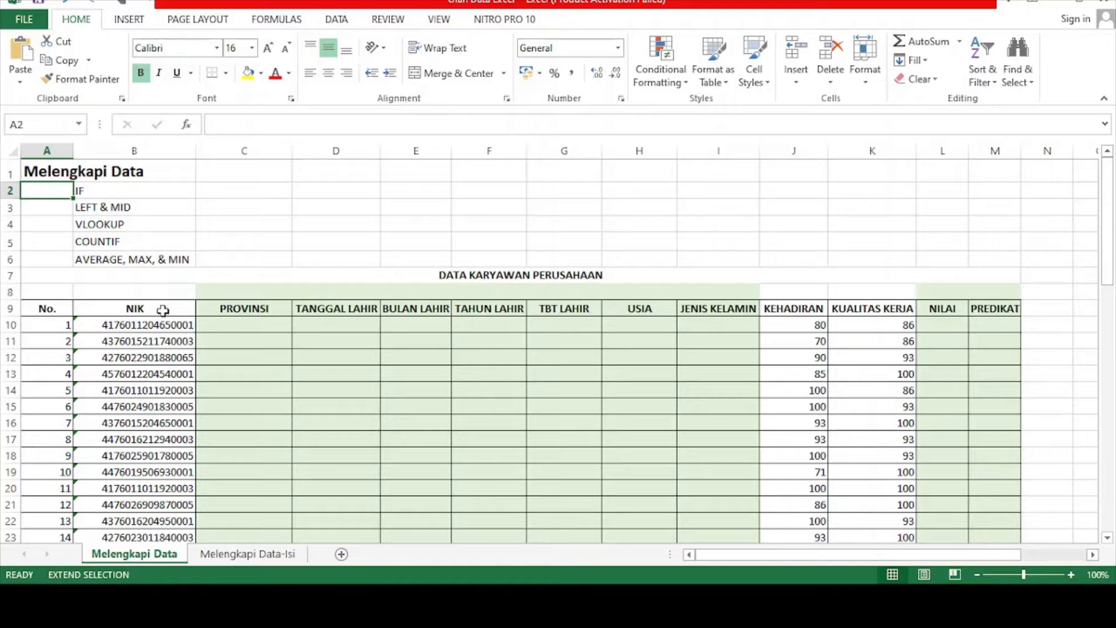
Examine the employee data table, its summary rows, and the Provinsi, Bulan Lahir, Bobot Nilai and Predikat reference tables.
{"action": "scroll", "coordinate": [160, 433], "scroll_direction": "down", "scroll_amount": 11}
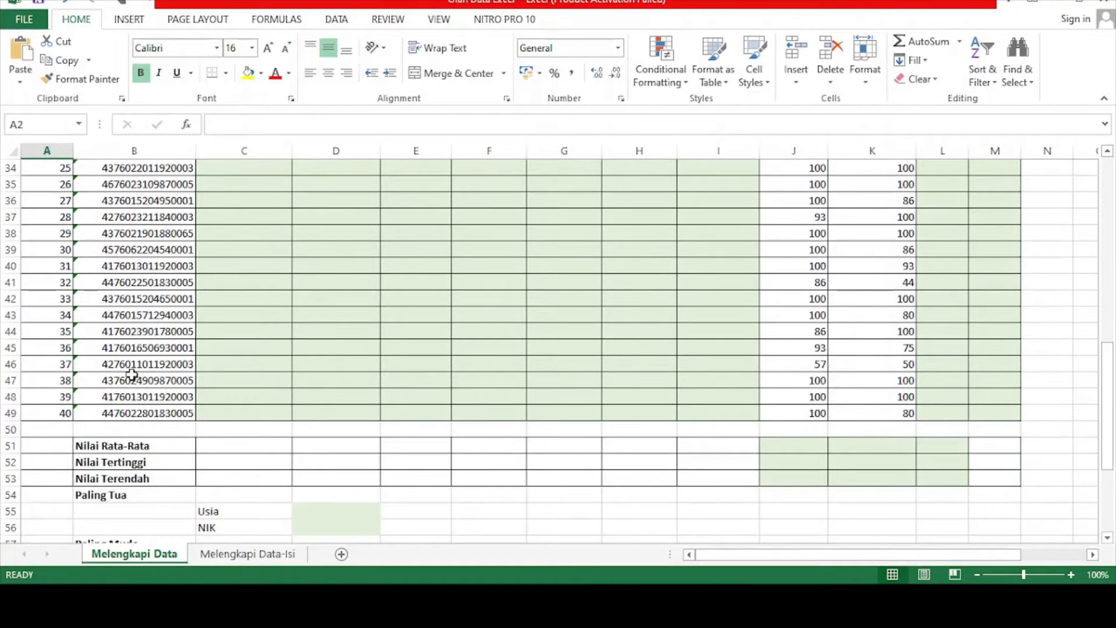
{"action": "scroll", "coordinate": [131, 373], "scroll_direction": "up", "scroll_amount": 11}
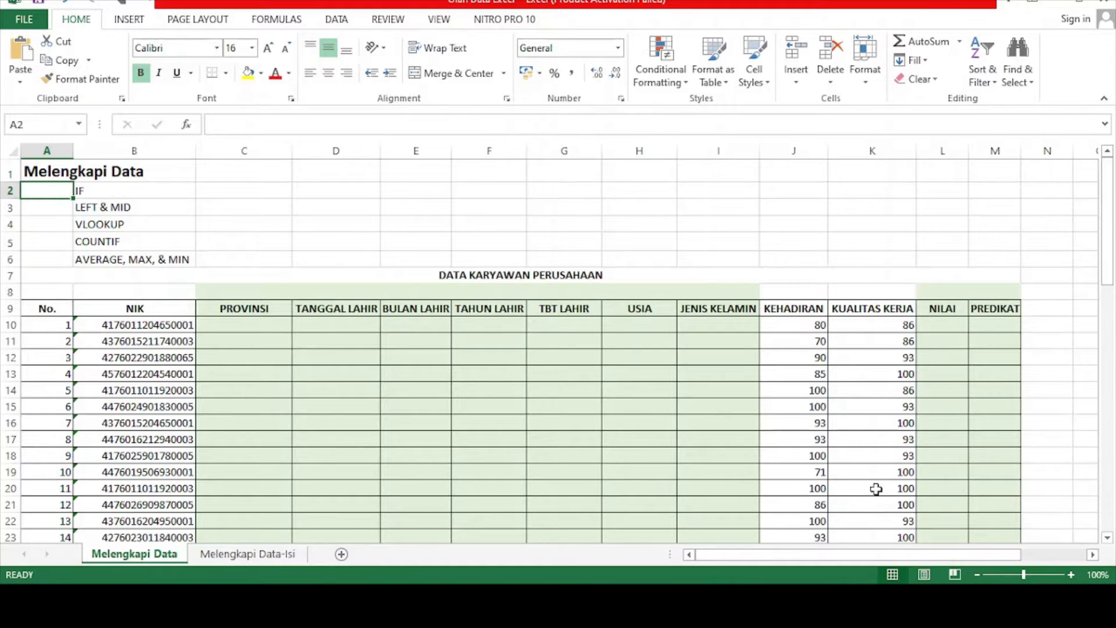
{"action": "left_click_drag", "start_coordinate": [908, 555], "coordinate": [960, 559]}
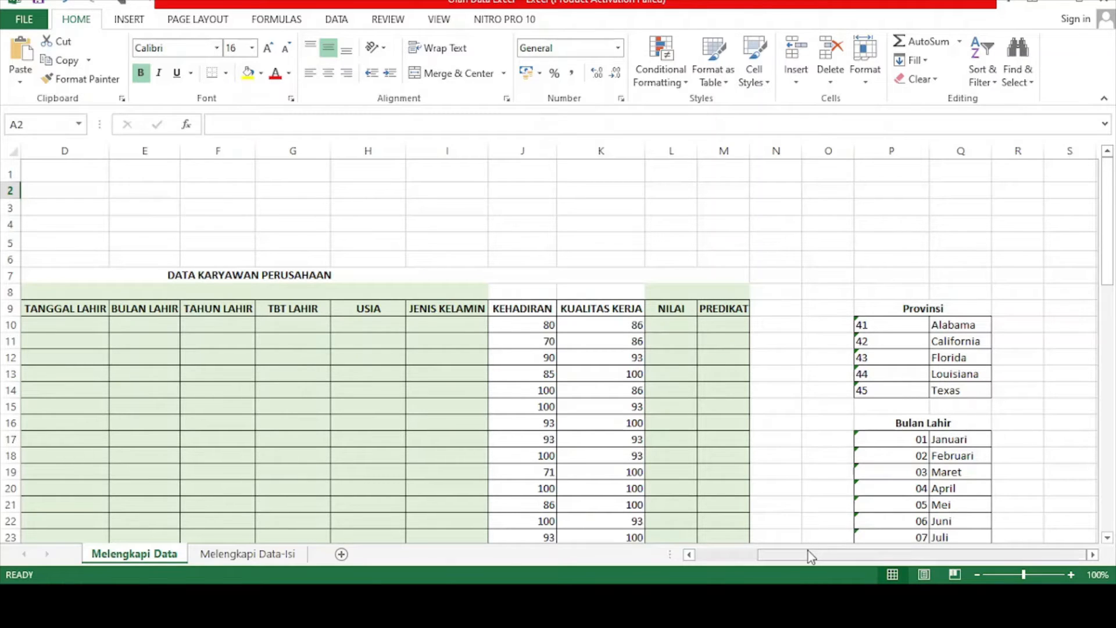
{"action": "left_click_drag", "start_coordinate": [808, 552], "coordinate": [832, 552]}
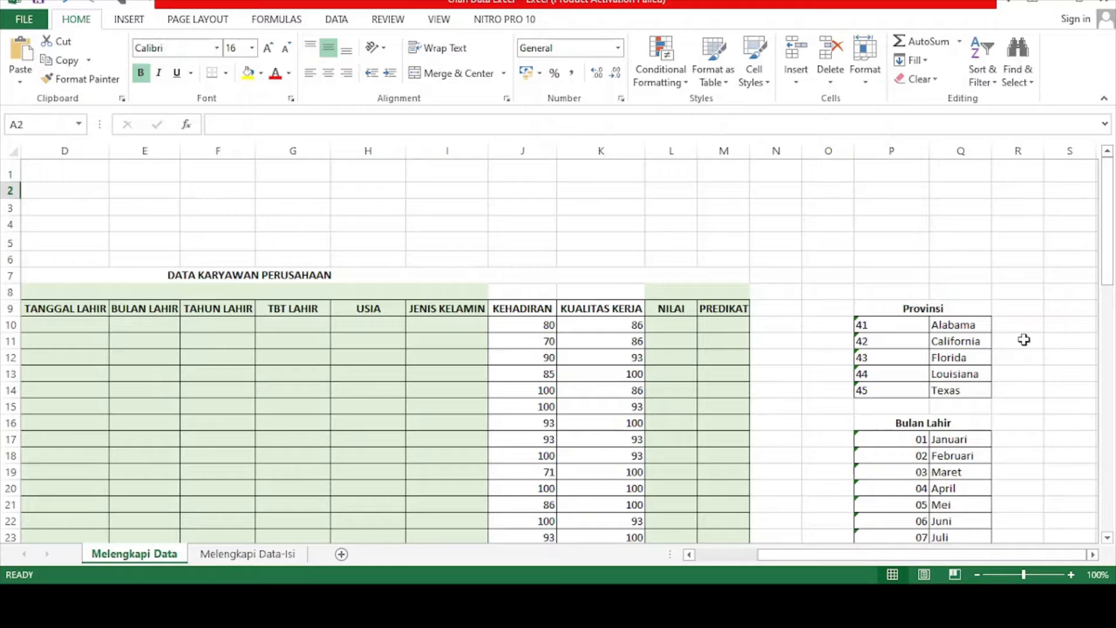
{"action": "scroll", "coordinate": [1025, 345], "scroll_direction": "down", "scroll_amount": 2}
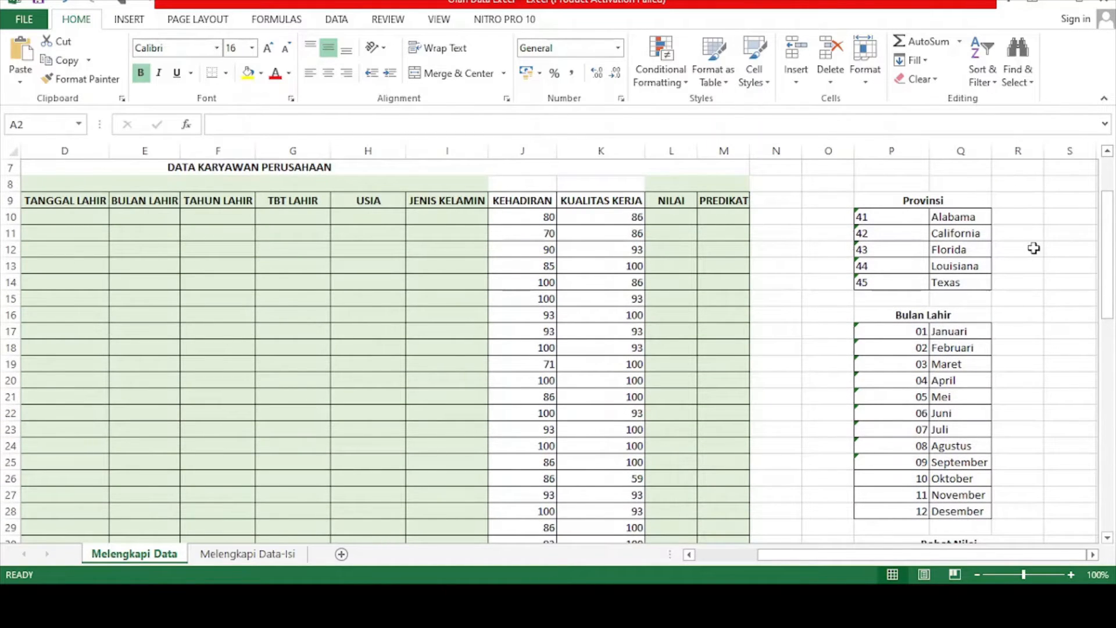
{"action": "left_click_drag", "start_coordinate": [833, 556], "coordinate": [771, 555]}
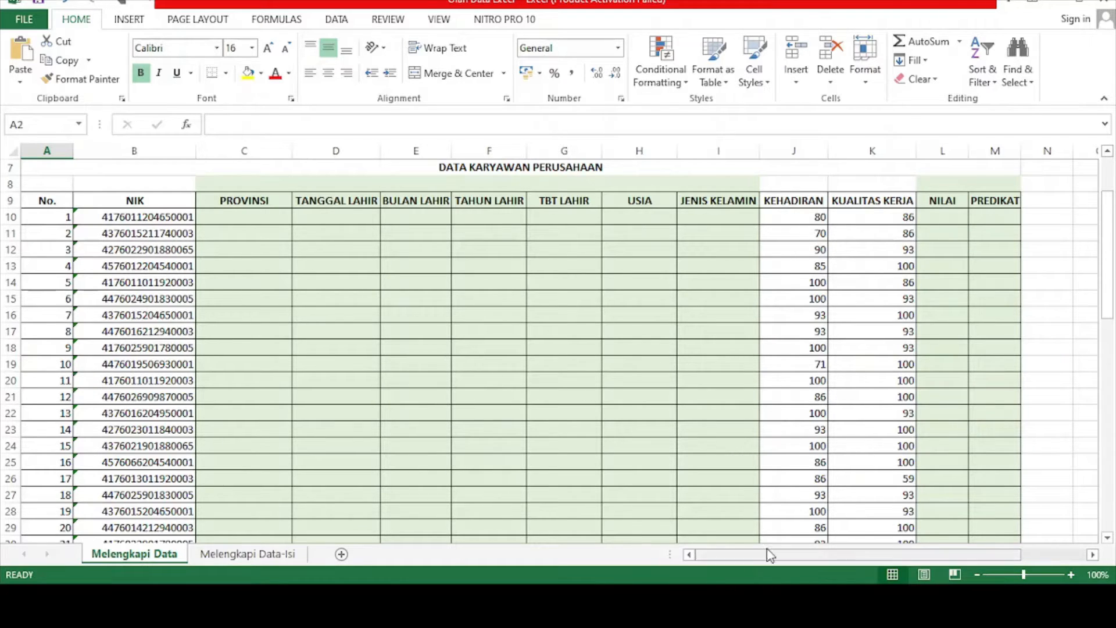
{"action": "left_click_drag", "start_coordinate": [883, 559], "coordinate": [985, 553]}
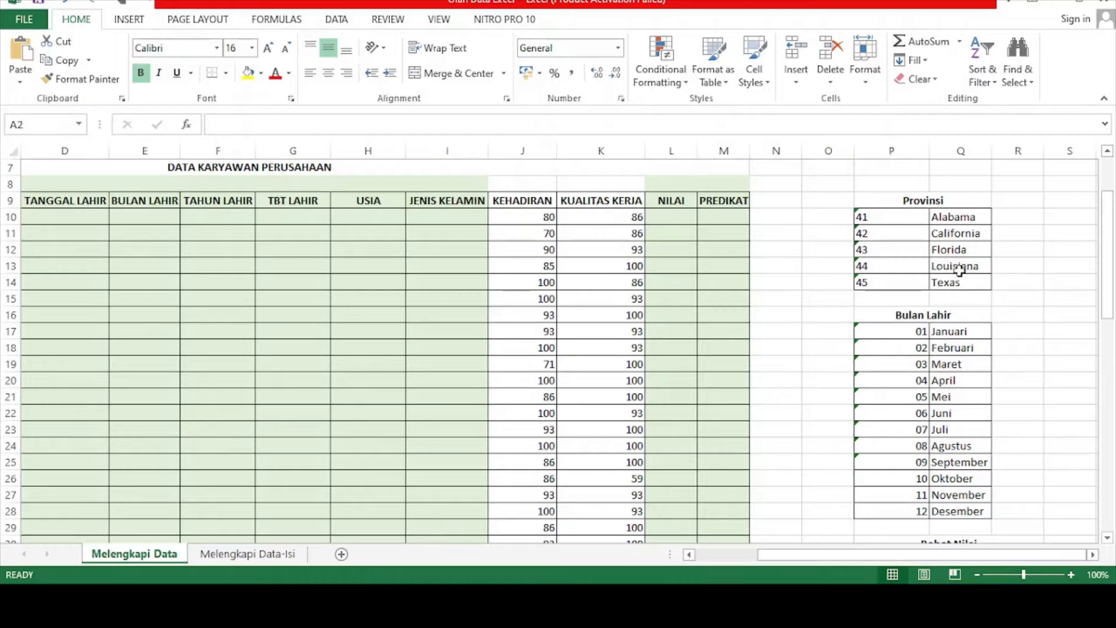
{"action": "scroll", "coordinate": [959, 272], "scroll_direction": "down", "scroll_amount": 1}
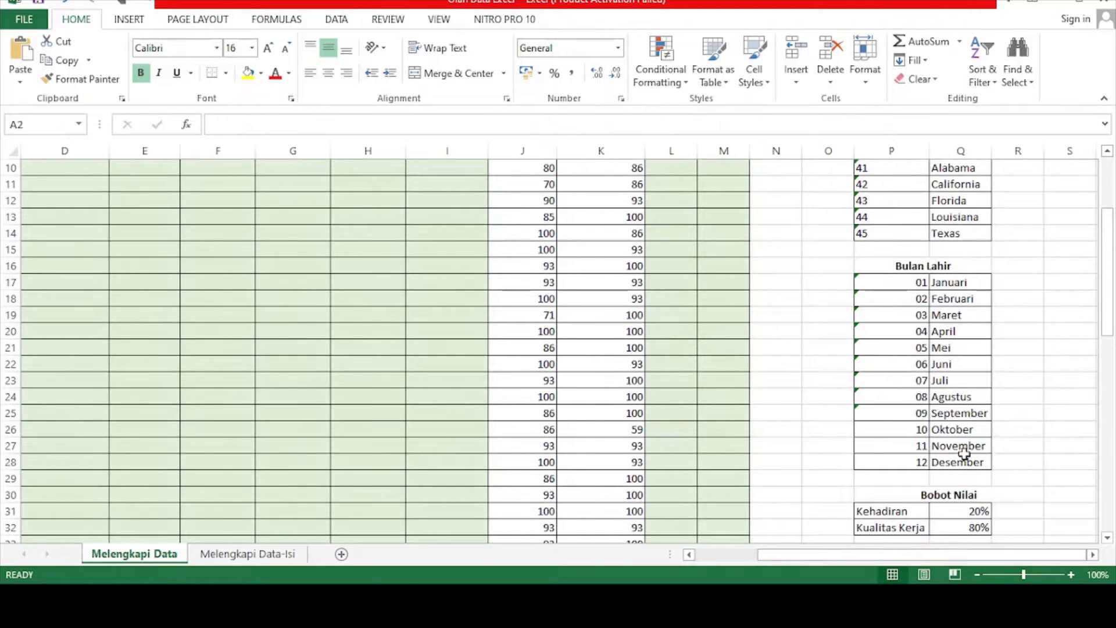
{"action": "scroll", "coordinate": [953, 348], "scroll_direction": "down", "scroll_amount": 3}
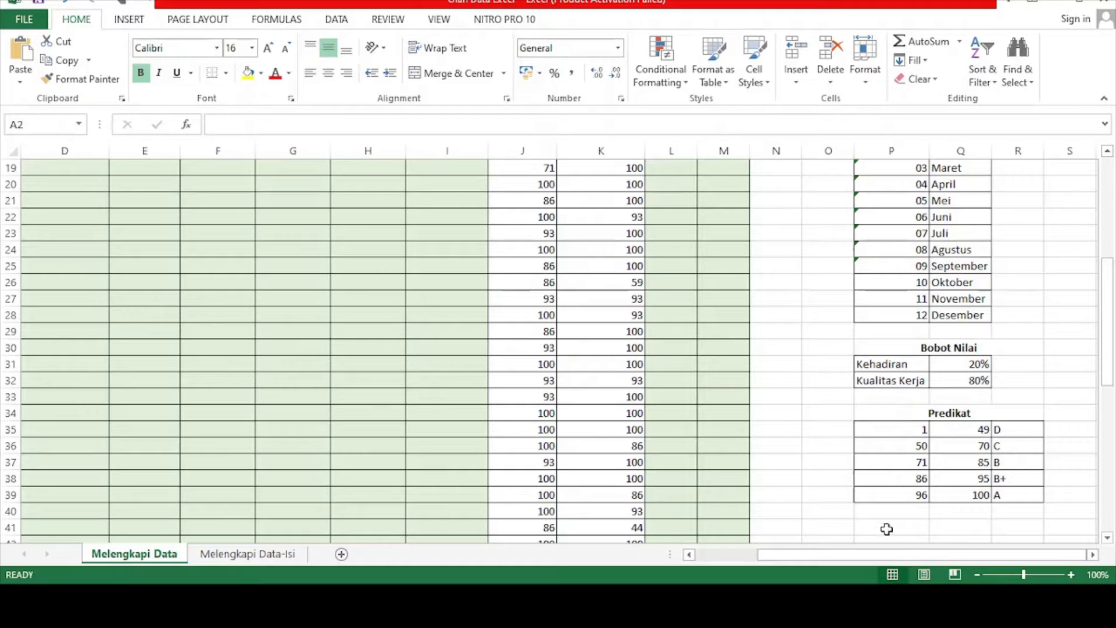
{"action": "left_click_drag", "start_coordinate": [883, 561], "coordinate": [802, 561]}
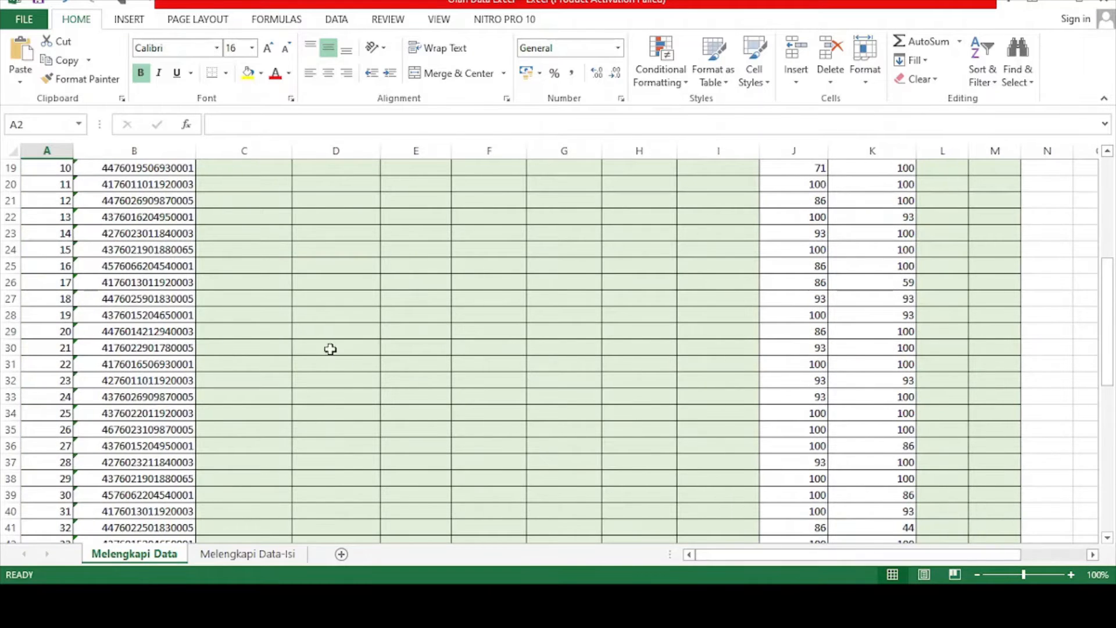
{"action": "scroll", "coordinate": [319, 346], "scroll_direction": "up", "scroll_amount": 6}
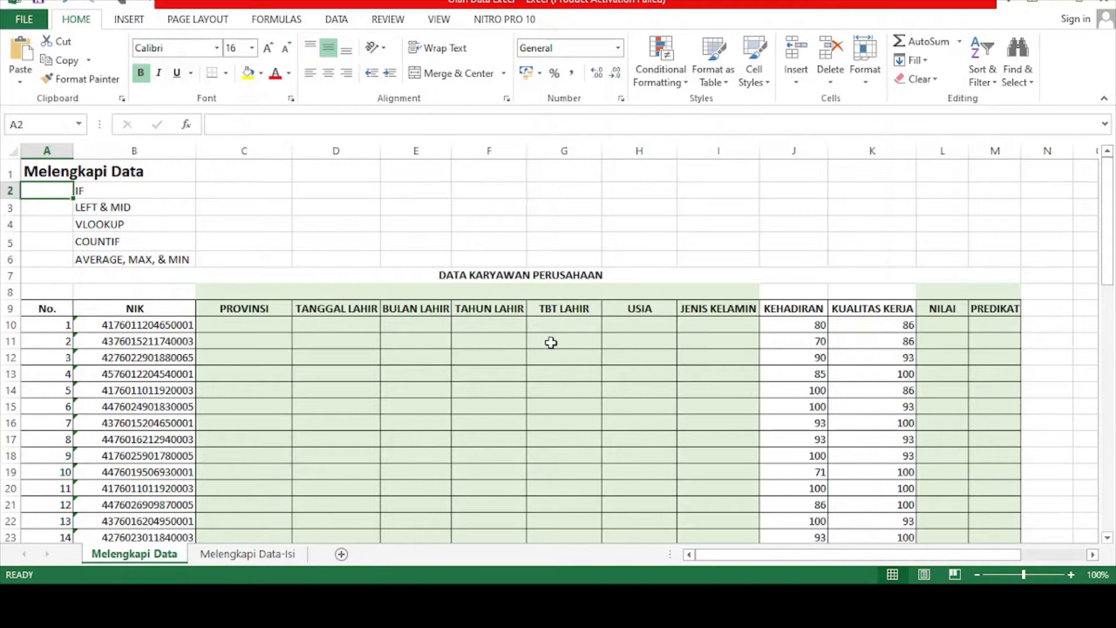
Review the first PROVINSI cell, the VLOOKUP entry in the function list, and the Provinsi code table in P10:Q14.
{"action": "left_click", "coordinate": [267, 325]}
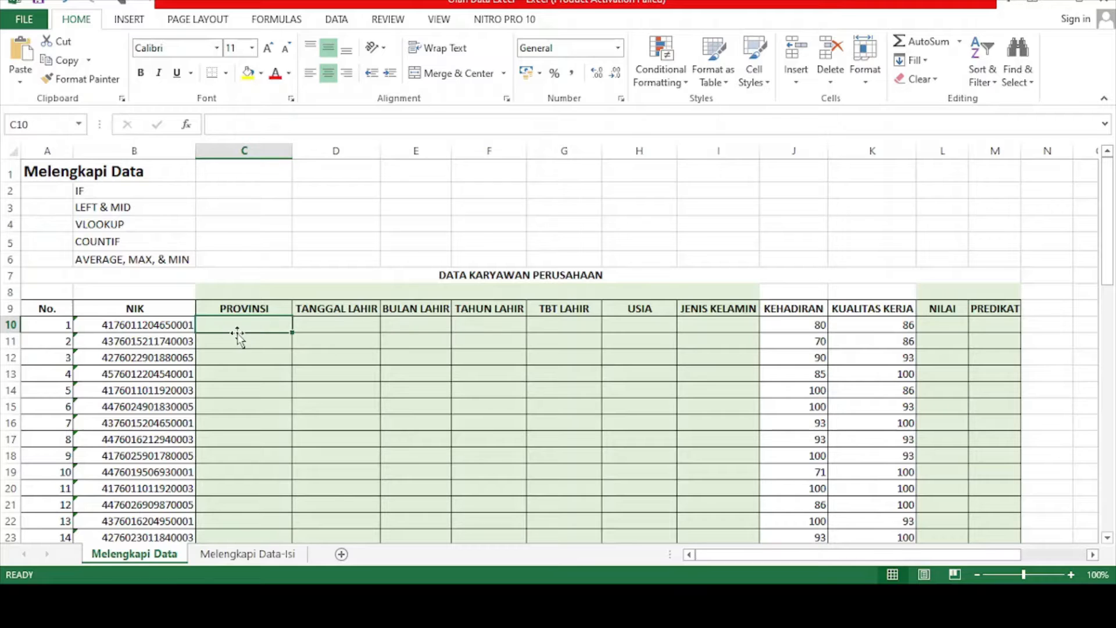
{"action": "left_click", "coordinate": [145, 227]}
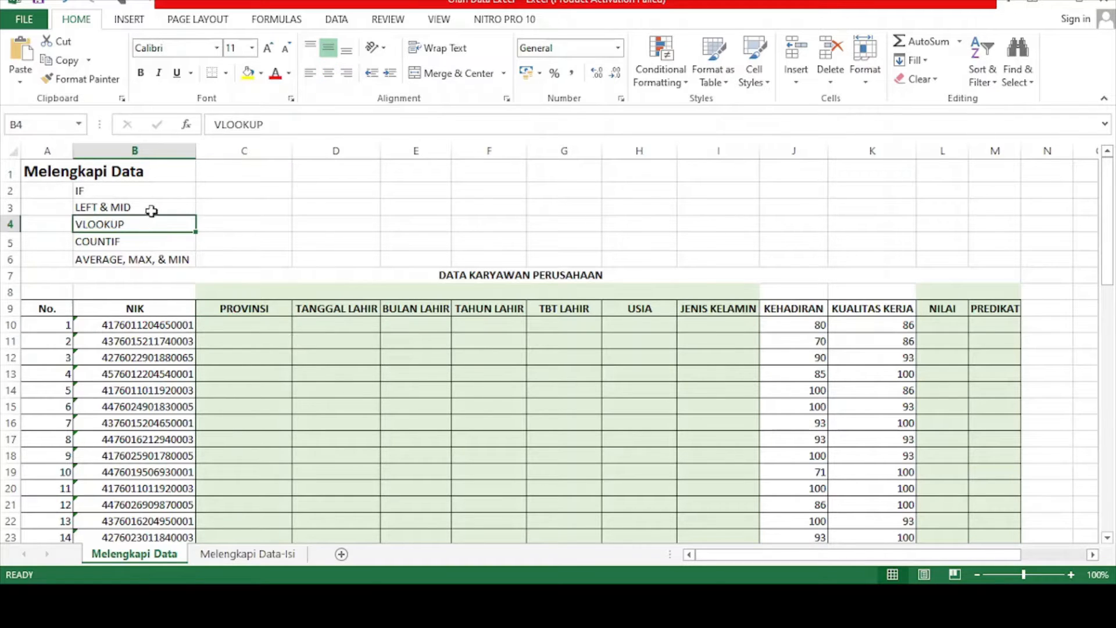
{"action": "left_click", "coordinate": [240, 328]}
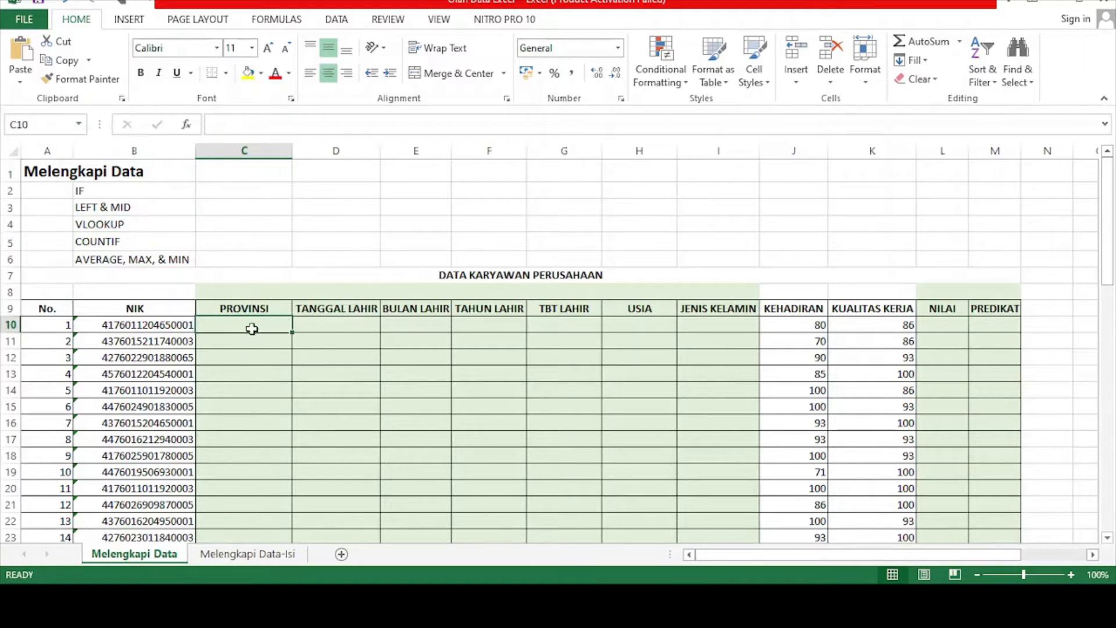
{"action": "left_click_drag", "start_coordinate": [720, 555], "coordinate": [891, 555]}
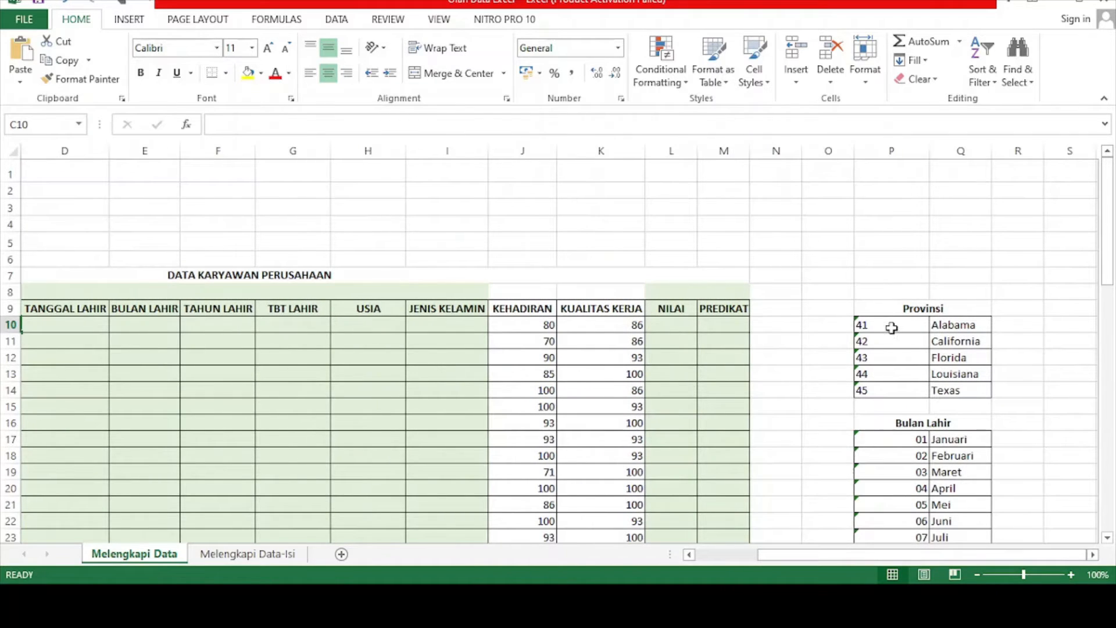
{"action": "left_click_drag", "start_coordinate": [891, 327], "coordinate": [955, 392]}
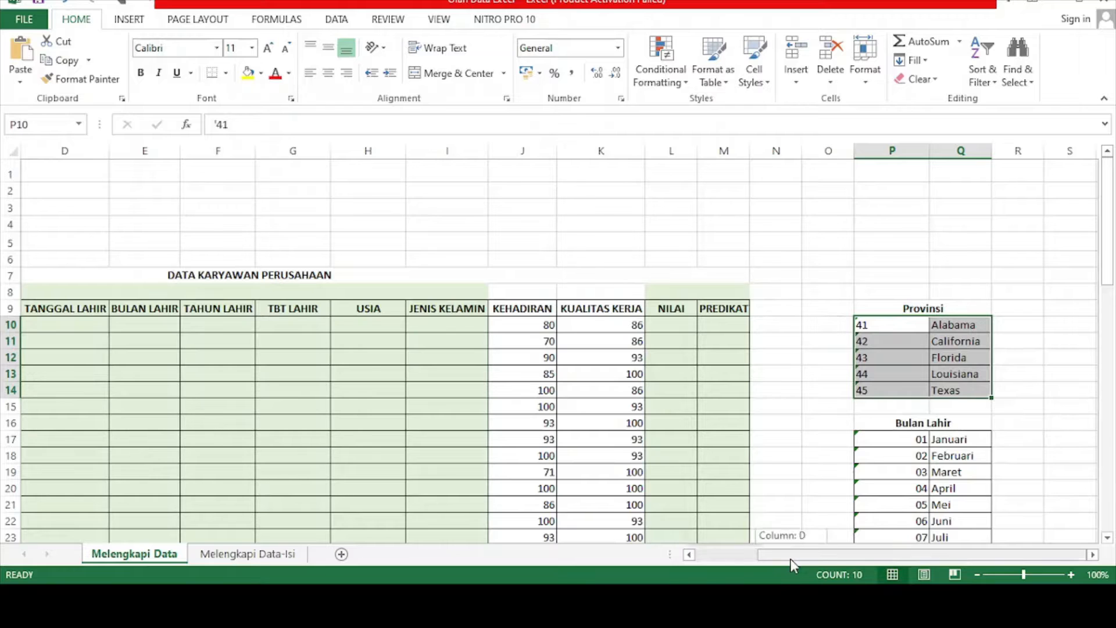
{"action": "left_click_drag", "start_coordinate": [790, 560], "coordinate": [707, 560]}
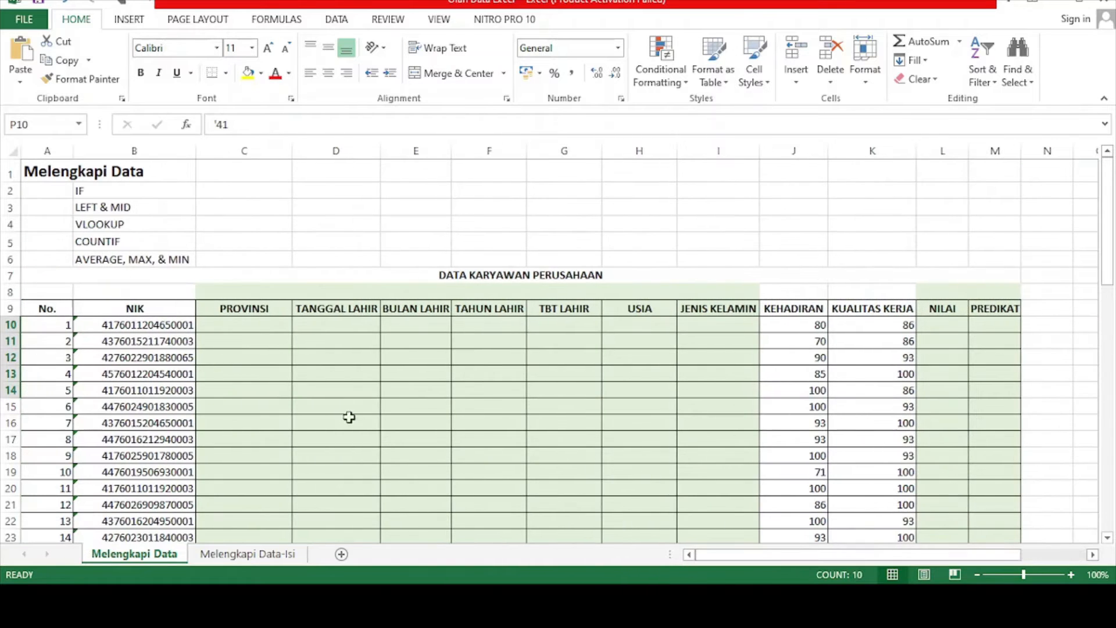
Begin a VLOOKUP formula in C10 with the first two characters of the NIK as lookup value, LEFT(B10;2).
{"action": "left_click", "coordinate": [271, 326]}
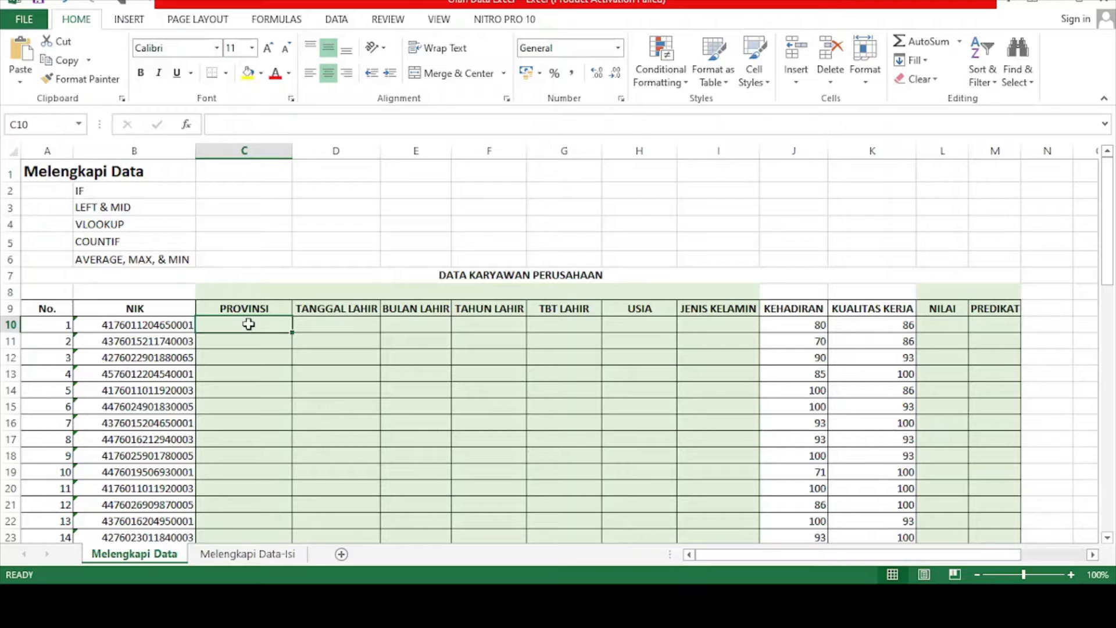
{"action": "type", "text": "=v"}
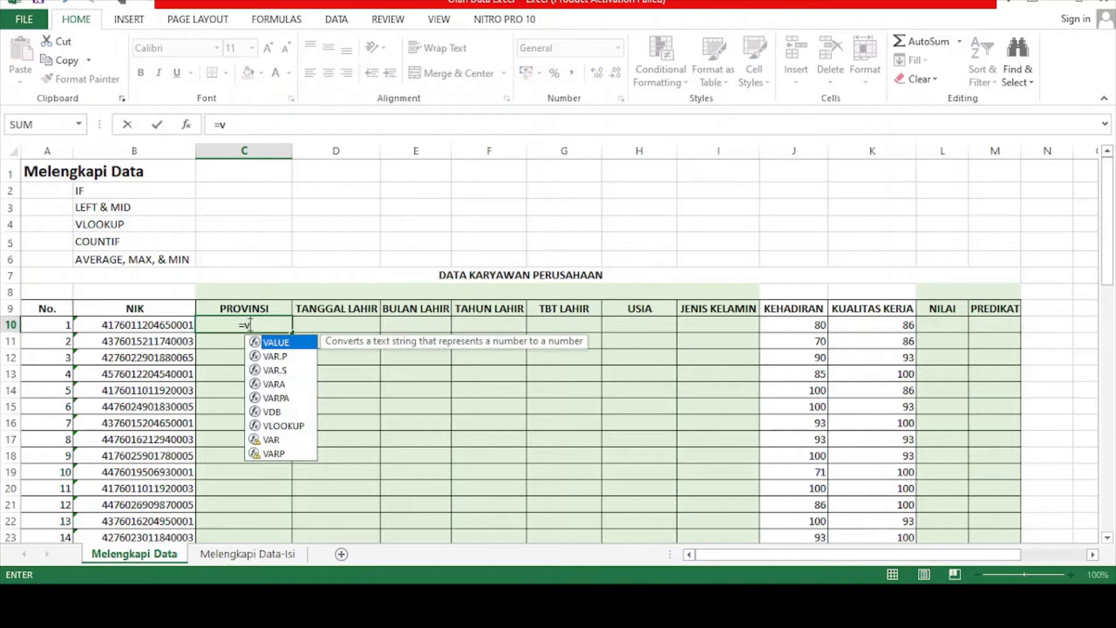
{"action": "key", "text": "BackSpace"}
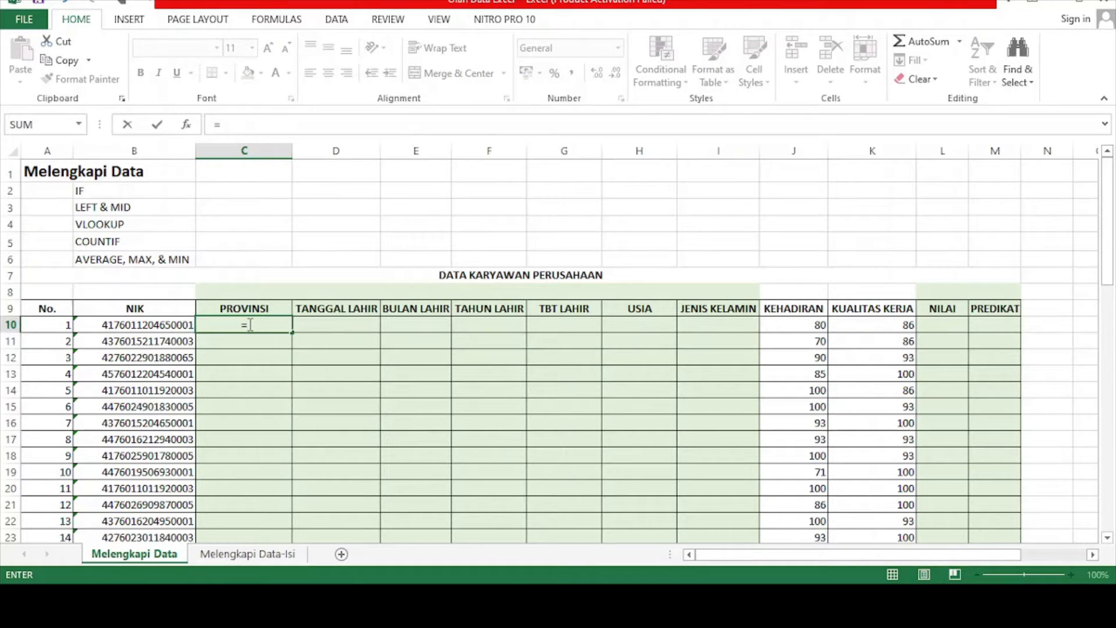
{"action": "type", "text": "VLOOK"}
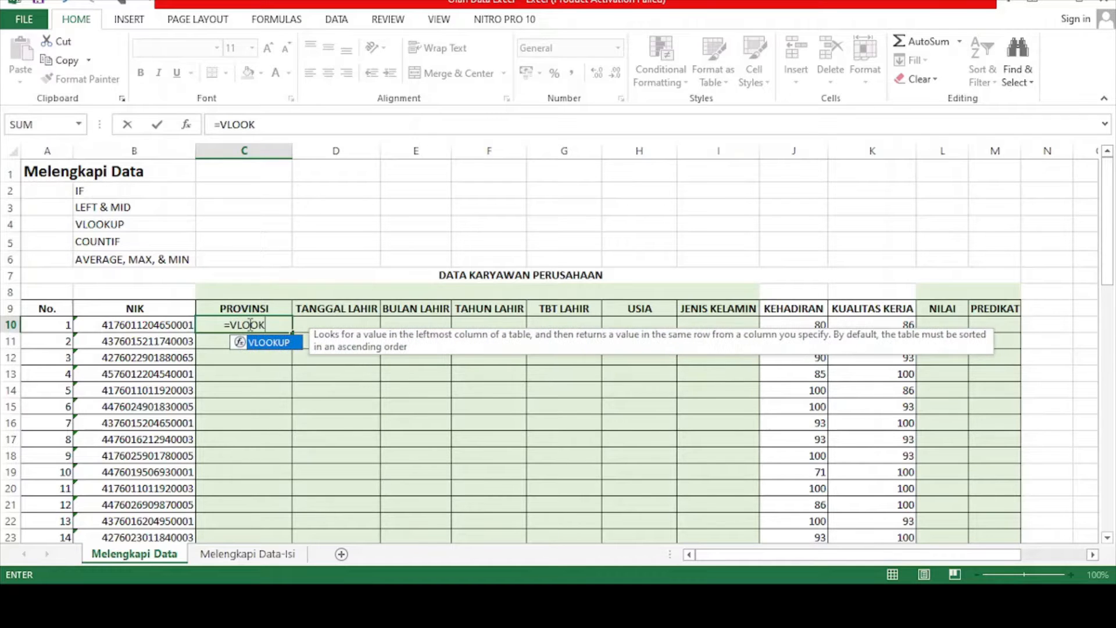
{"action": "type", "text": "UP"}
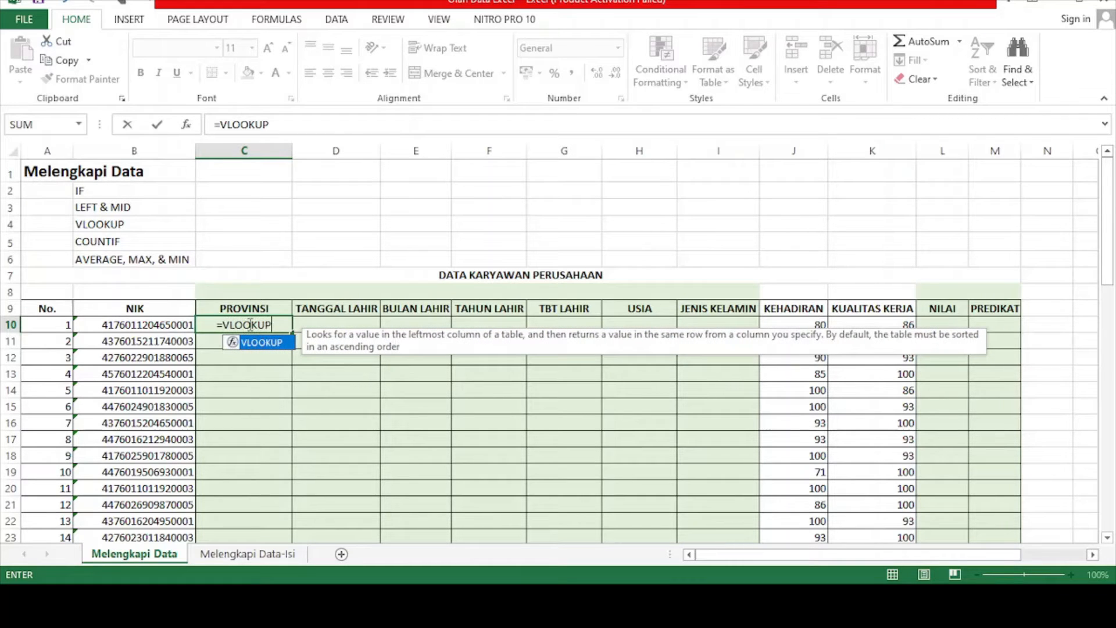
{"action": "type", "text": "("}
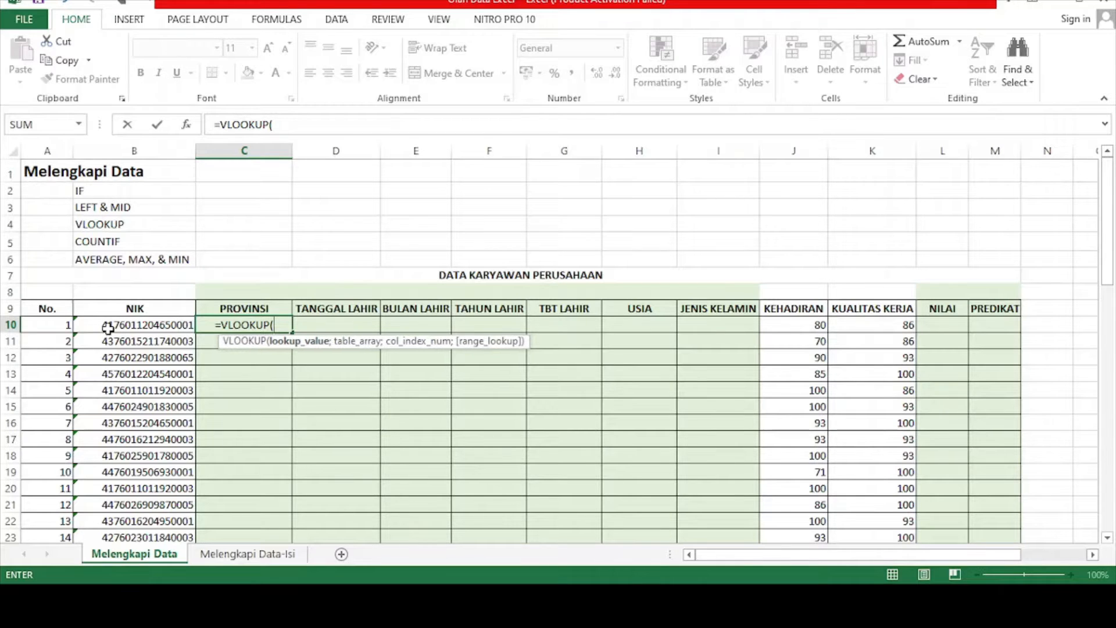
{"action": "type", "text": "LEFT"}
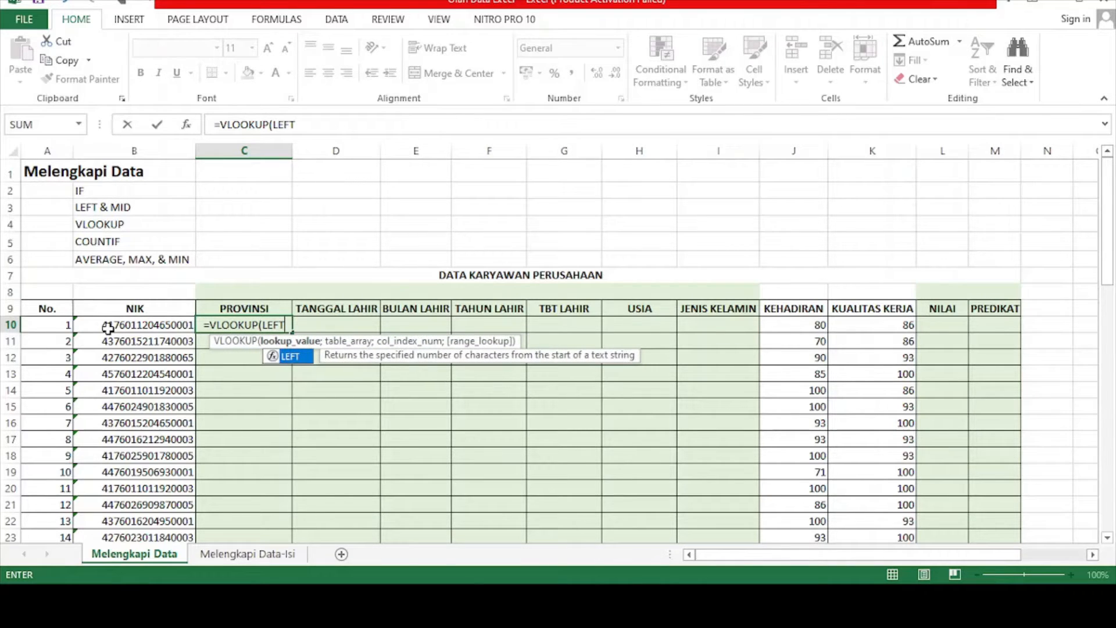
{"action": "type", "text": "("}
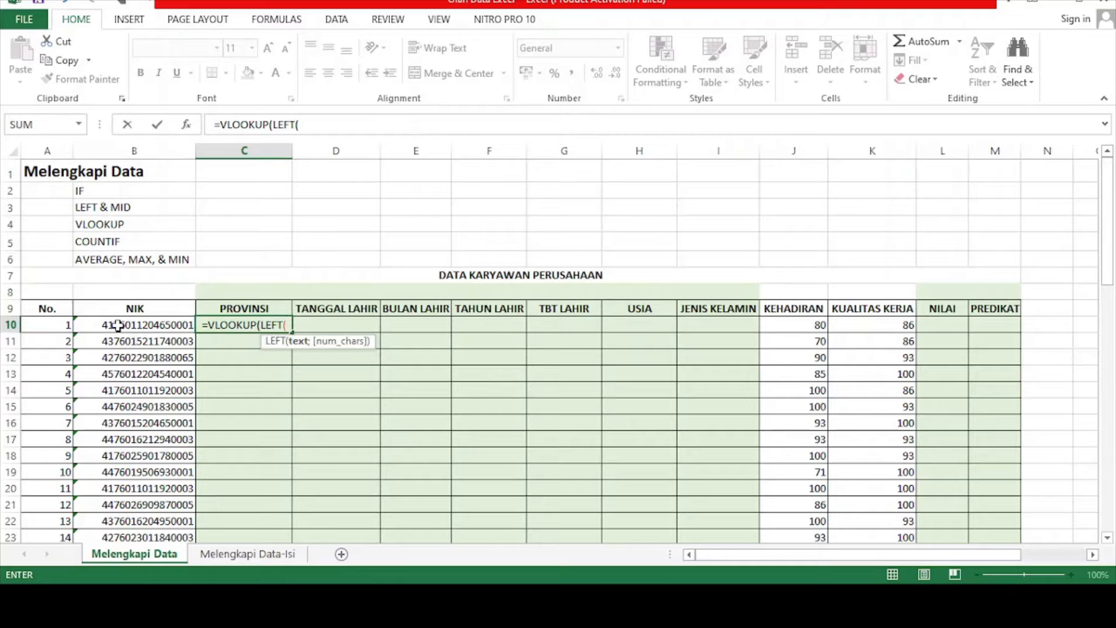
{"action": "left_click", "coordinate": [118, 326]}
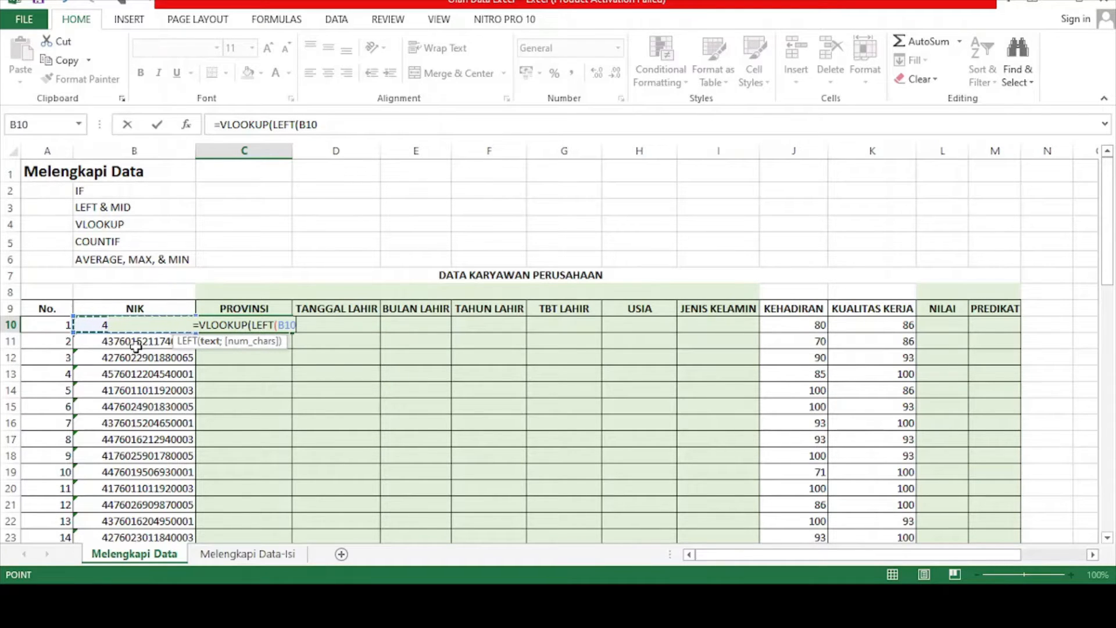
{"action": "type", "text": ";"}
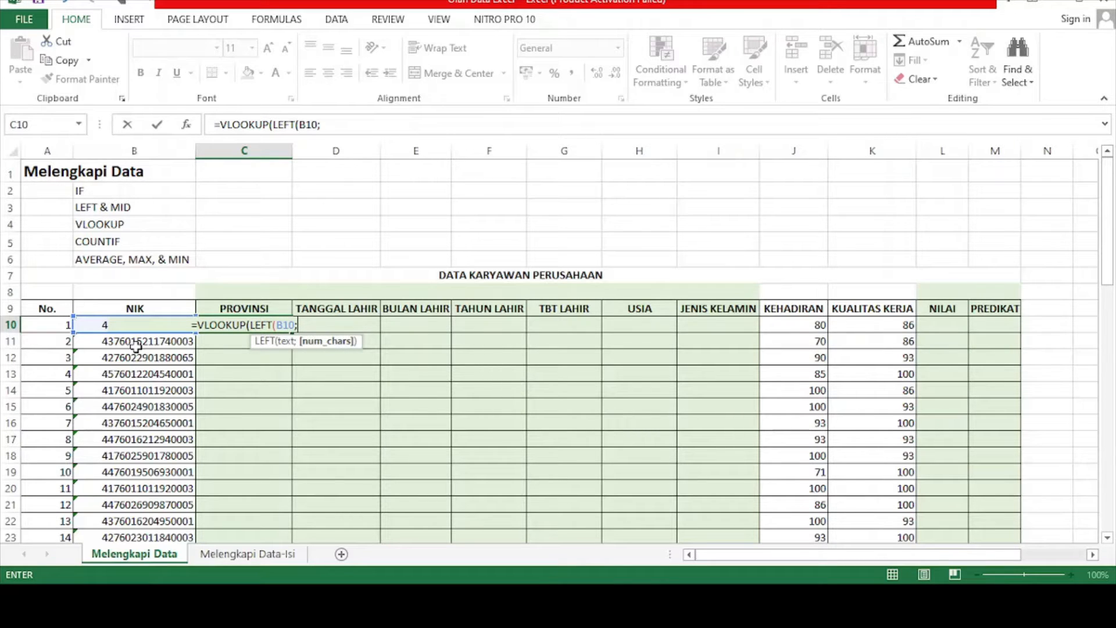
{"action": "type", "text": "2"}
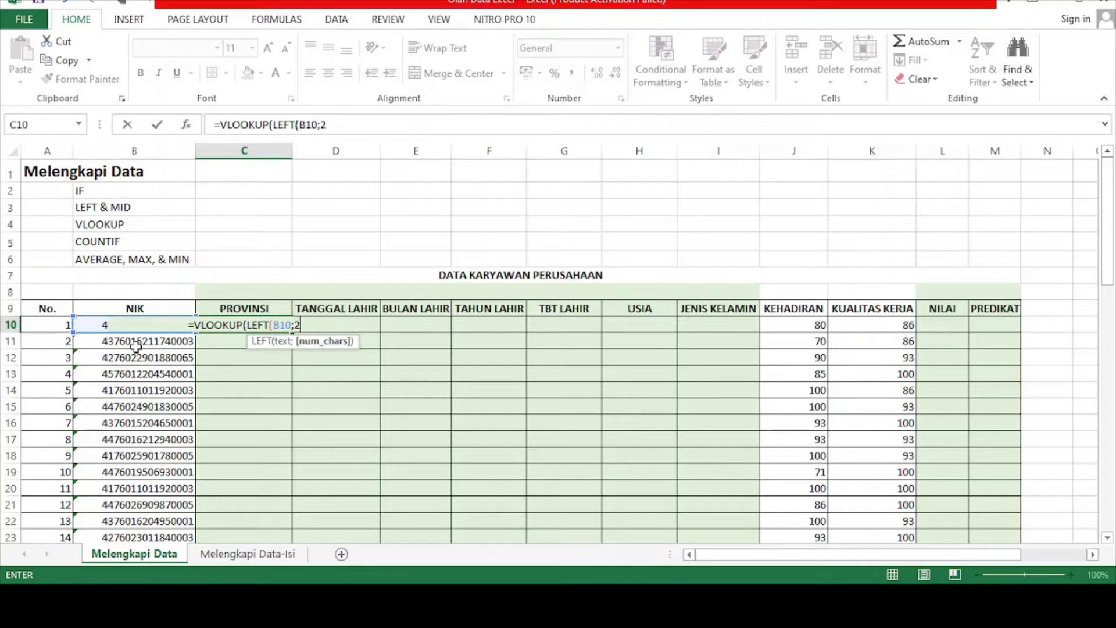
{"action": "type", "text": ");"}
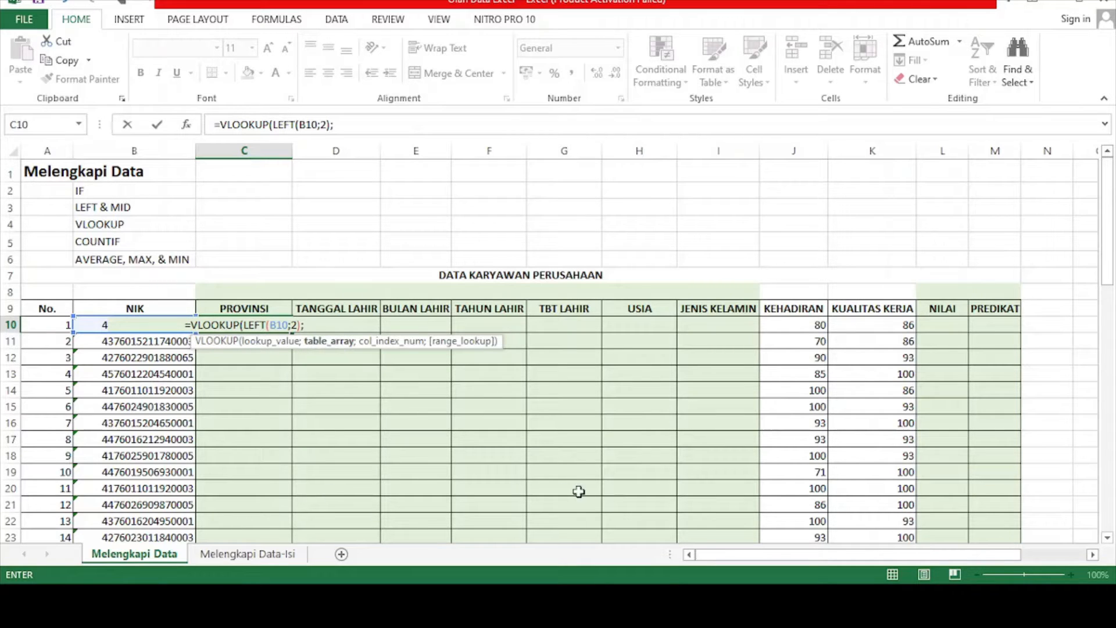
Add the Provinsi code table P10:Q14 as the VLOOKUP table array in C10, with column index 2, and close the formula.
{"action": "left_click_drag", "start_coordinate": [789, 560], "coordinate": [894, 557]}
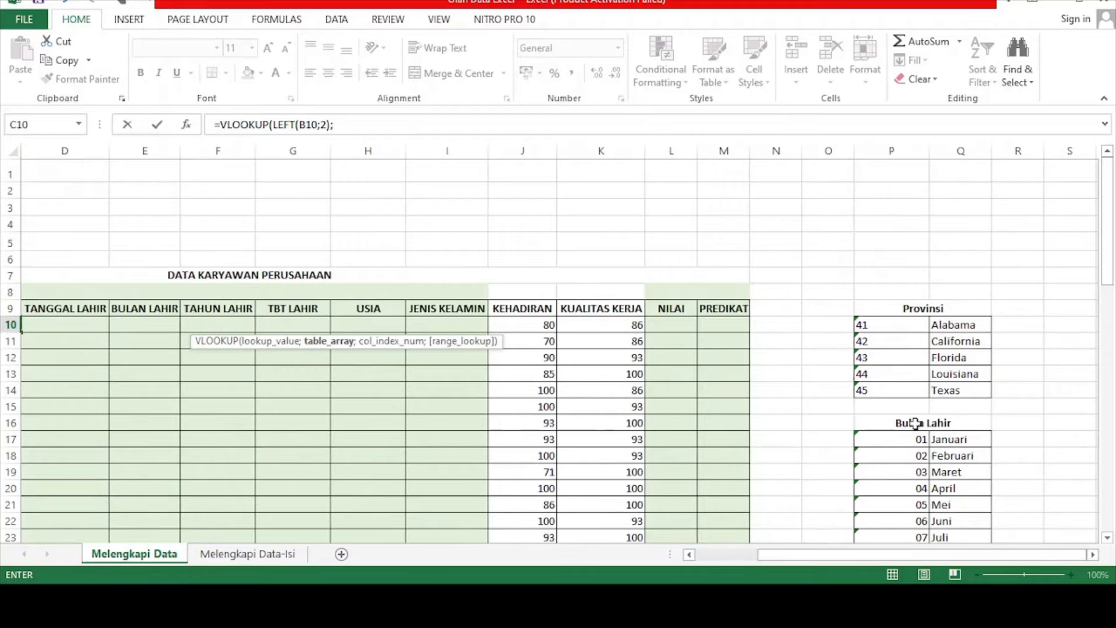
{"action": "left_click_drag", "start_coordinate": [907, 324], "coordinate": [954, 389]}
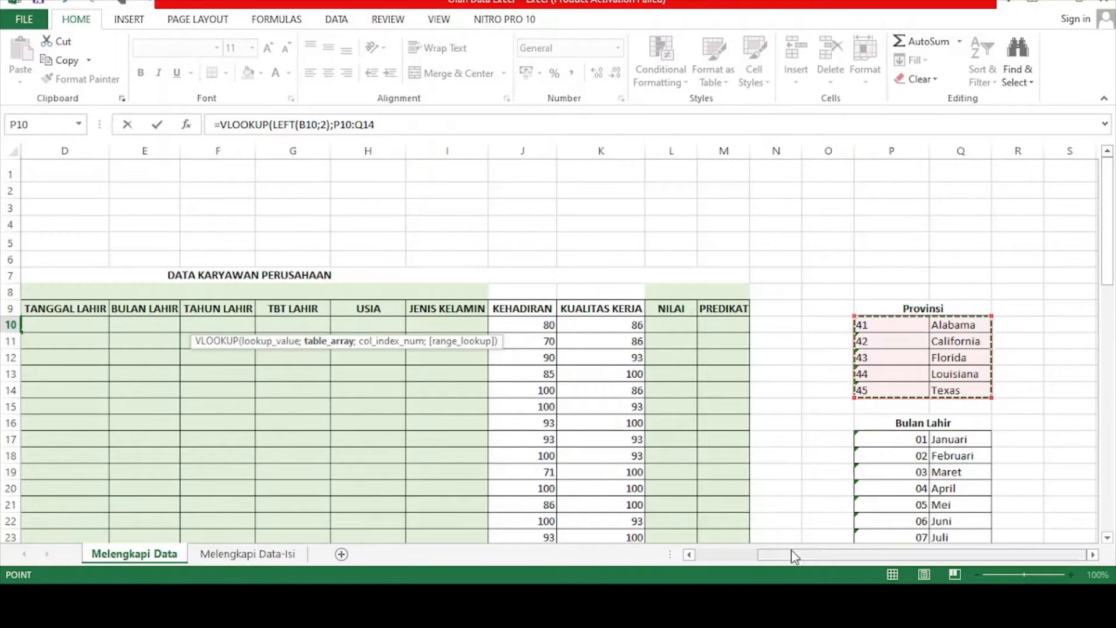
{"action": "left_click_drag", "start_coordinate": [790, 553], "coordinate": [713, 558]}
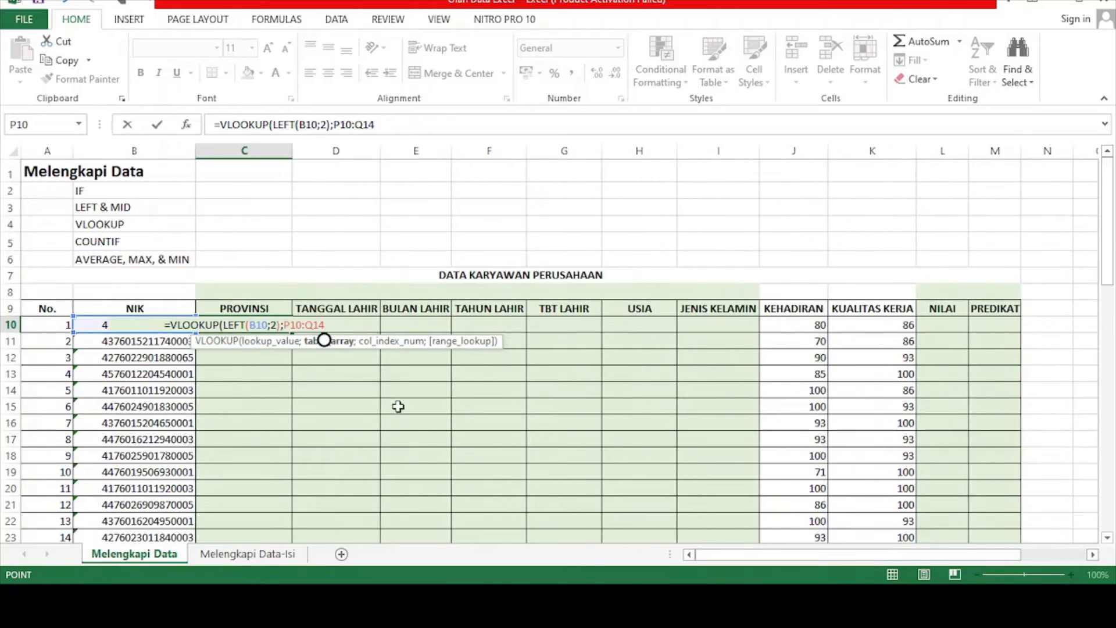
{"action": "type", "text": ";"}
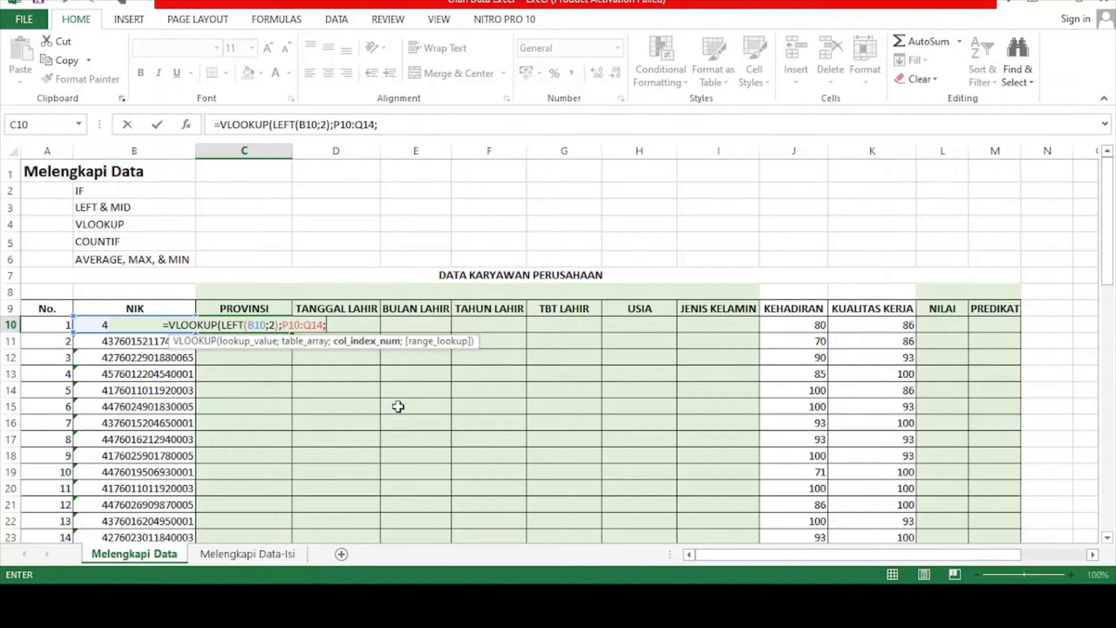
{"action": "type", "text": "2)"}
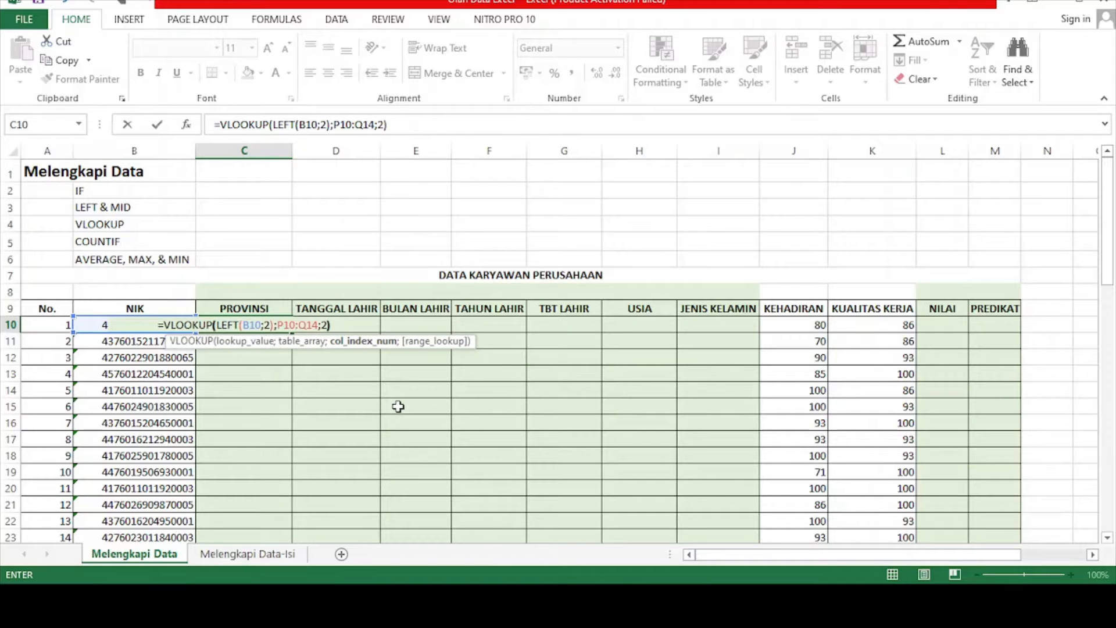
{"action": "left_click_drag", "start_coordinate": [767, 557], "coordinate": [886, 553]}
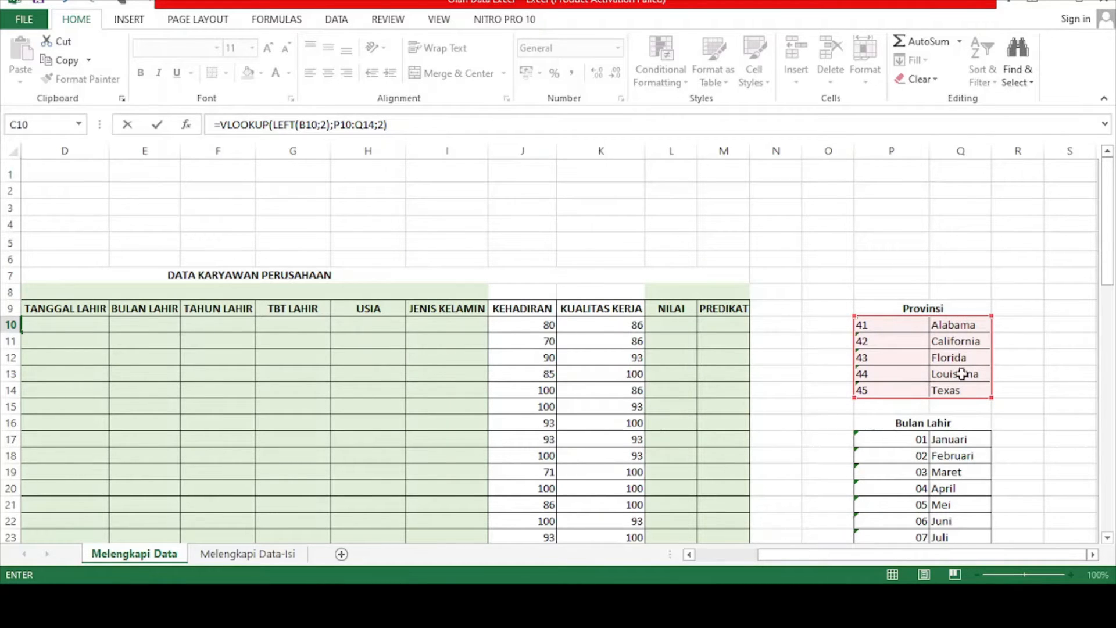
{"action": "left_click_drag", "start_coordinate": [836, 556], "coordinate": [776, 564]}
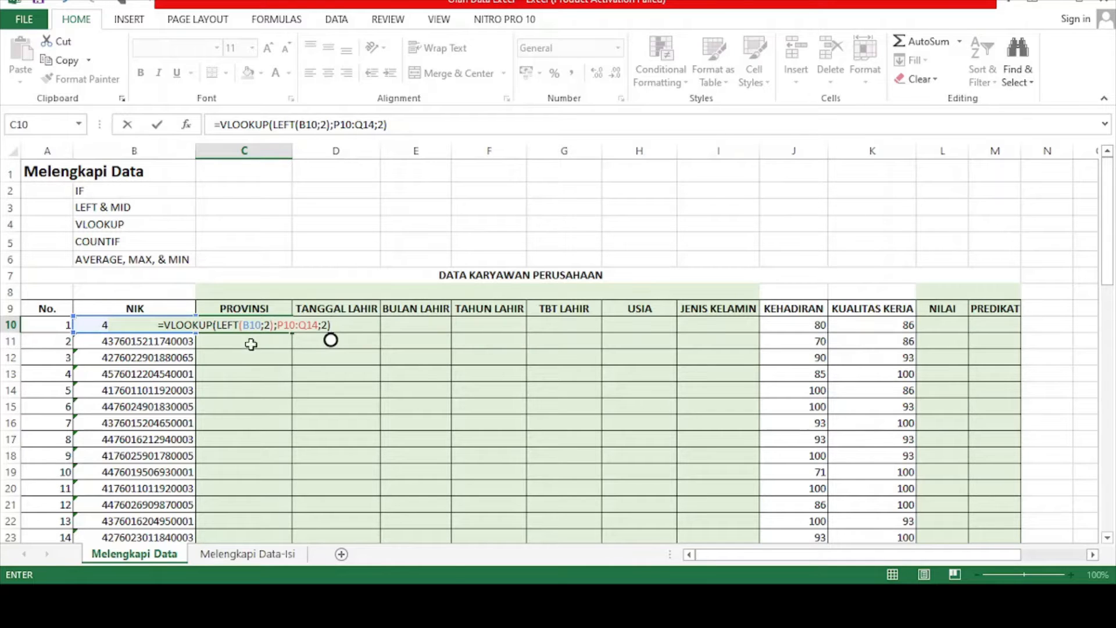
Make the table array reference absolute as $P$10:$Q$14 and enter the PROVINSI formula in C10.
{"action": "left_click", "coordinate": [290, 324]}
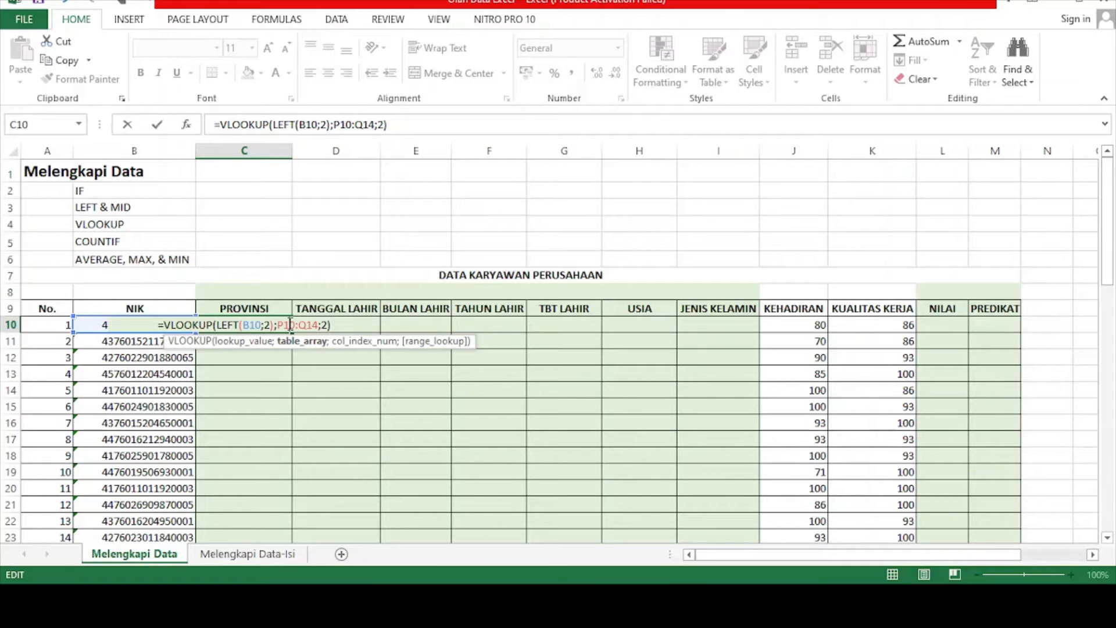
{"action": "key", "text": "F4"}
{"action": "left_click", "coordinate": [310, 324]}
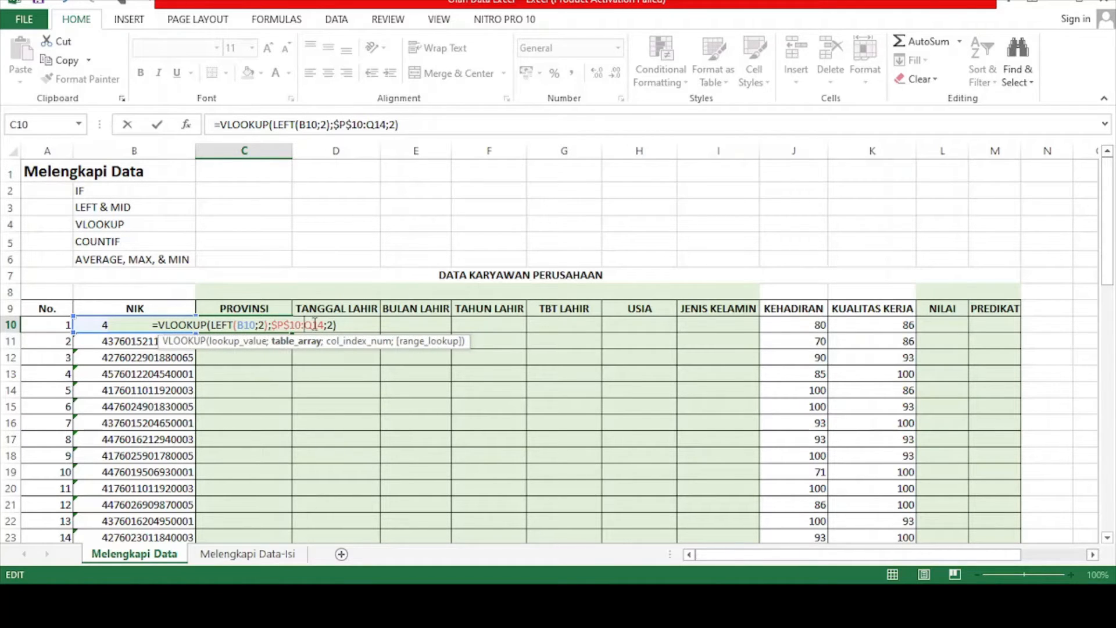
{"action": "key", "text": "F4"}
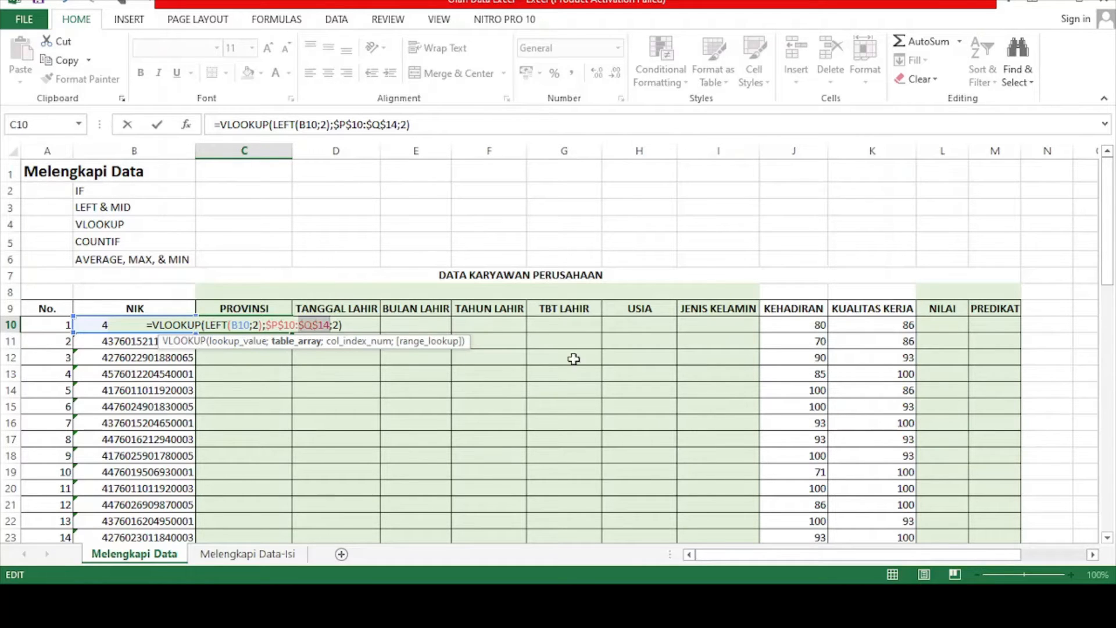
{"action": "left_click", "coordinate": [346, 324]}
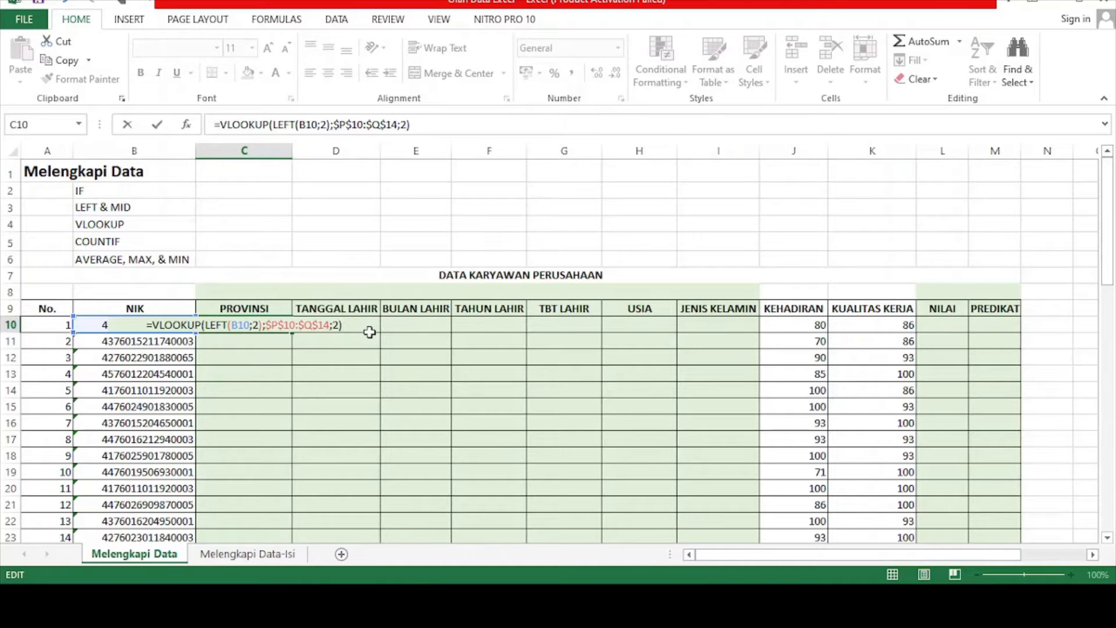
{"action": "key", "text": "Return"}
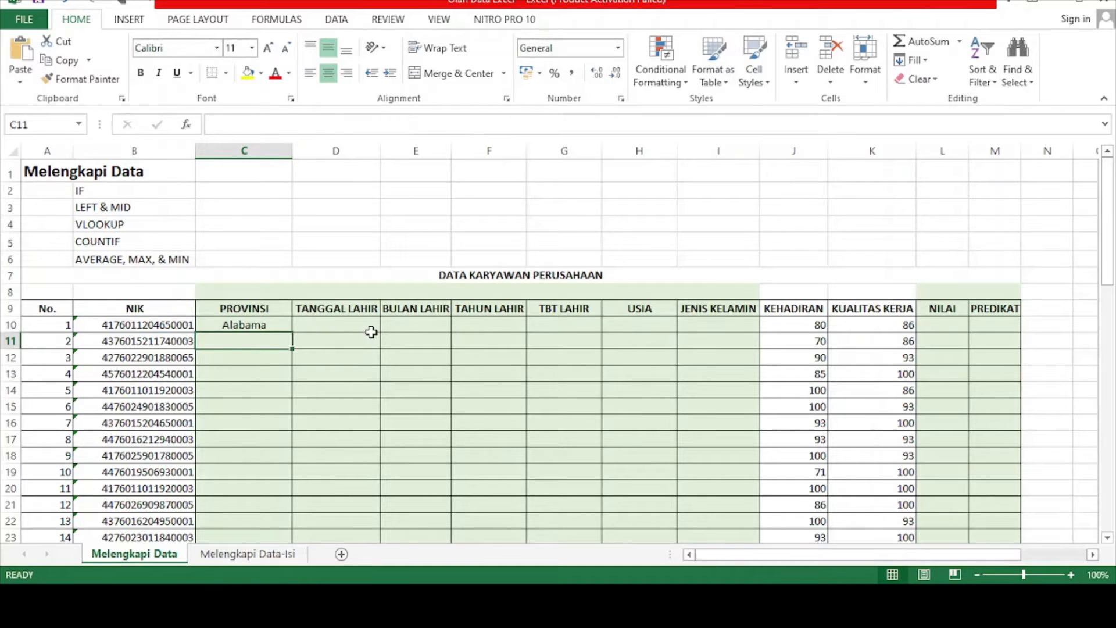
Copy the PROVINSI formula from C10 down the column to the last employee in row 49.
{"action": "left_click", "coordinate": [257, 325]}
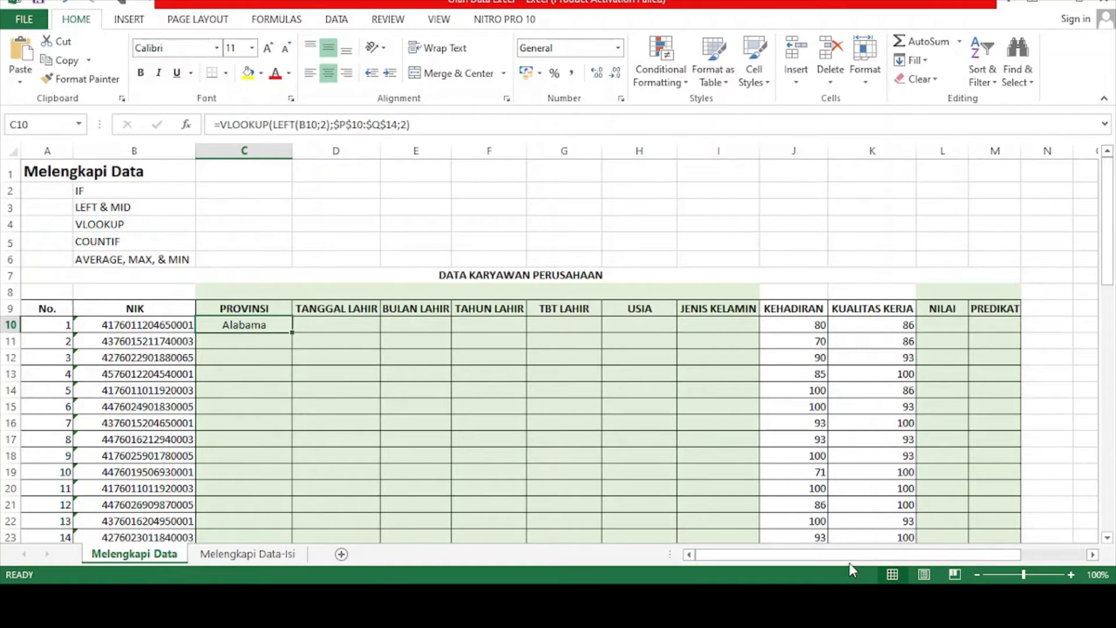
{"action": "left_click_drag", "start_coordinate": [853, 557], "coordinate": [781, 564]}
{"action": "left_click_drag", "start_coordinate": [292, 331], "coordinate": [299, 366]}
{"action": "left_click", "coordinate": [283, 324]}
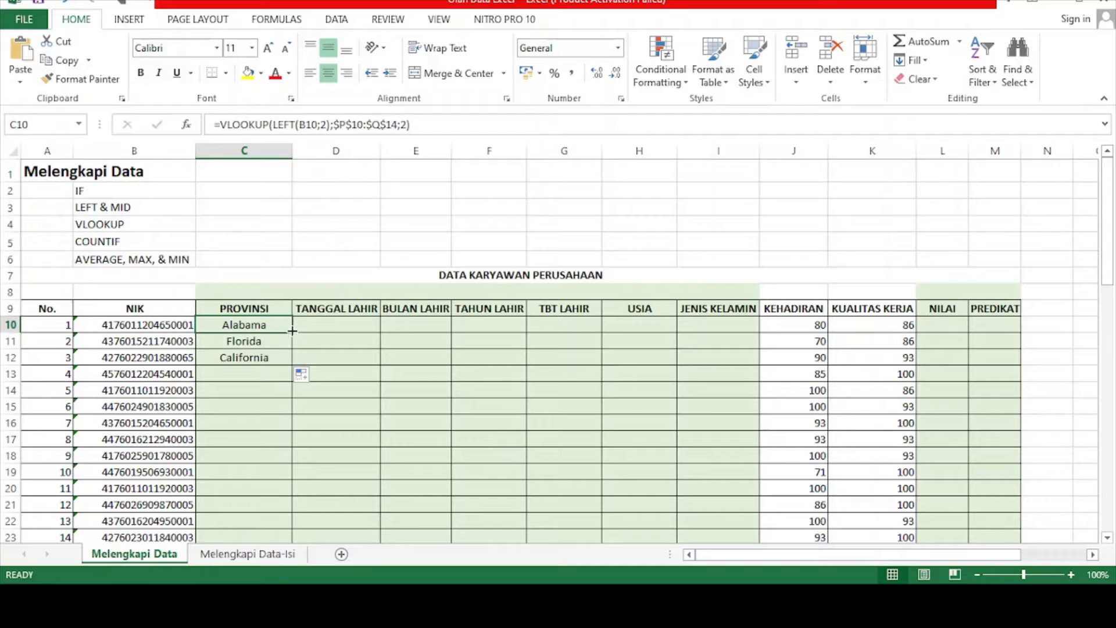
{"action": "double_click", "coordinate": [292, 331]}
{"action": "left_click", "coordinate": [291, 331]}
{"action": "left_click_drag", "start_coordinate": [291, 332], "coordinate": [259, 515]}
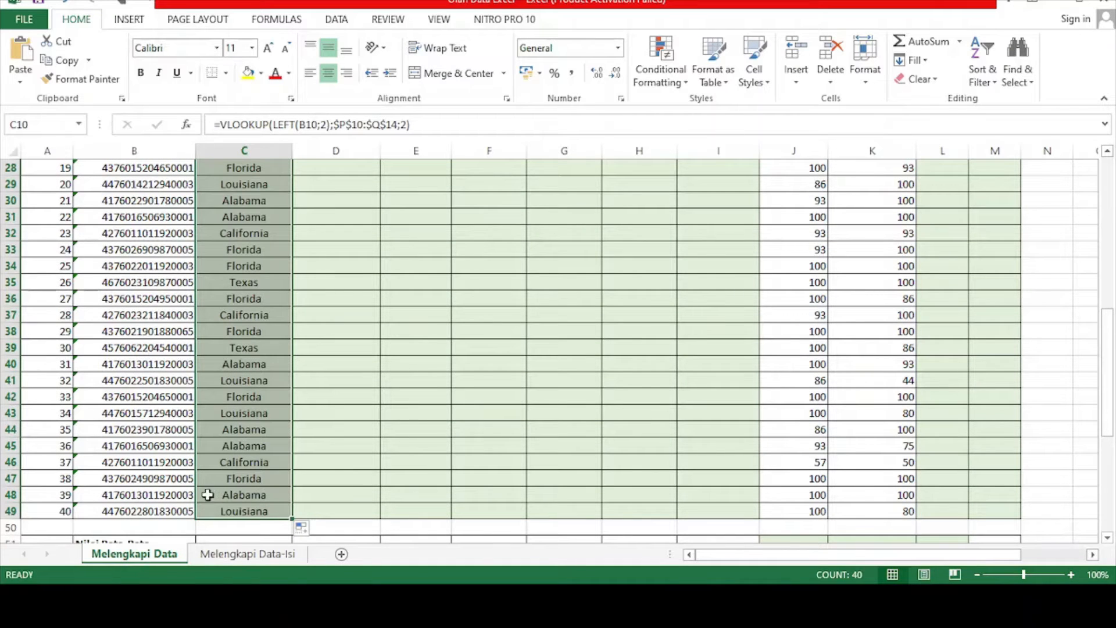
{"action": "scroll", "coordinate": [227, 500], "scroll_direction": "up", "scroll_amount": 9}
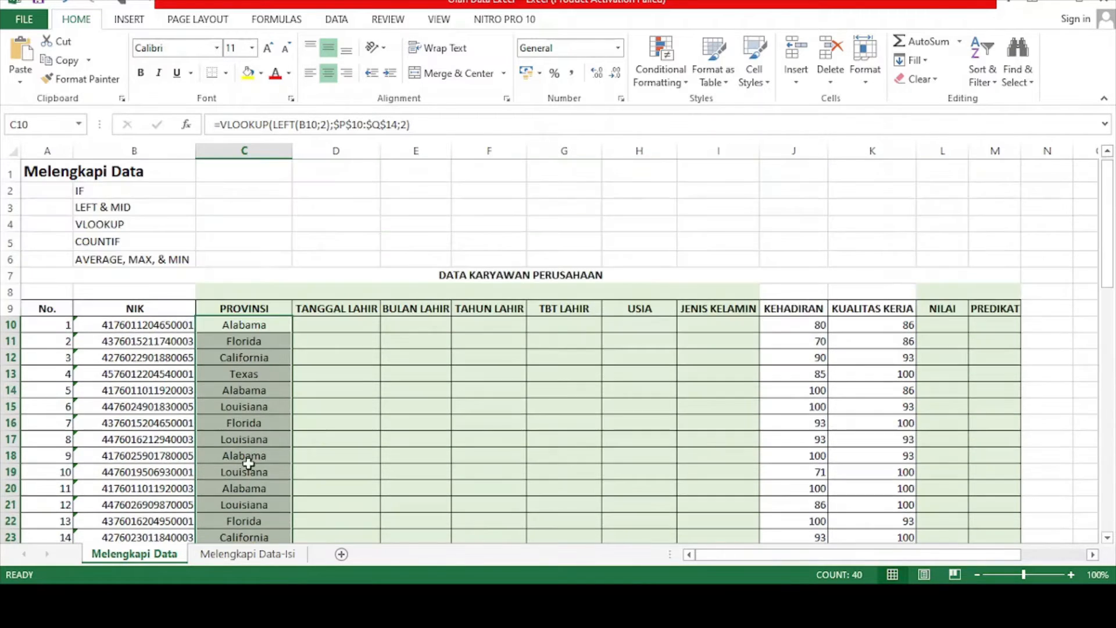
Begin a MID formula in the first TANGGAL LAHIR cell, D10, with the NIK in B10 as its text argument.
{"action": "left_click", "coordinate": [305, 324]}
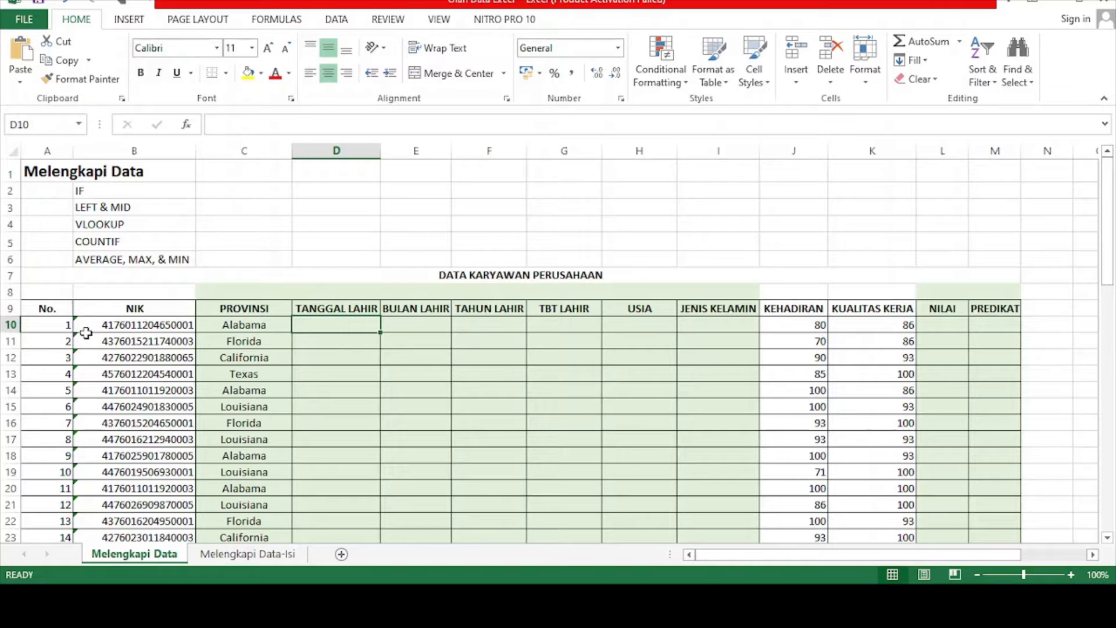
{"action": "scroll", "coordinate": [112, 337], "scroll_direction": "up", "scroll_amount": 1}
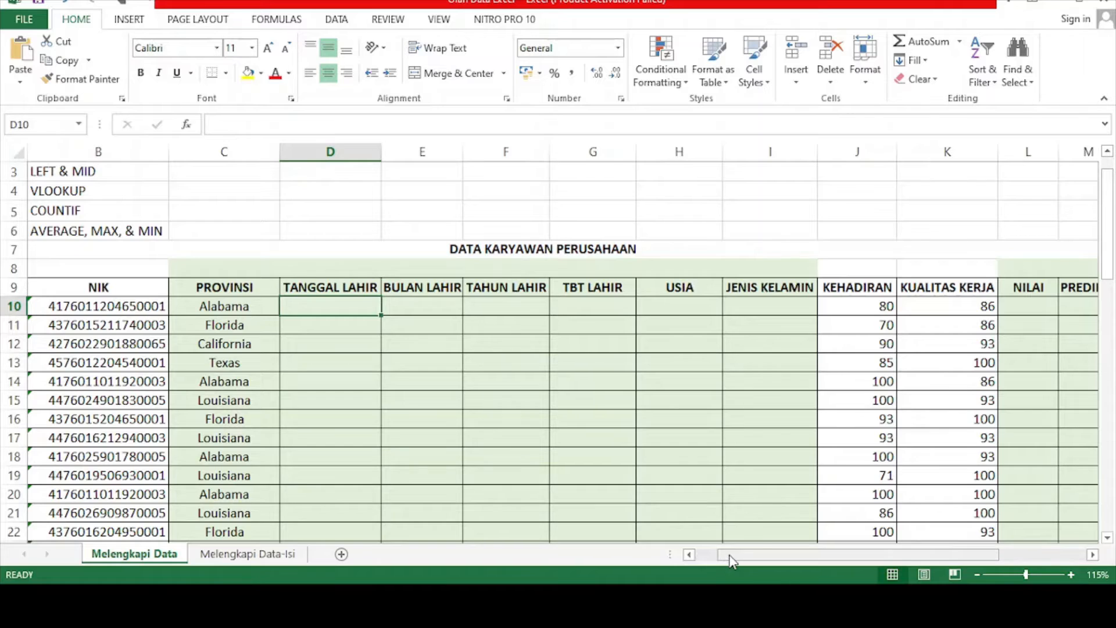
{"action": "left_click_drag", "start_coordinate": [731, 560], "coordinate": [700, 555]}
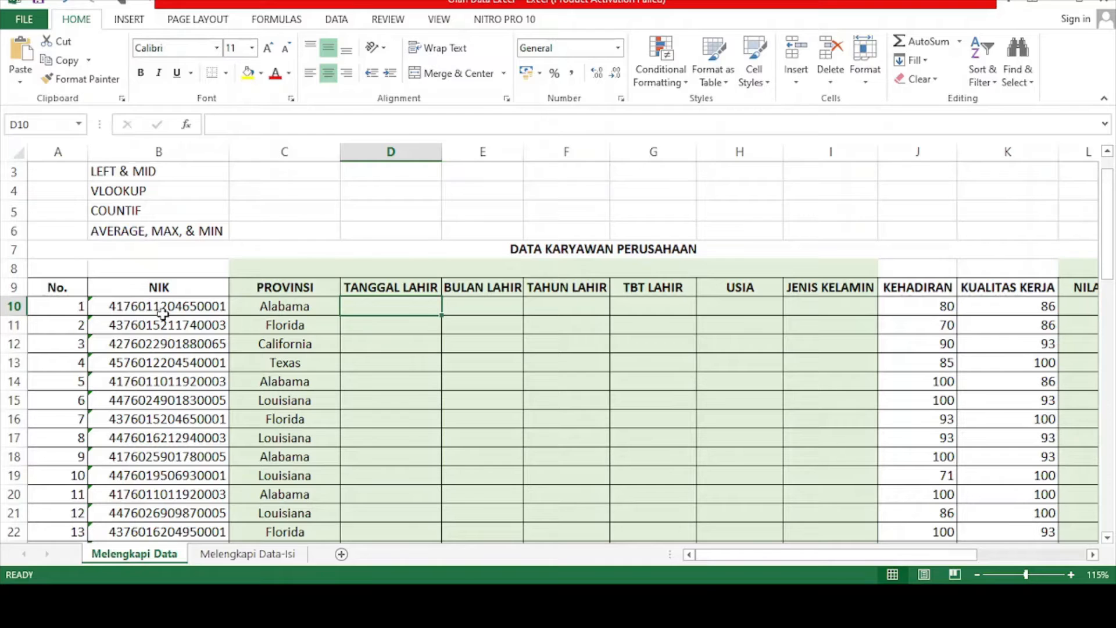
{"action": "left_click", "coordinate": [255, 304]}
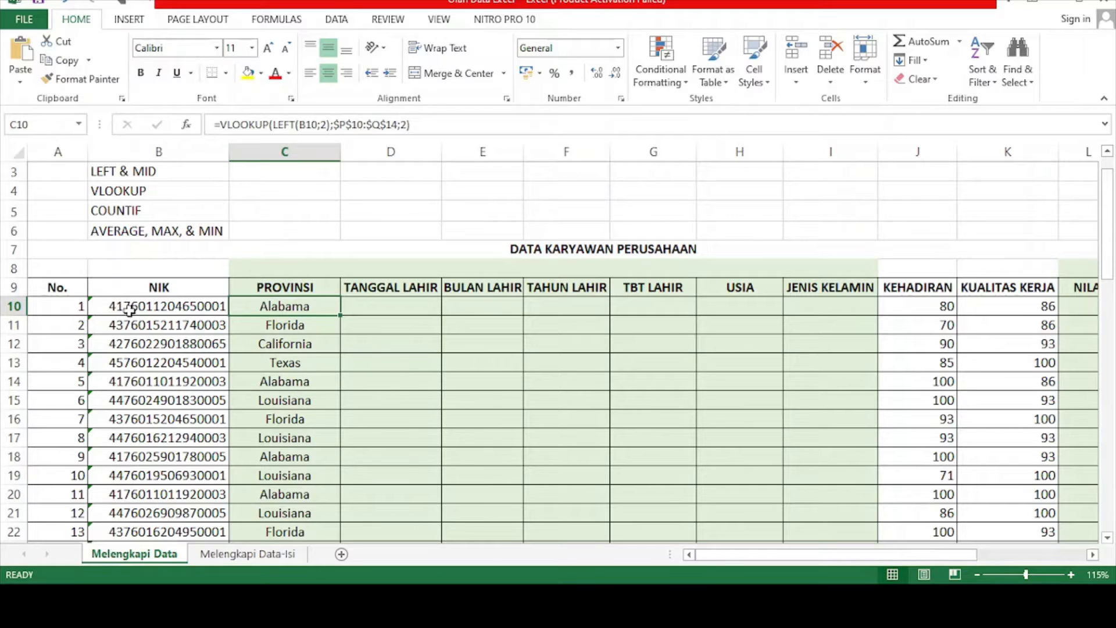
{"action": "left_click", "coordinate": [155, 310]}
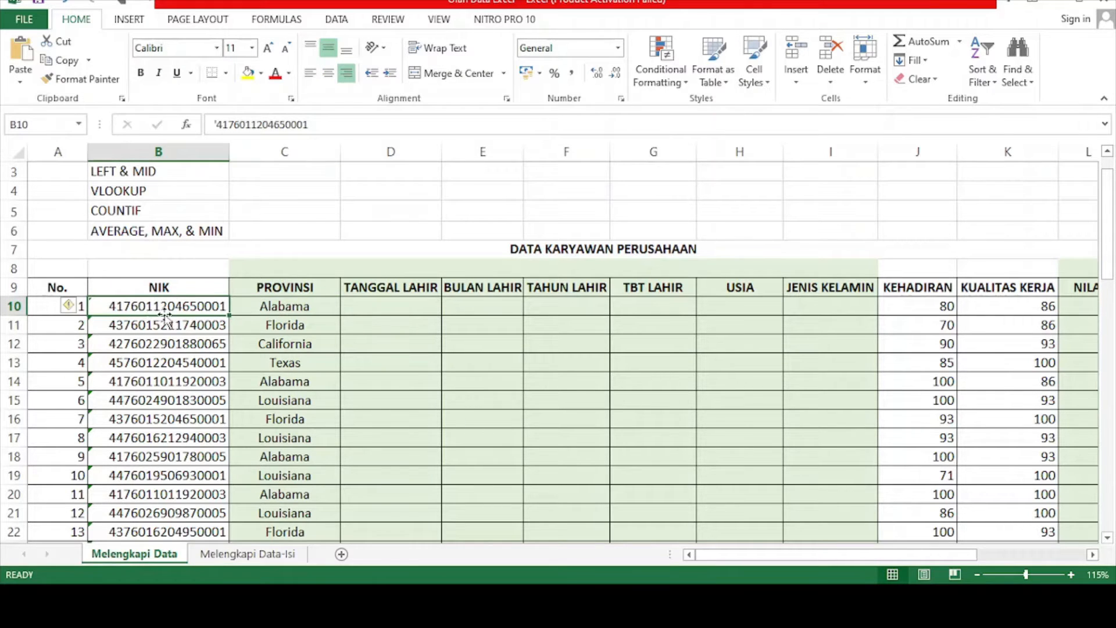
{"action": "left_click", "coordinate": [369, 312]}
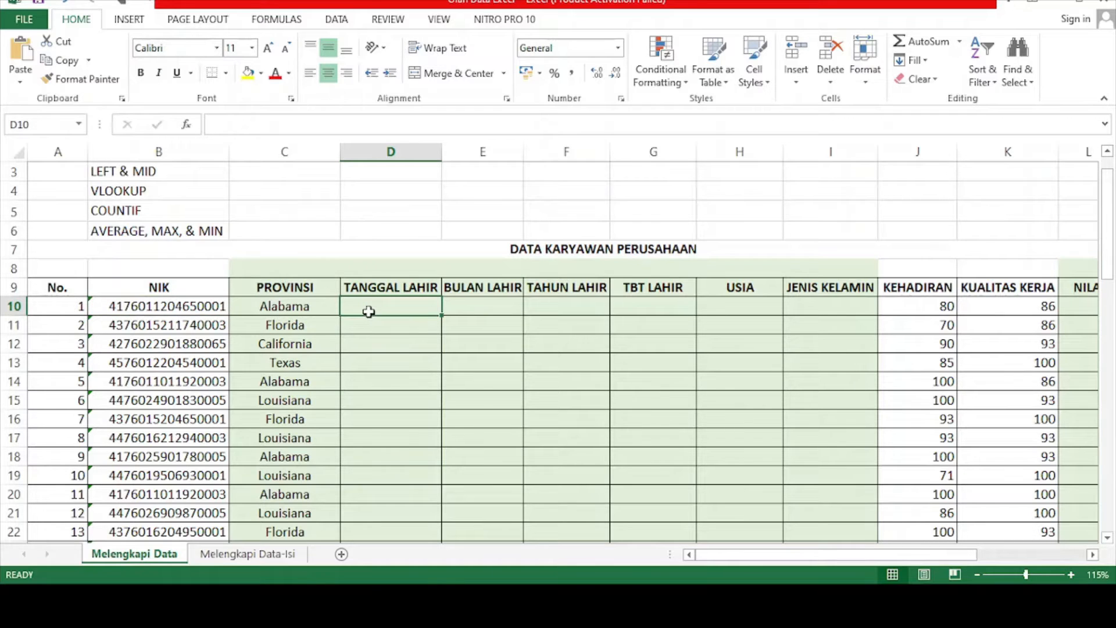
{"action": "type", "text": "="}
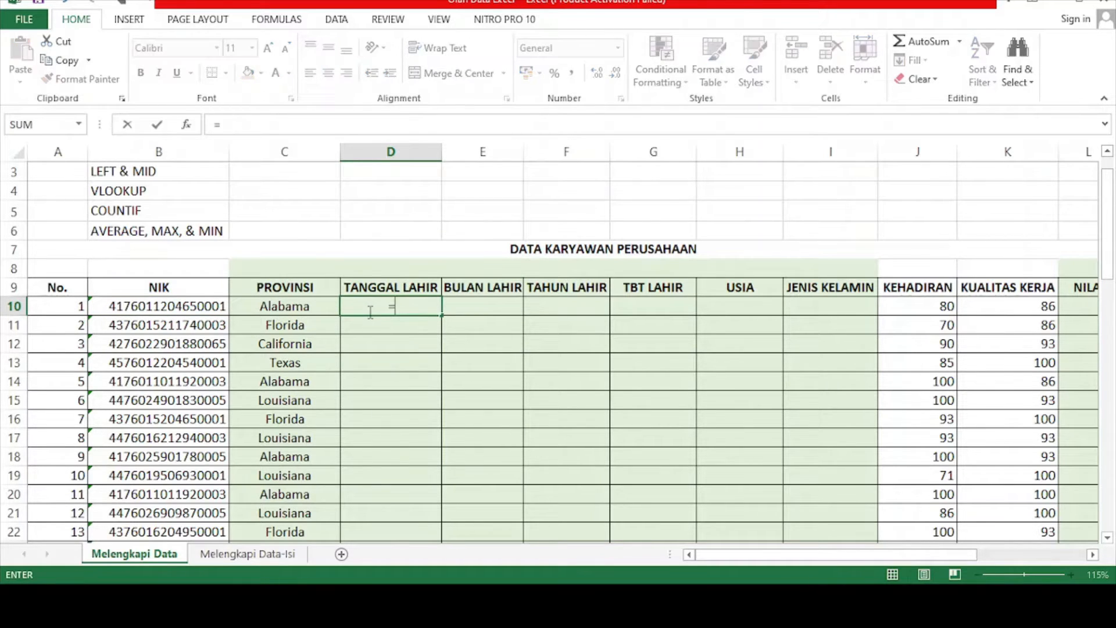
{"action": "type", "text": "MID"}
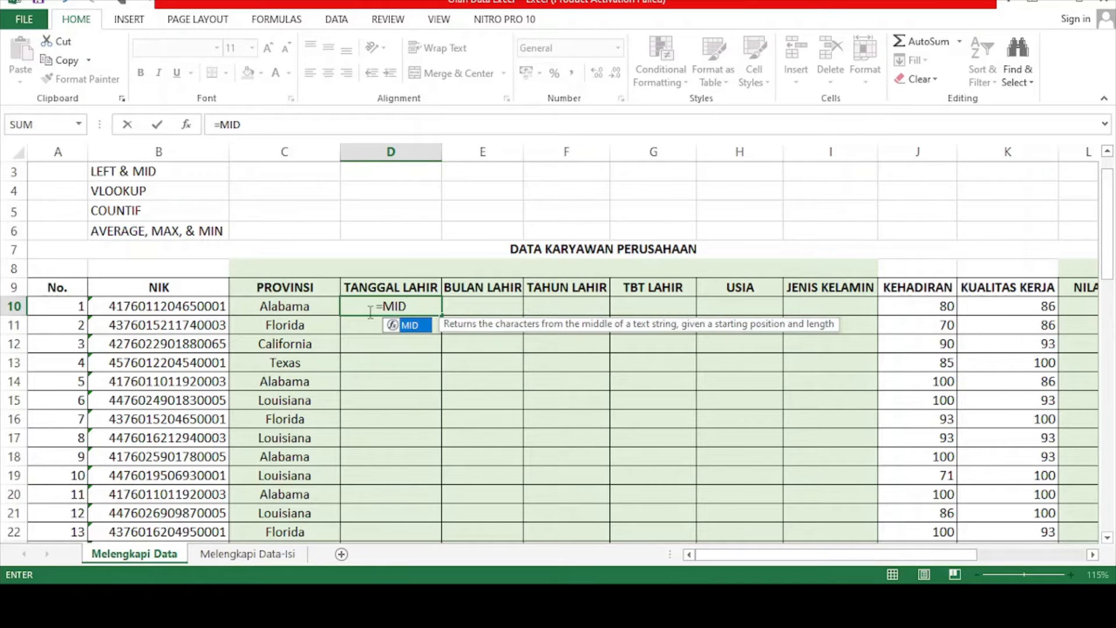
{"action": "type", "text": "("}
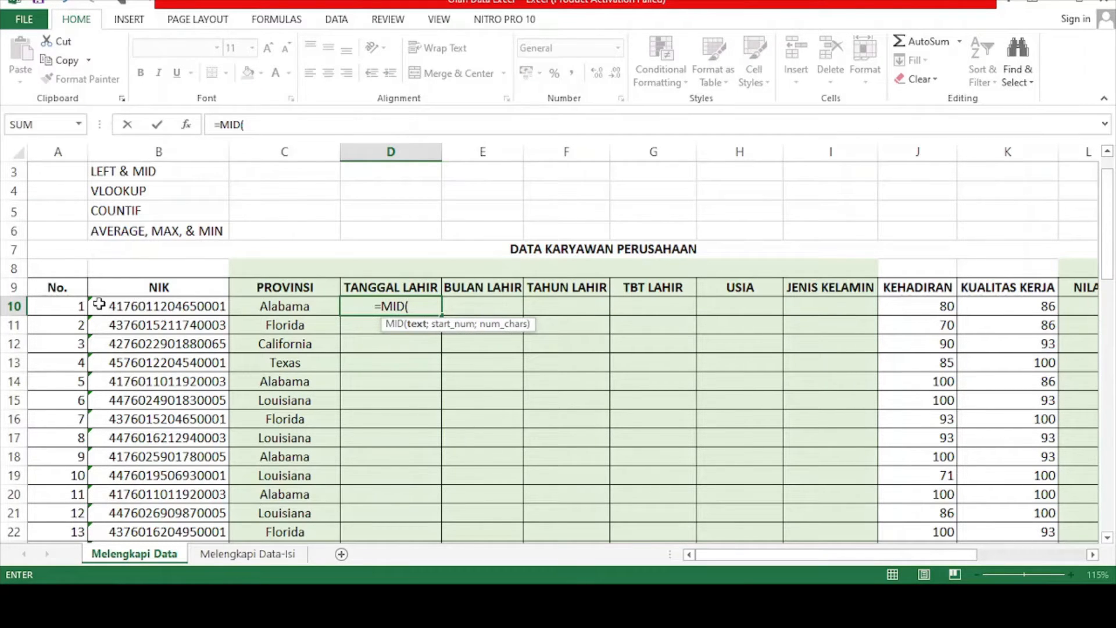
{"action": "left_click", "coordinate": [119, 307]}
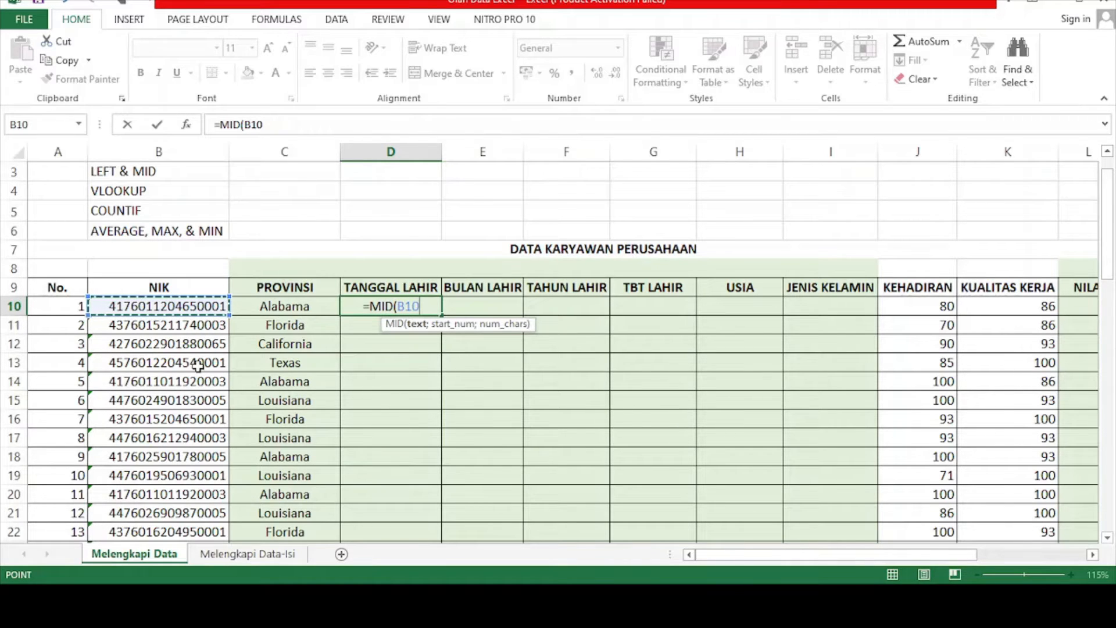
{"action": "type", "text": ";"}
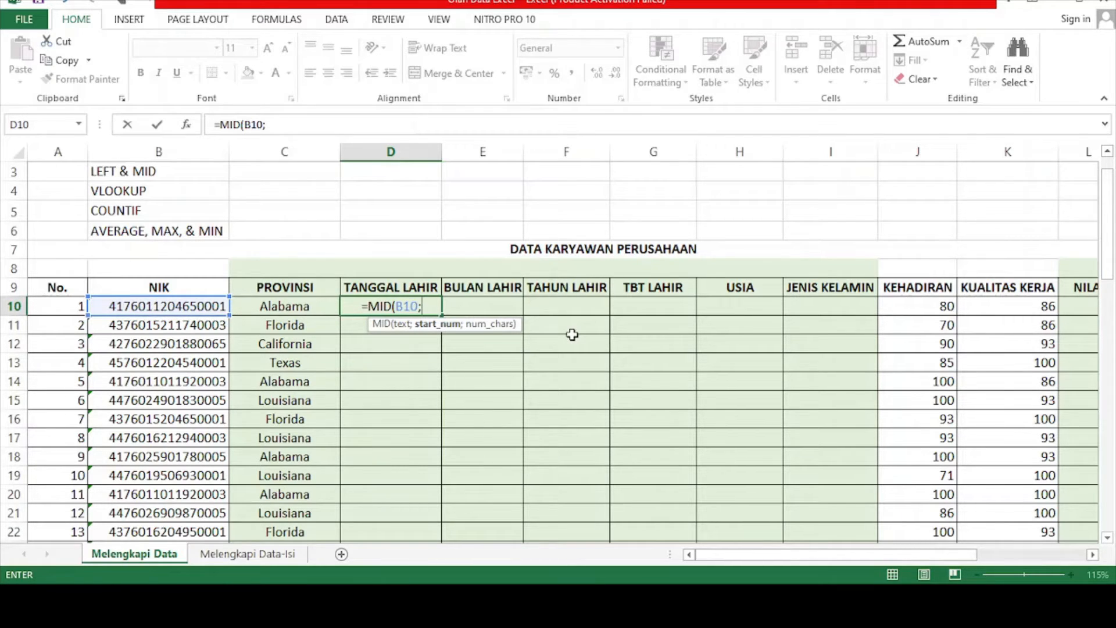
Complete the MID formula in D10 with start position 7 and a length of 2 characters.
{"action": "type", "text": "7"}
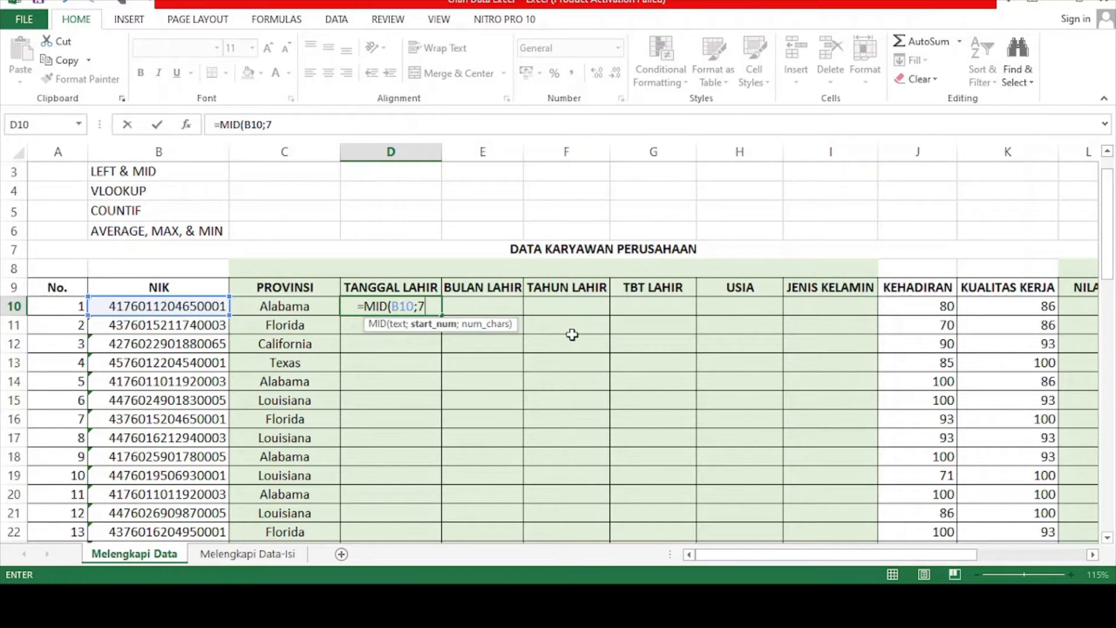
{"action": "type", "text": ";"}
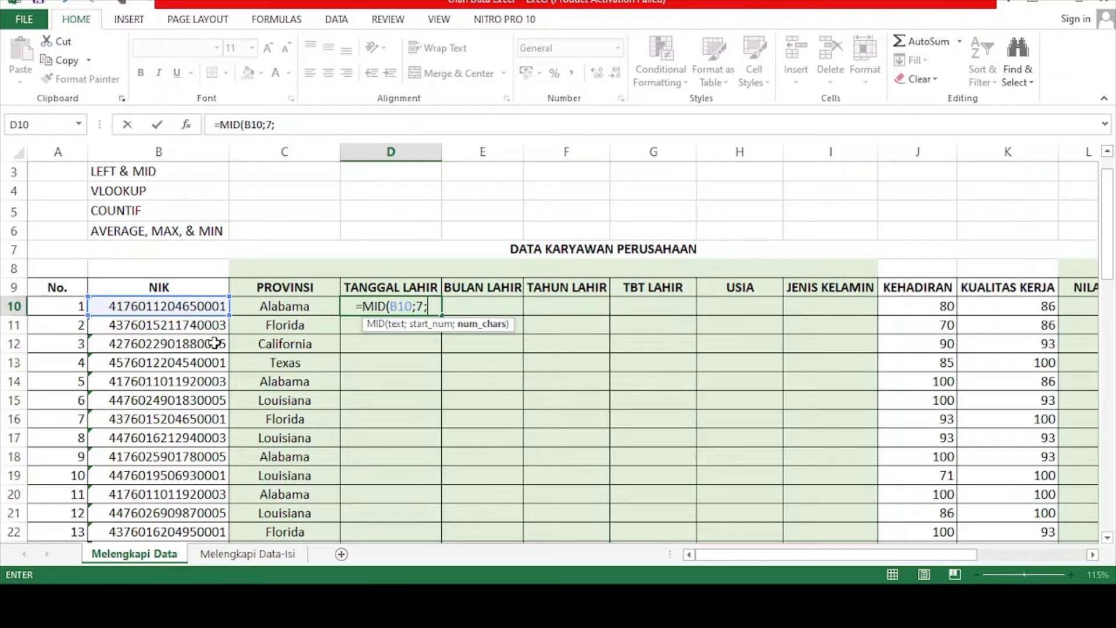
{"action": "type", "text": "2"}
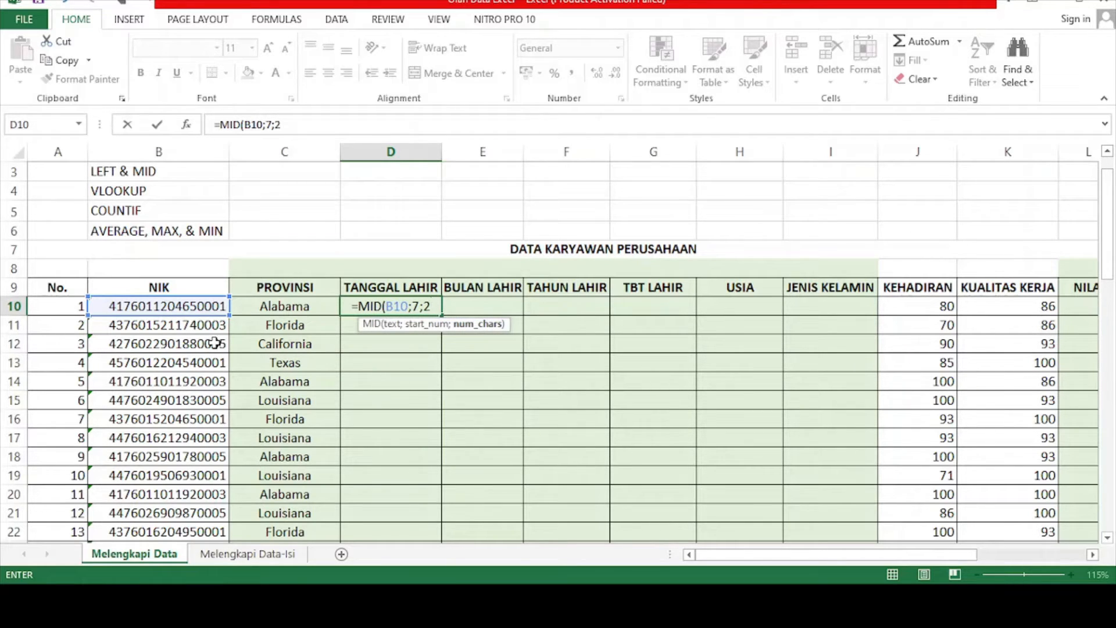
{"action": "type", "text": ")"}
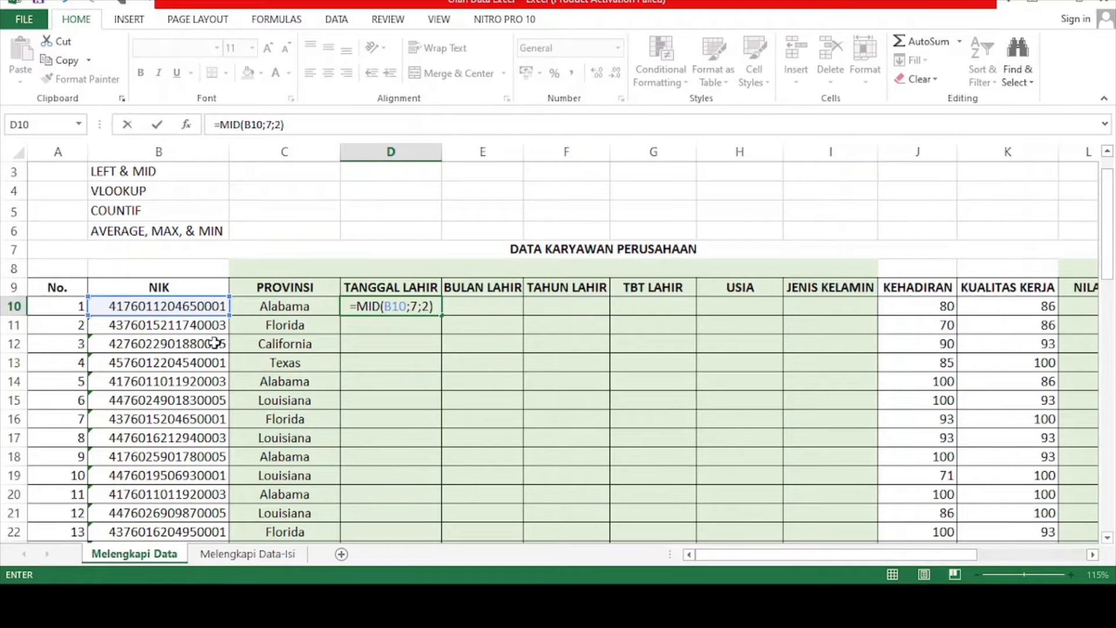
{"action": "key", "text": "Return"}
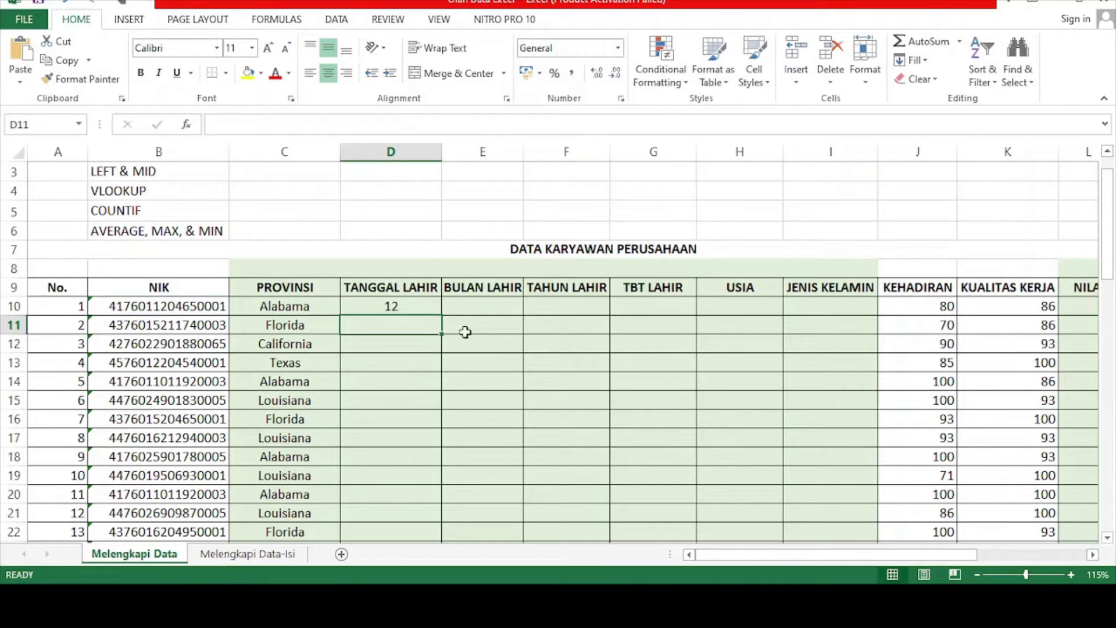
Copy the TANGGAL LAHIR formula from D10 down the column for every employee and check the filled rows.
{"action": "left_click", "coordinate": [418, 302]}
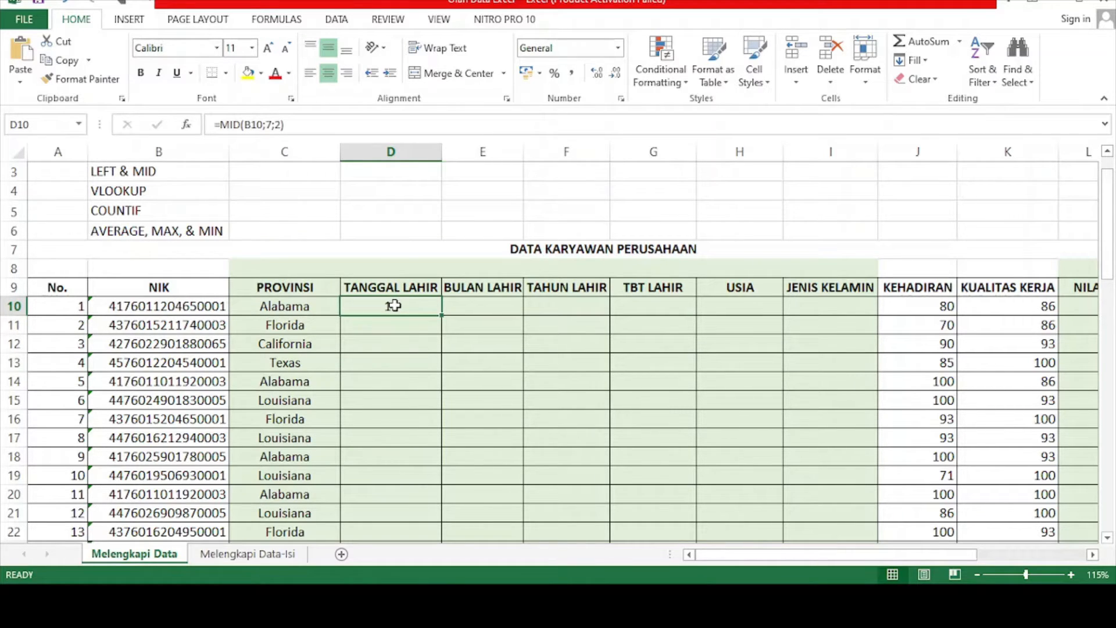
{"action": "double_click", "coordinate": [443, 315]}
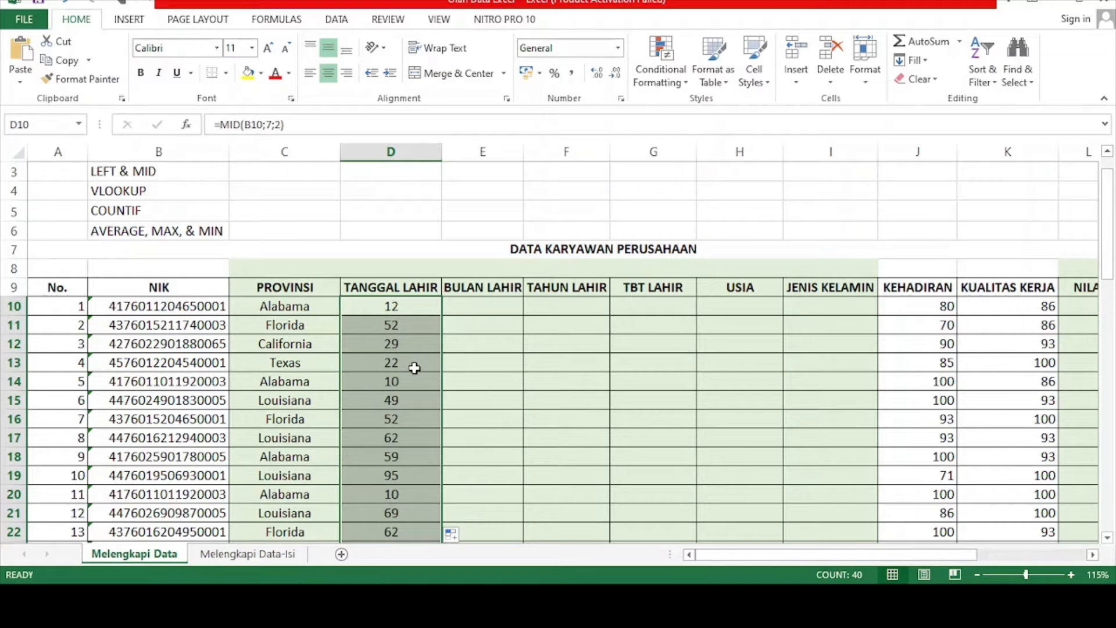
{"action": "scroll", "coordinate": [417, 407], "scroll_direction": "down", "scroll_amount": 6}
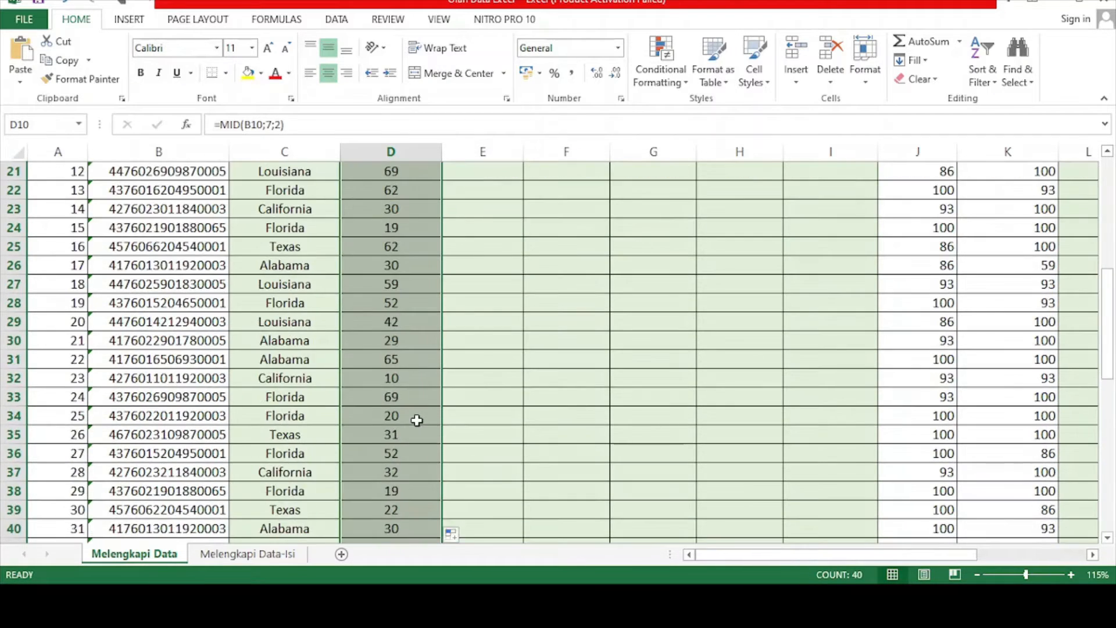
Review the copied TANGGAL LAHIR column and compare the MID formulas in D10 and D11 with the employees' NIK.
{"action": "scroll", "coordinate": [417, 420], "scroll_direction": "down", "scroll_amount": 4}
{"action": "scroll", "coordinate": [416, 428], "scroll_direction": "up", "scroll_amount": 10}
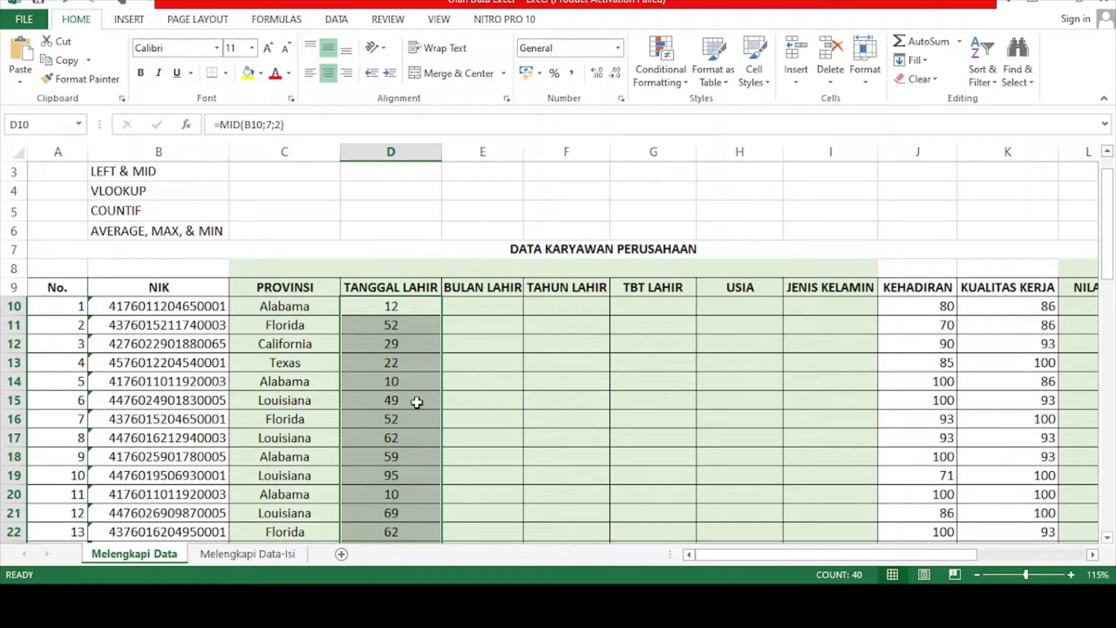
{"action": "left_click", "coordinate": [445, 310]}
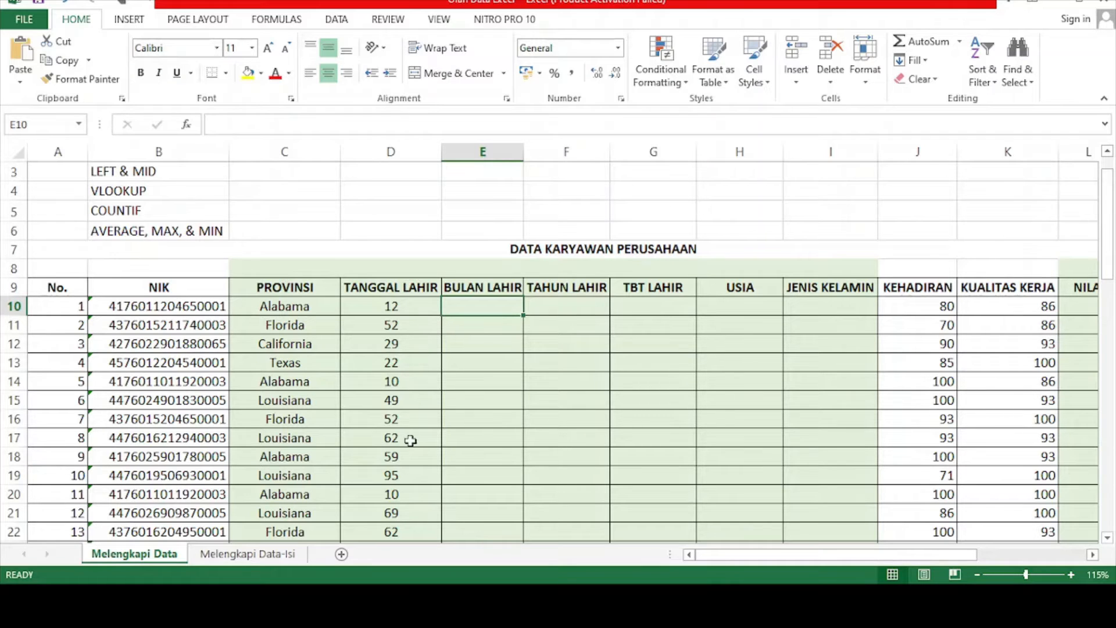
{"action": "left_click", "coordinate": [430, 308]}
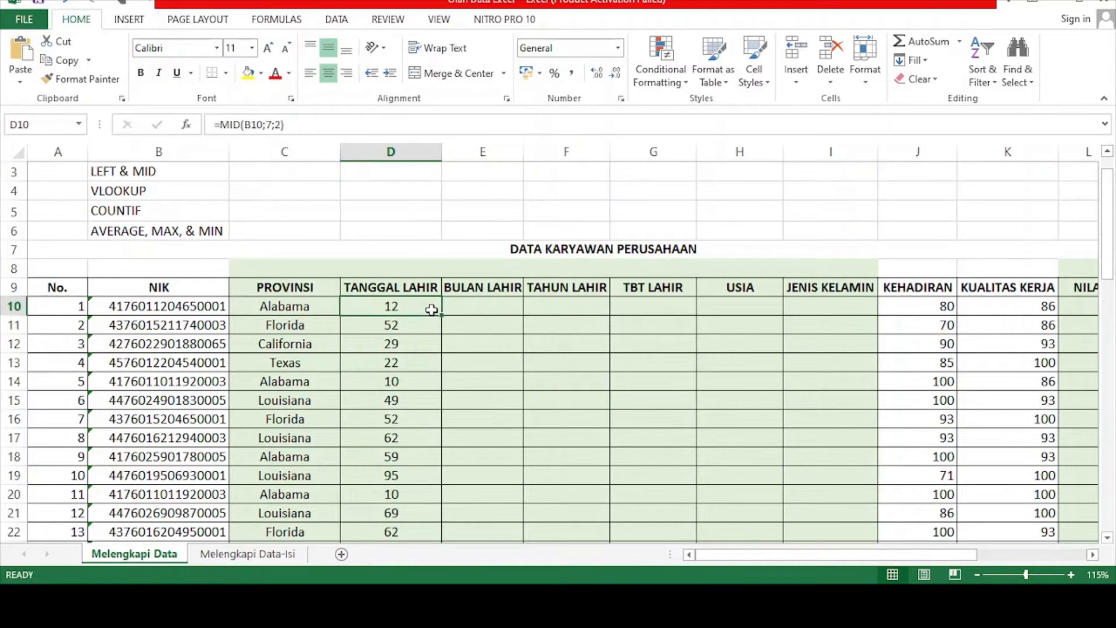
{"action": "left_click", "coordinate": [451, 324]}
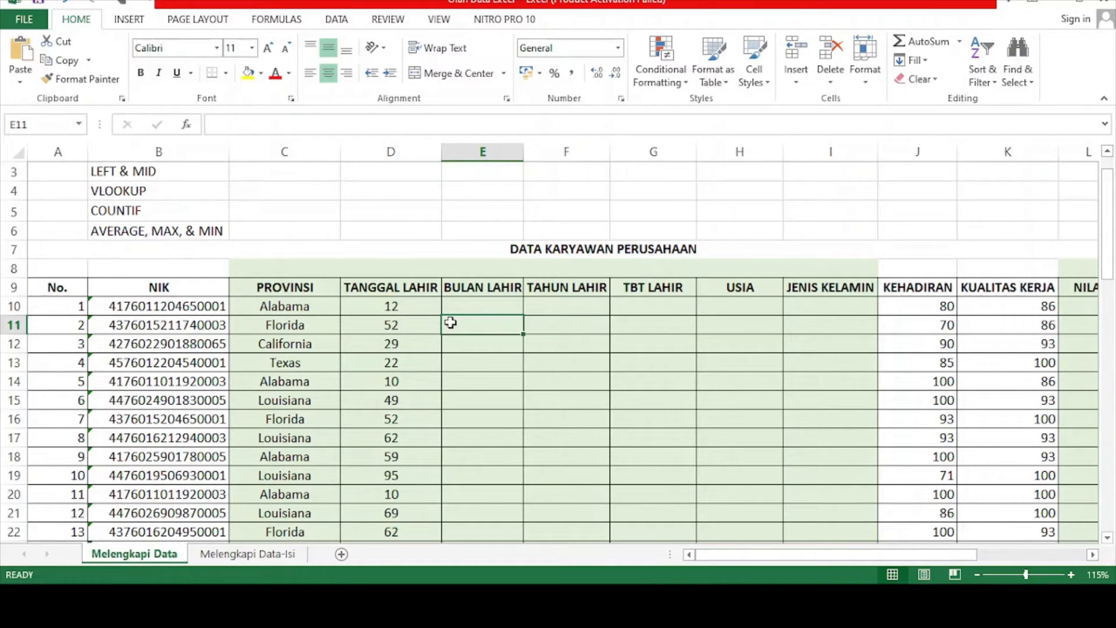
{"action": "left_click", "coordinate": [414, 324]}
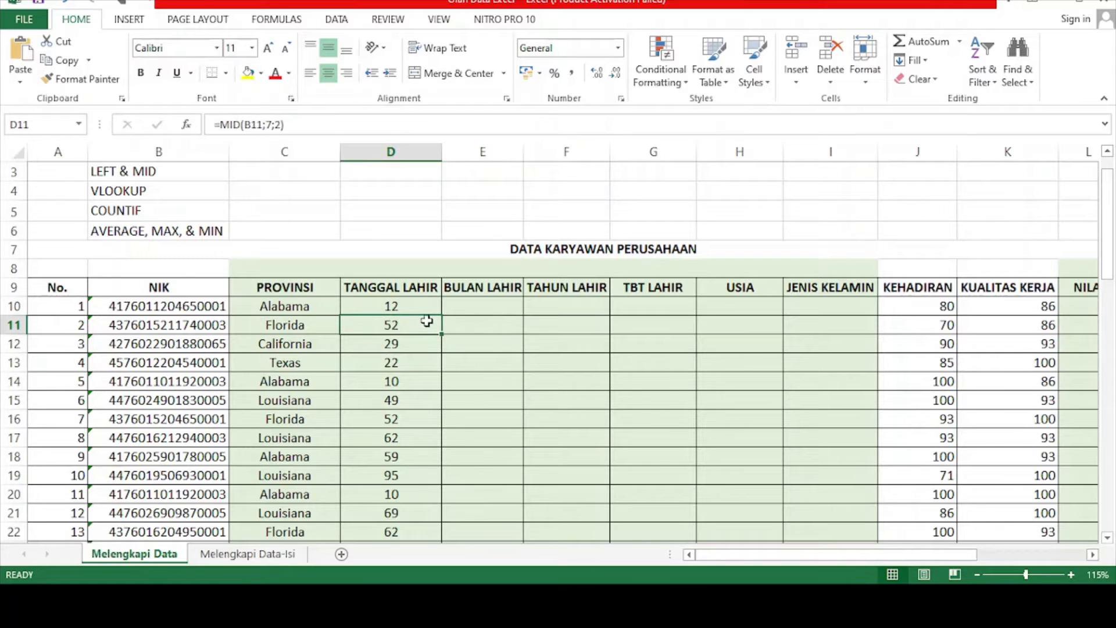
{"action": "left_click", "coordinate": [430, 306]}
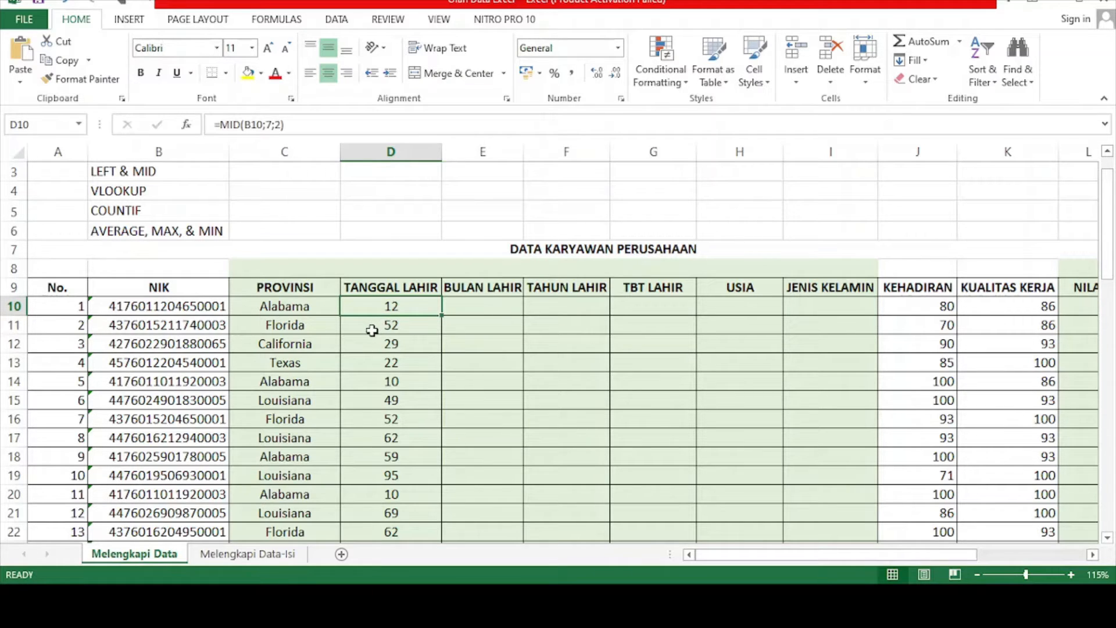
{"action": "left_click", "coordinate": [415, 325]}
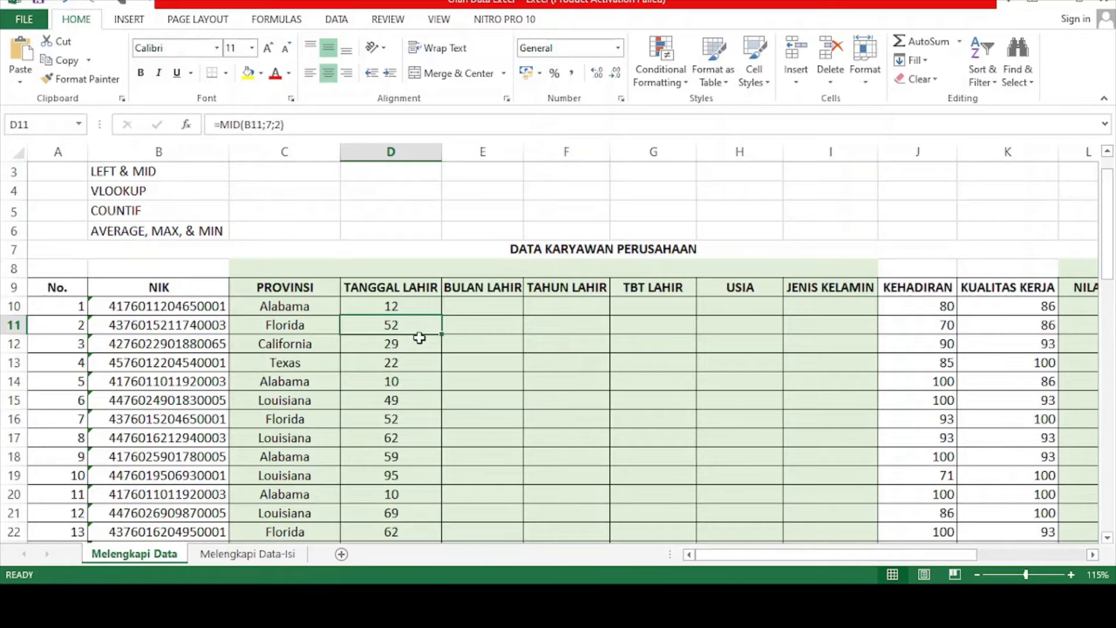
{"action": "left_click", "coordinate": [429, 300]}
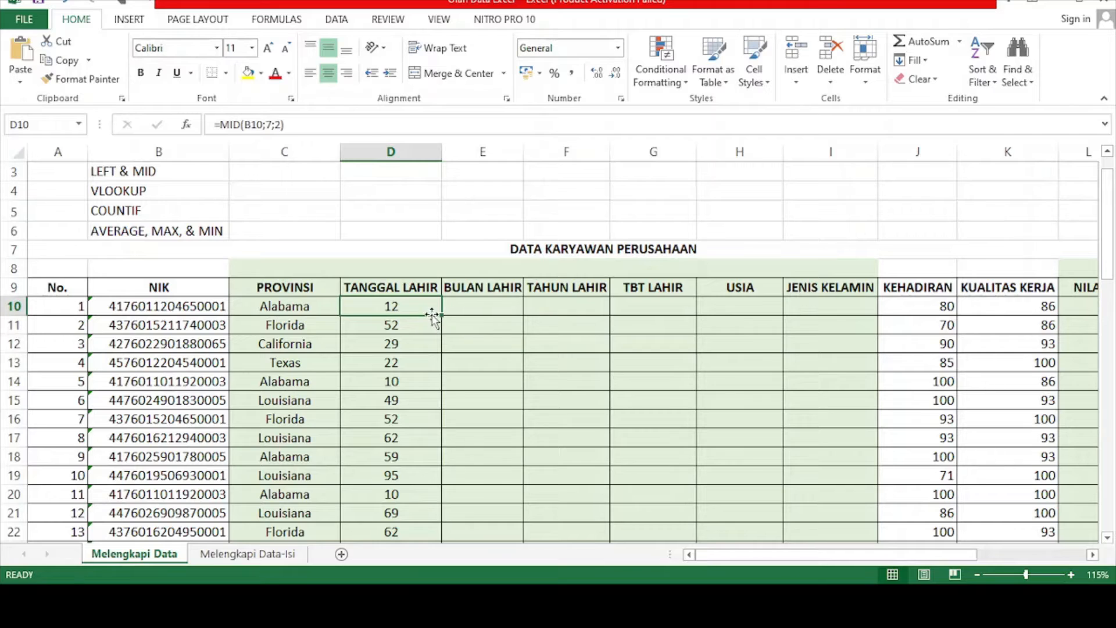
Begin a MID formula in the first BULAN LAHIR cell, E10, with the NIK in B10 as its text argument.
{"action": "left_click", "coordinate": [463, 306]}
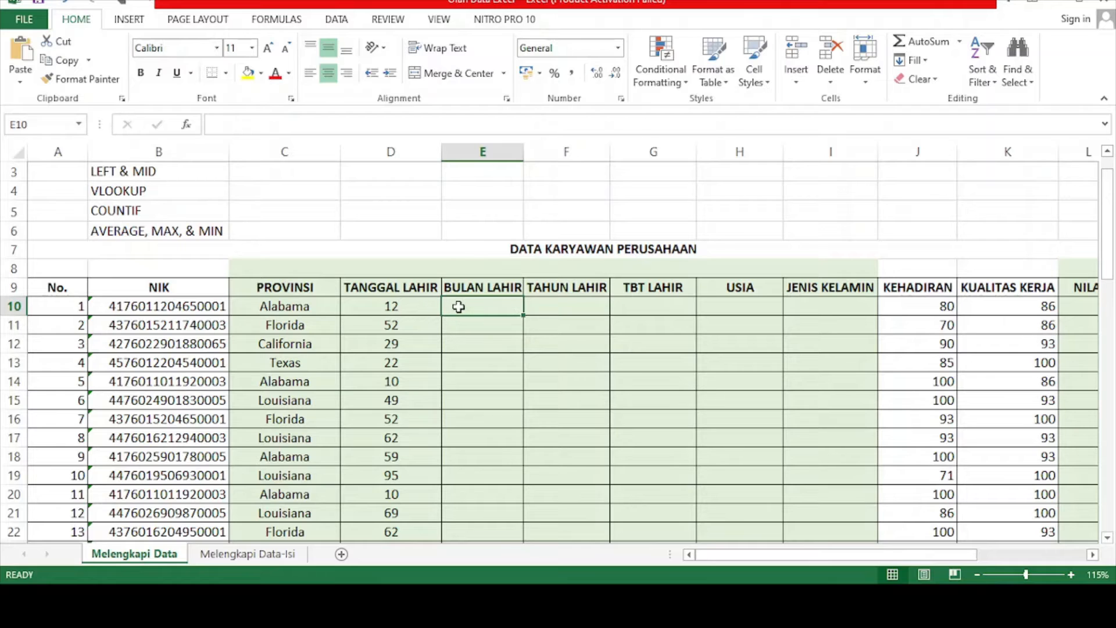
{"action": "type", "text": "="}
{"action": "type", "text": "M"}
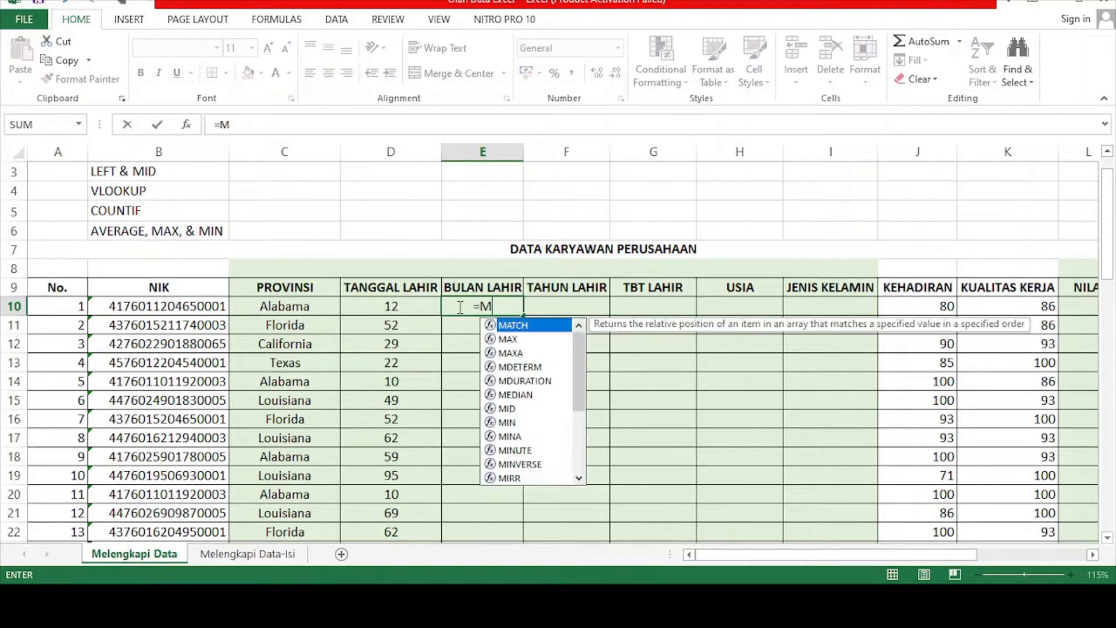
{"action": "type", "text": "ID("}
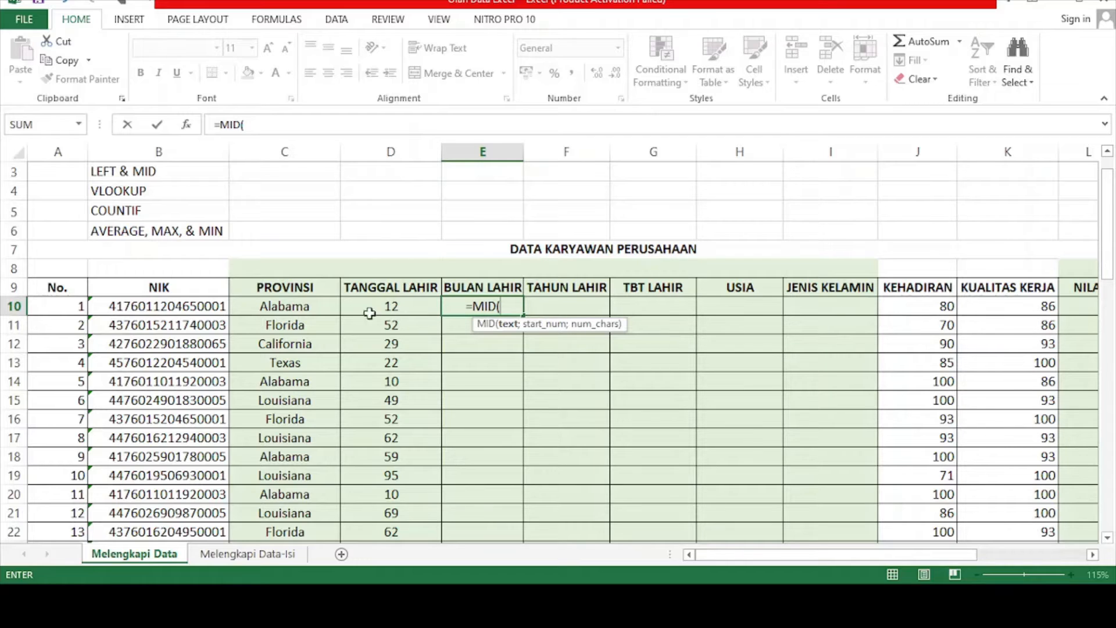
{"action": "left_click", "coordinate": [173, 306]}
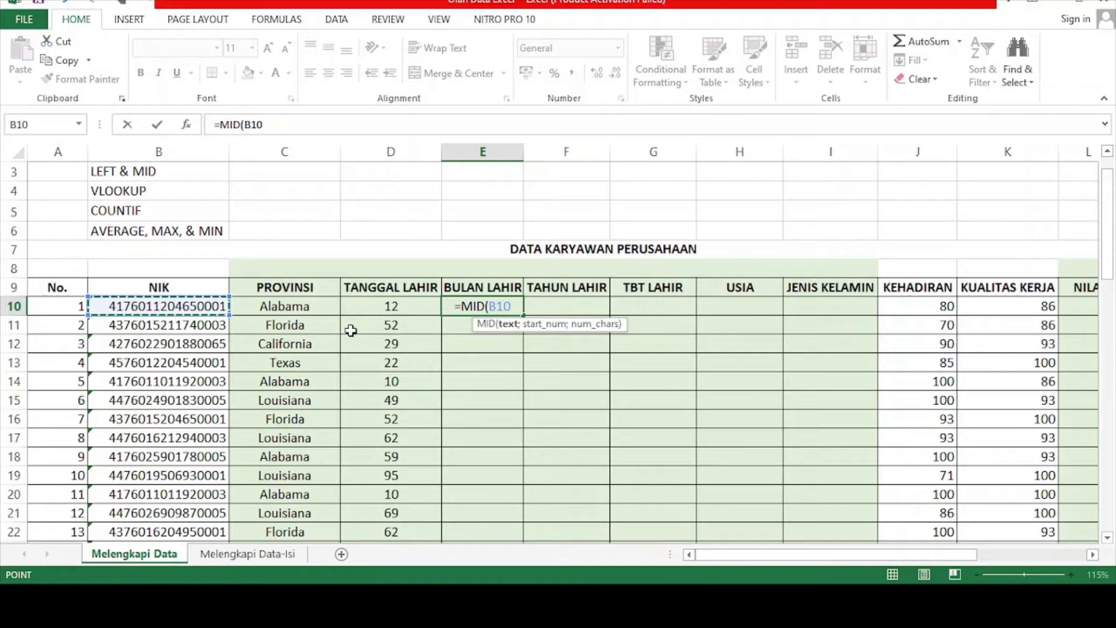
Complete the MID formula in E10 with start position 9 and a length of 2 characters.
{"action": "type", "text": ";"}
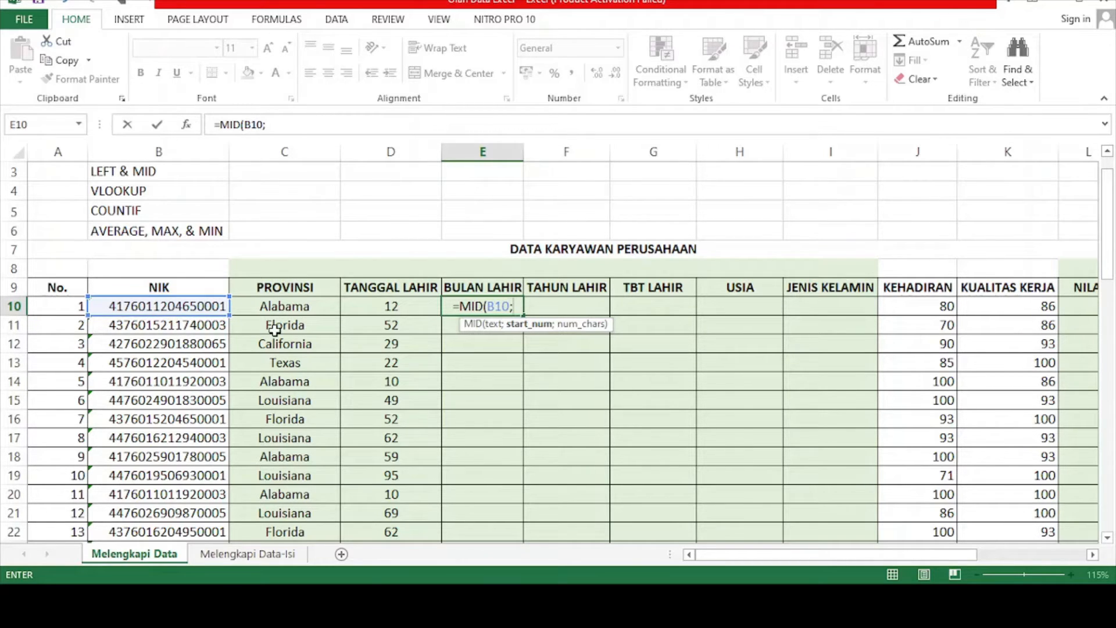
{"action": "type", "text": "9;"}
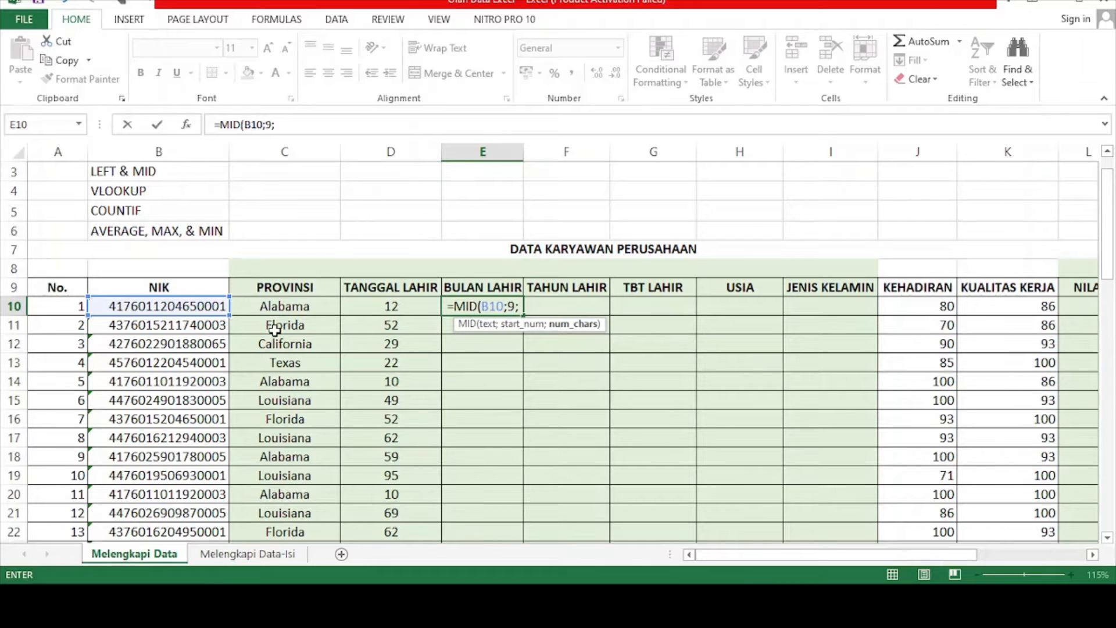
{"action": "type", "text": "2"}
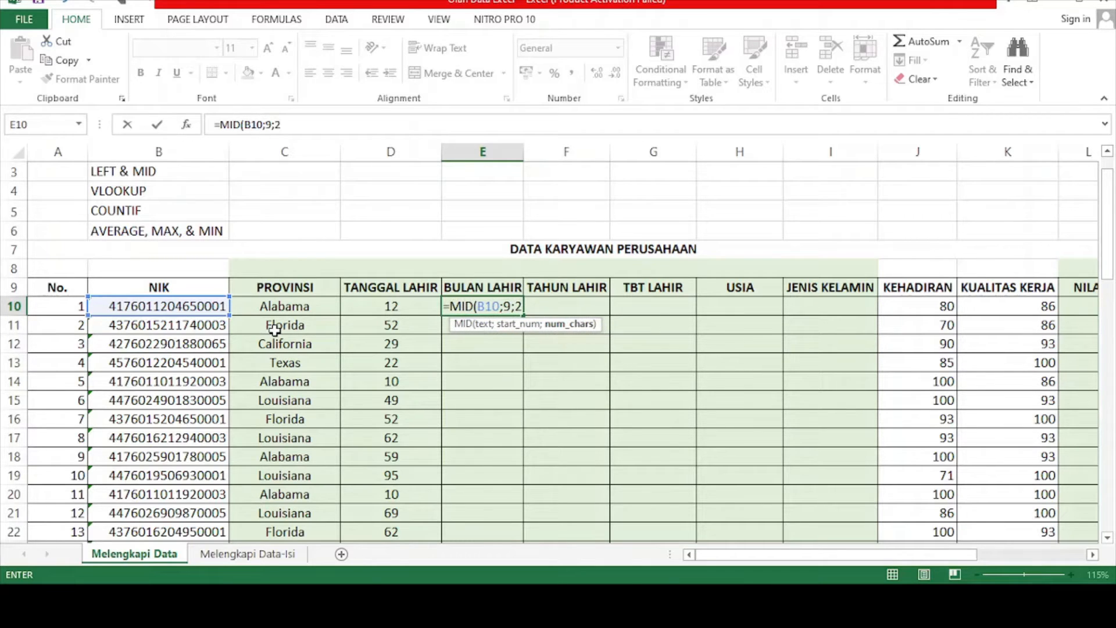
{"action": "type", "text": "0"}
{"action": "key", "text": "BackSpace"}
{"action": "type", "text": ")"}
{"action": "key", "text": "Return"}
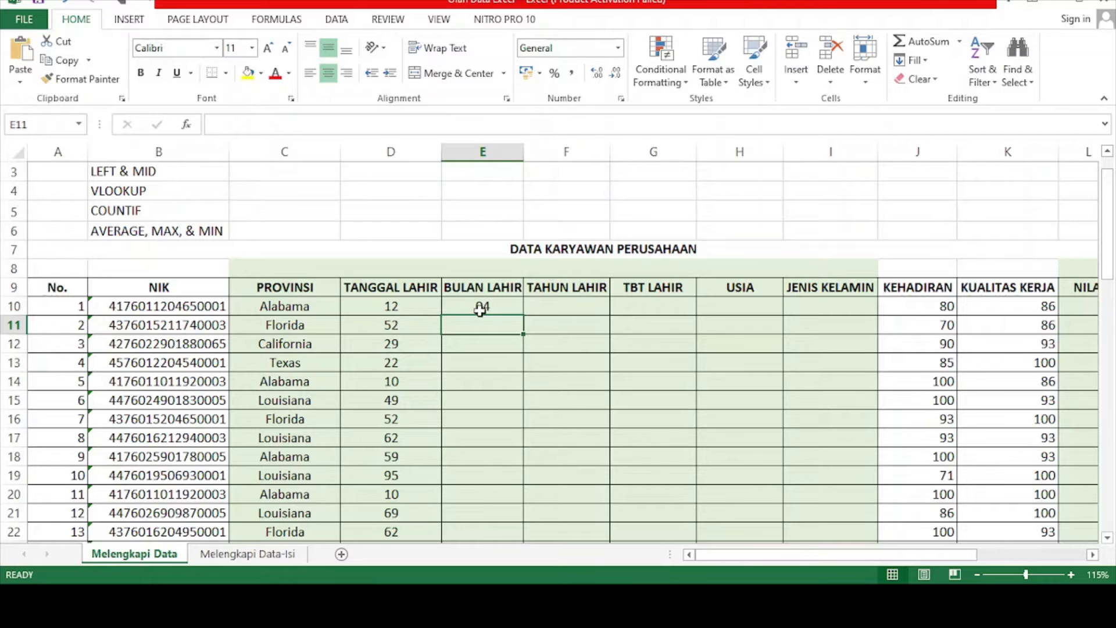
Copy the BULAN LAHIR formula from E10 down the column for every employee and check the formula in E16.
{"action": "left_click", "coordinate": [395, 308]}
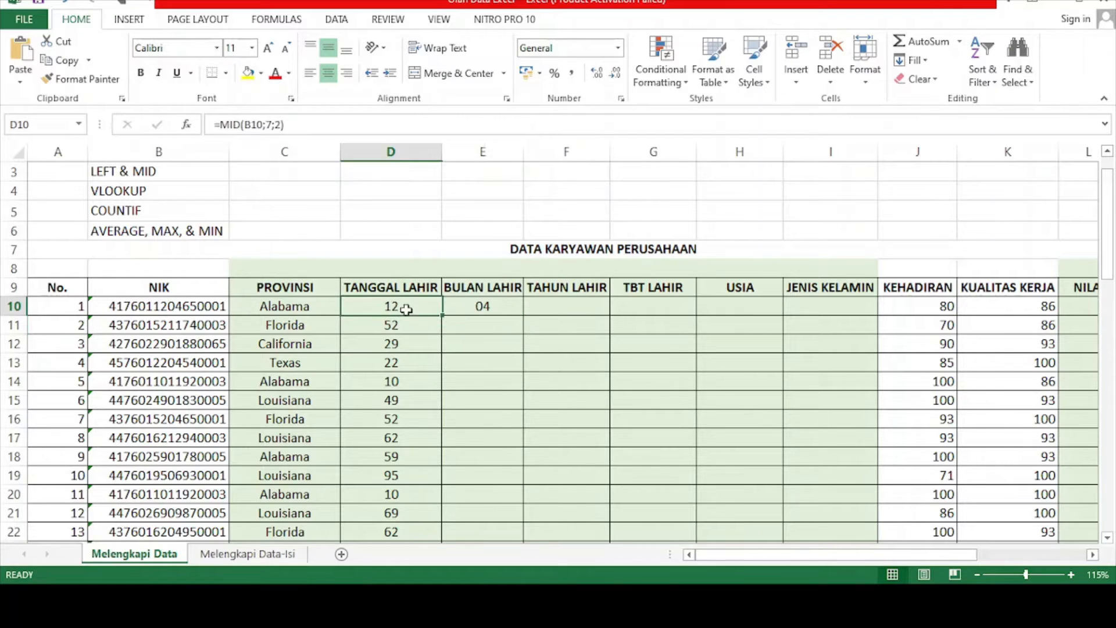
{"action": "left_click", "coordinate": [507, 307]}
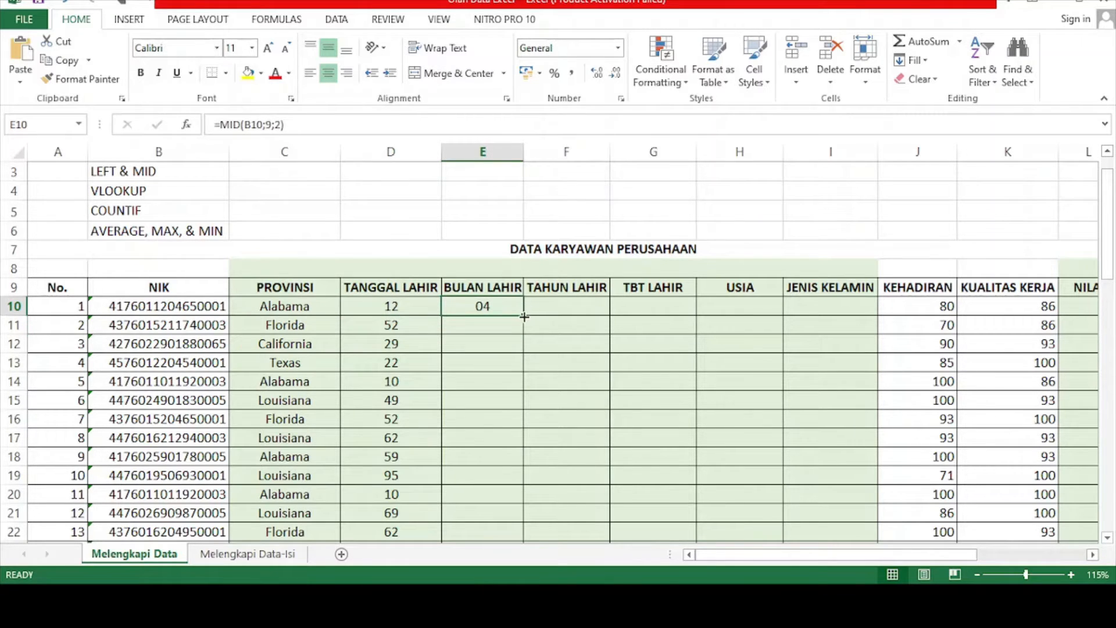
{"action": "double_click", "coordinate": [523, 315]}
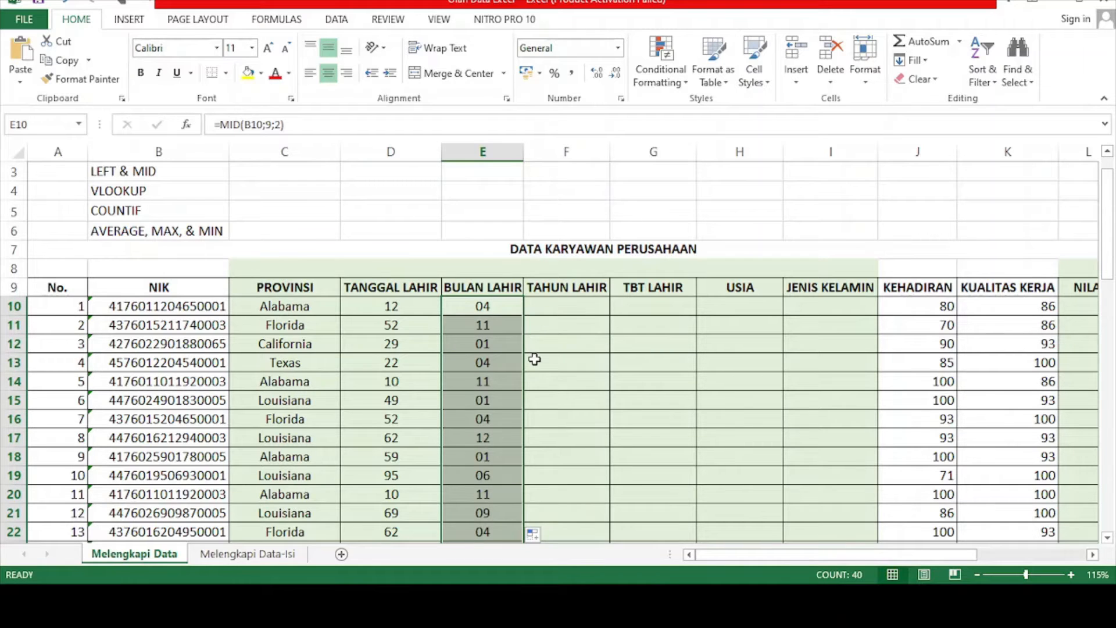
{"action": "left_click", "coordinate": [511, 422]}
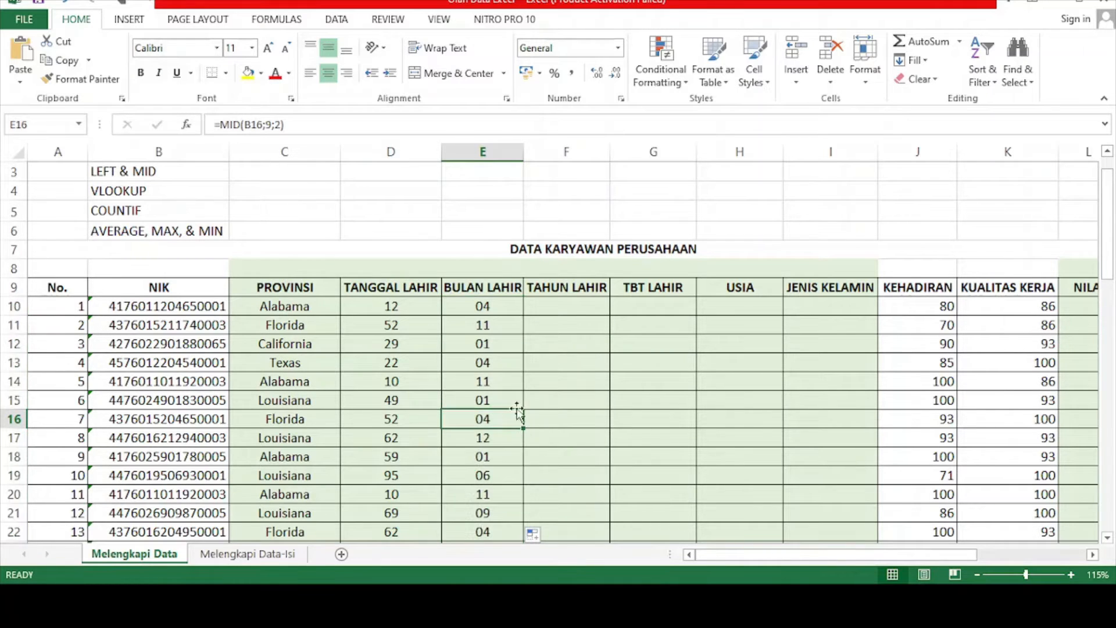
{"action": "left_click", "coordinate": [511, 308]}
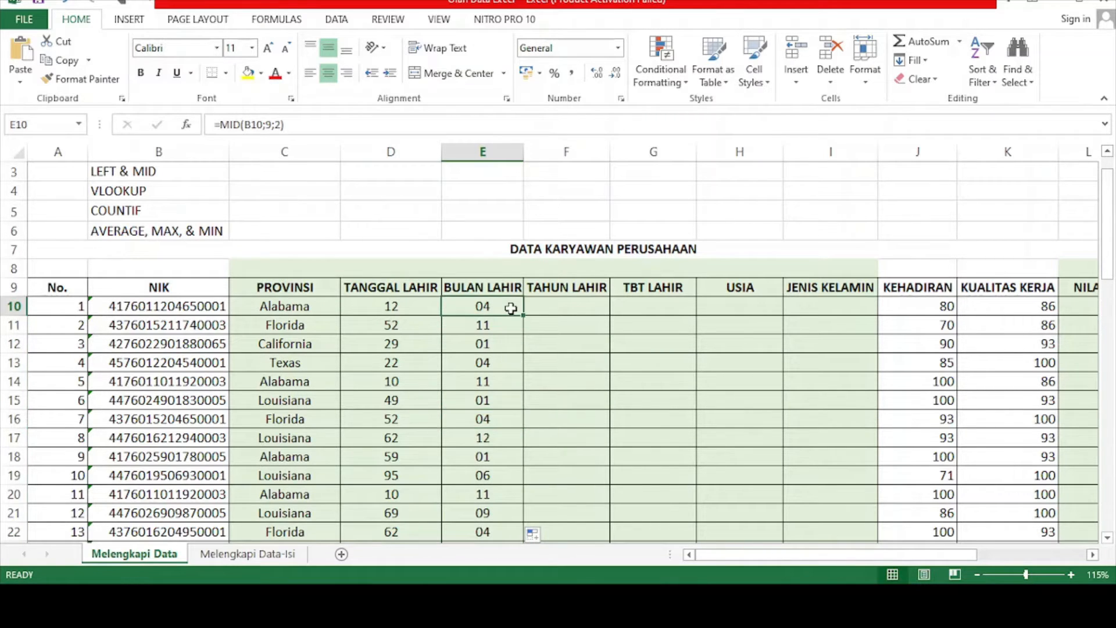
Begin the first TAHUN LAHIR formula in F10 by joining 19 to a MID function on the NIK in B10.
{"action": "left_click", "coordinate": [543, 308]}
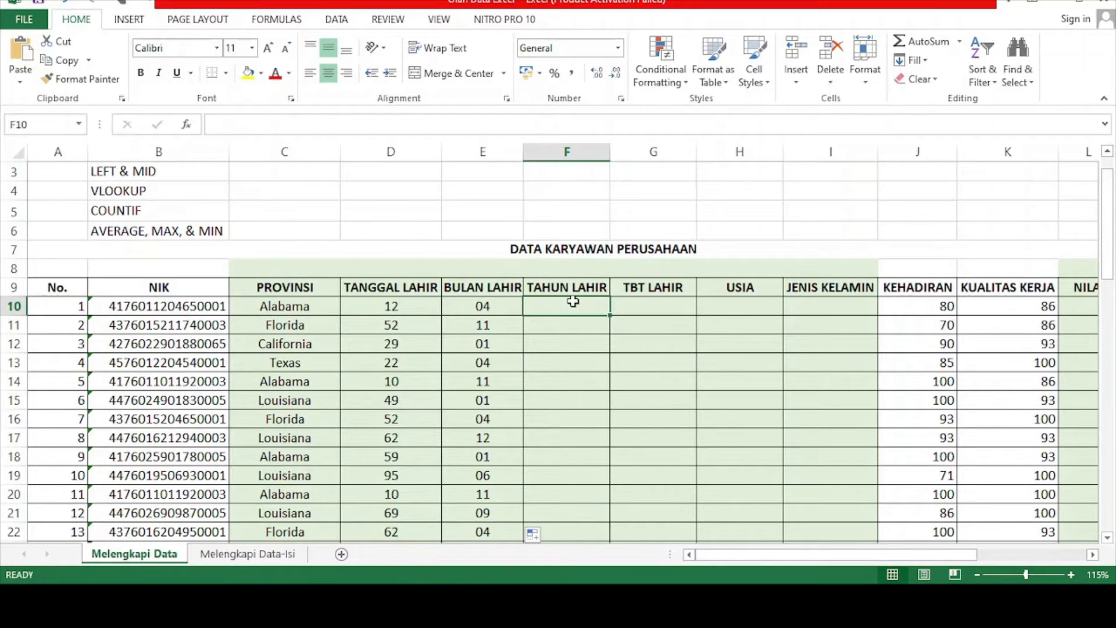
{"action": "type", "text": "="}
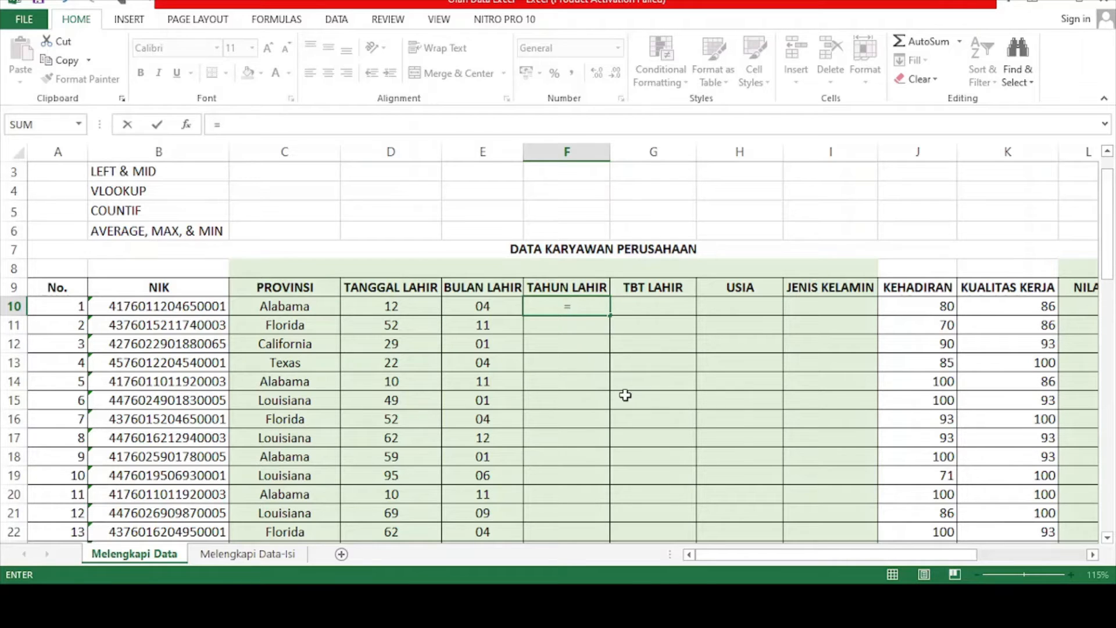
{"action": "type", "text": "19"}
{"action": "type", "text": "&MID"}
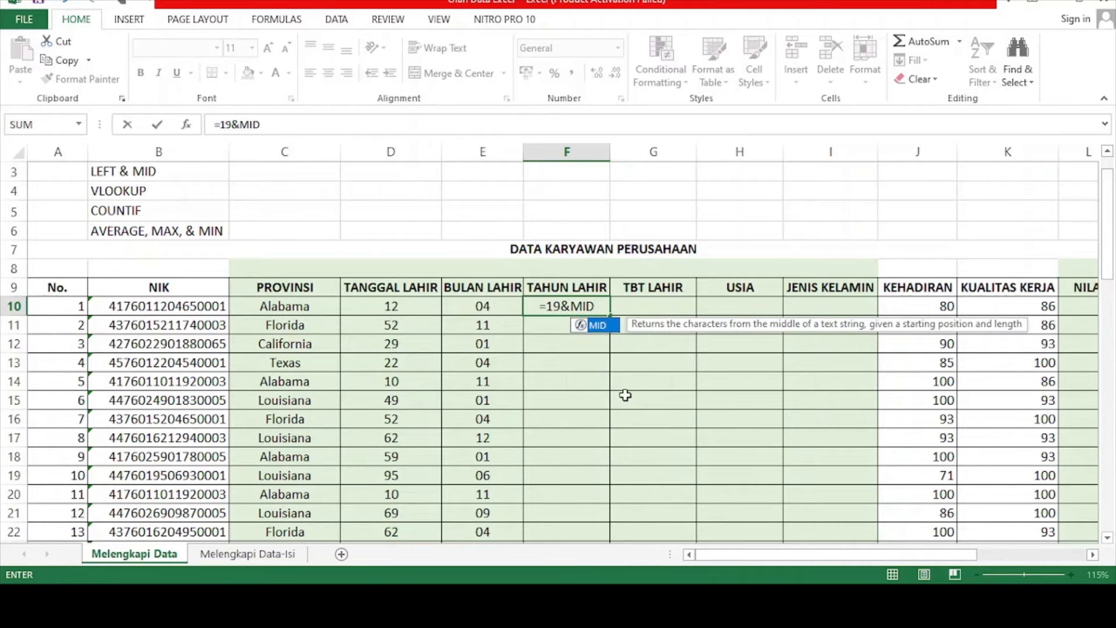
{"action": "type", "text": "("}
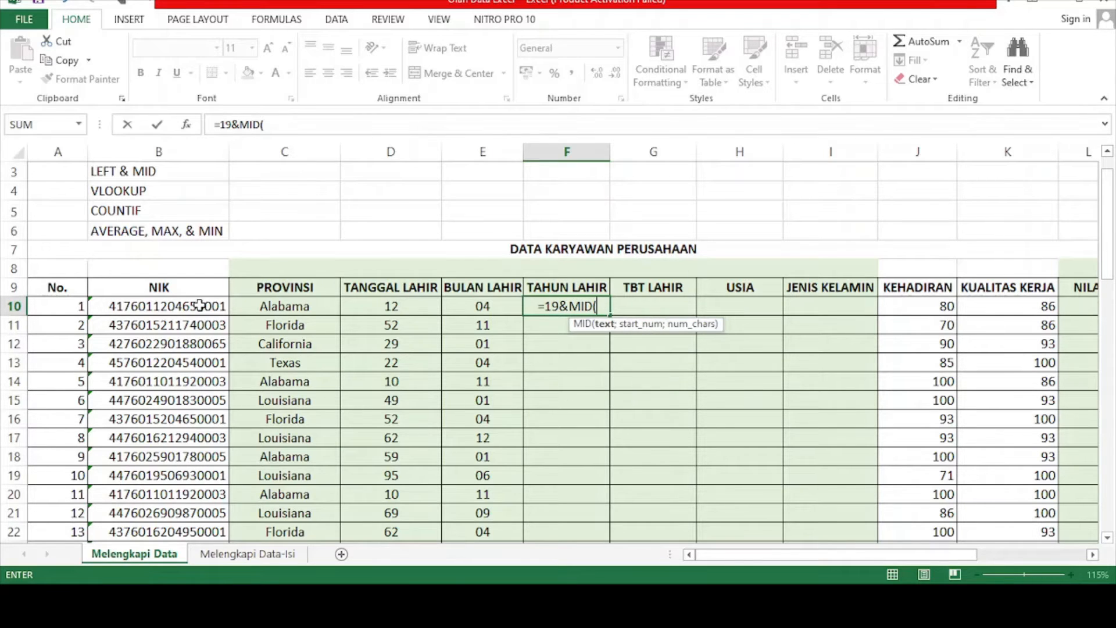
{"action": "left_click", "coordinate": [199, 305]}
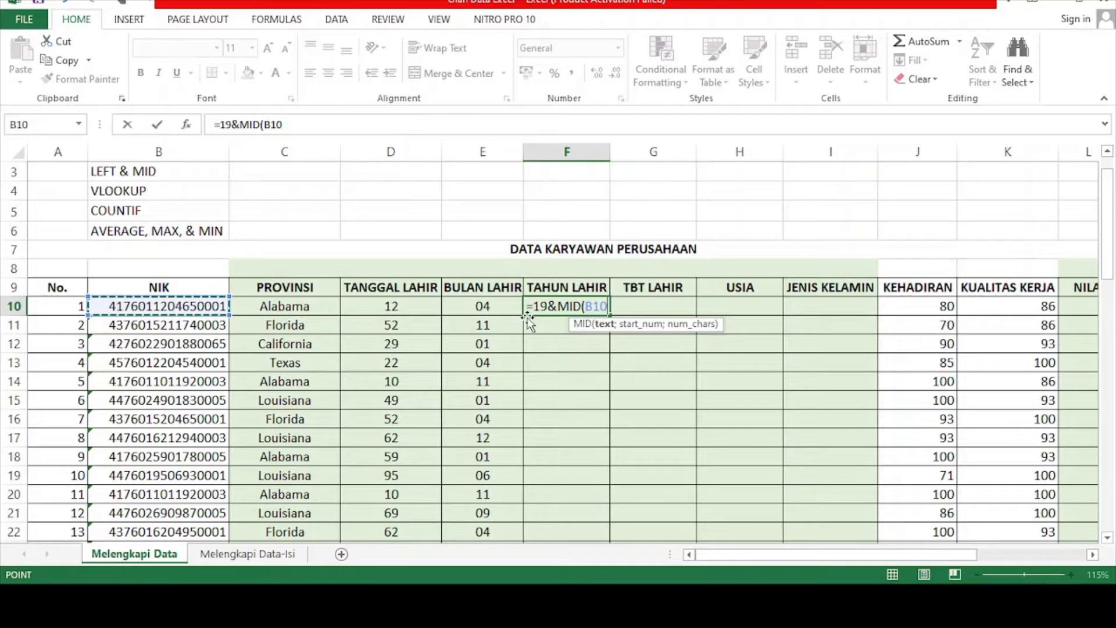
Complete the MID part of the F10 formula with start position 11 and a length of 2 characters.
{"action": "type", "text": ";"}
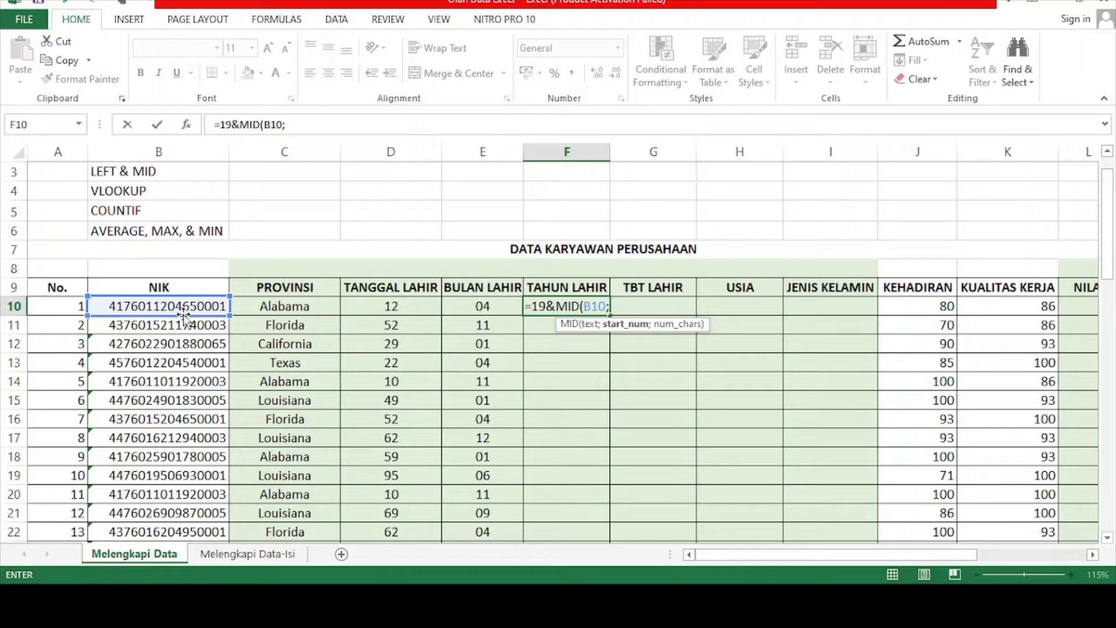
{"action": "type", "text": "11;"}
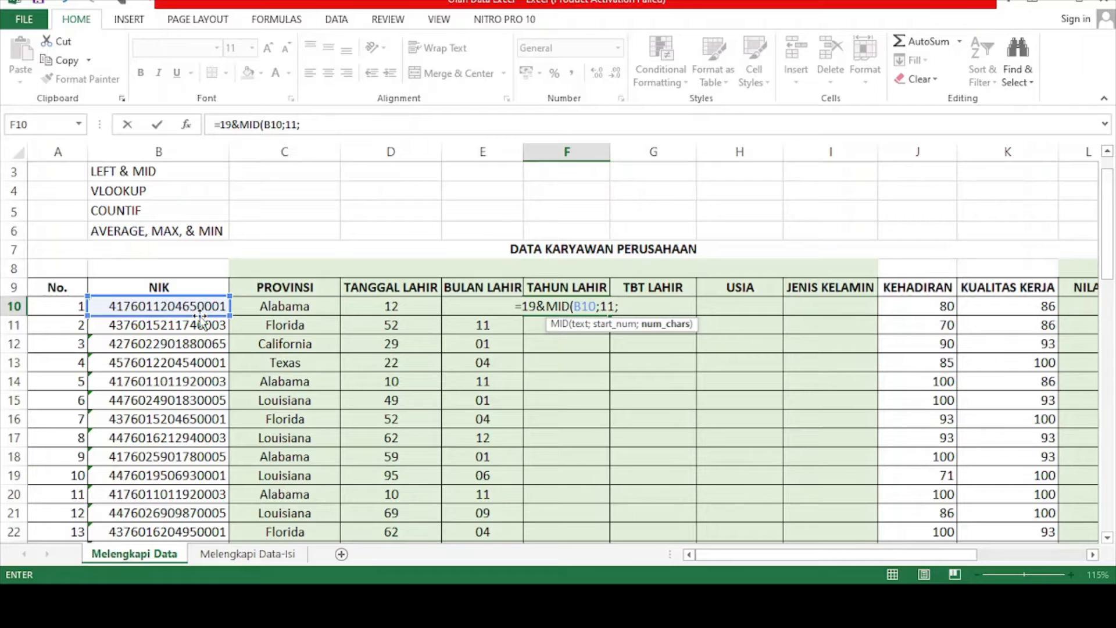
{"action": "type", "text": "2"}
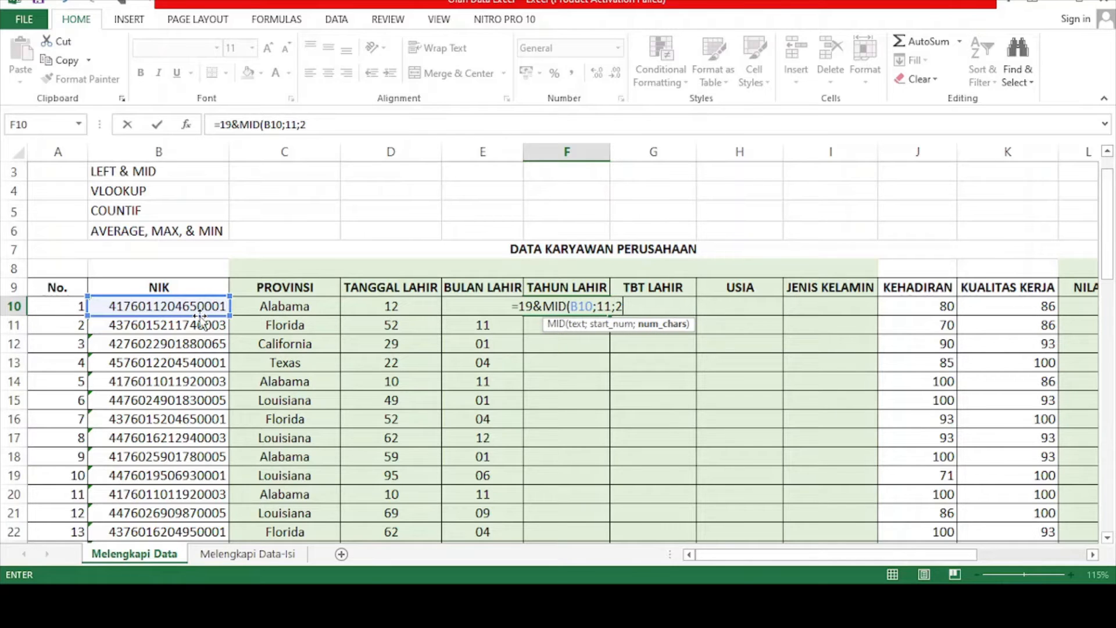
{"action": "type", "text": ")"}
{"action": "key", "text": "Return"}
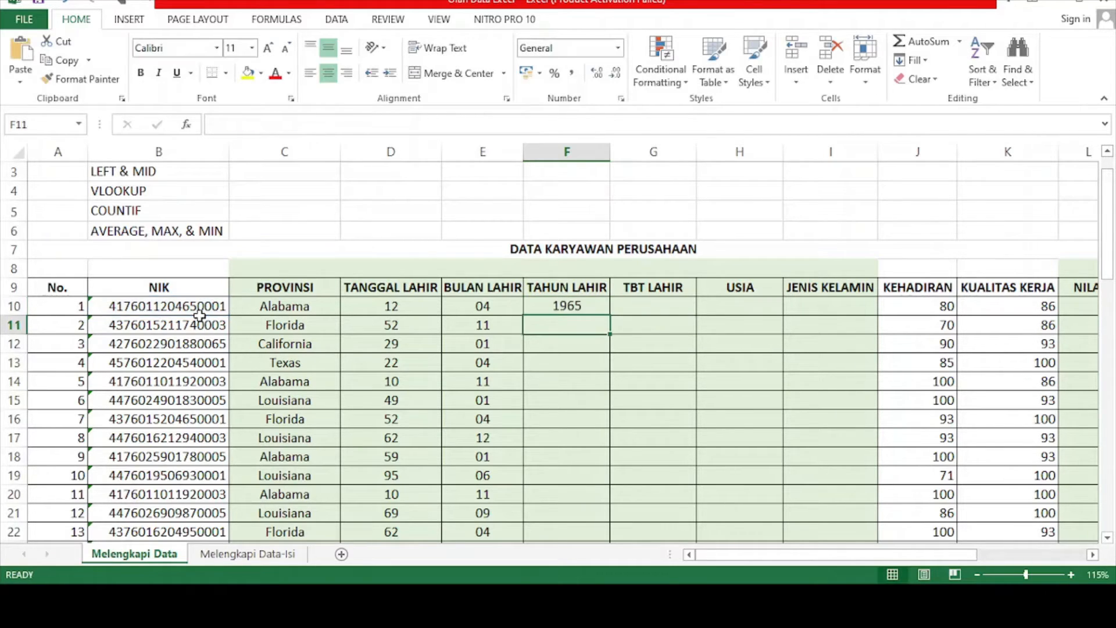
Copy the TAHUN LAHIR formula from F10 down the column for every employee and select the first TBT LAHIR cell, G10.
{"action": "left_click", "coordinate": [565, 306]}
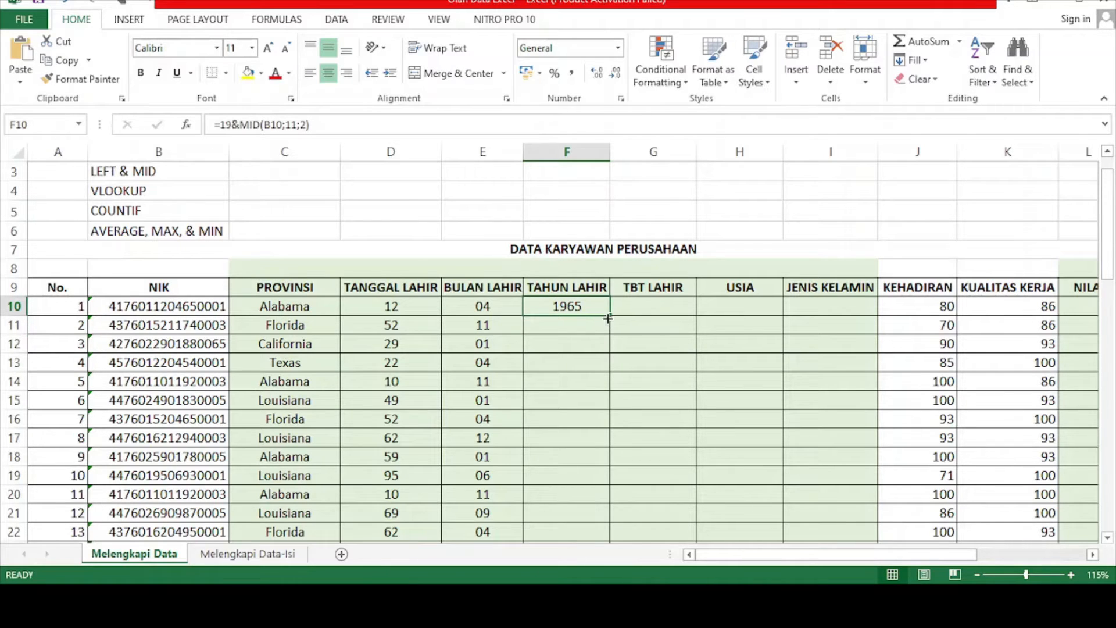
{"action": "double_click", "coordinate": [612, 313]}
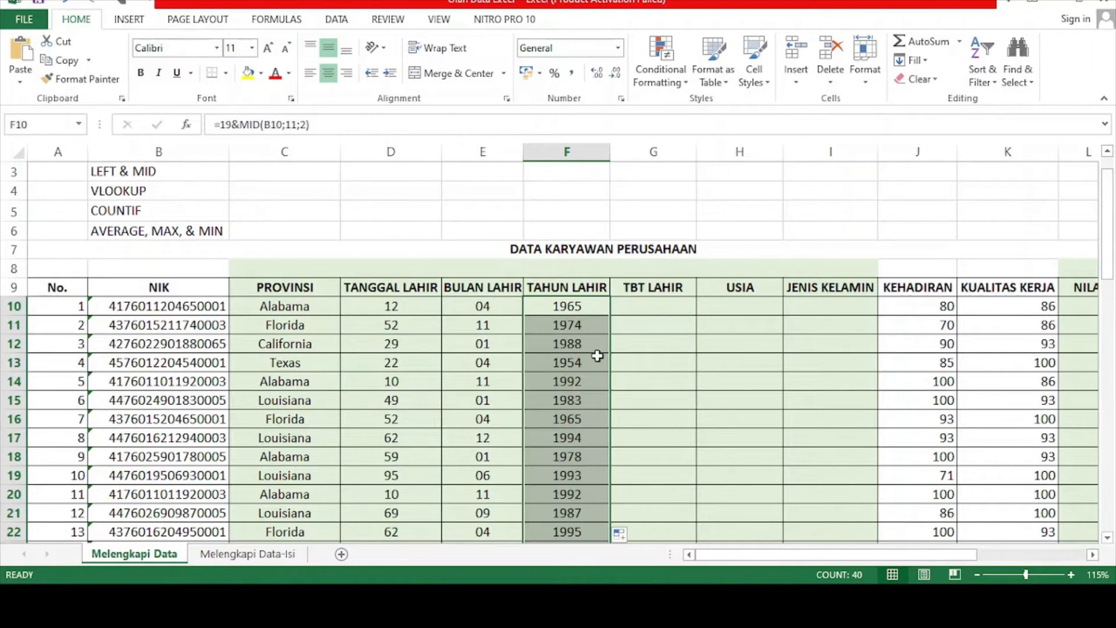
{"action": "left_click", "coordinate": [639, 307]}
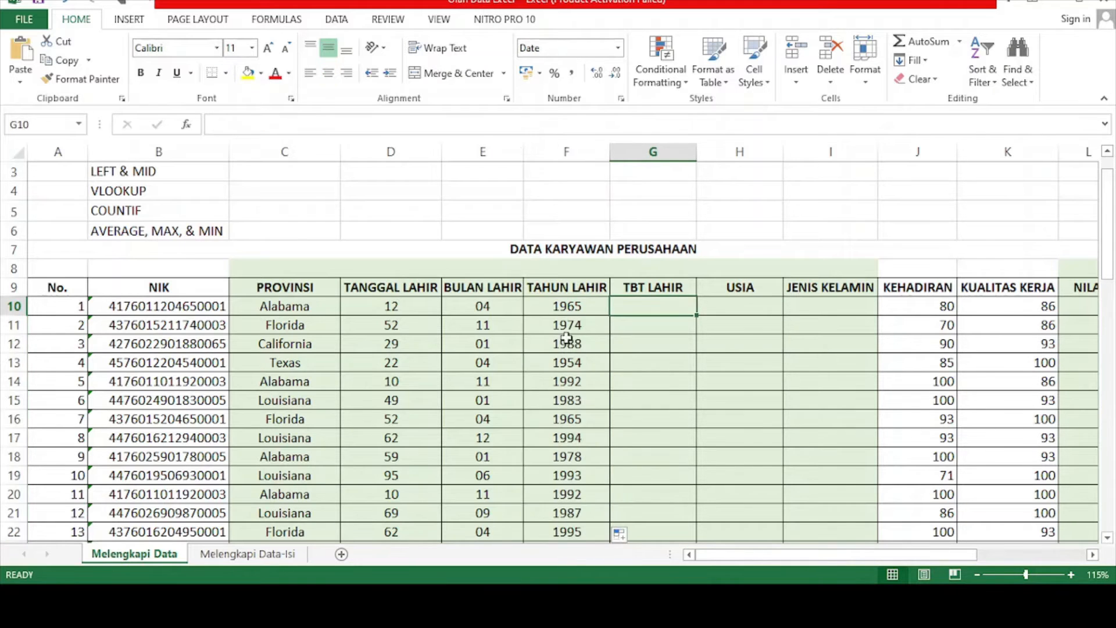
{"action": "scroll", "coordinate": [573, 436], "scroll_direction": "down", "scroll_amount": 5}
{"action": "scroll", "coordinate": [573, 443], "scroll_direction": "up", "scroll_amount": 5}
{"action": "left_click", "coordinate": [723, 311]}
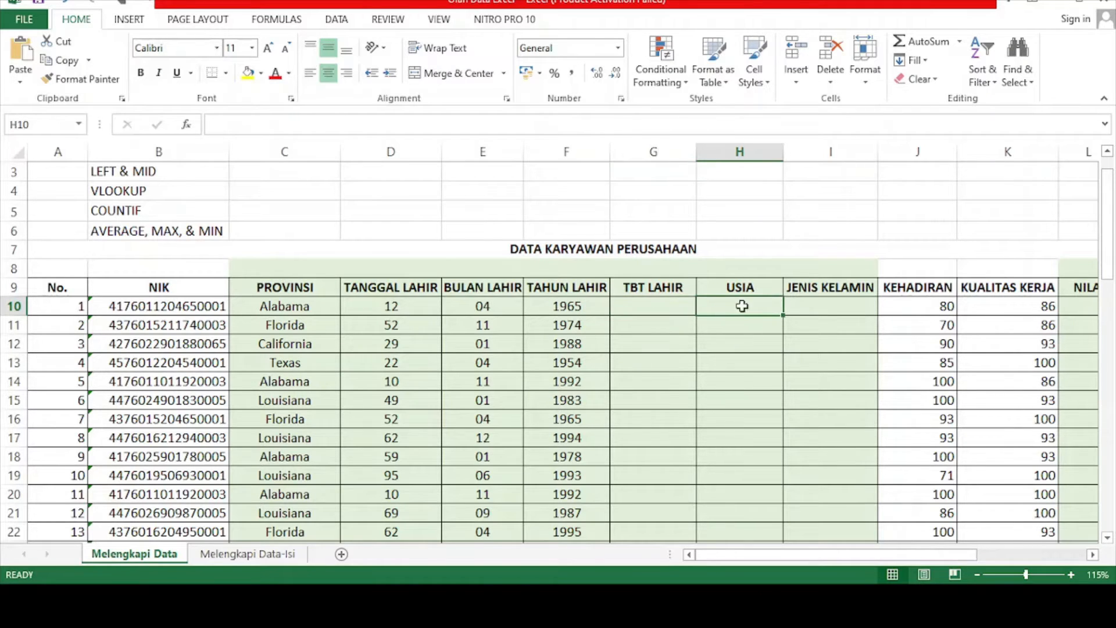
{"action": "left_click", "coordinate": [673, 309]}
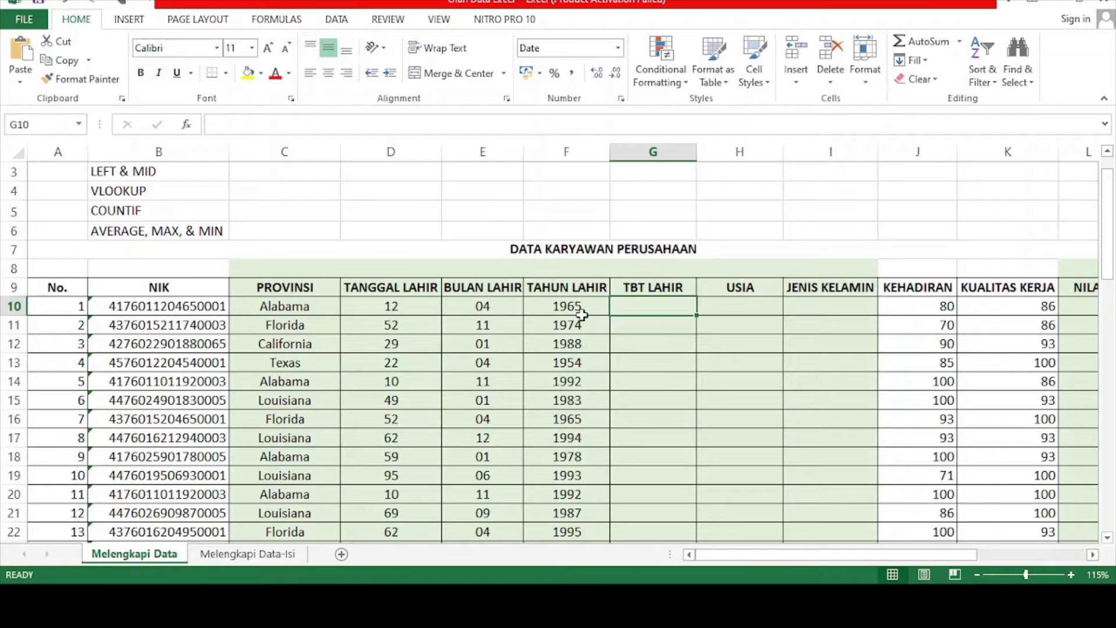
{"action": "type", "text": "="}
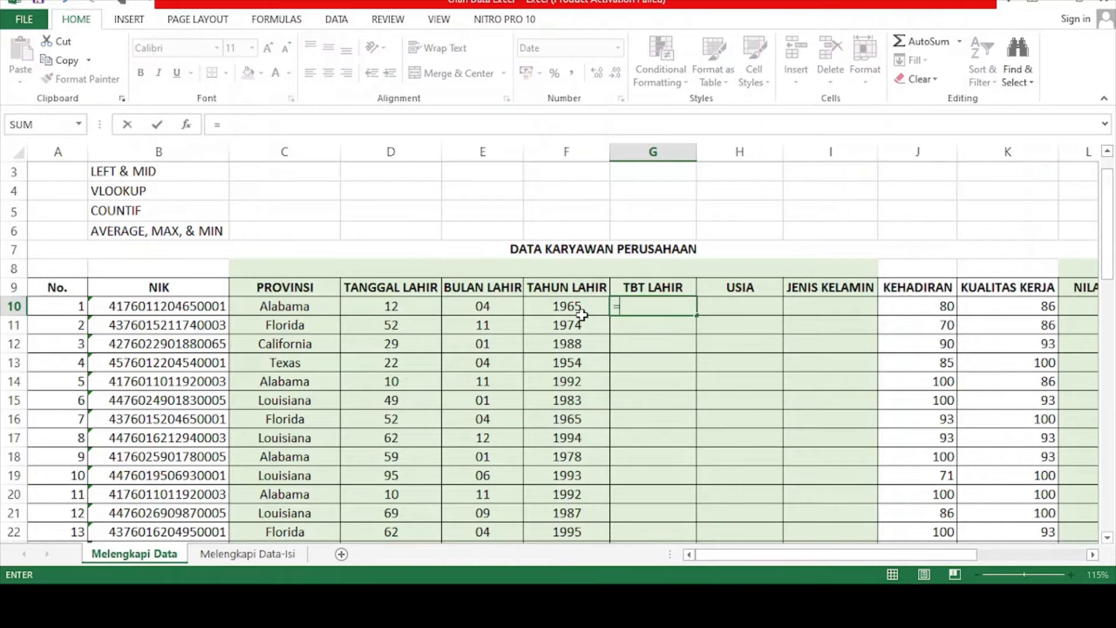
{"action": "type", "text": "(DAT"}
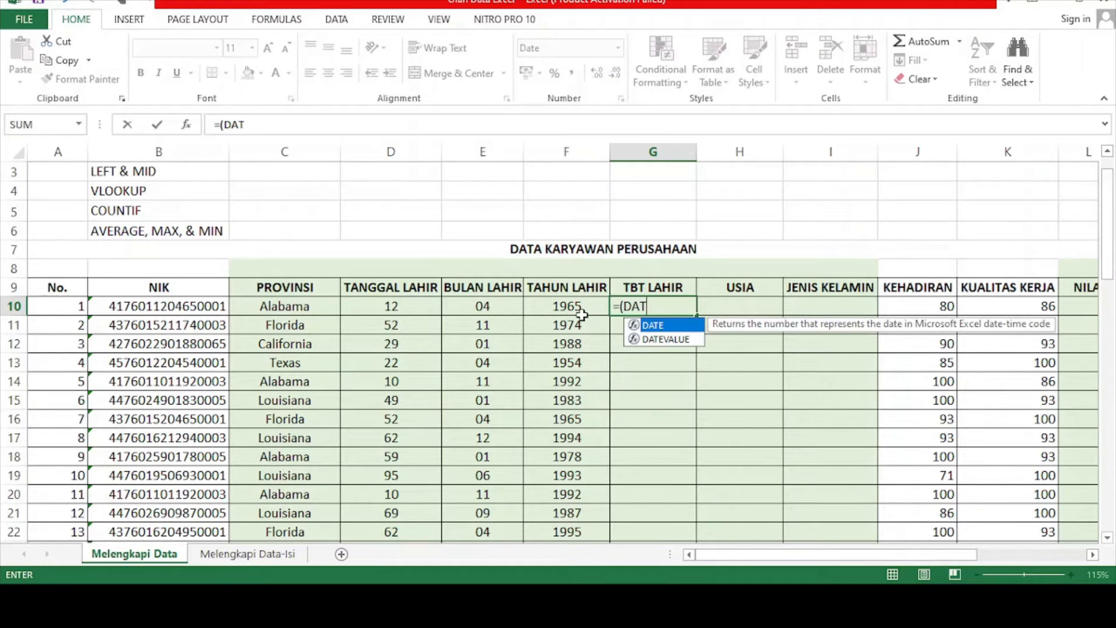
{"action": "type", "text": "E("}
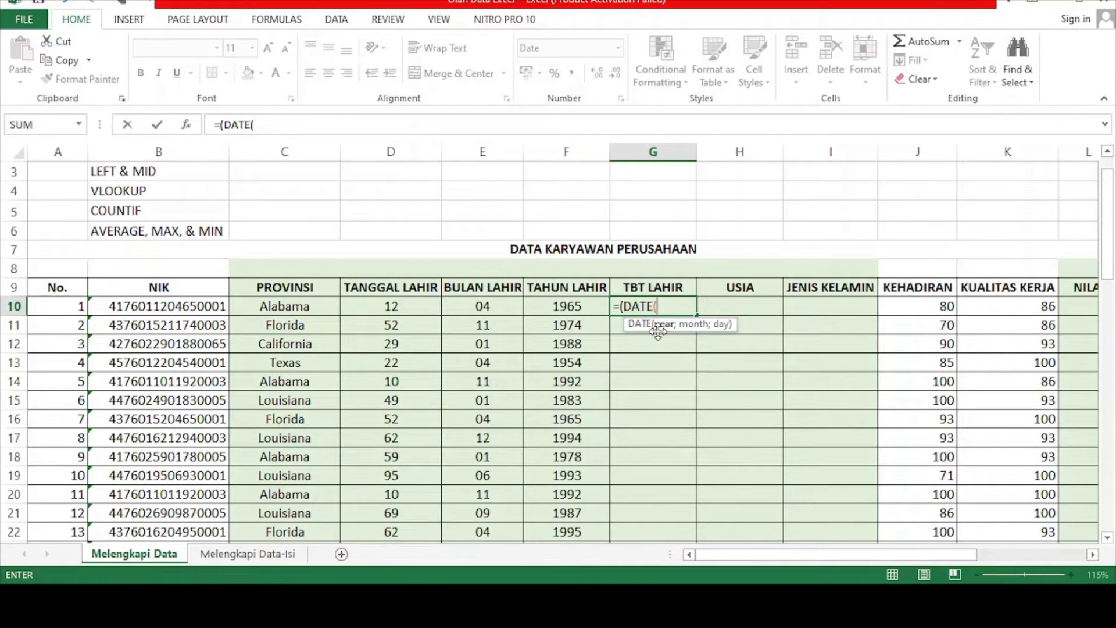
{"action": "left_click", "coordinate": [566, 307]}
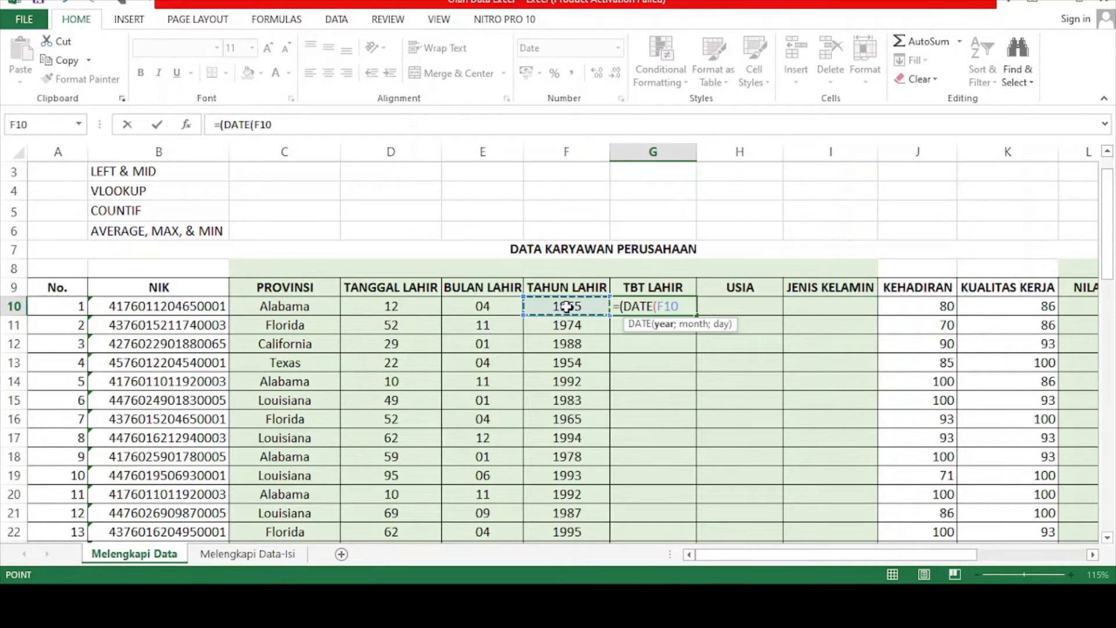
{"action": "type", "text": ";"}
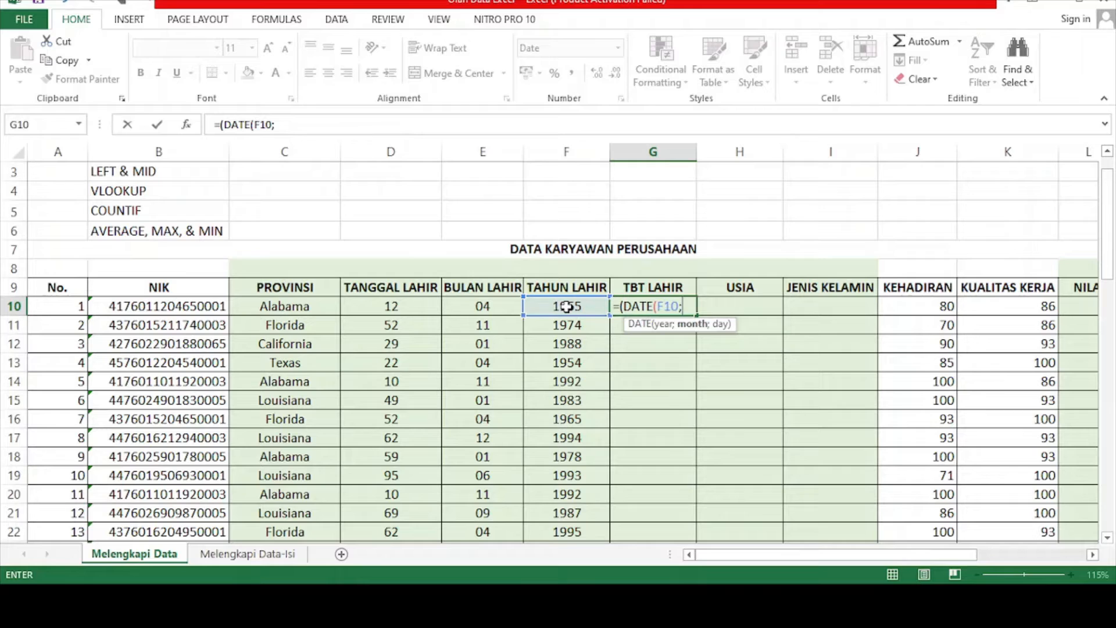
{"action": "left_click", "coordinate": [486, 307]}
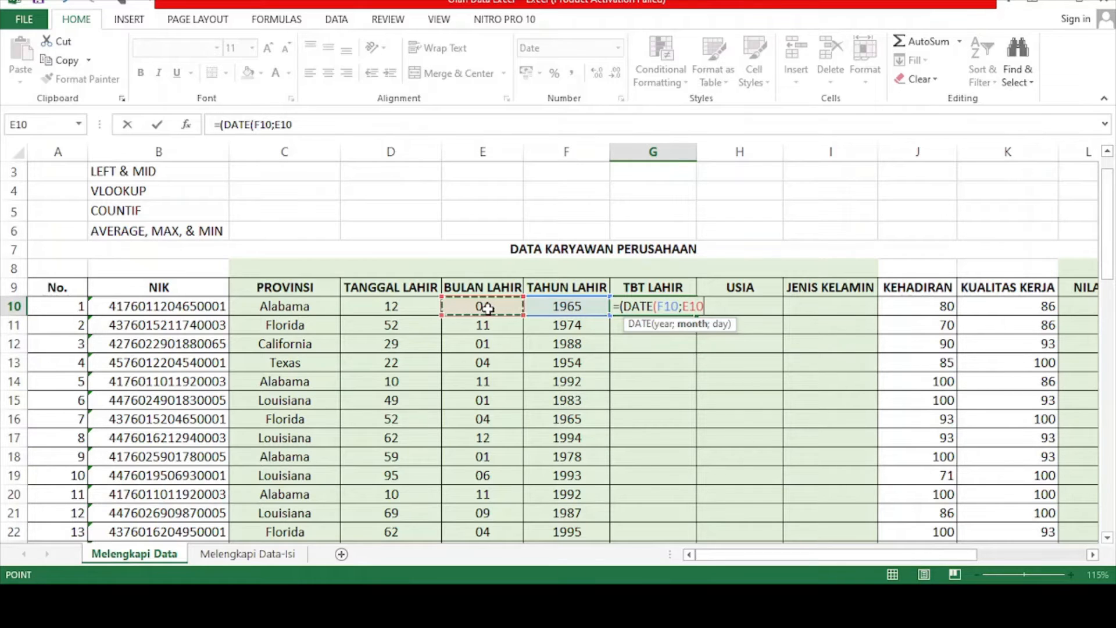
{"action": "type", "text": ";"}
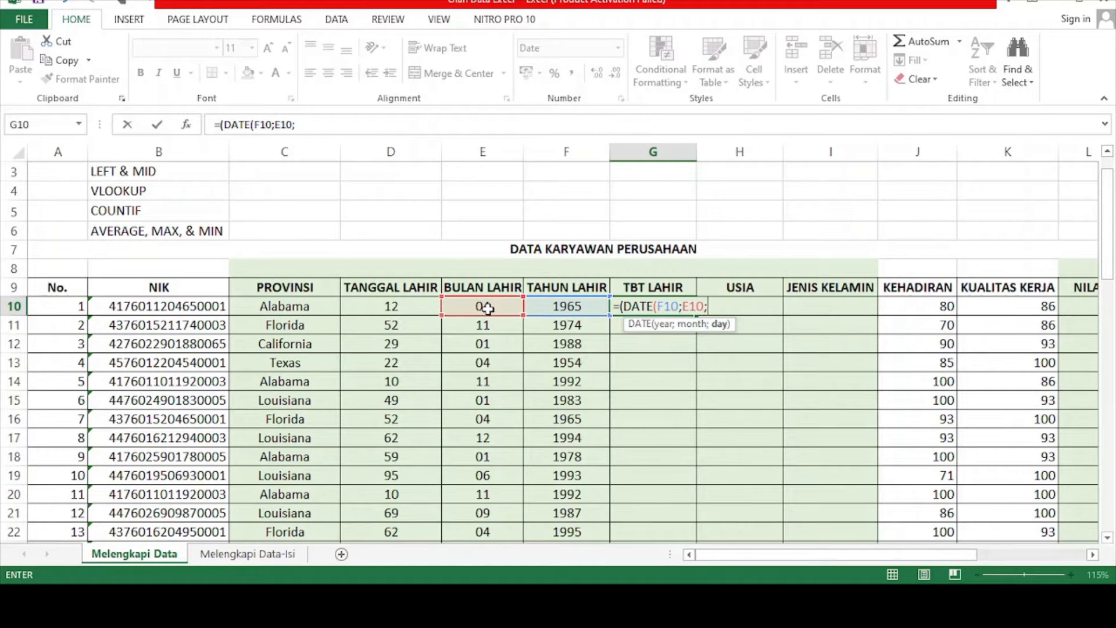
{"action": "left_click", "coordinate": [388, 302]}
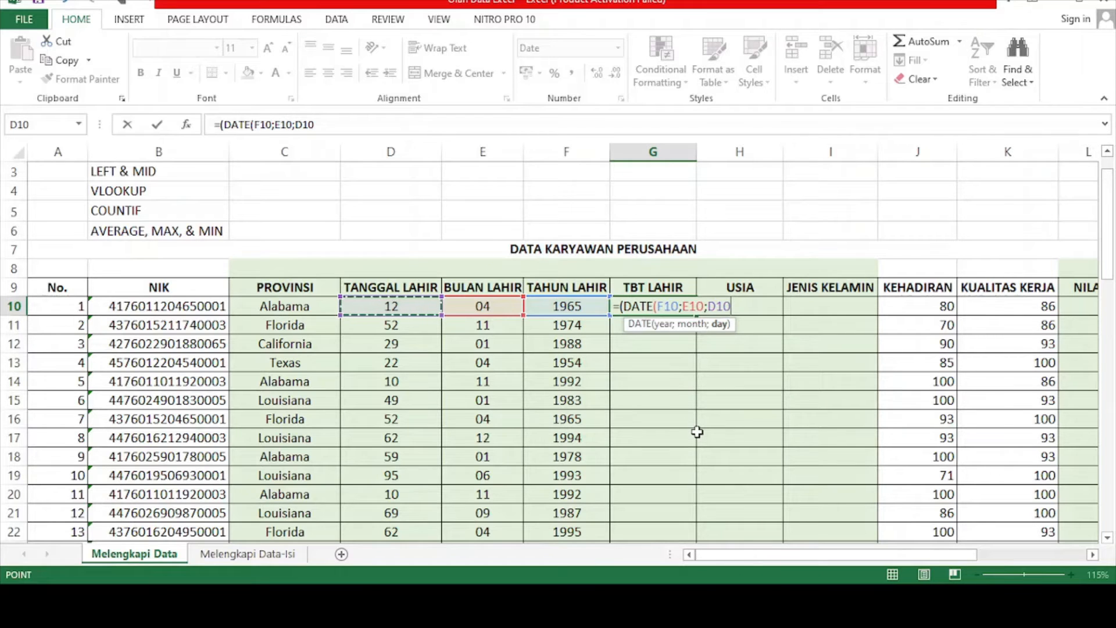
{"action": "key", "text": "BackSpace"}
{"action": "key", "text": "BackSpace"}
{"action": "key", "text": "BackSpace"}
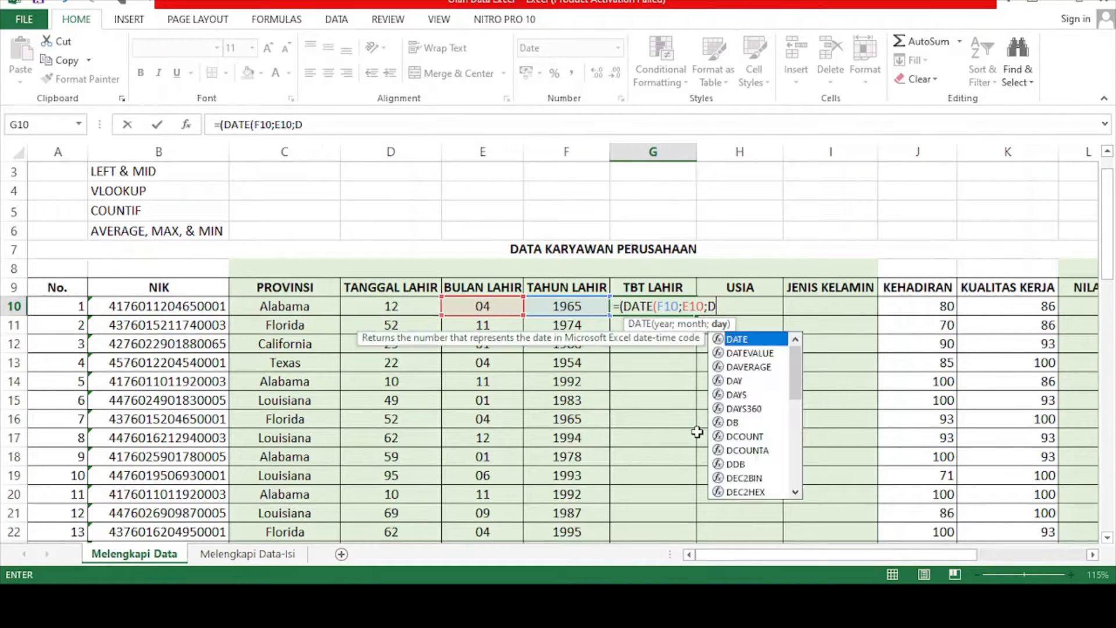
{"action": "type", "text": "F"}
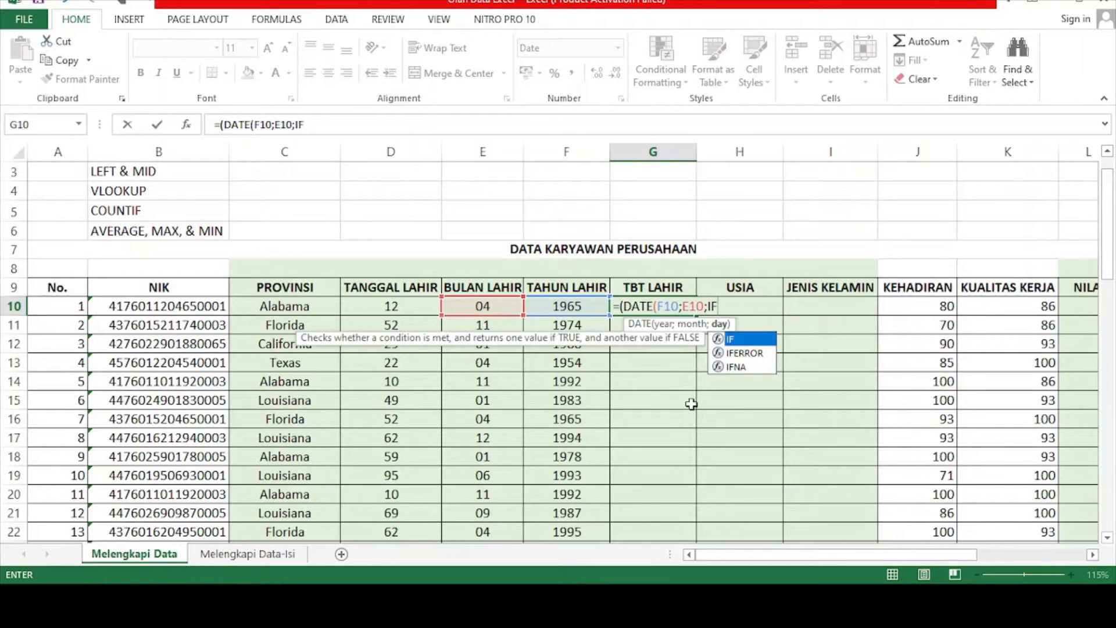
{"action": "type", "text": "("}
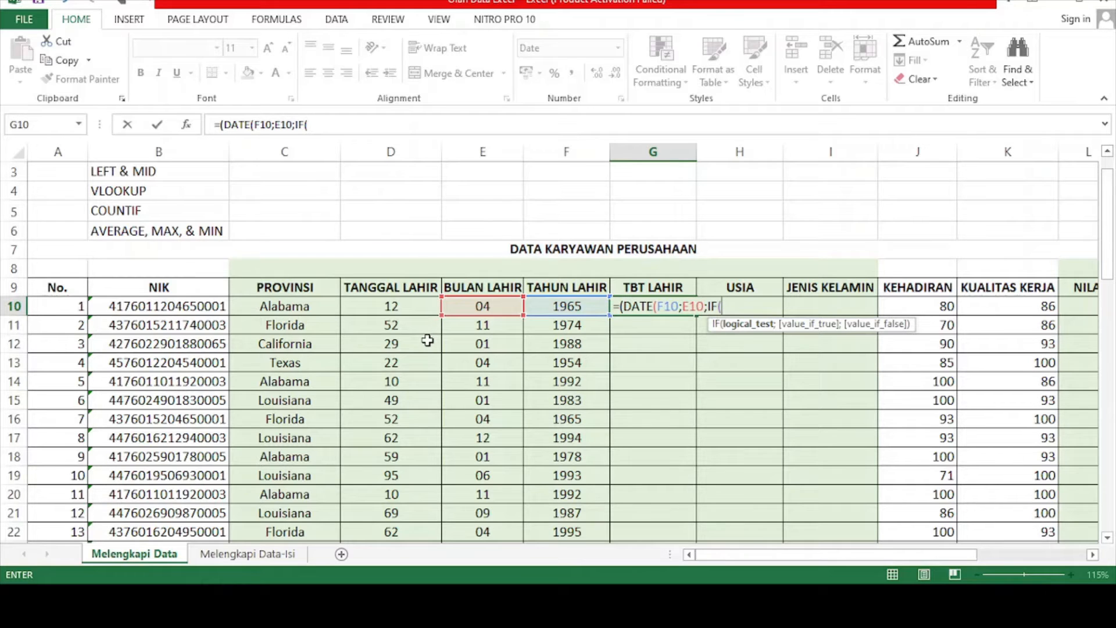
{"action": "key", "text": "BackSpace"}
{"action": "key", "text": "BackSpace"}
{"action": "key", "text": "BackSpace"}
{"action": "key", "text": "BackSpace"}
{"action": "key", "text": "BackSpace"}
{"action": "key", "text": "BackSpace"}
{"action": "key", "text": "BackSpace"}
{"action": "key", "text": "BackSpace"}
{"action": "key", "text": "BackSpace"}
{"action": "key", "text": "BackSpace"}
{"action": "key", "text": "BackSpace"}
{"action": "key", "text": "BackSpace"}
{"action": "key", "text": "BackSpace"}
{"action": "key", "text": "BackSpace"}
{"action": "key", "text": "BackSpace"}
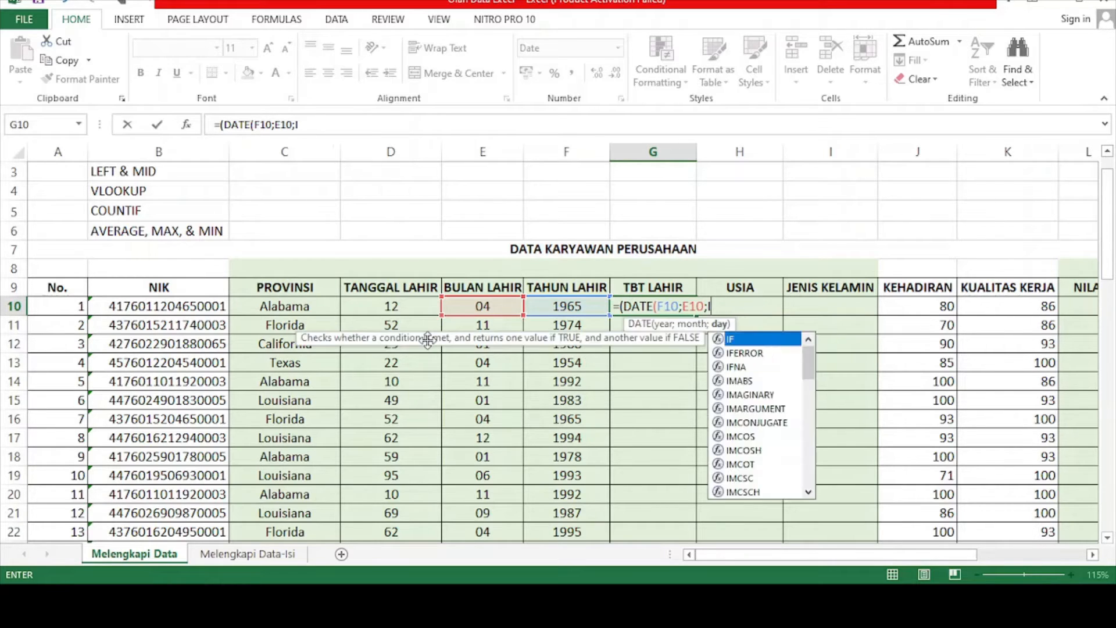
{"action": "key", "text": "Escape"}
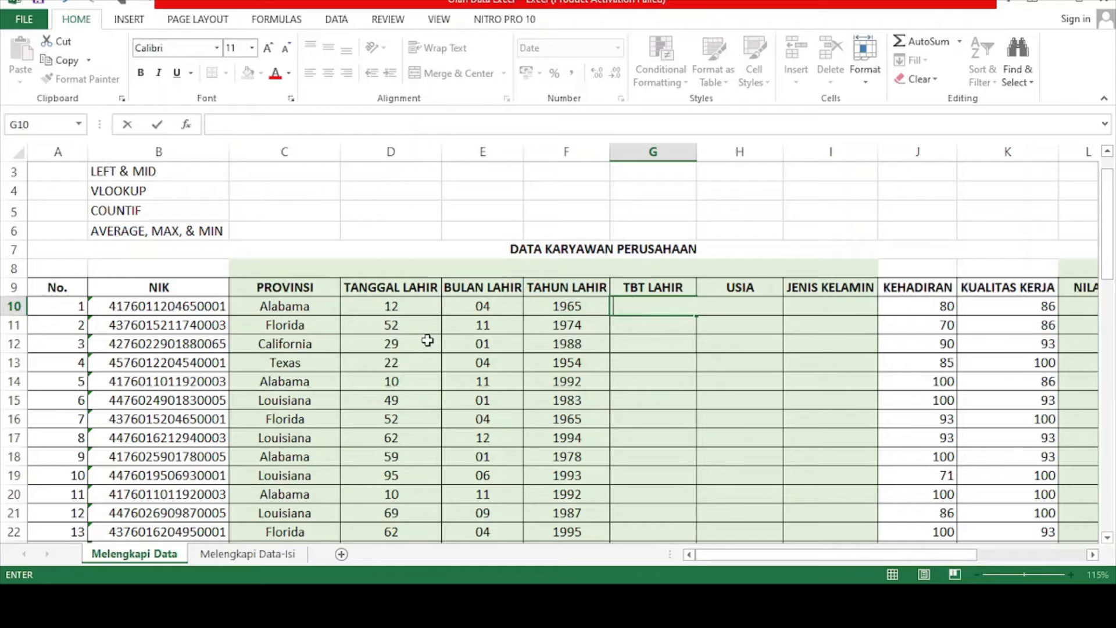
{"action": "key", "text": "Down"}
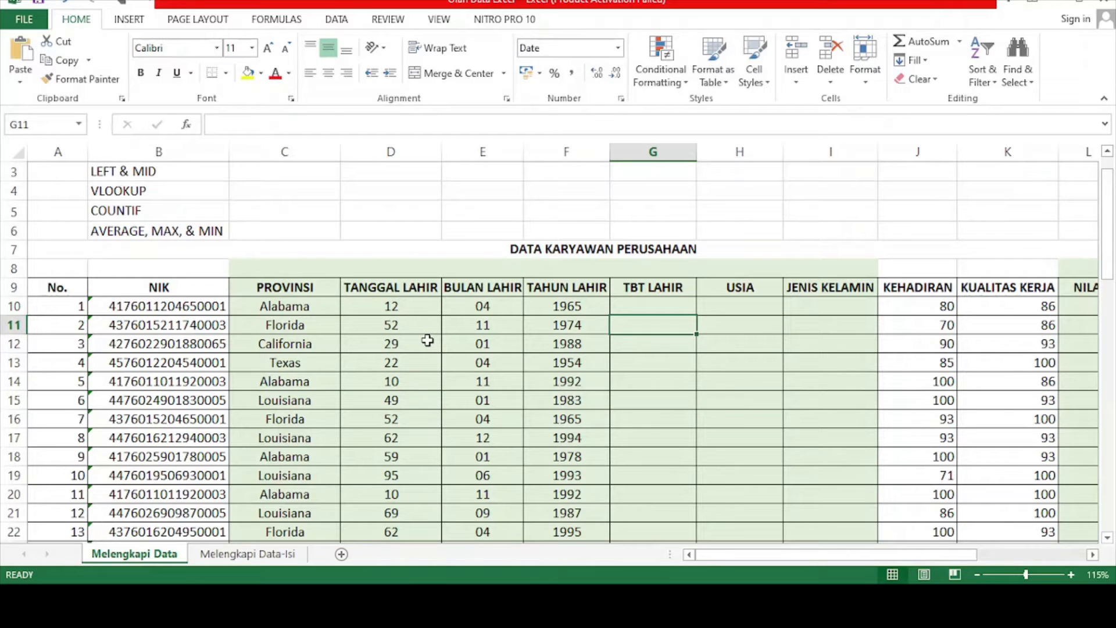
{"action": "left_click", "coordinate": [635, 304]}
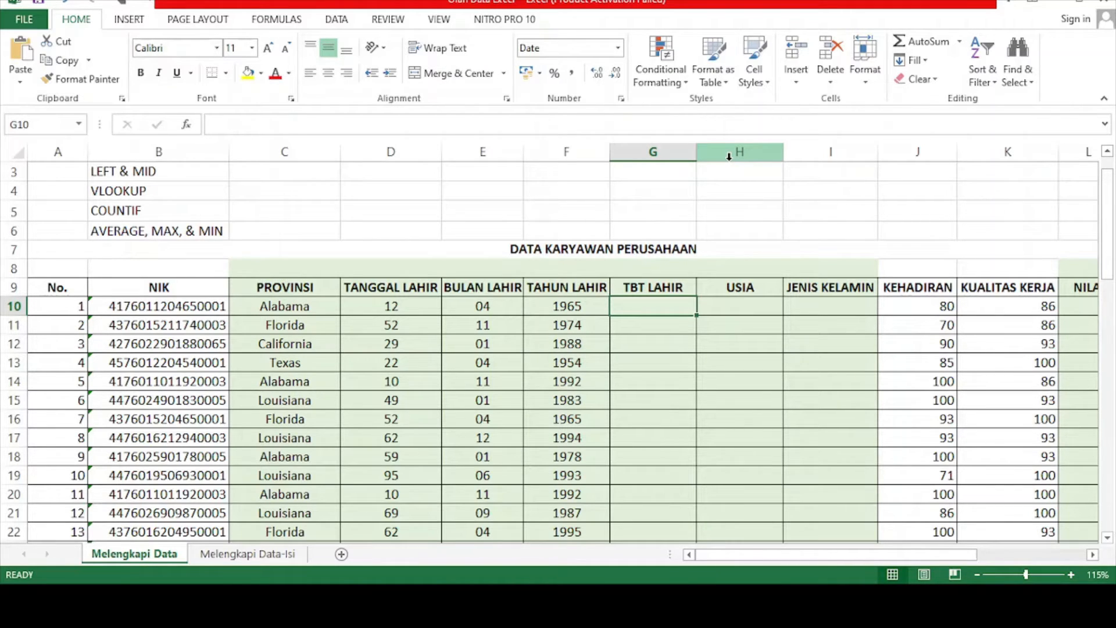
Insert a blank helper column between JENIS KELAMIN and KEHADIRAN.
{"action": "left_click", "coordinate": [900, 145]}
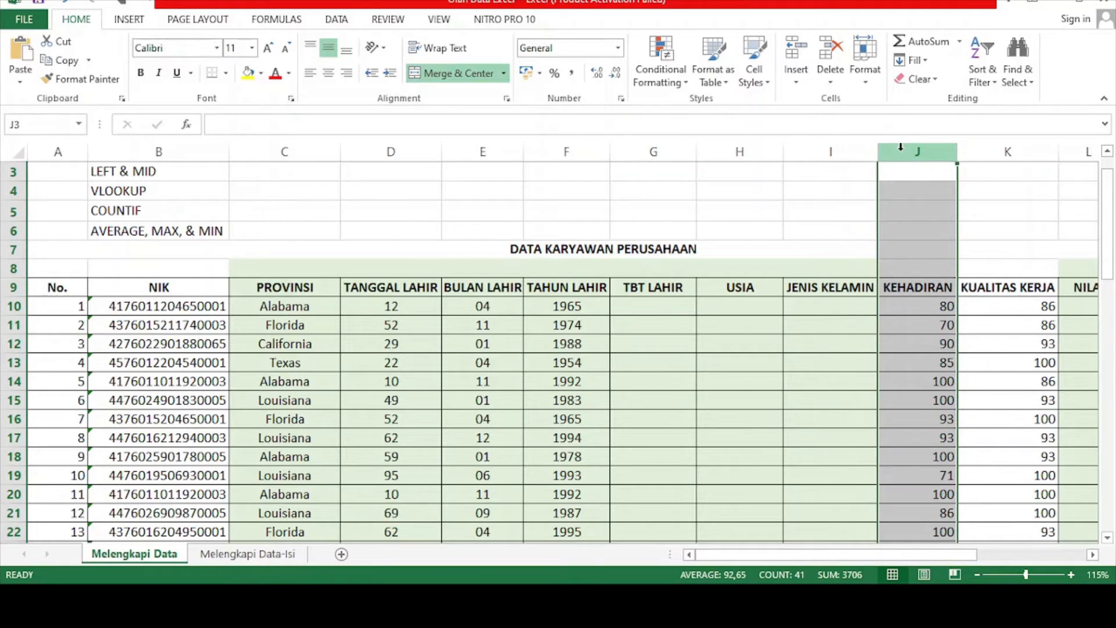
{"action": "right_click", "coordinate": [901, 148]}
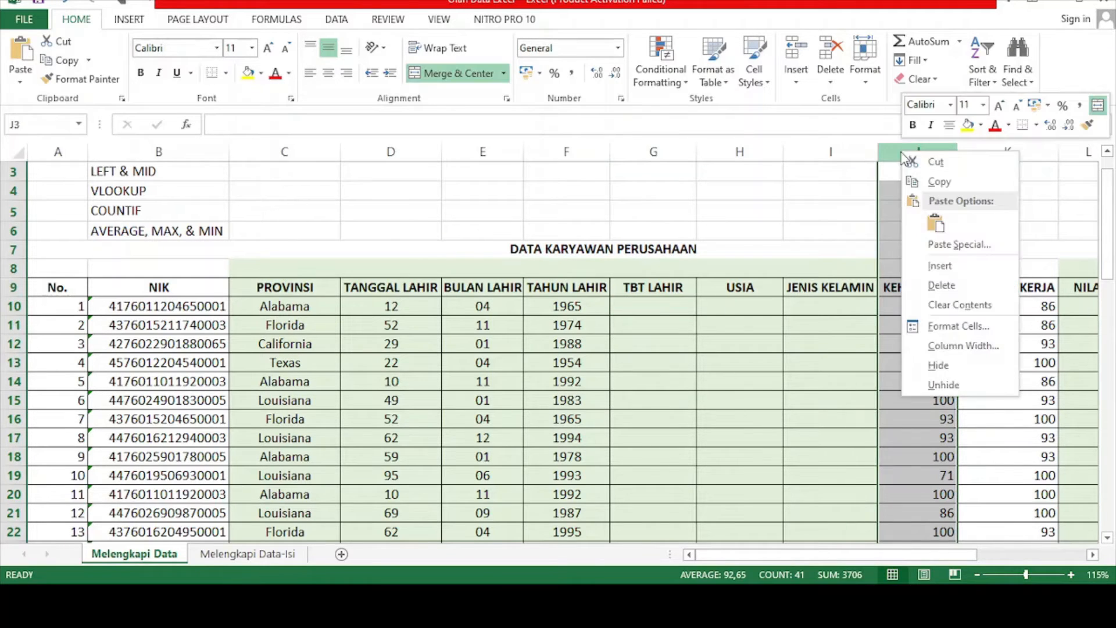
{"action": "left_click", "coordinate": [932, 268]}
Enter the formula =D10-40 in J10 to subtract 40 from the first employee's TANGGAL LAHIR.
{"action": "left_click", "coordinate": [901, 309]}
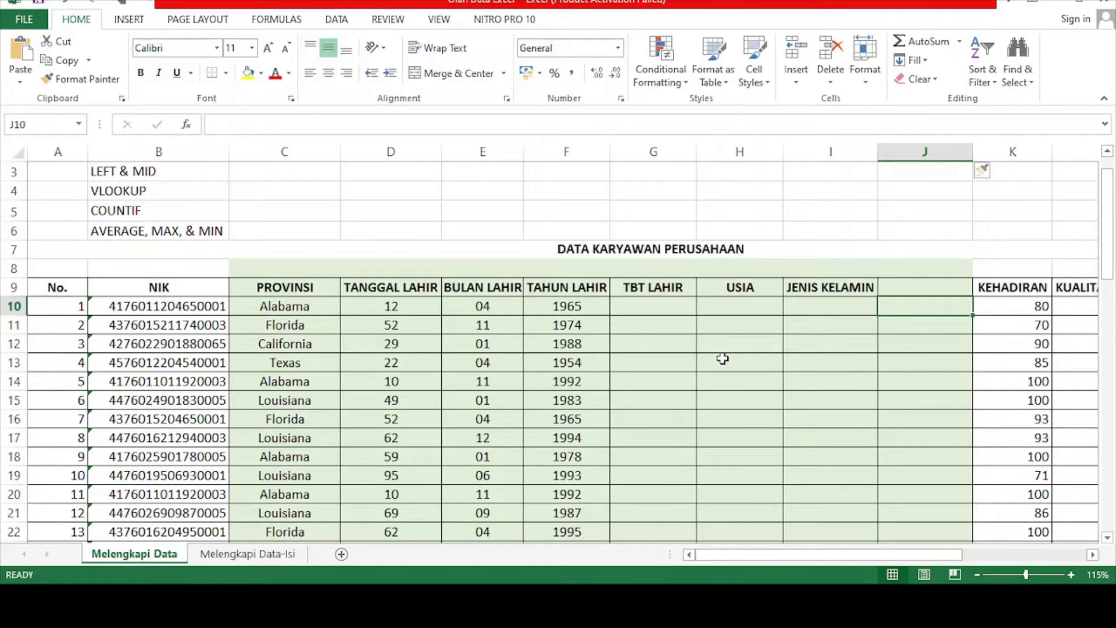
{"action": "type", "text": "="}
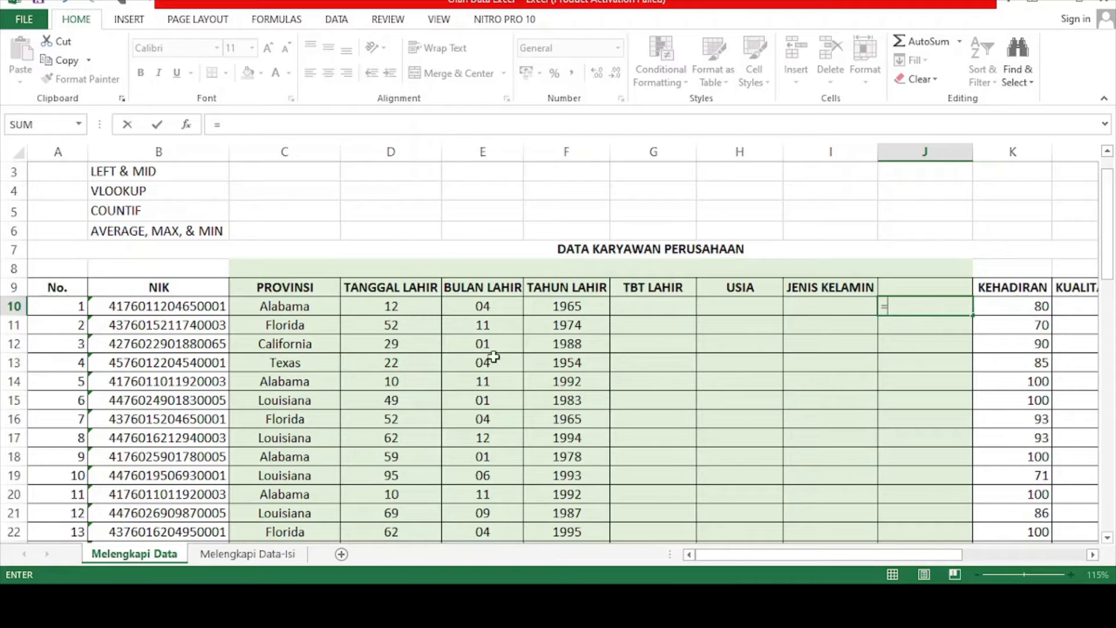
{"action": "left_click", "coordinate": [424, 309]}
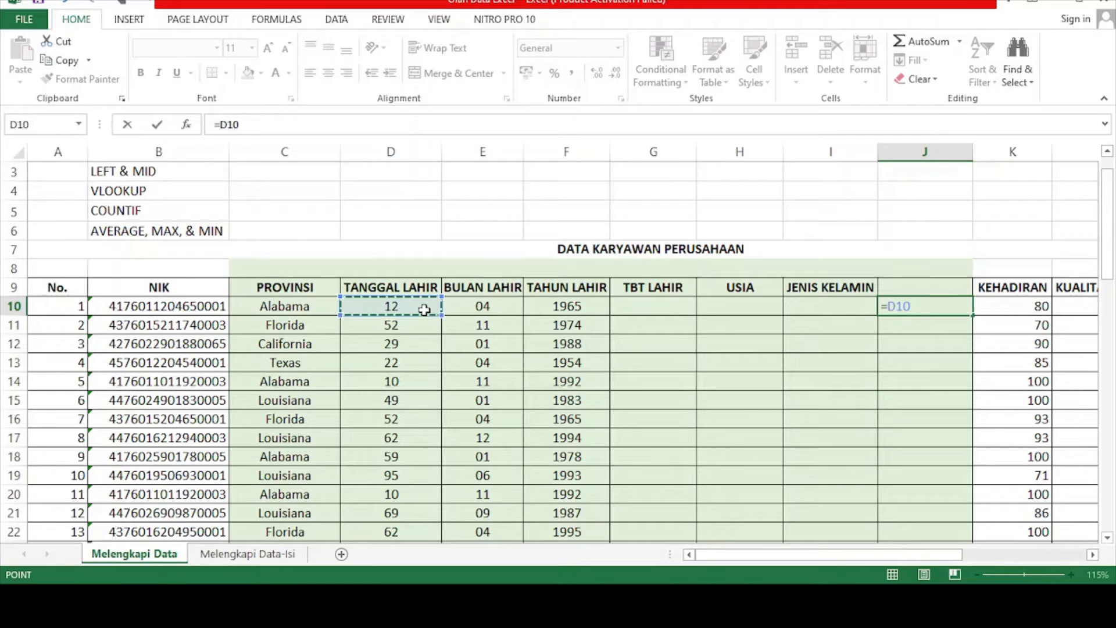
{"action": "type", "text": "-40"}
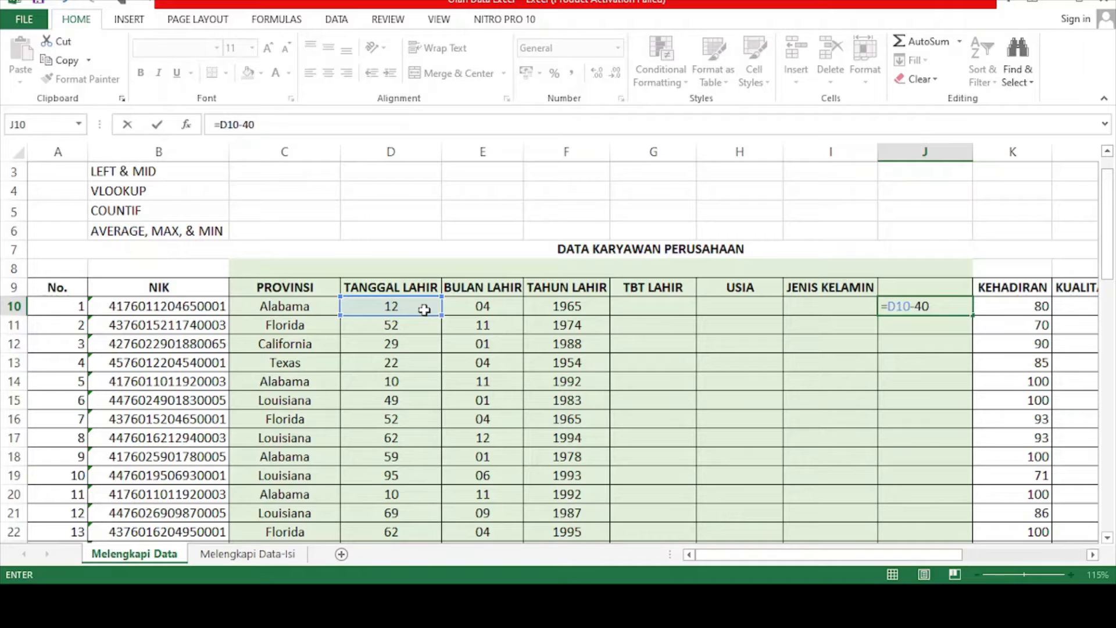
{"action": "key", "text": "Return"}
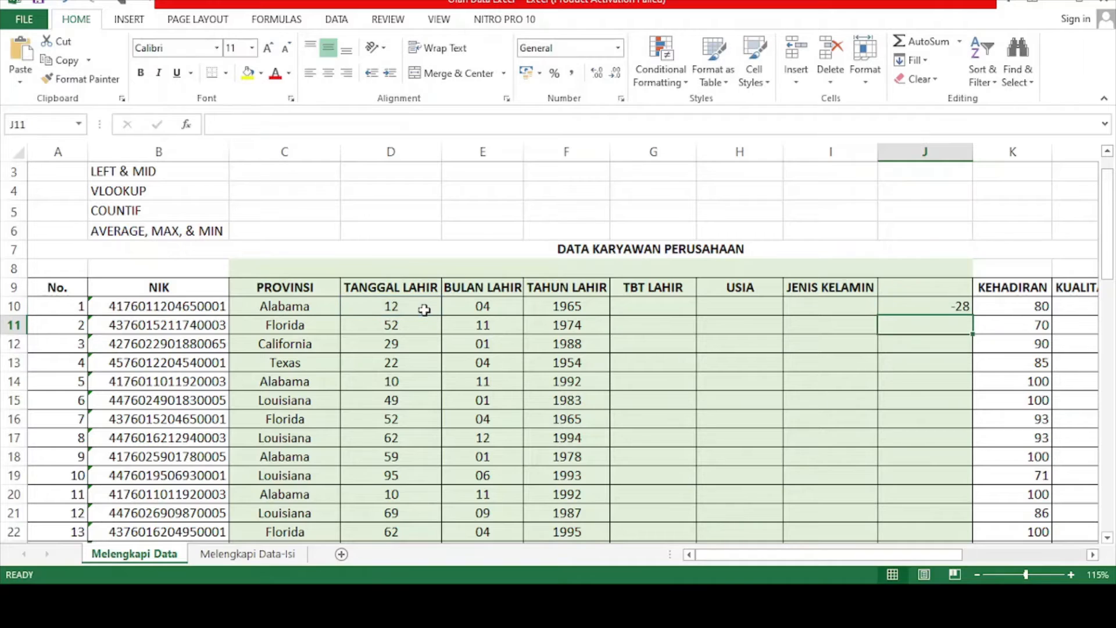
Copy the J10 formula down the helper column for every employee and compare row 11's result with its TANGGAL LAHIR.
{"action": "left_click", "coordinate": [943, 308]}
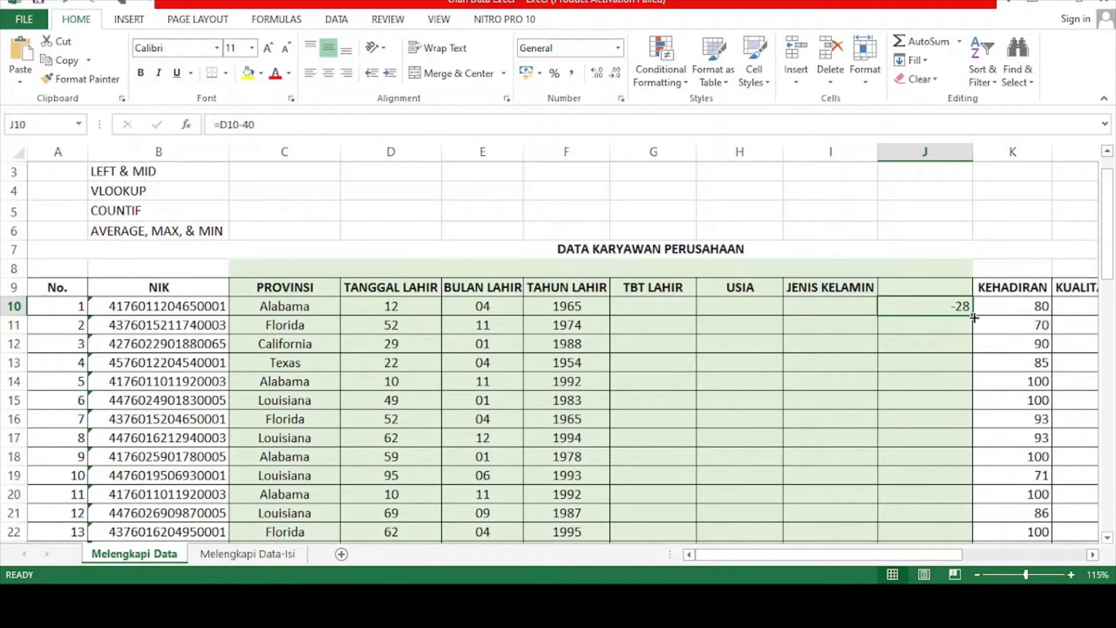
{"action": "double_click", "coordinate": [973, 315]}
{"action": "left_click", "coordinate": [930, 337]}
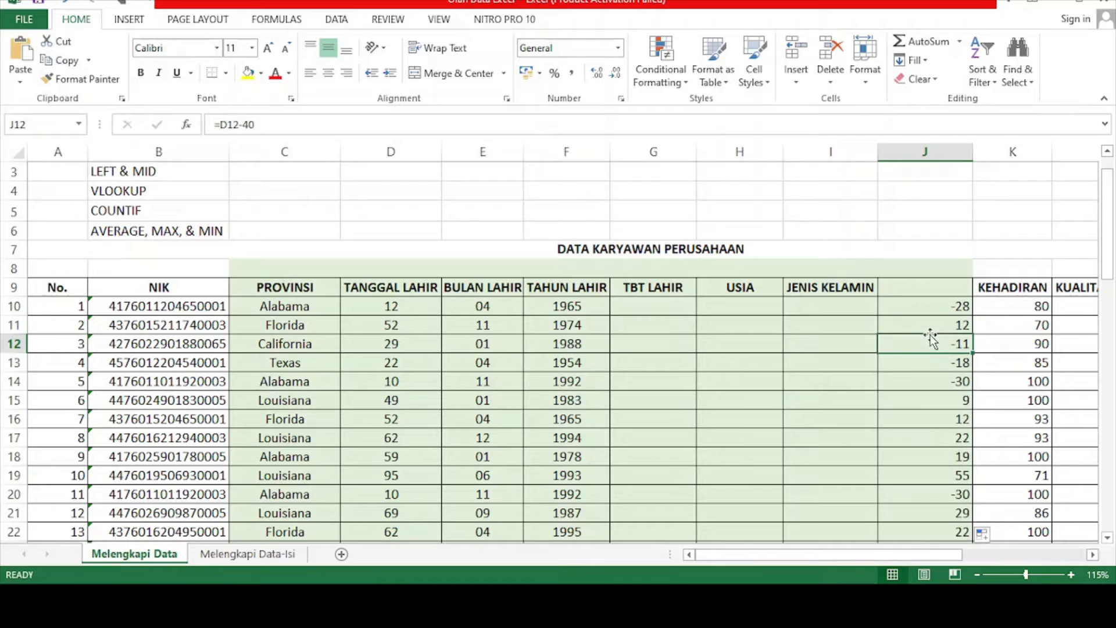
{"action": "left_click", "coordinate": [934, 319]}
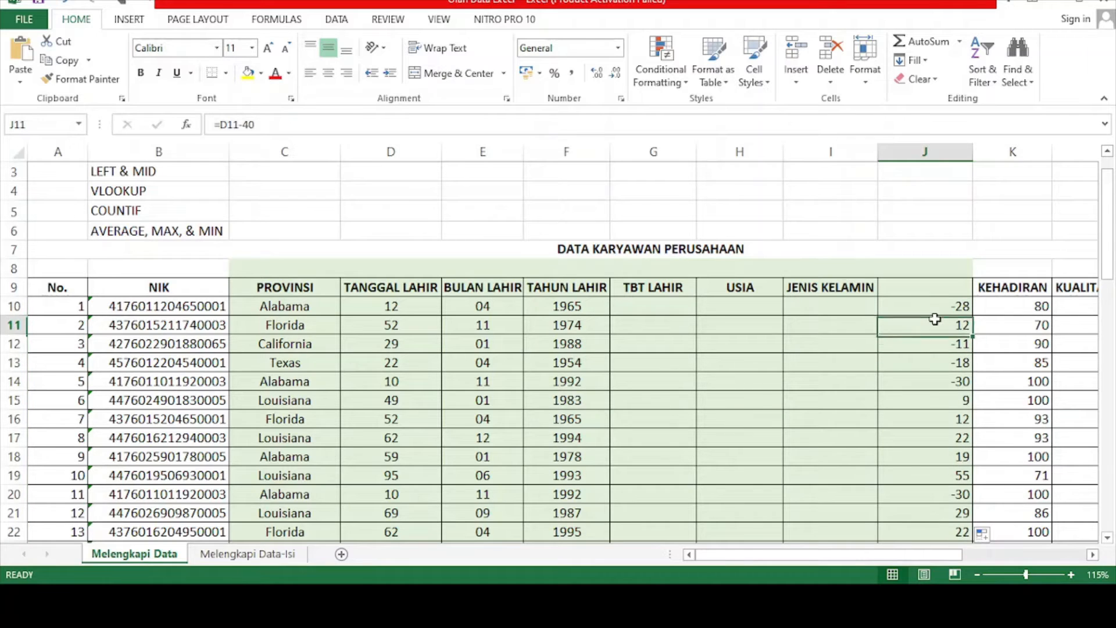
{"action": "left_click", "coordinate": [61, 326]}
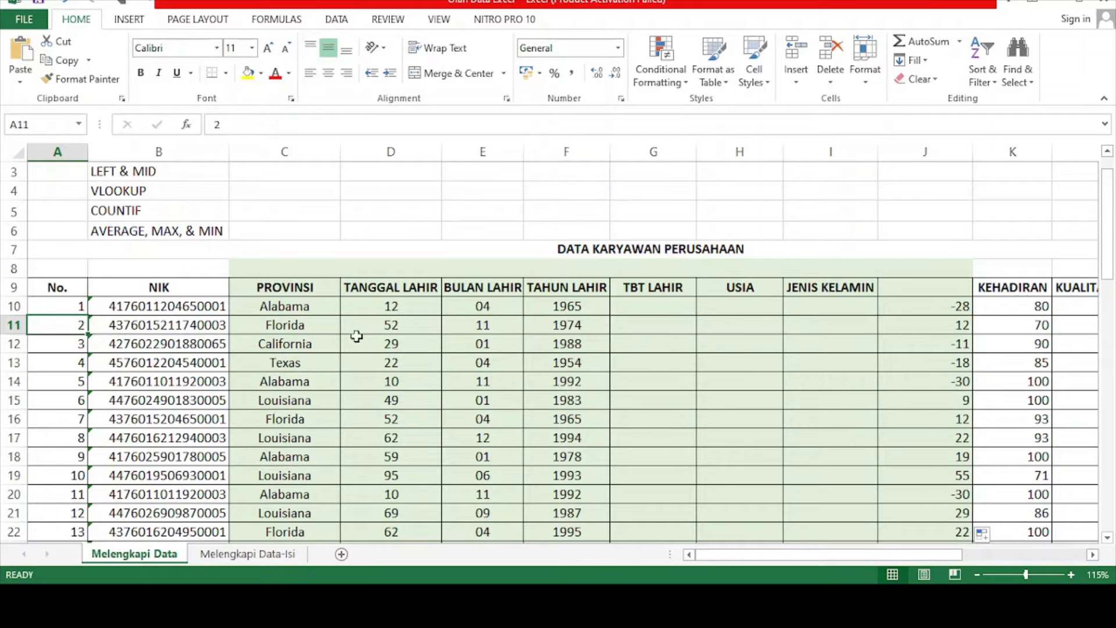
{"action": "left_click", "coordinate": [423, 332]}
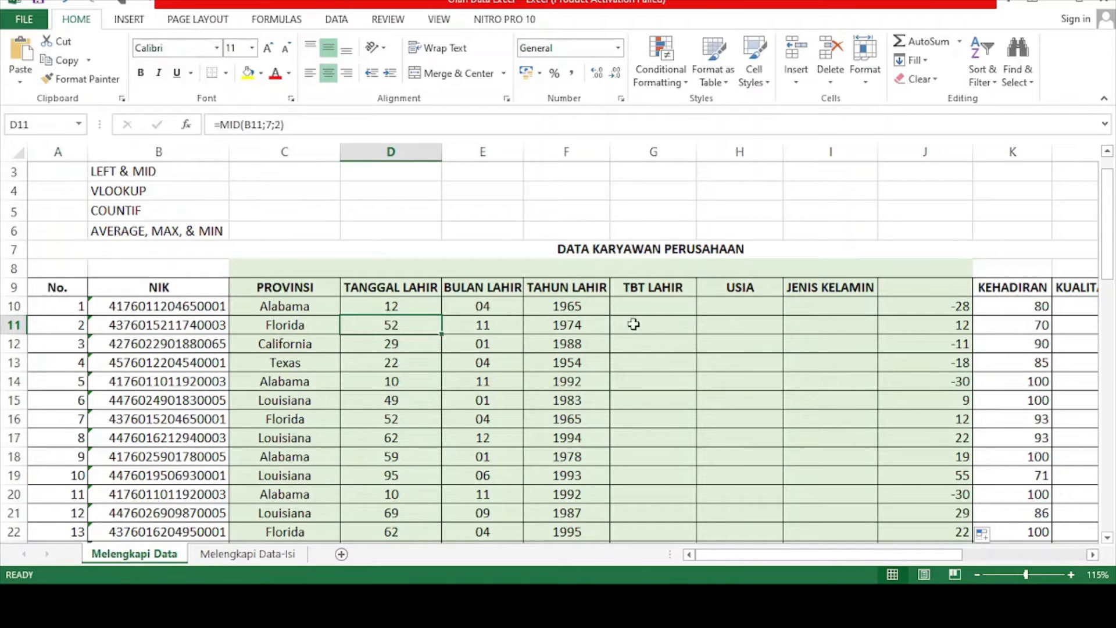
{"action": "left_click", "coordinate": [943, 329]}
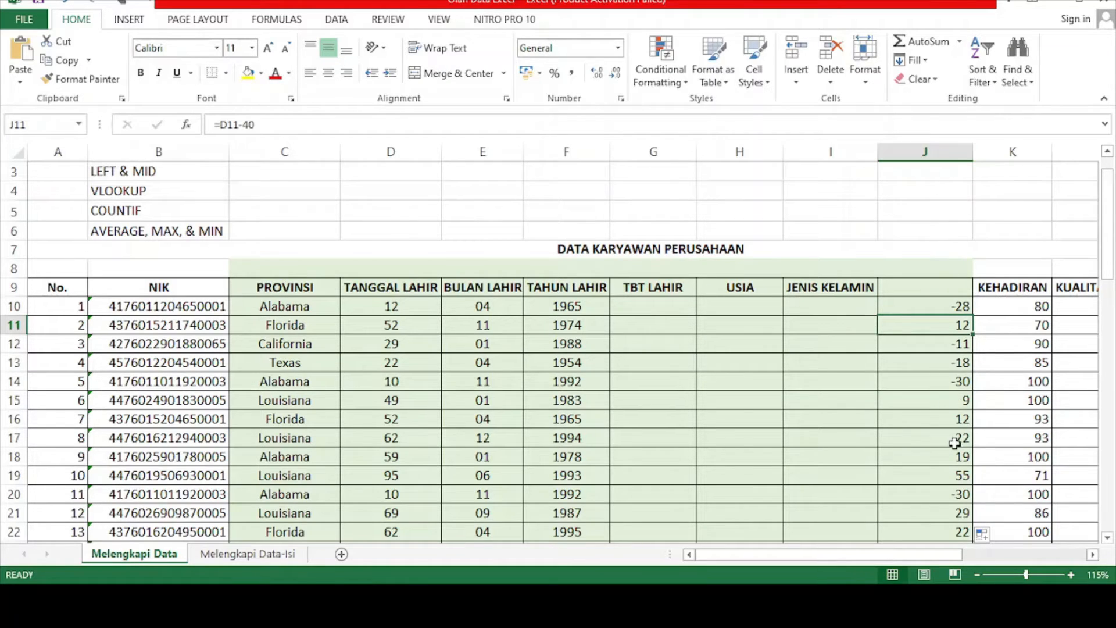
{"action": "left_click", "coordinate": [956, 155]}
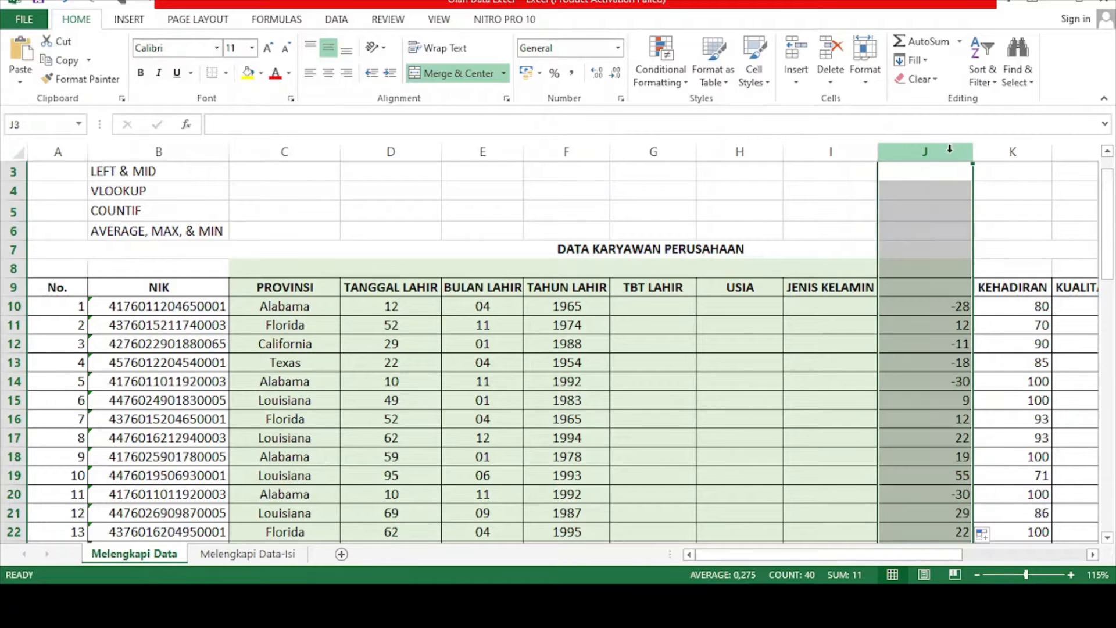
{"action": "right_click", "coordinate": [954, 155]}
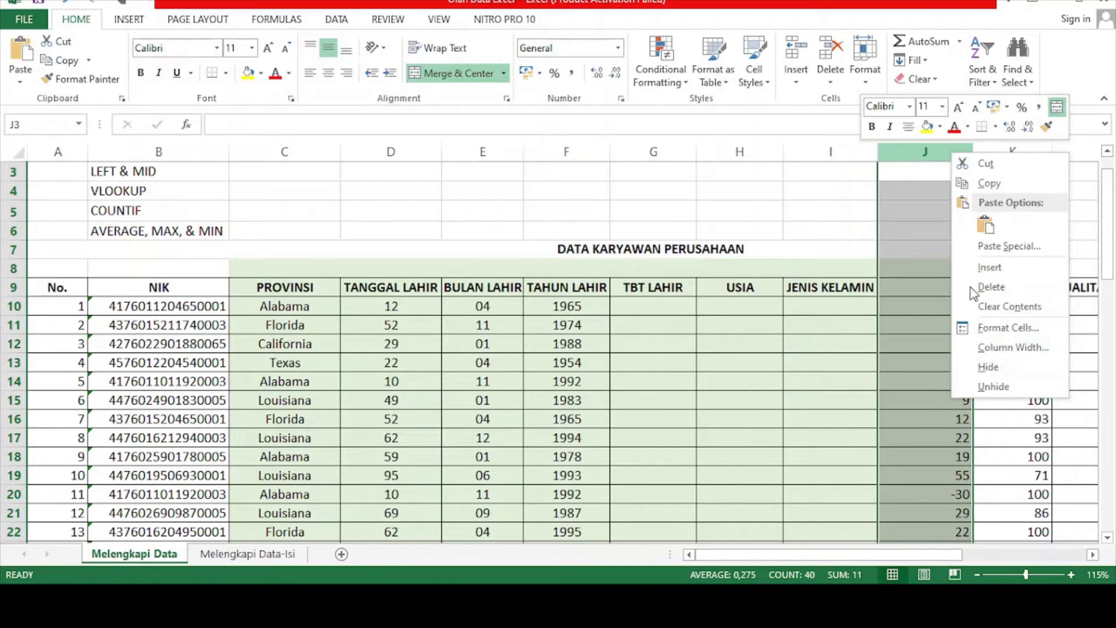
{"action": "left_click", "coordinate": [910, 157]}
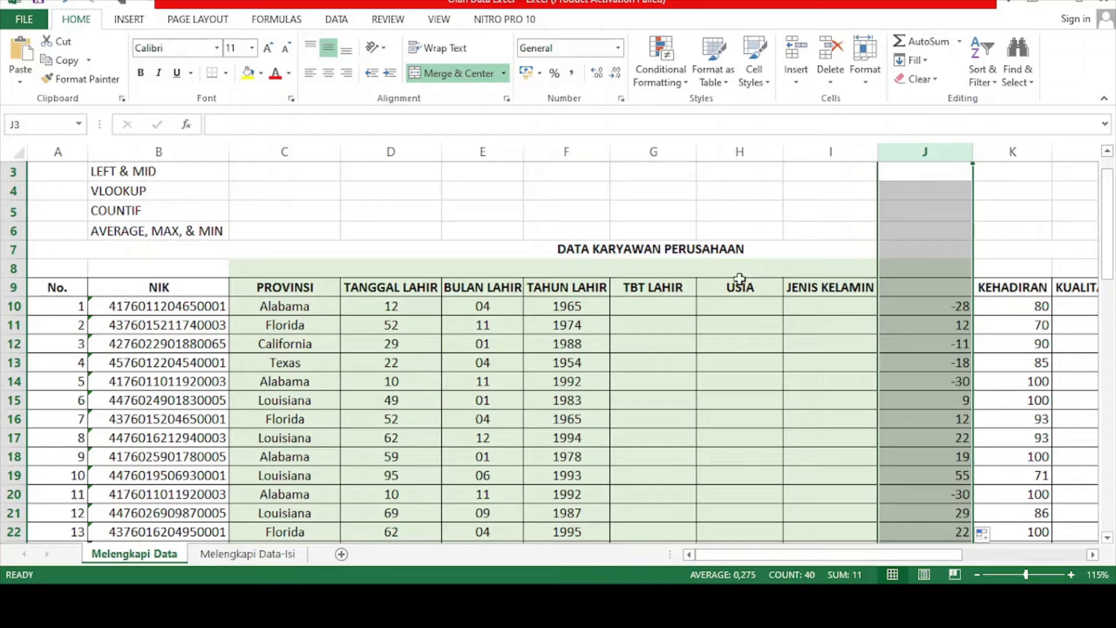
Begin the first employee's TBT LAHIR formula in G10 as =DATE(F10;E10; using the birth year and month cells.
{"action": "left_click", "coordinate": [650, 306]}
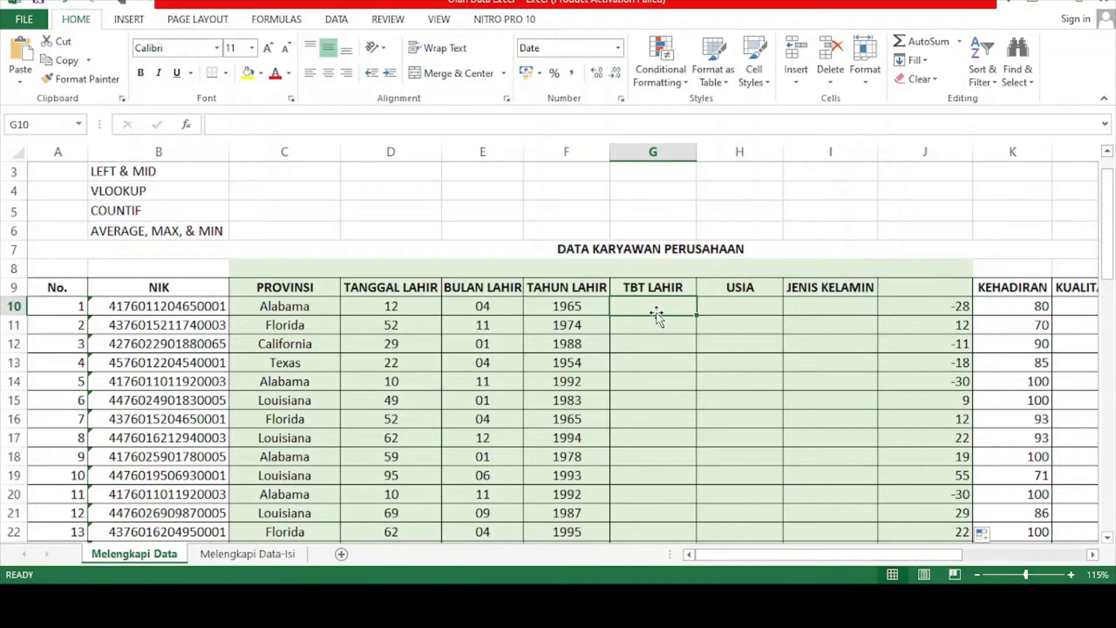
{"action": "type", "text": "="}
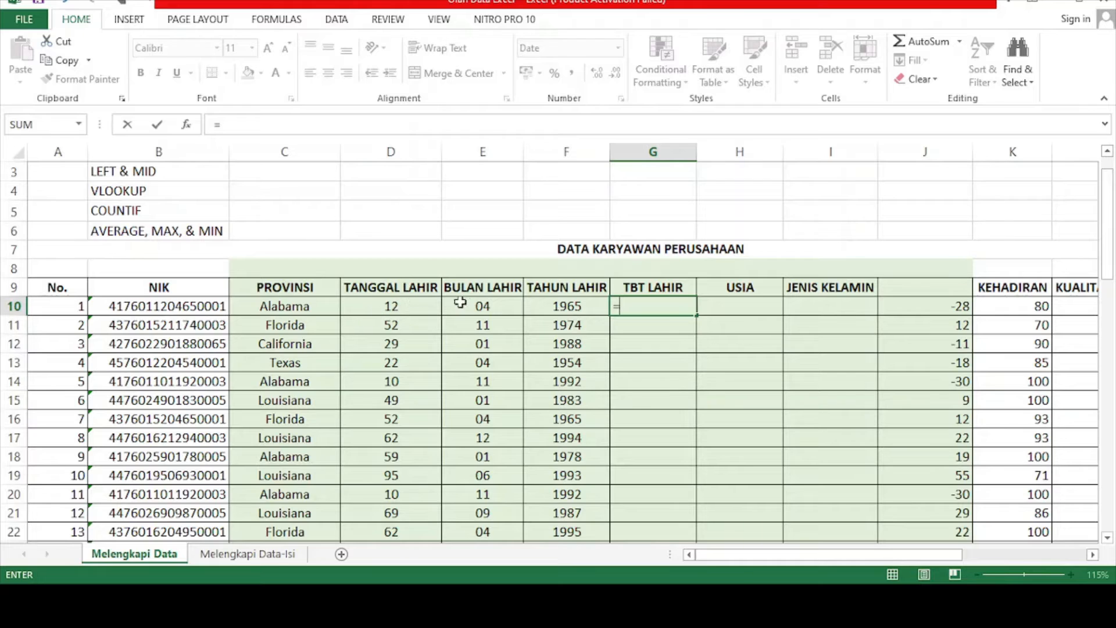
{"action": "type", "text": "D"}
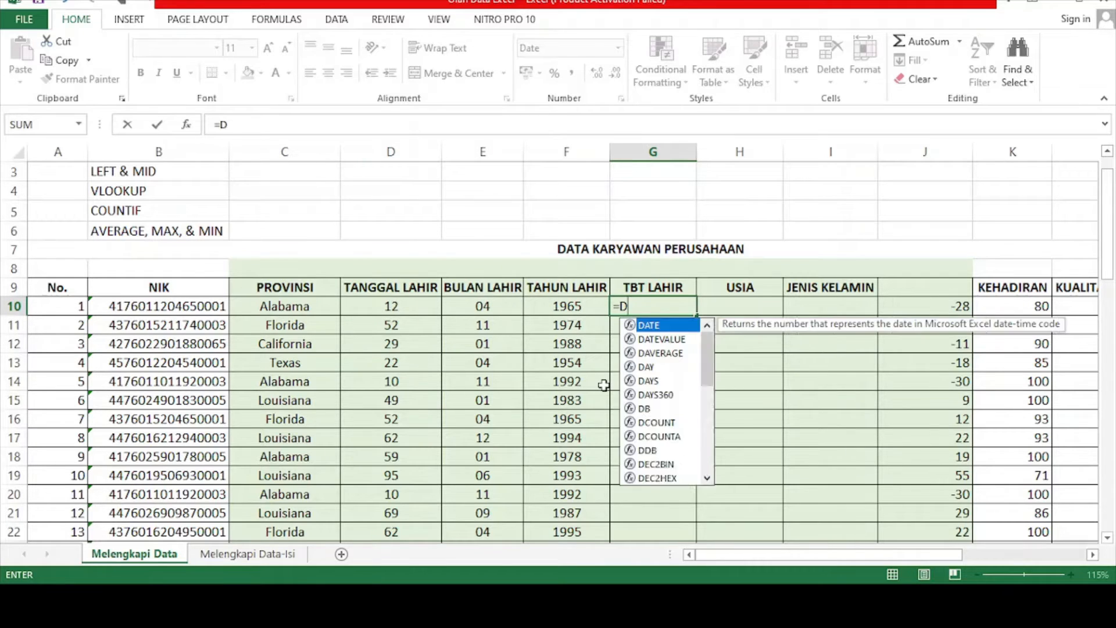
{"action": "type", "text": "ATE("}
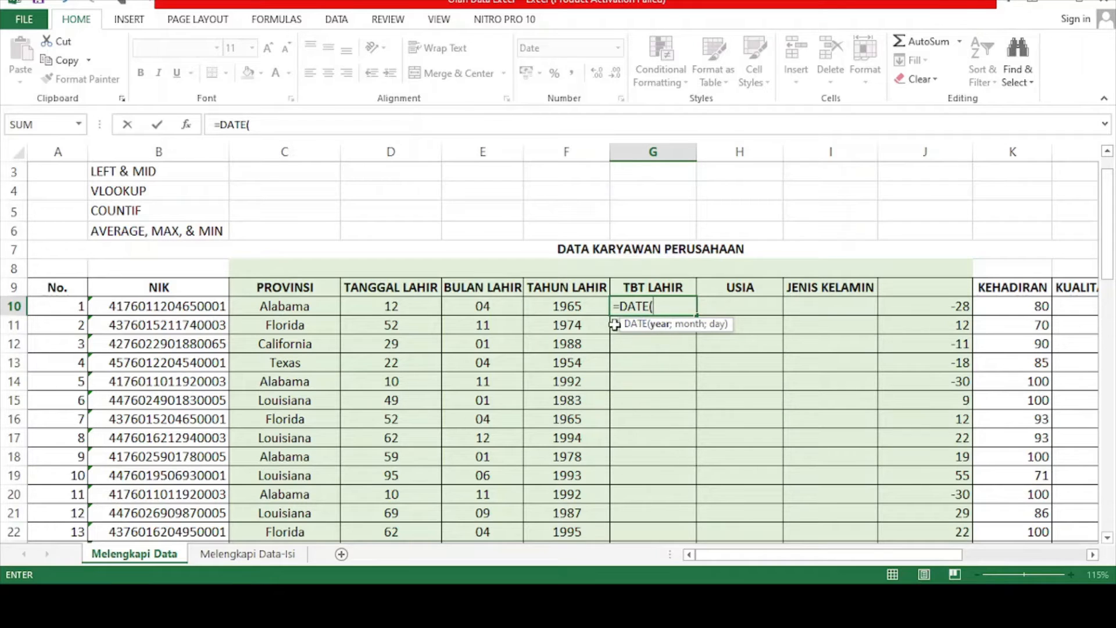
{"action": "left_click", "coordinate": [599, 306]}
{"action": "type", "text": ";"}
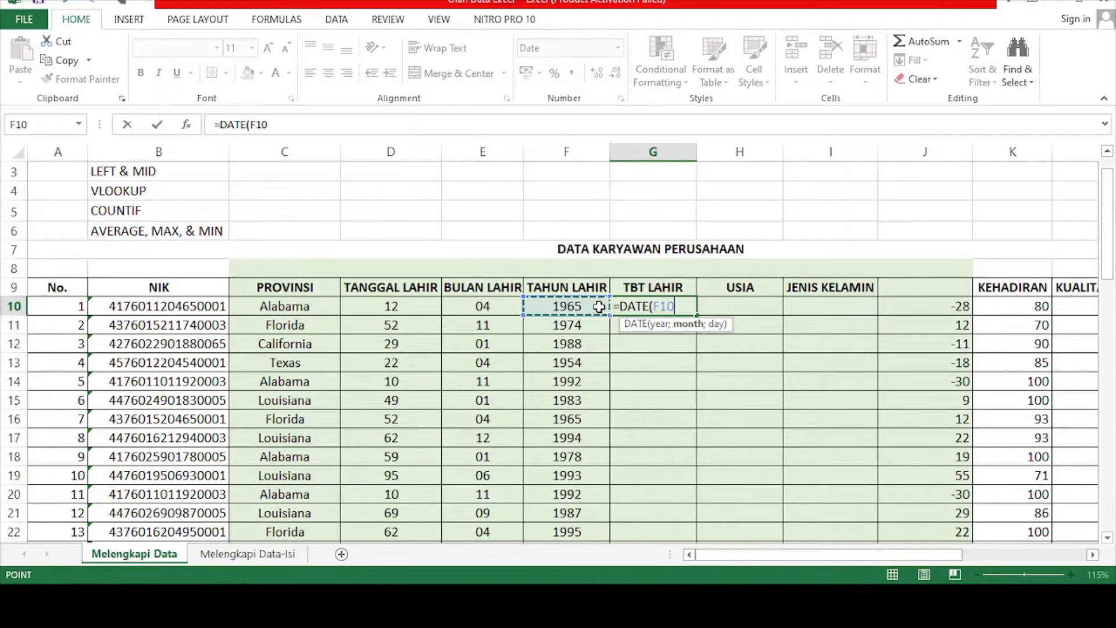
{"action": "left_click", "coordinate": [498, 306]}
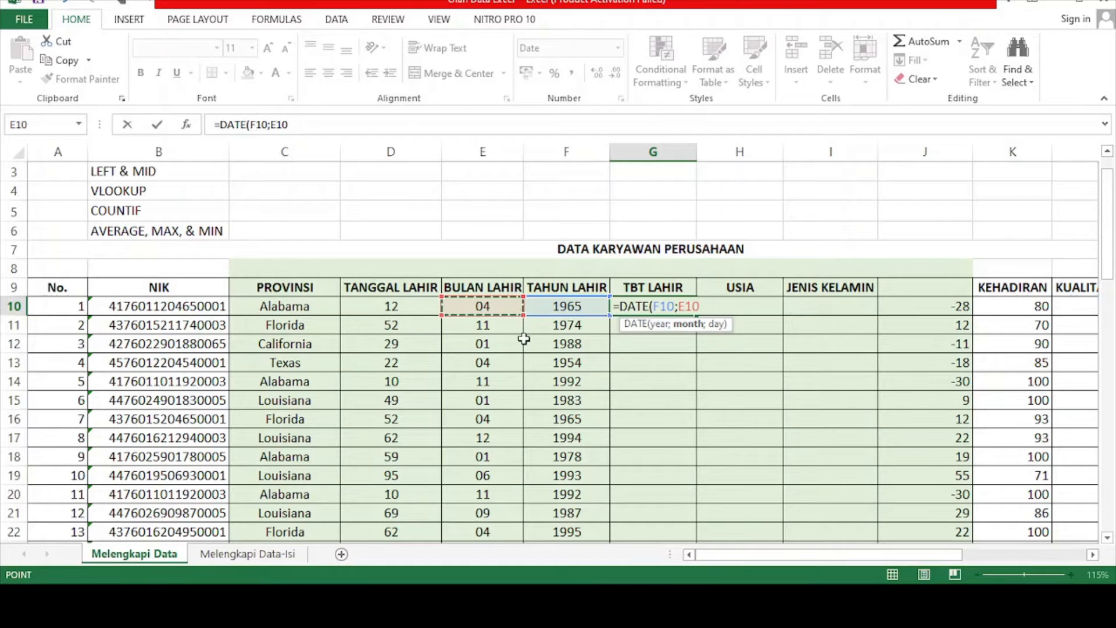
{"action": "type", "text": ";"}
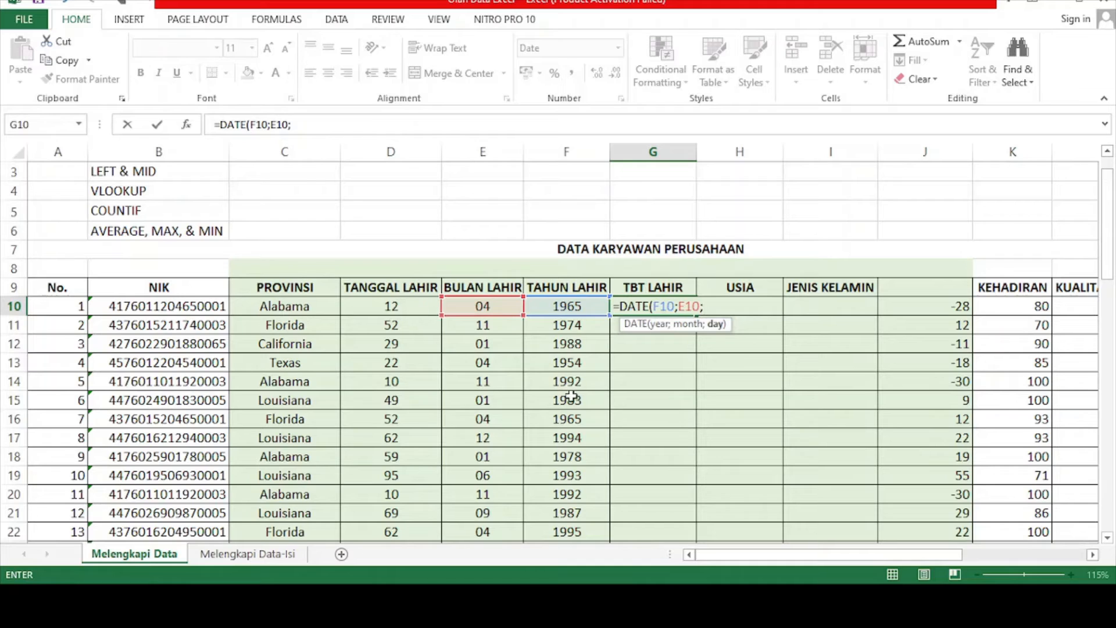
Complete the G10 formula with the day argument IF(J10<0;D10;J10) and close the DATE function.
{"action": "type", "text": "IF"}
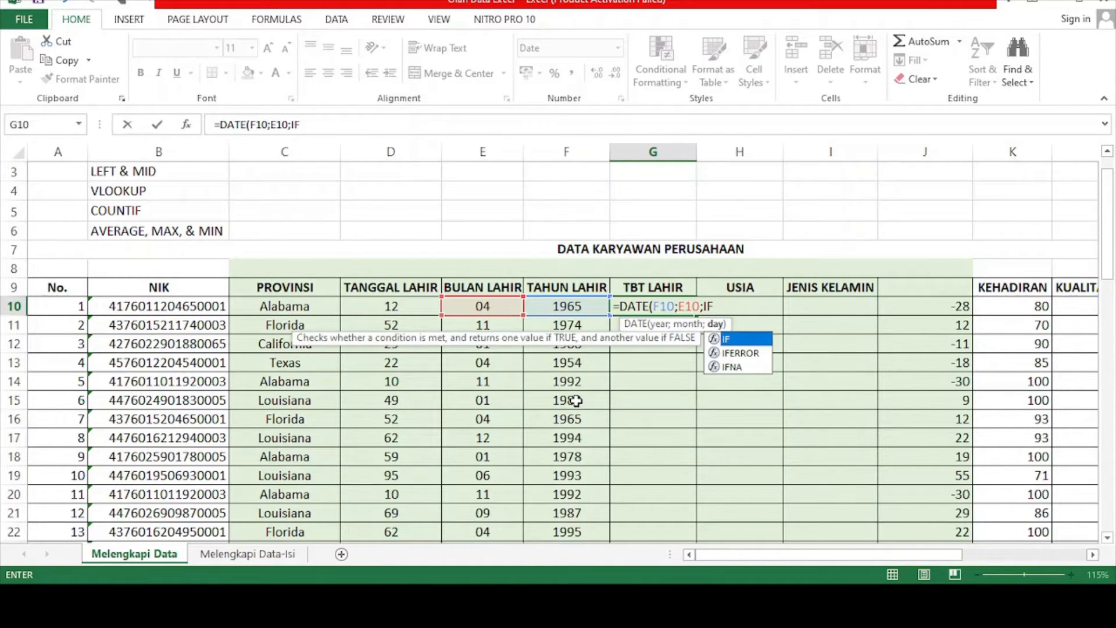
{"action": "type", "text": "("}
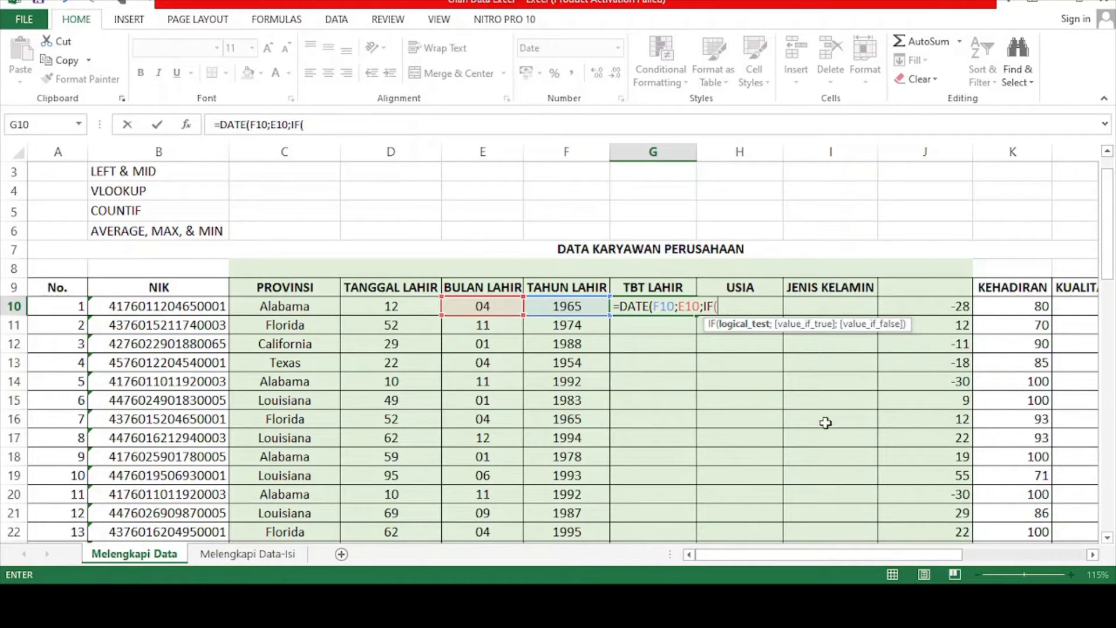
{"action": "left_click", "coordinate": [958, 308]}
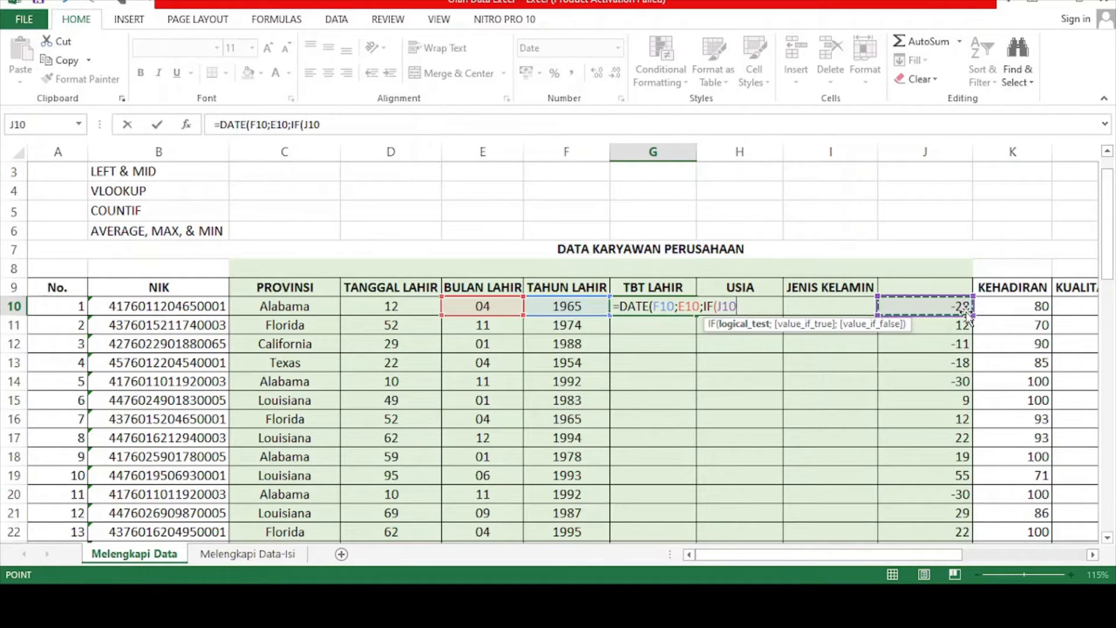
{"action": "type", "text": "<0"}
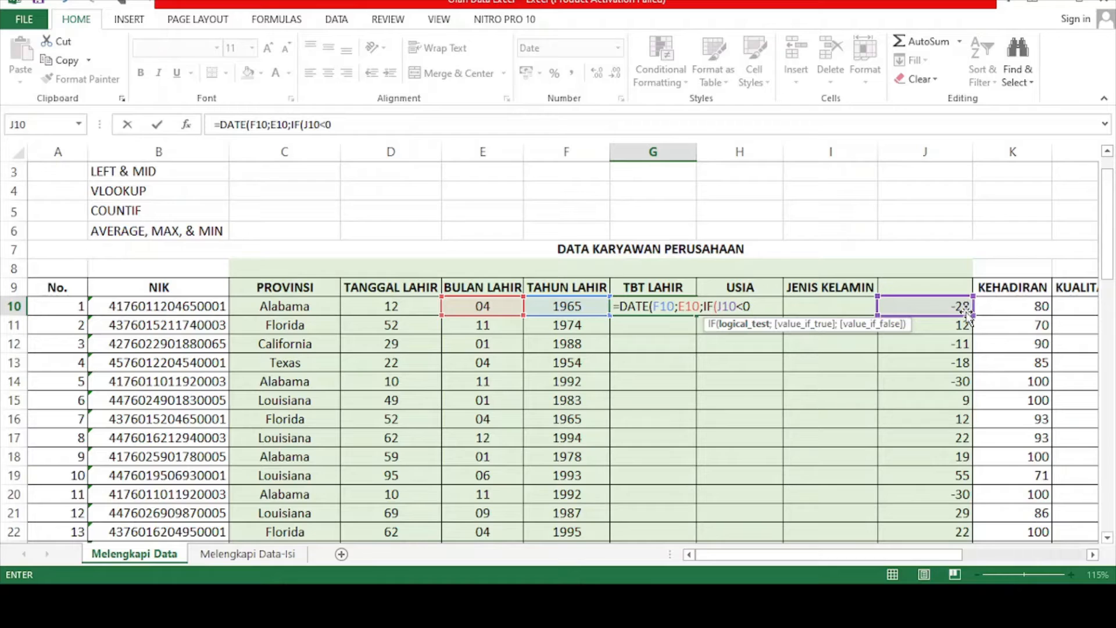
{"action": "type", "text": ";"}
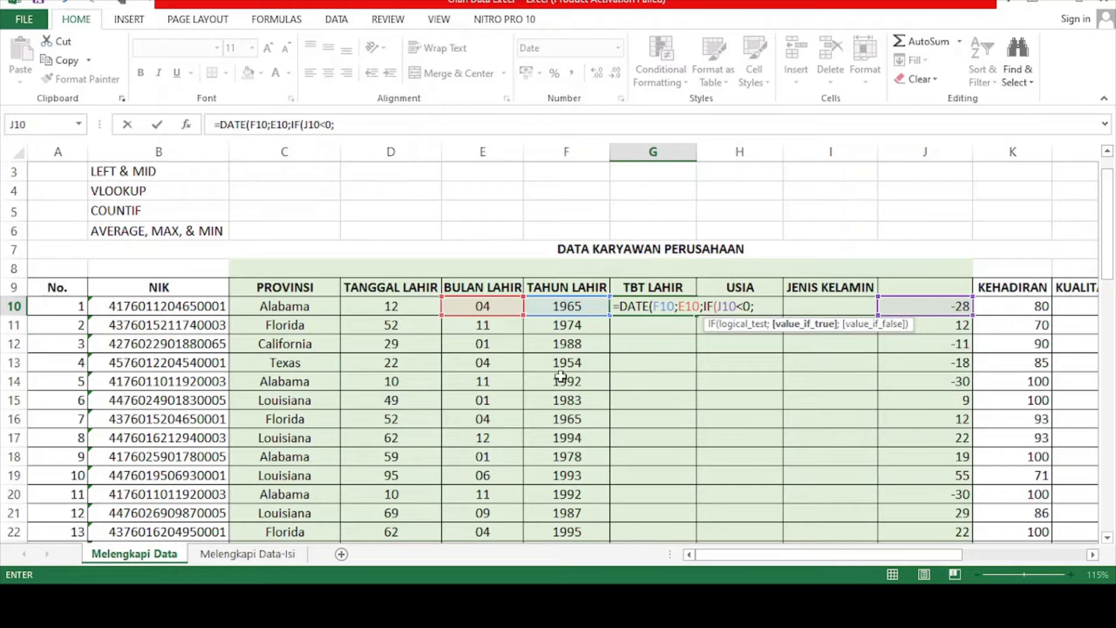
{"action": "left_click", "coordinate": [406, 308]}
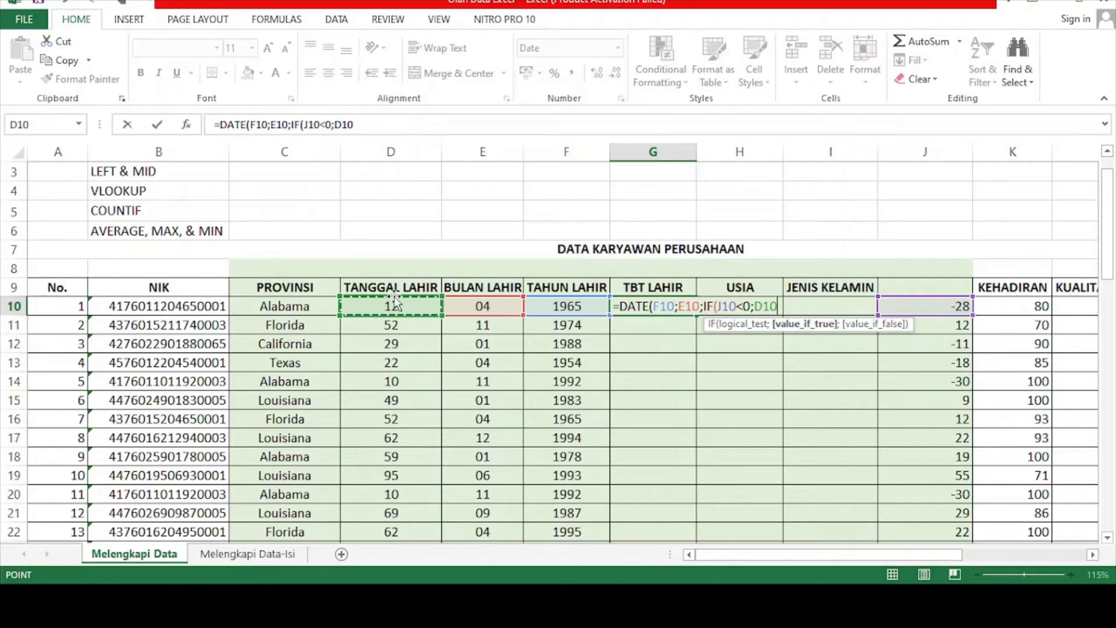
{"action": "type", "text": ";"}
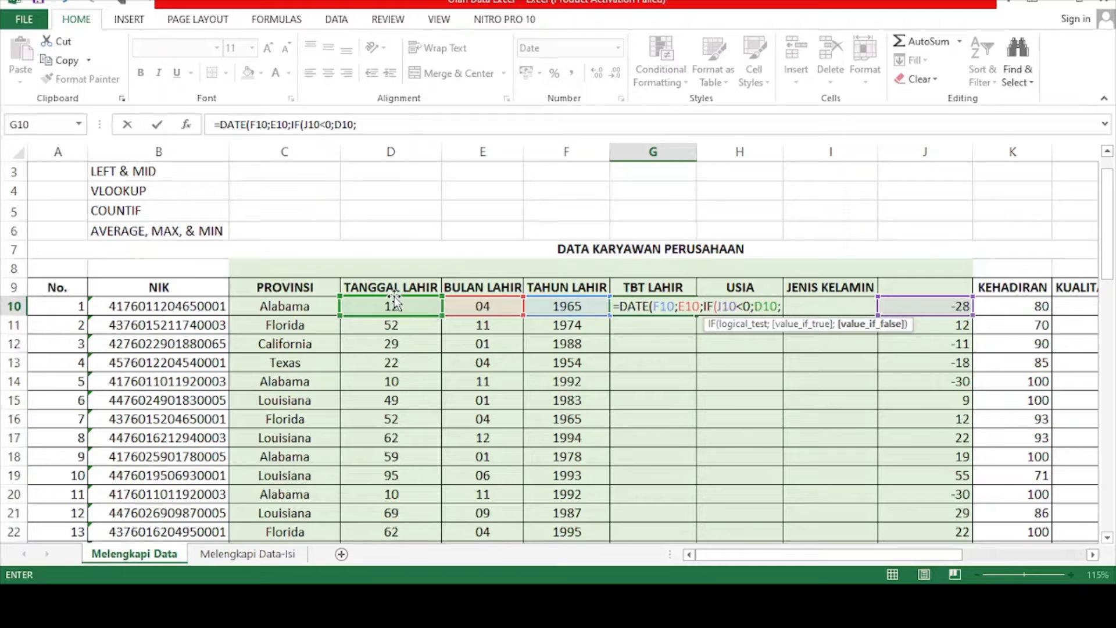
{"action": "left_click", "coordinate": [932, 306]}
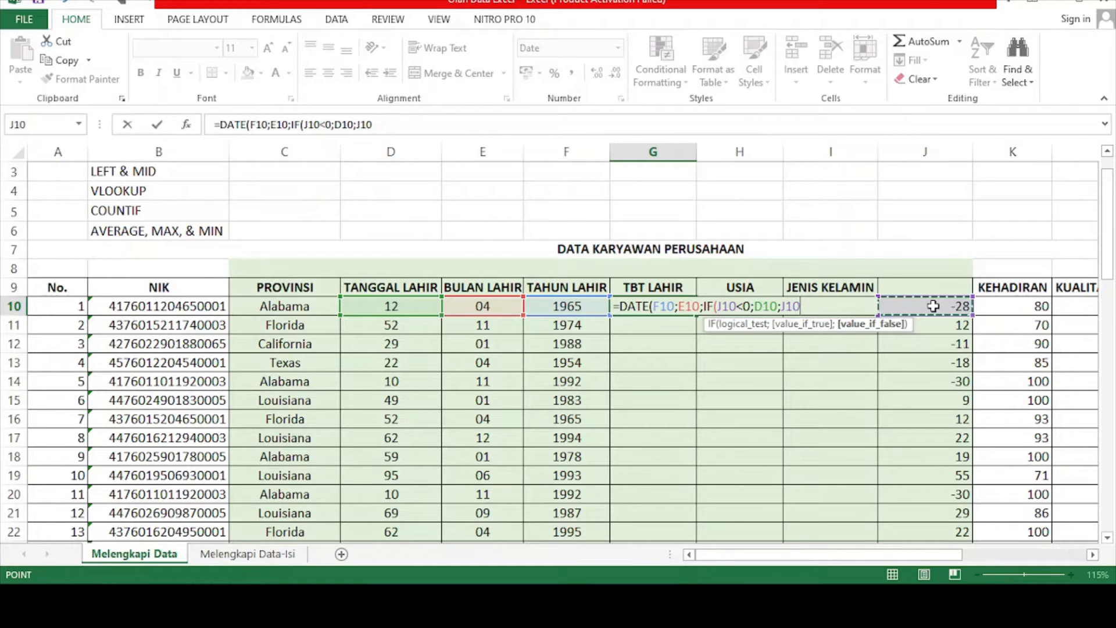
{"action": "type", "text": ")"}
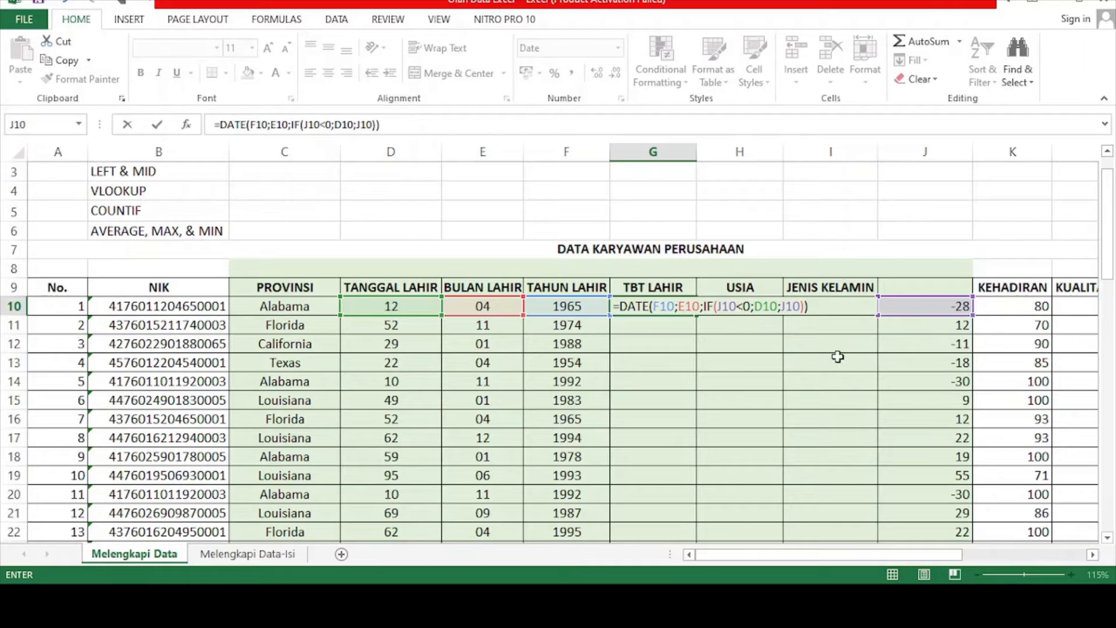
{"action": "key", "text": "Return"}
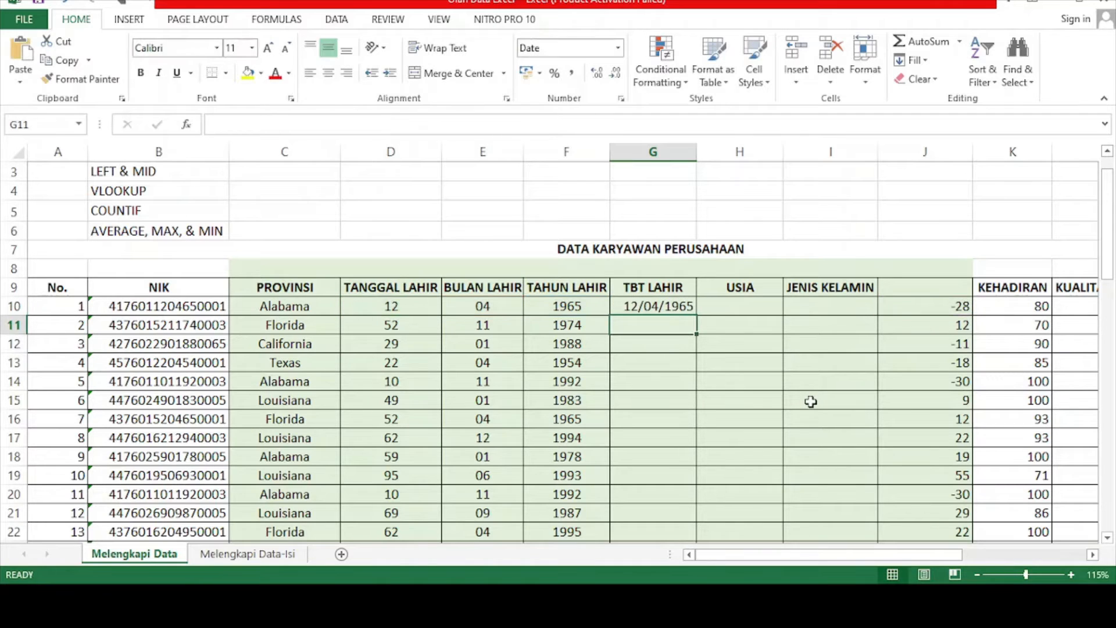
Copy the TBT LAHIR formula from G10 down the column for every employee and compare row 11's date with its TANGGAL LAHIR.
{"action": "left_click", "coordinate": [673, 306]}
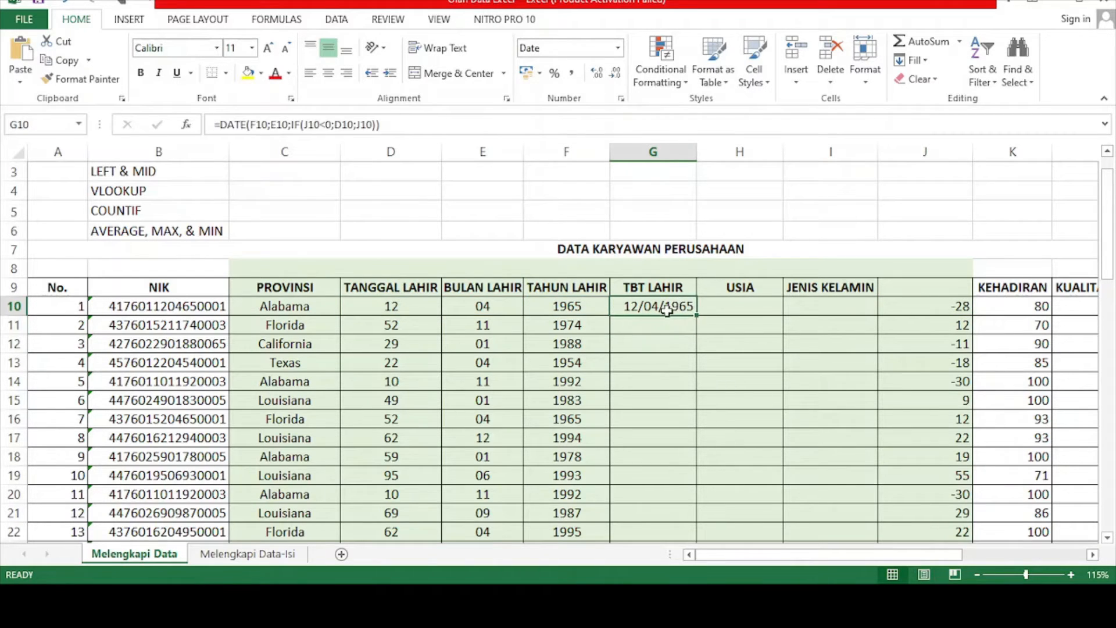
{"action": "double_click", "coordinate": [697, 315]}
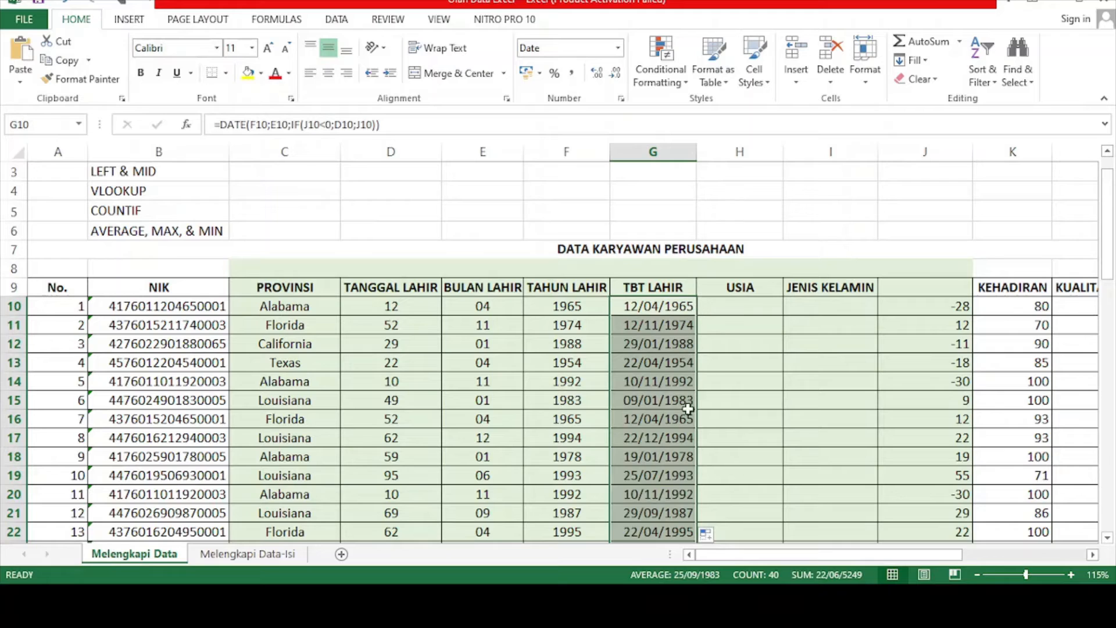
{"action": "left_click", "coordinate": [718, 326]}
{"action": "left_click", "coordinate": [665, 331]}
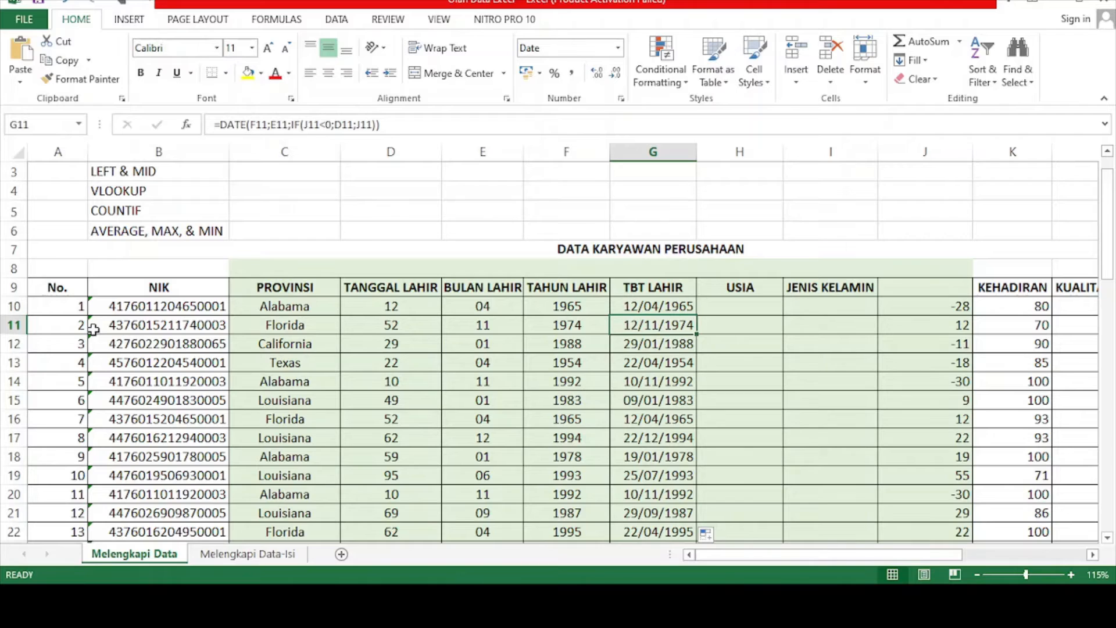
{"action": "left_click", "coordinate": [410, 327]}
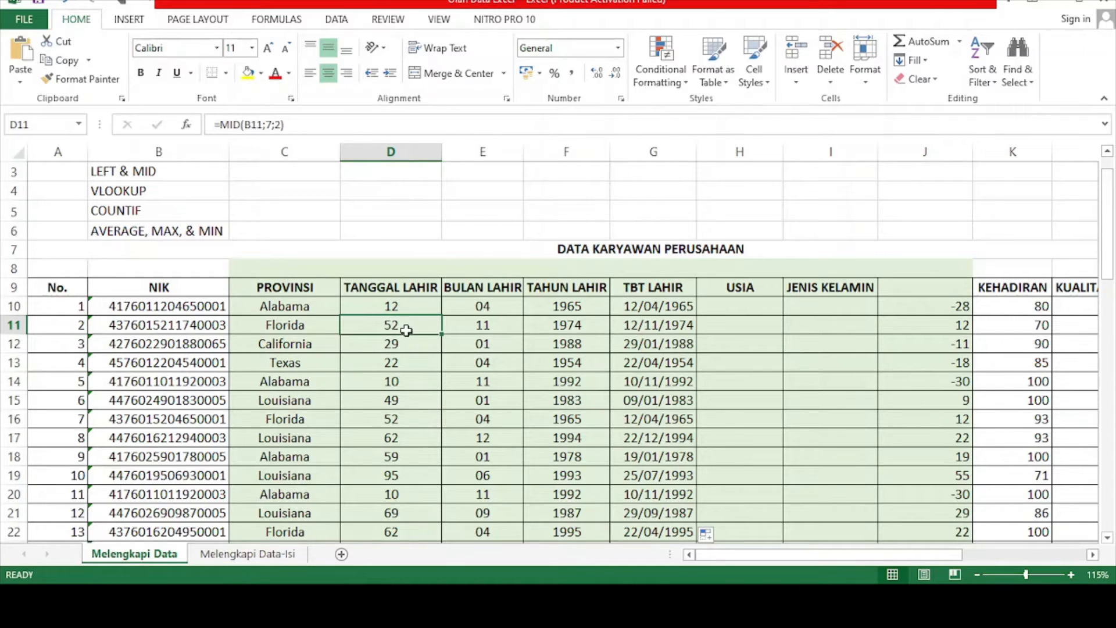
{"action": "left_click", "coordinate": [641, 329]}
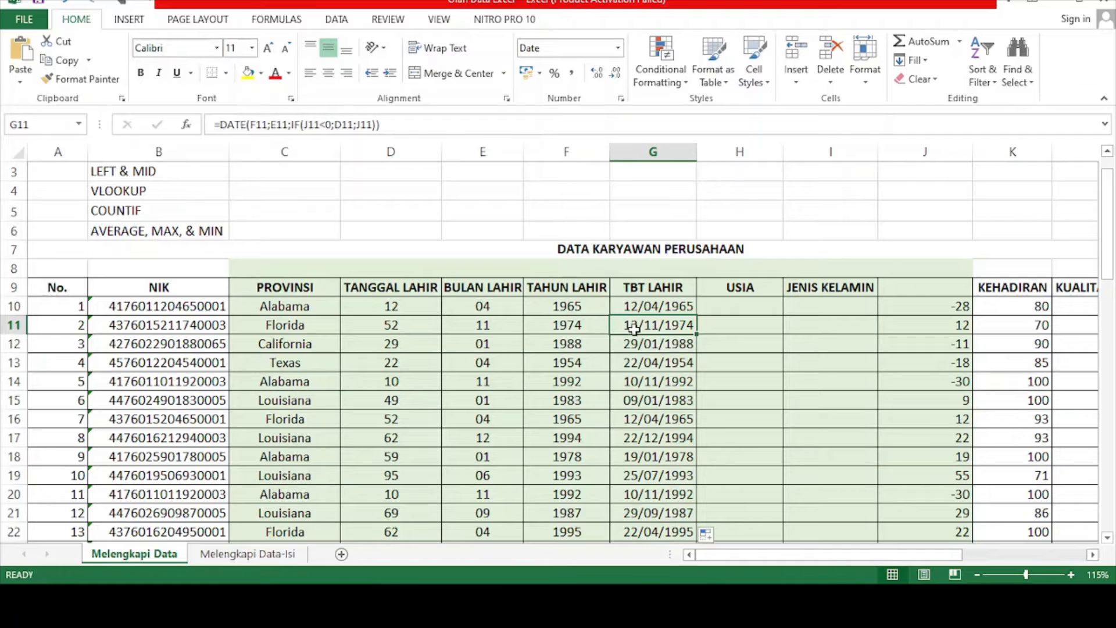
Begin the first employee's USIA formula in H10 as =DATEDIF(G10; using the full birth date as the start date.
{"action": "left_click", "coordinate": [727, 304]}
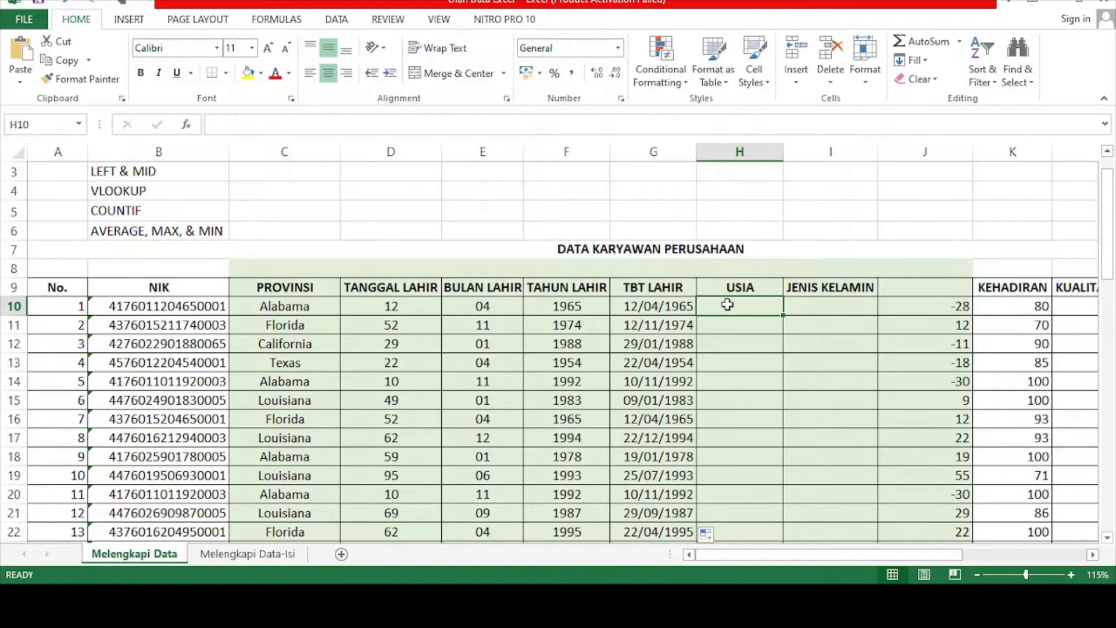
{"action": "type", "text": "="}
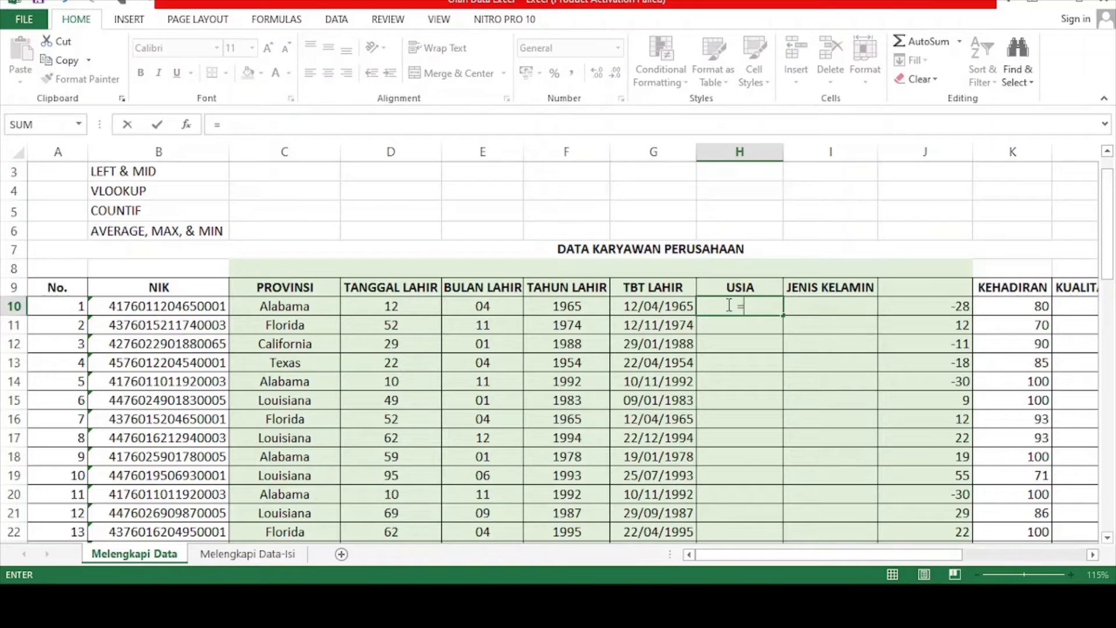
{"action": "type", "text": "DAT"}
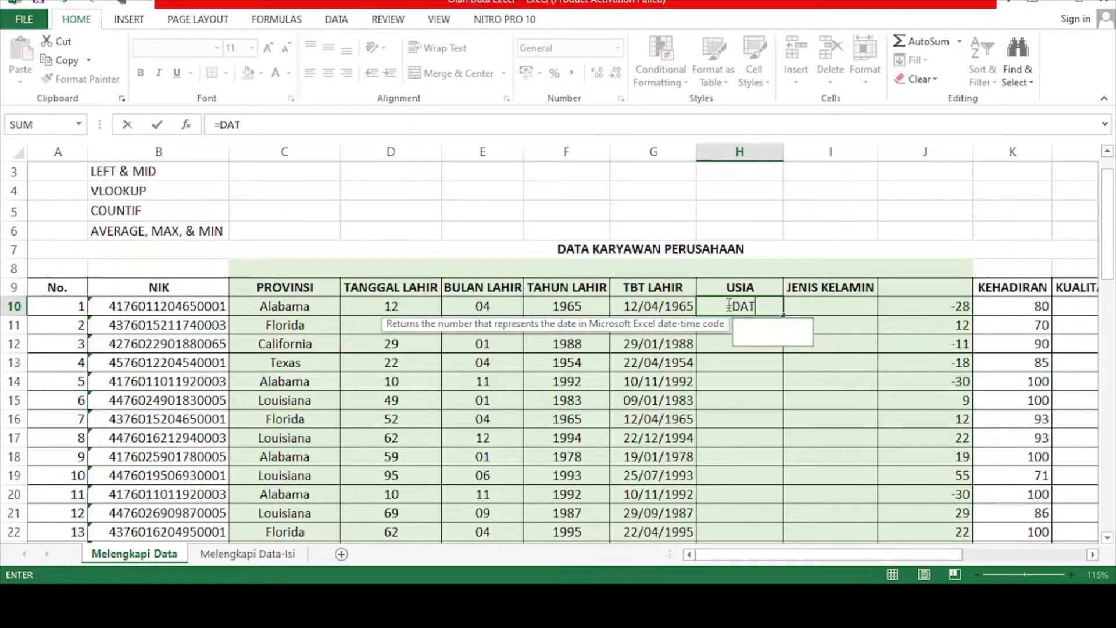
{"action": "type", "text": "EDIF"}
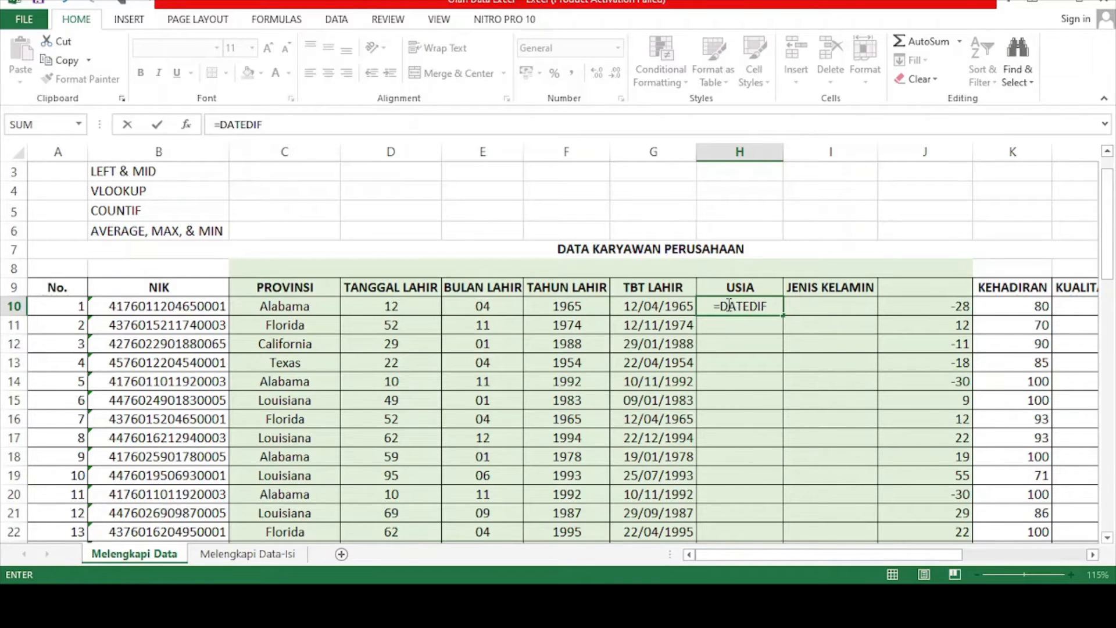
{"action": "type", "text": "("}
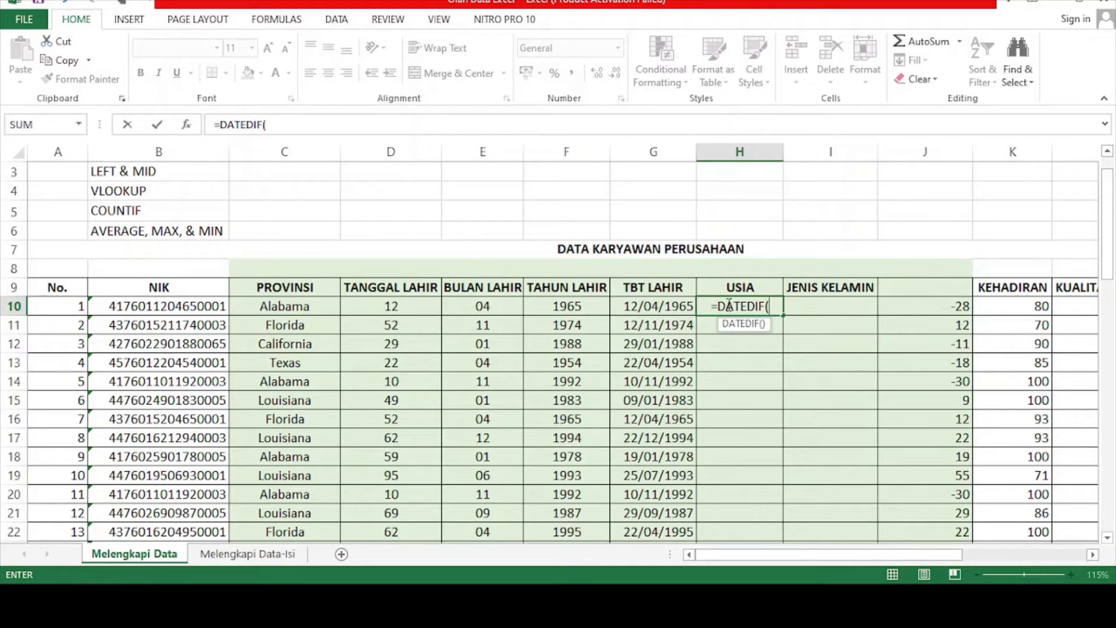
{"action": "left_click", "coordinate": [676, 308]}
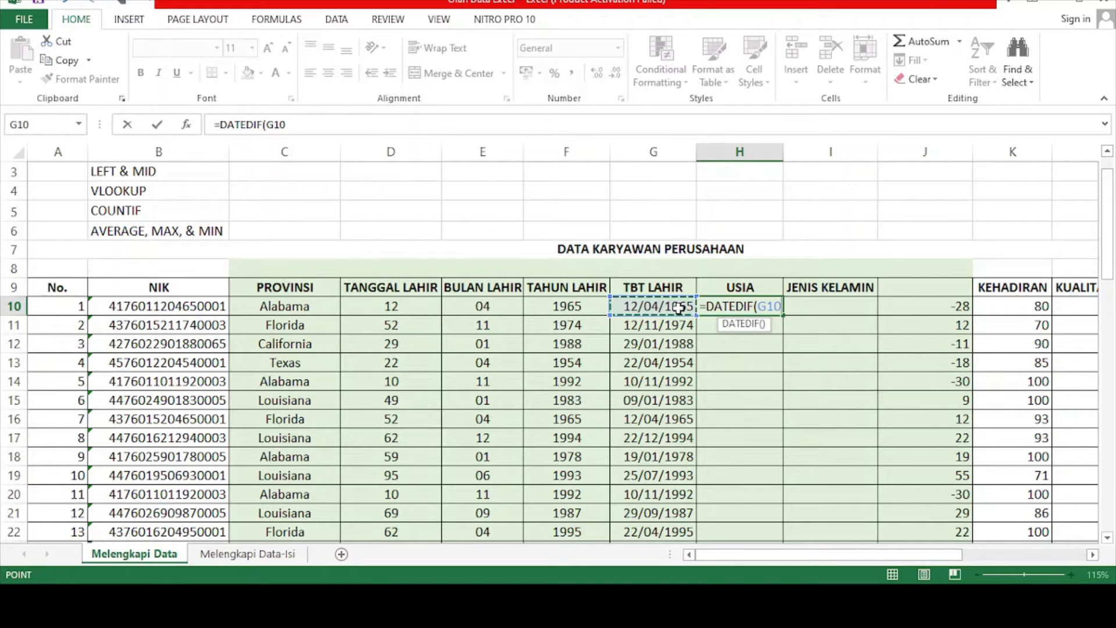
{"action": "type", "text": ";"}
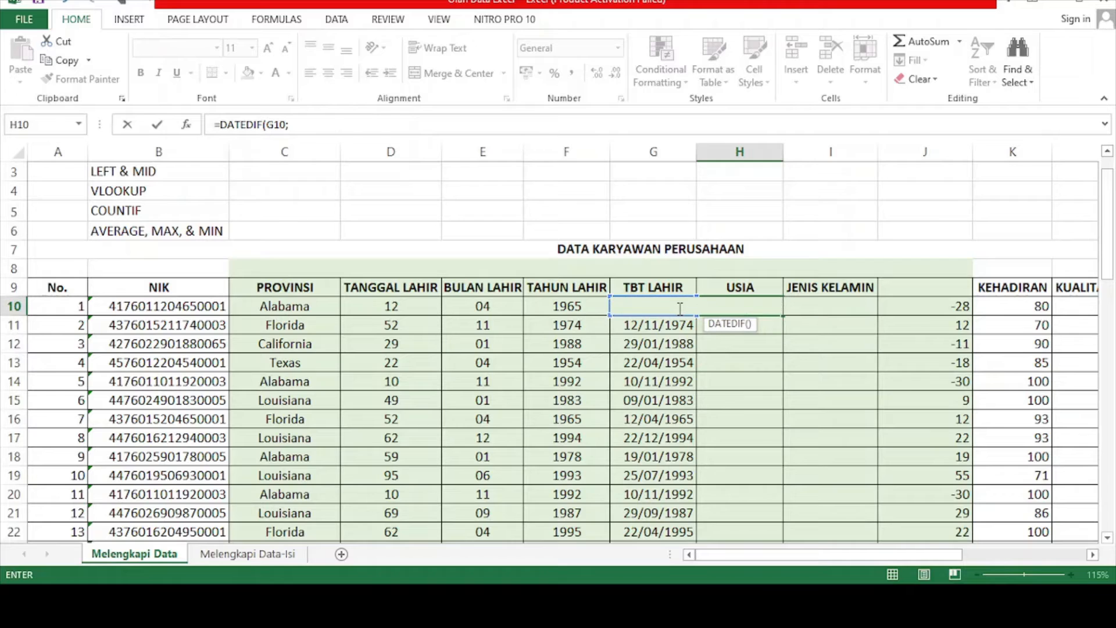
{"action": "type", "text": "DAT"}
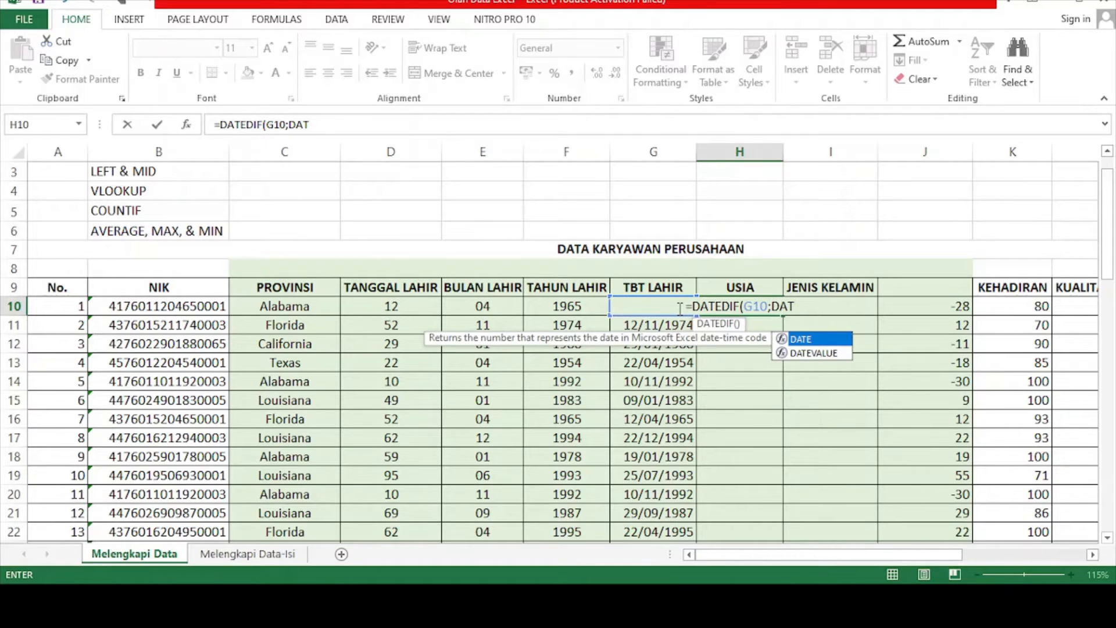
{"action": "type", "text": "E"}
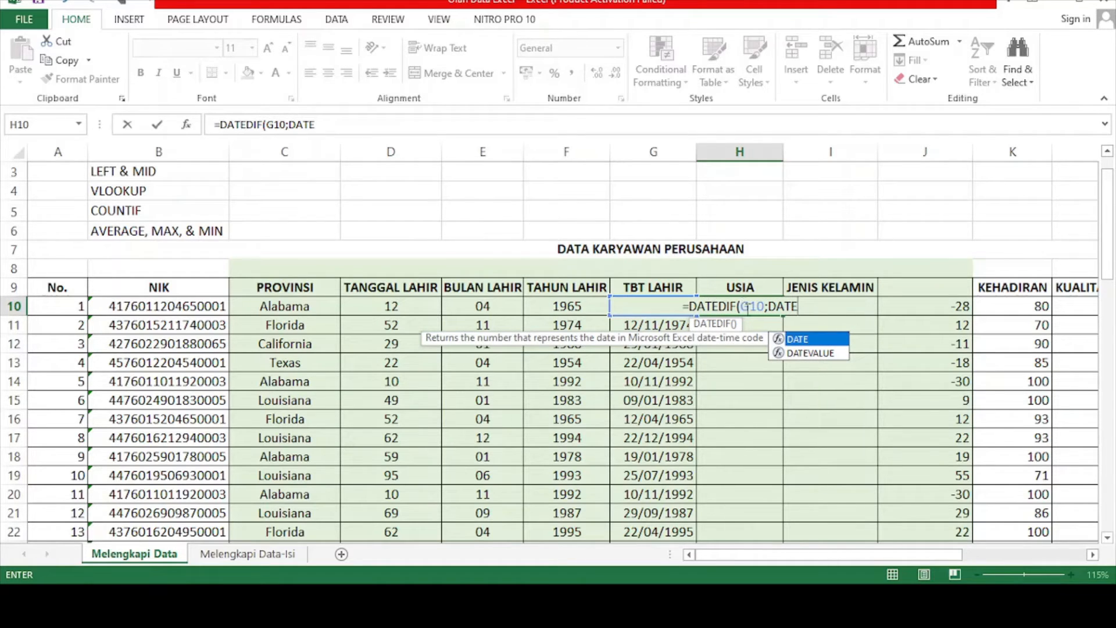
{"action": "left_click", "coordinate": [753, 306]}
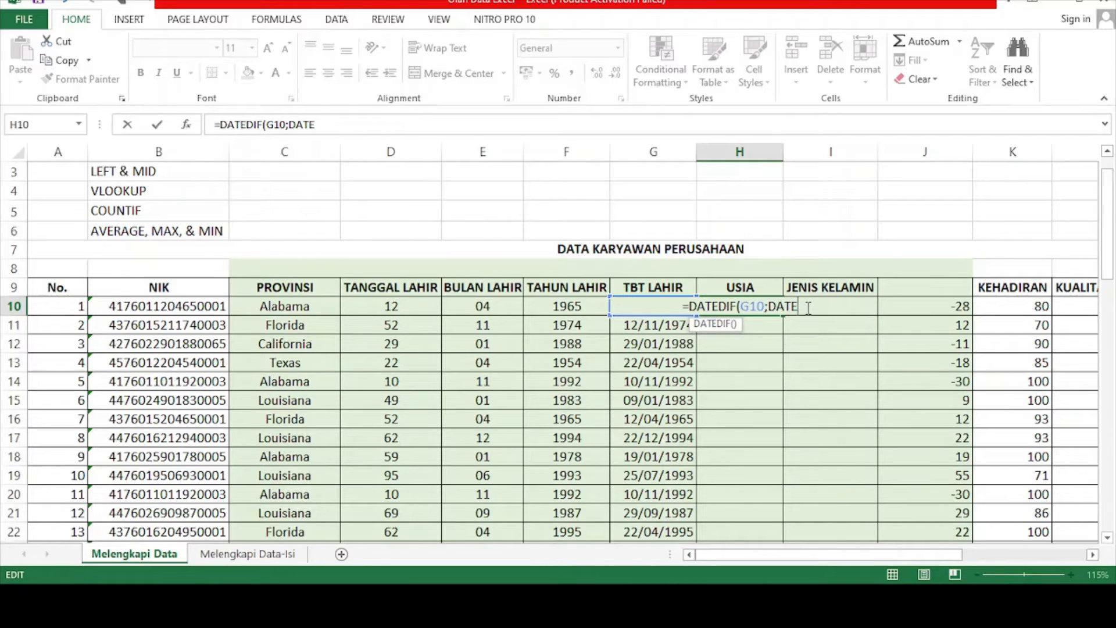
{"action": "key", "text": "BackSpace"}
{"action": "key", "text": "BackSpace"}
{"action": "key", "text": "BackSpace"}
{"action": "key", "text": "BackSpace"}
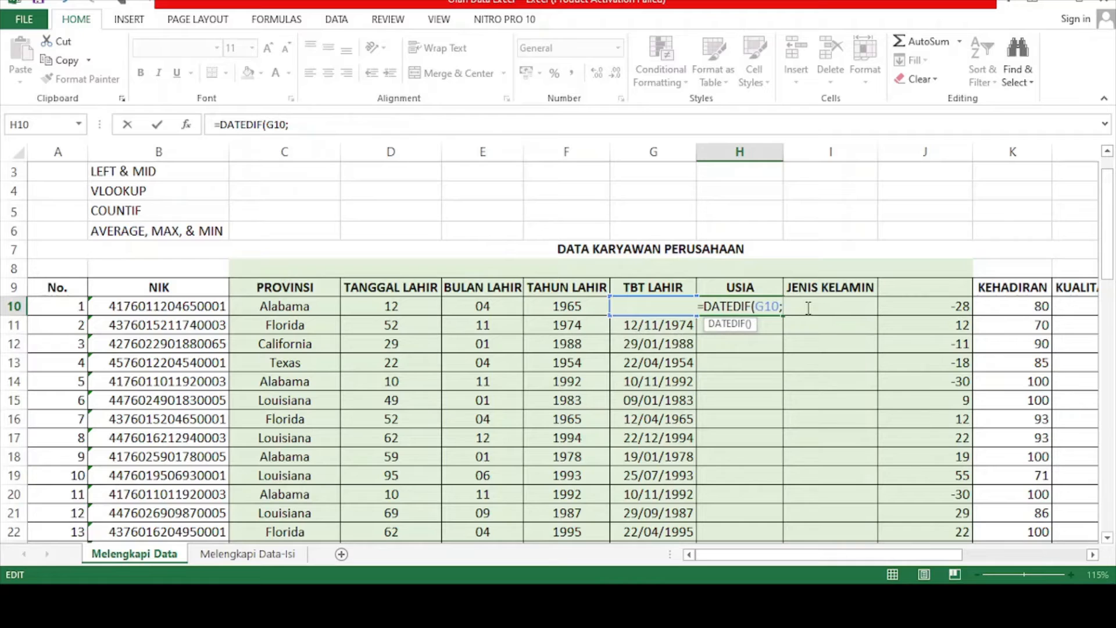
Add DATE(2021;8;1) as the end date in the first employee's DATEDIF formula in H10.
{"action": "type", "text": "DATE"}
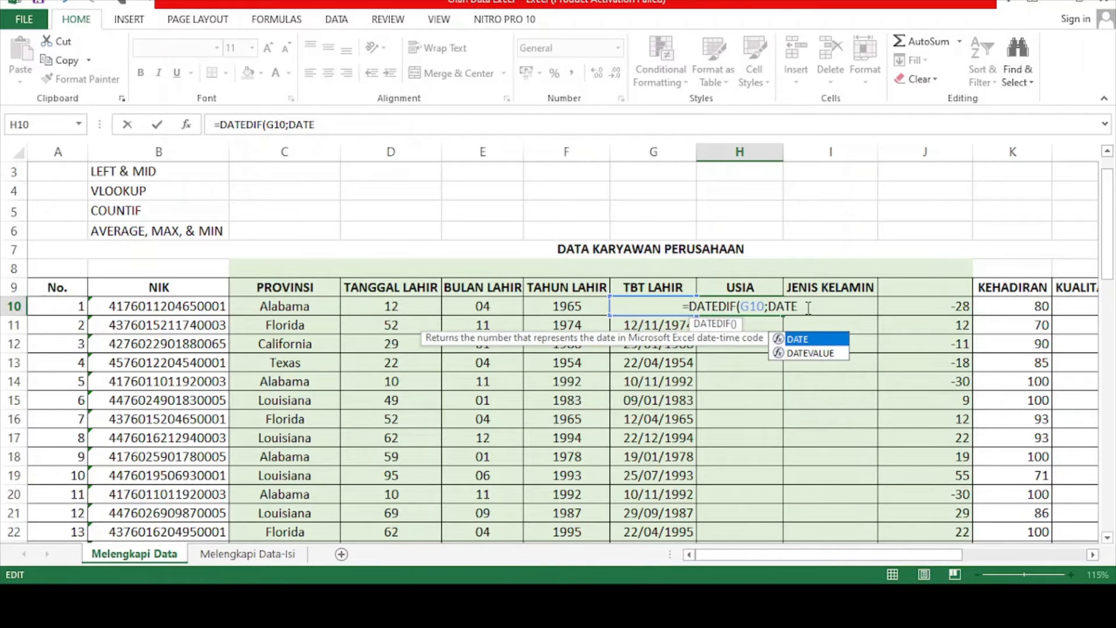
{"action": "type", "text": "("}
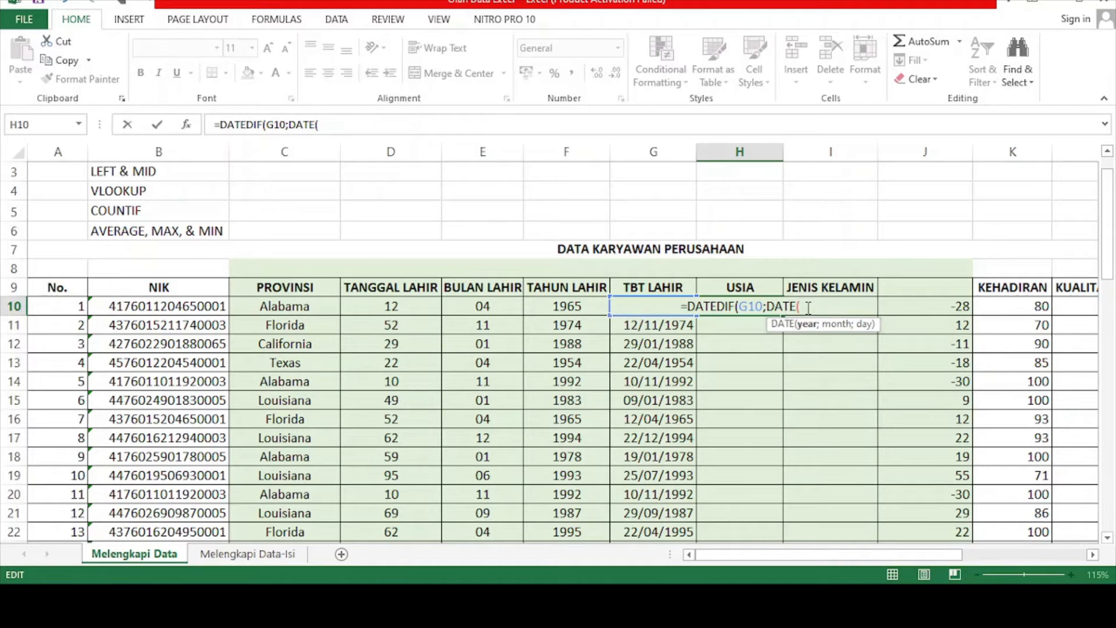
{"action": "type", "text": "2"}
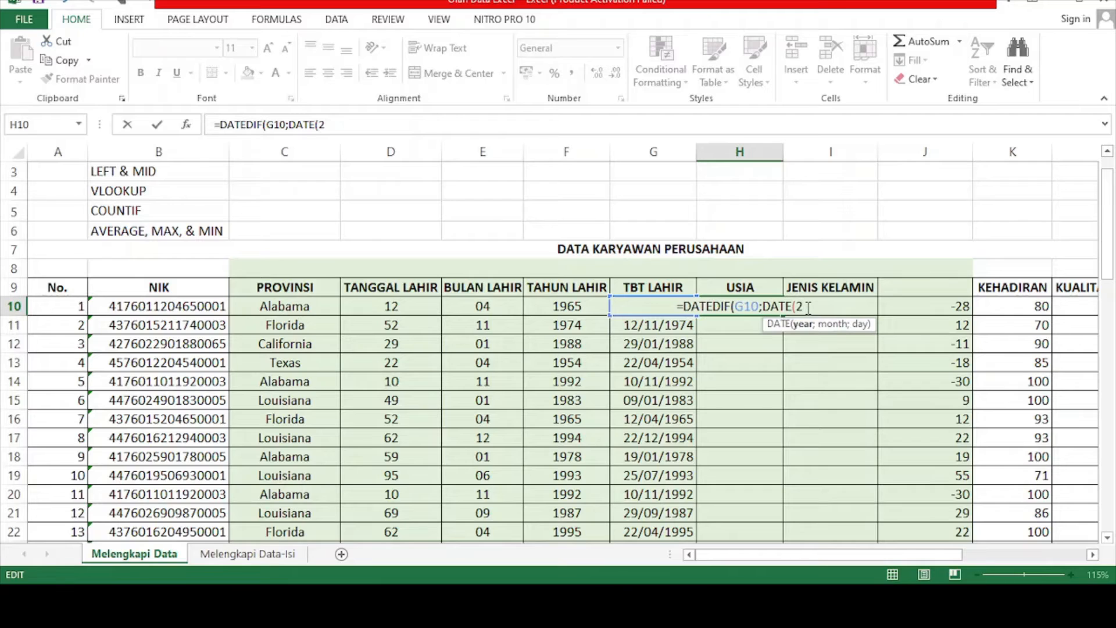
{"action": "type", "text": "021;"}
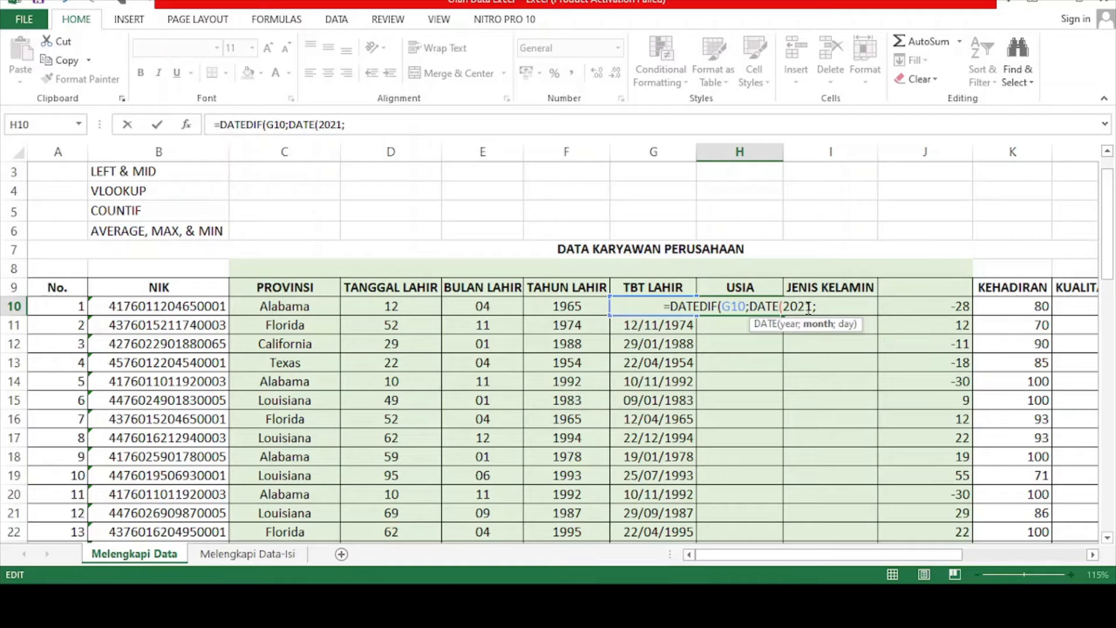
{"action": "type", "text": "8"}
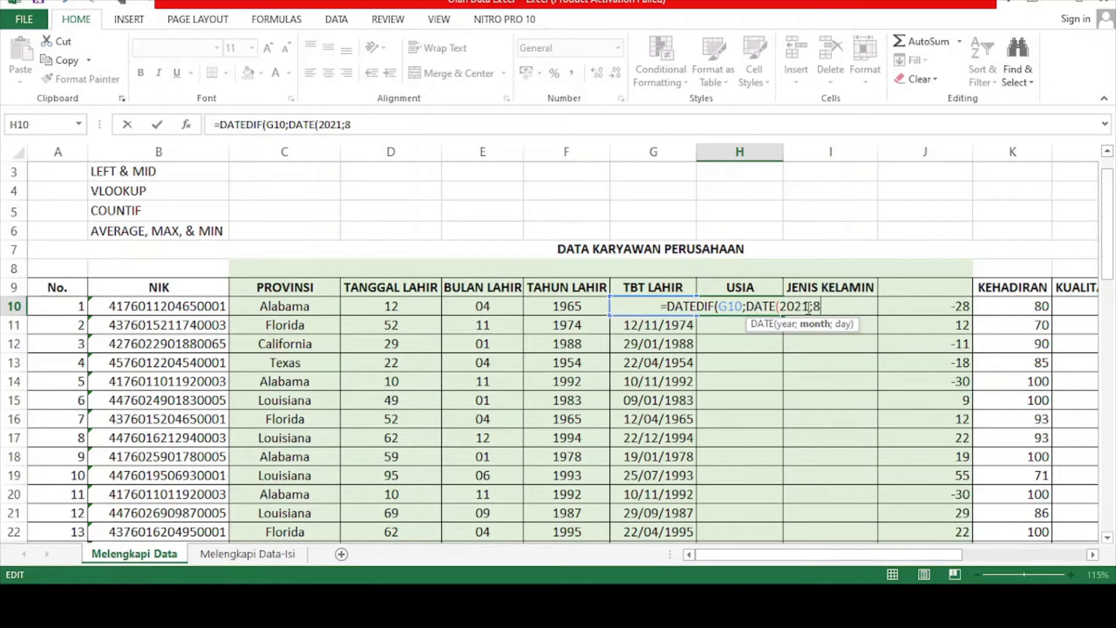
{"action": "type", "text": ";1"}
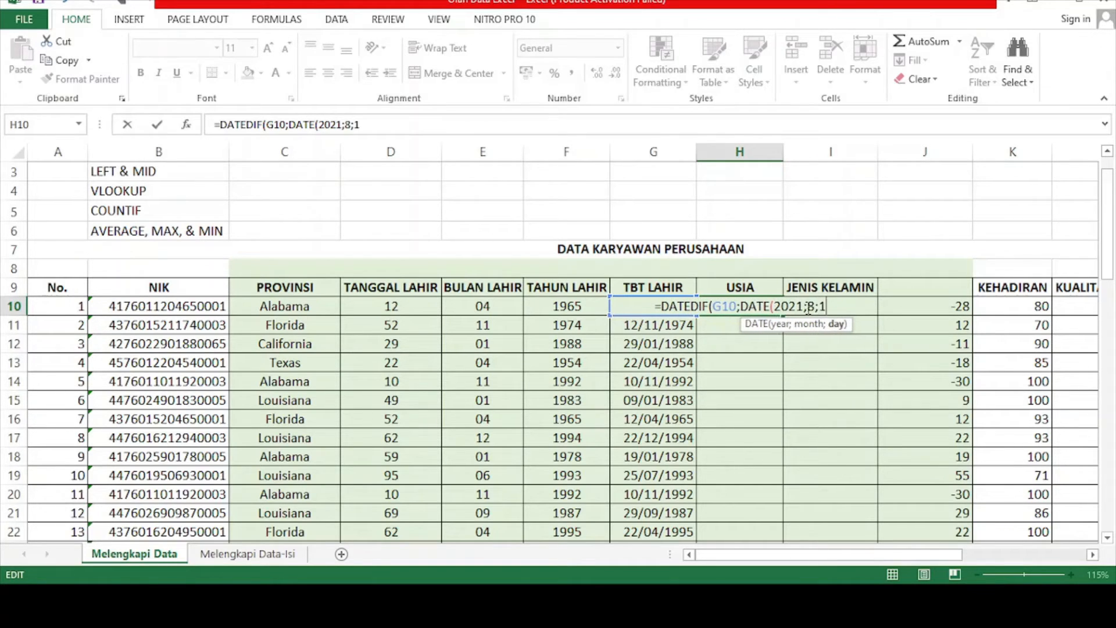
{"action": "type", "text": ")"}
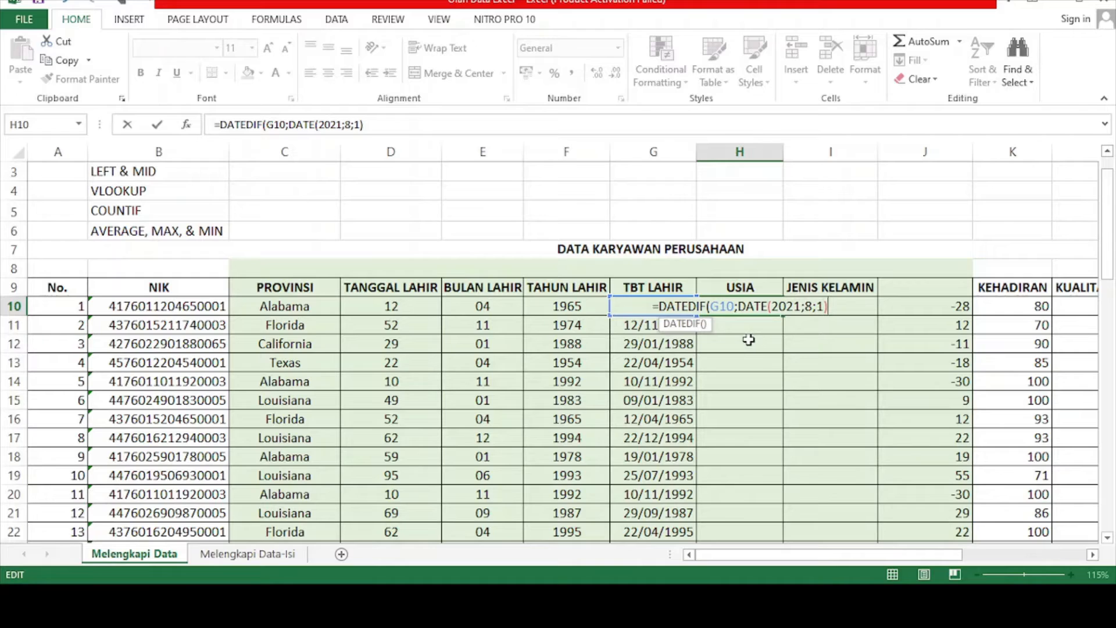
Finish the H10 formula with the "Y" unit and copy it down the USIA column for every employee.
{"action": "type", "text": ";"}
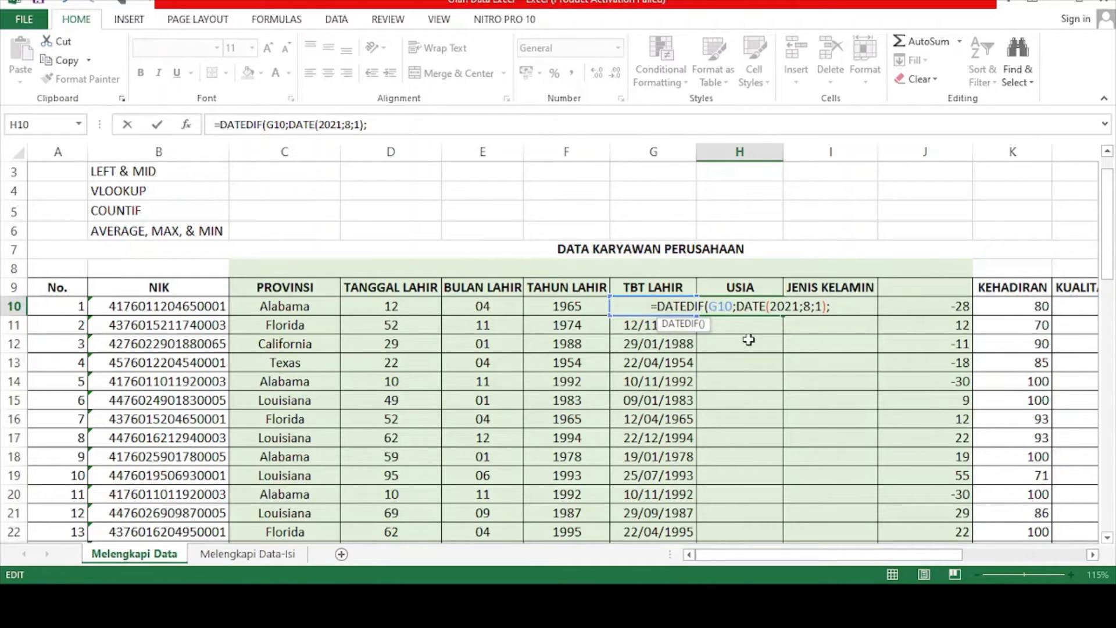
{"action": "type", "text": "\"Y"}
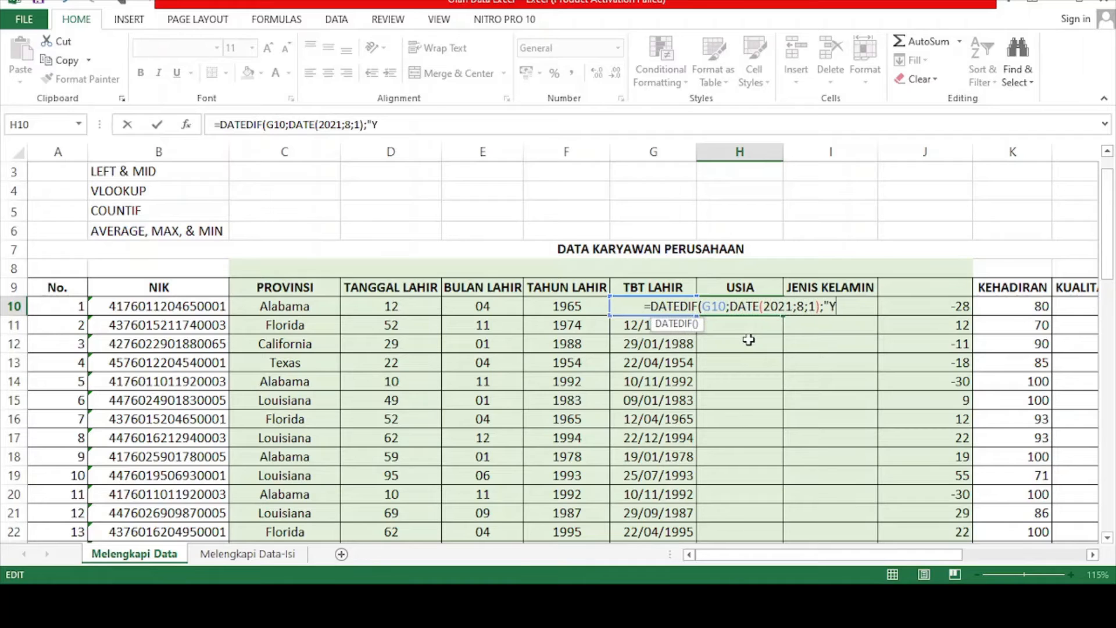
{"action": "type", "text": "\""}
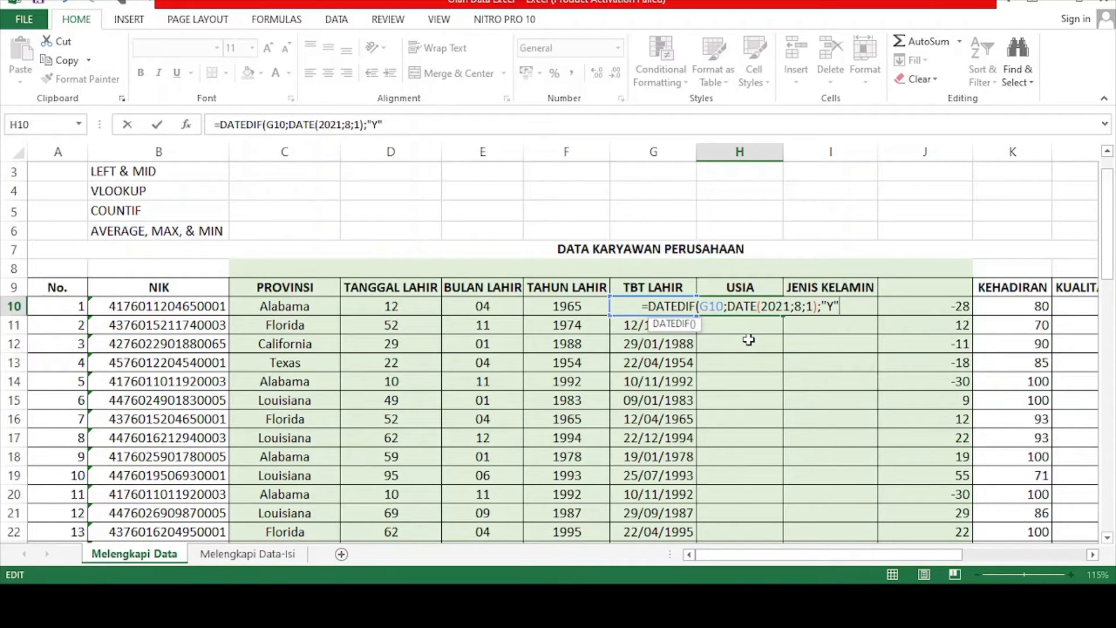
{"action": "type", "text": ")"}
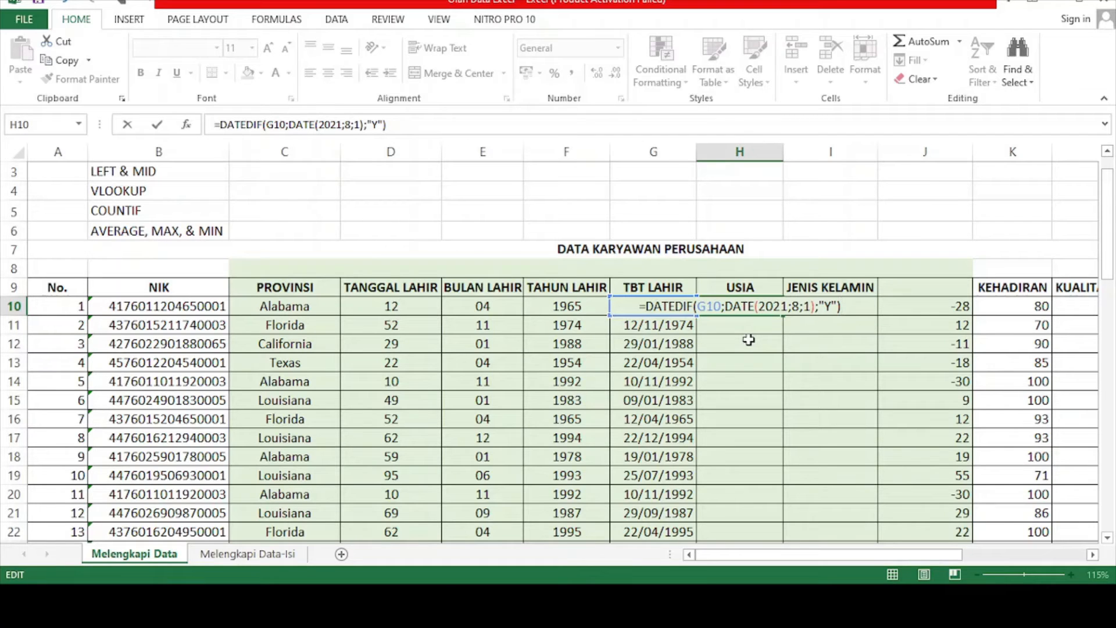
{"action": "key", "text": "Return"}
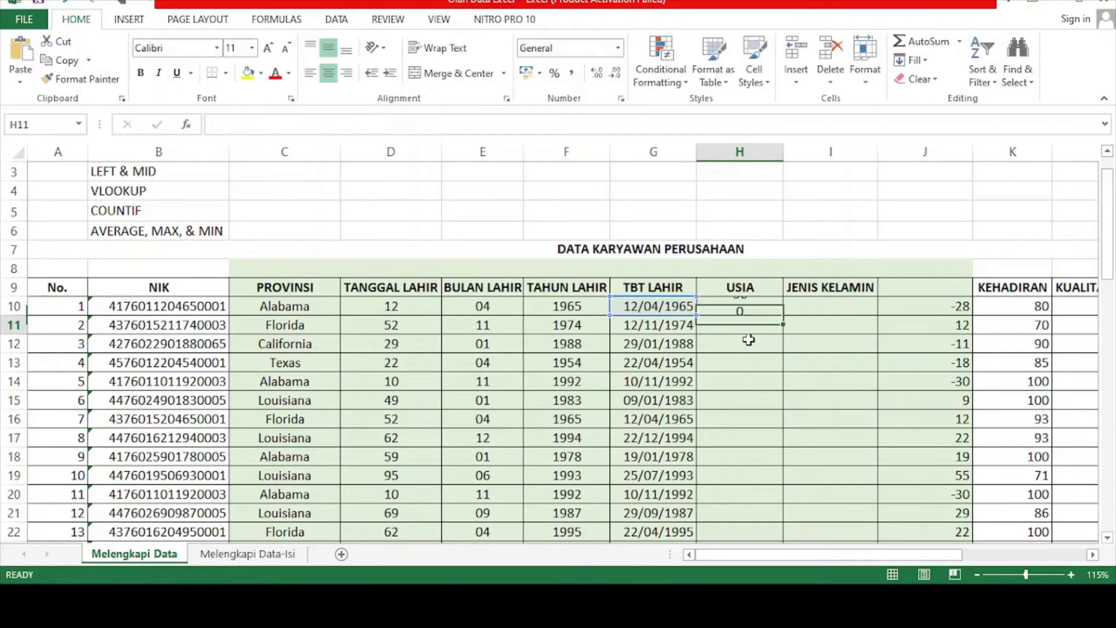
{"action": "left_click", "coordinate": [759, 307]}
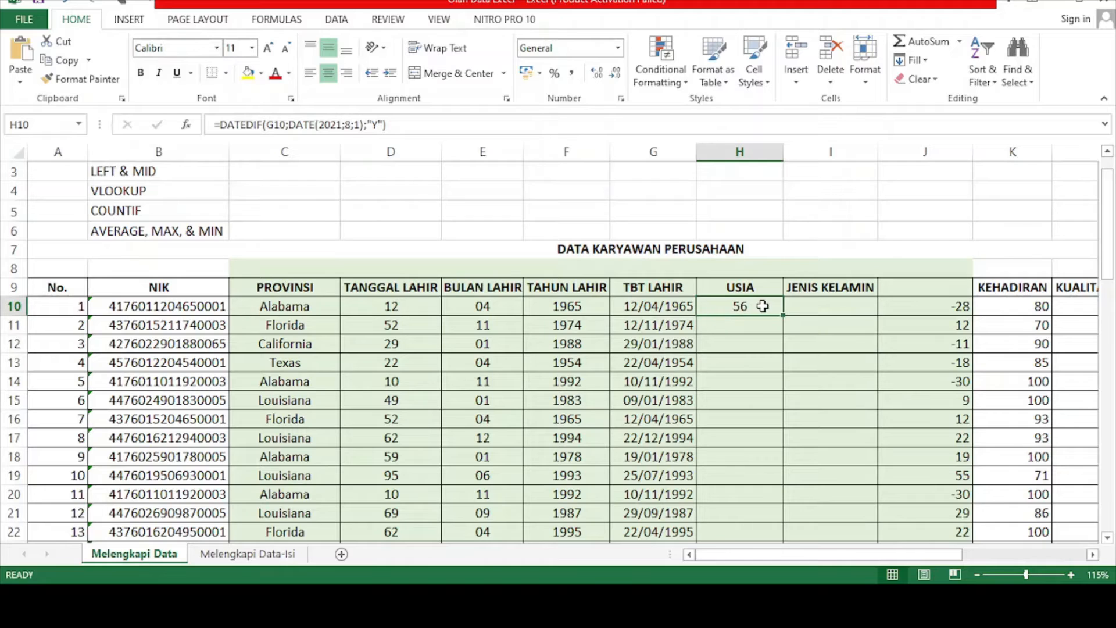
{"action": "double_click", "coordinate": [782, 316]}
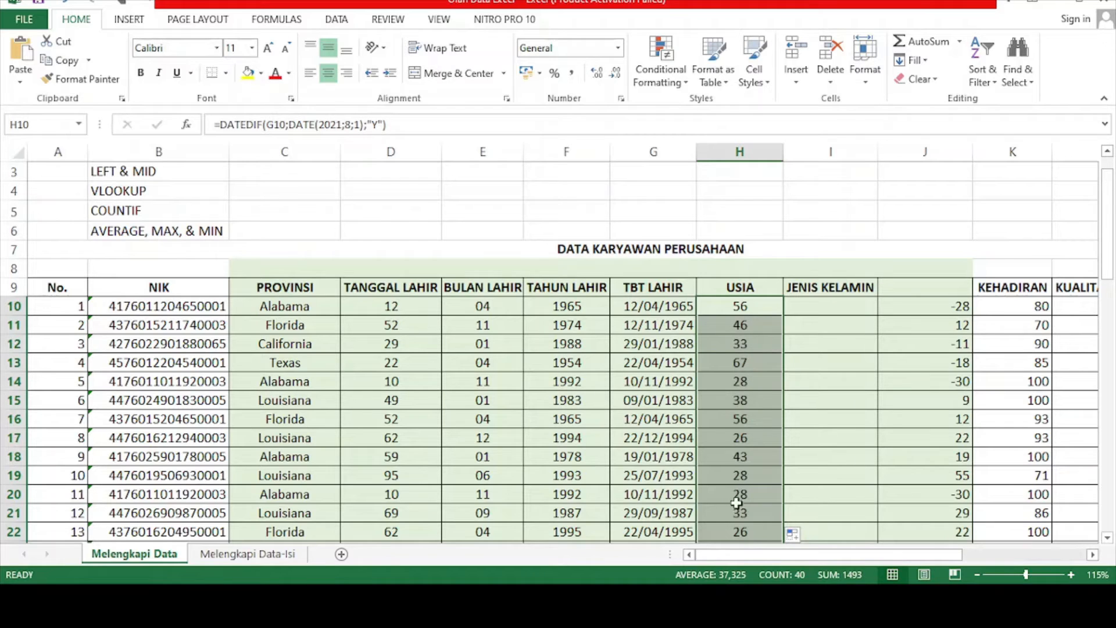
Begin the first employee's JENIS KELAMIN formula in I10 as =IF(J10, testing the day-minus-40 value.
{"action": "left_click", "coordinate": [812, 309]}
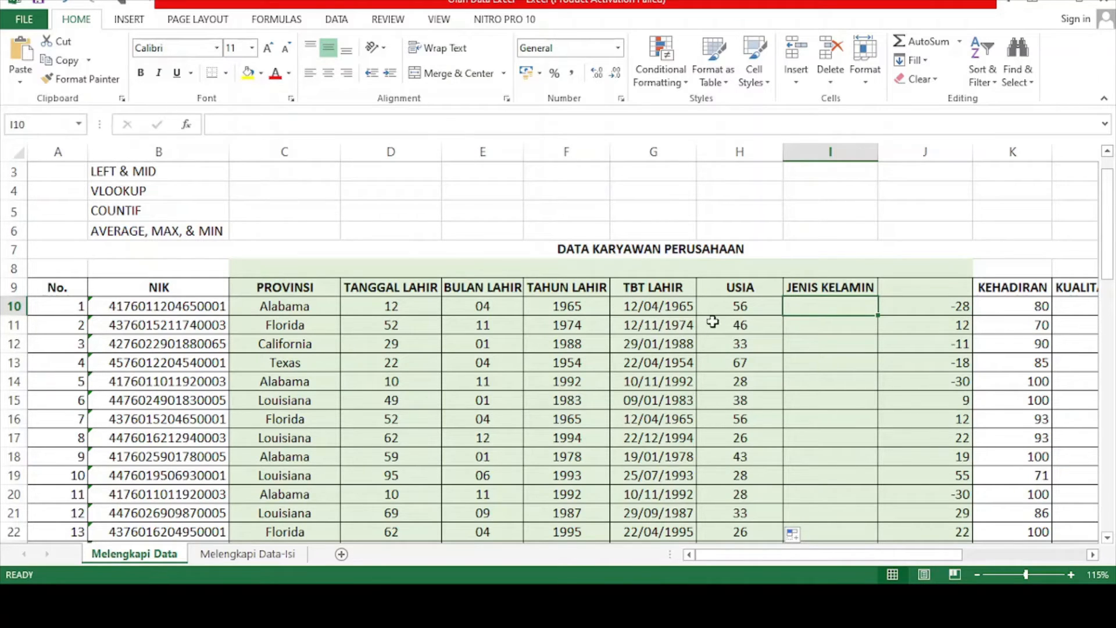
{"action": "left_click", "coordinate": [931, 306]}
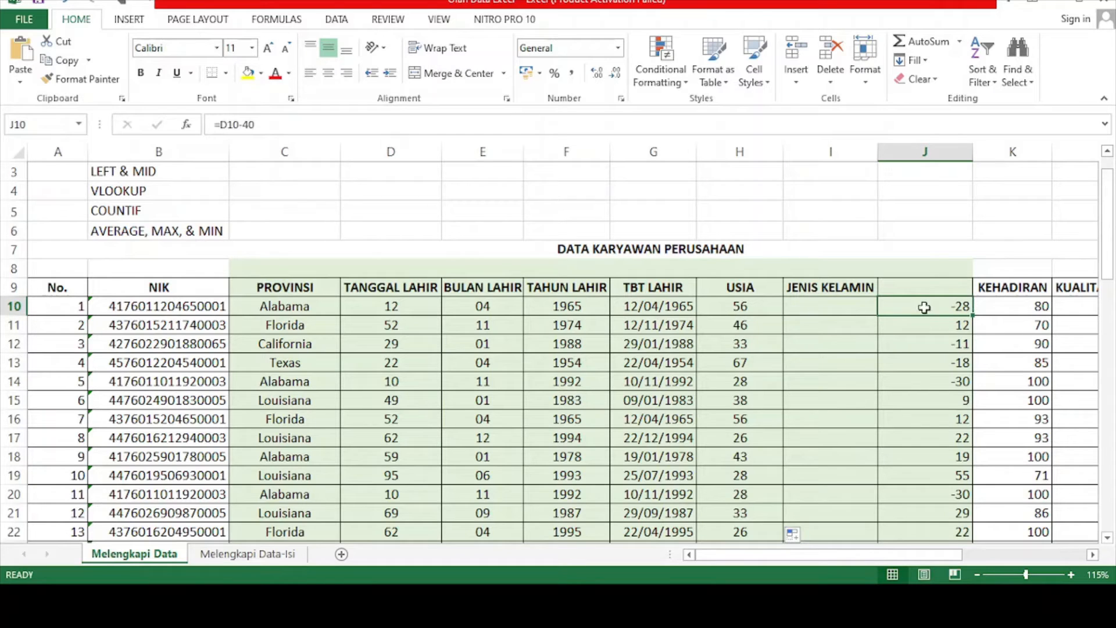
{"action": "left_click", "coordinate": [852, 309]}
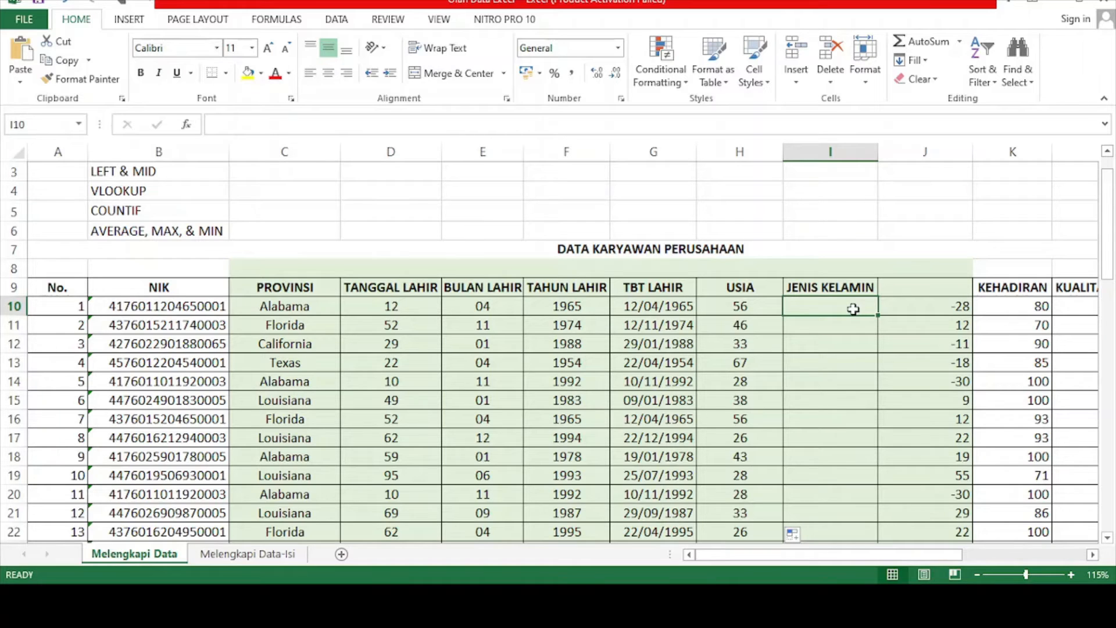
{"action": "type", "text": "="}
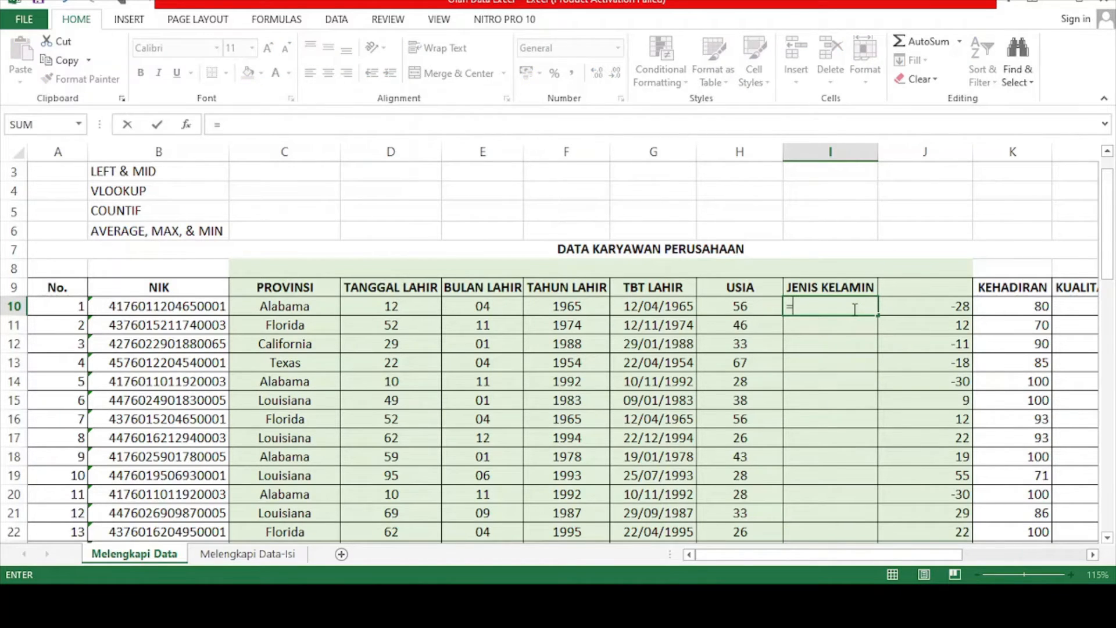
{"action": "type", "text": "IF"}
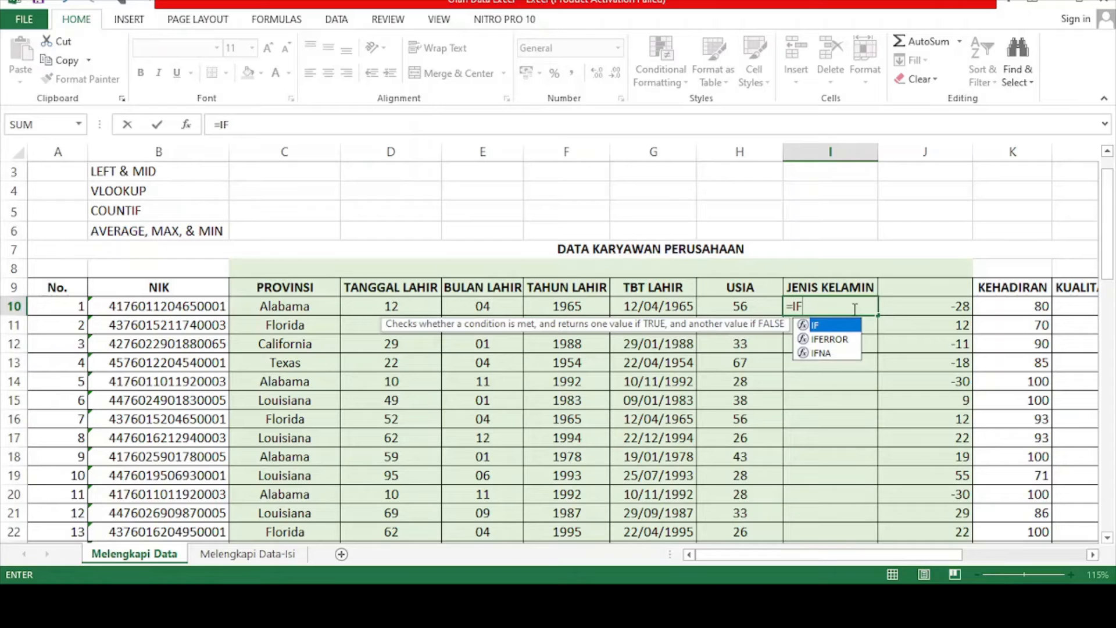
{"action": "type", "text": "("}
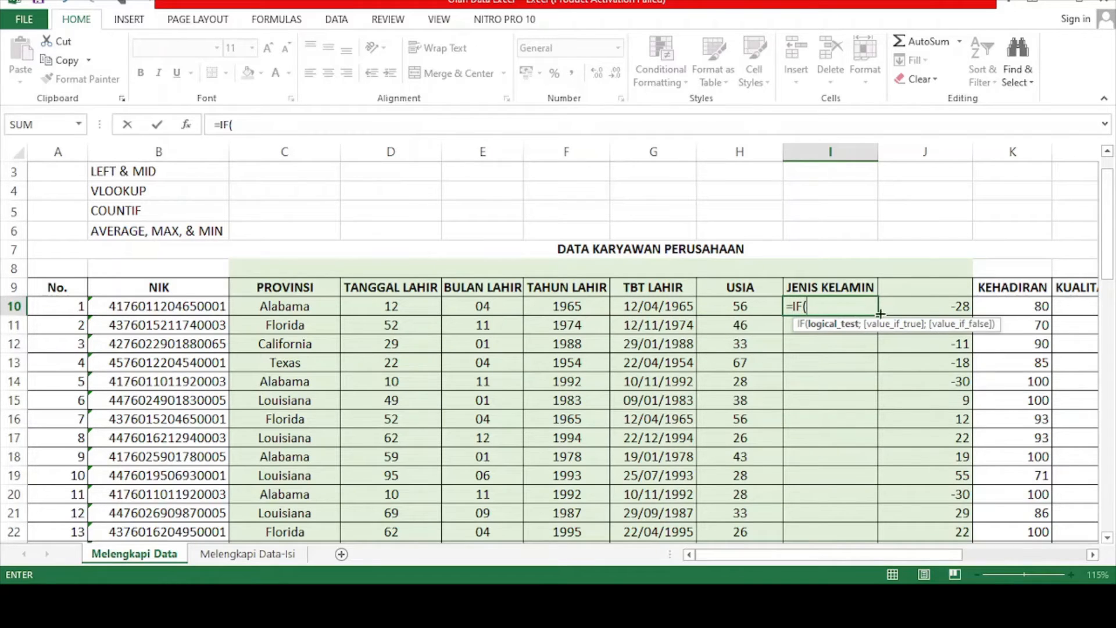
{"action": "left_click", "coordinate": [924, 306]}
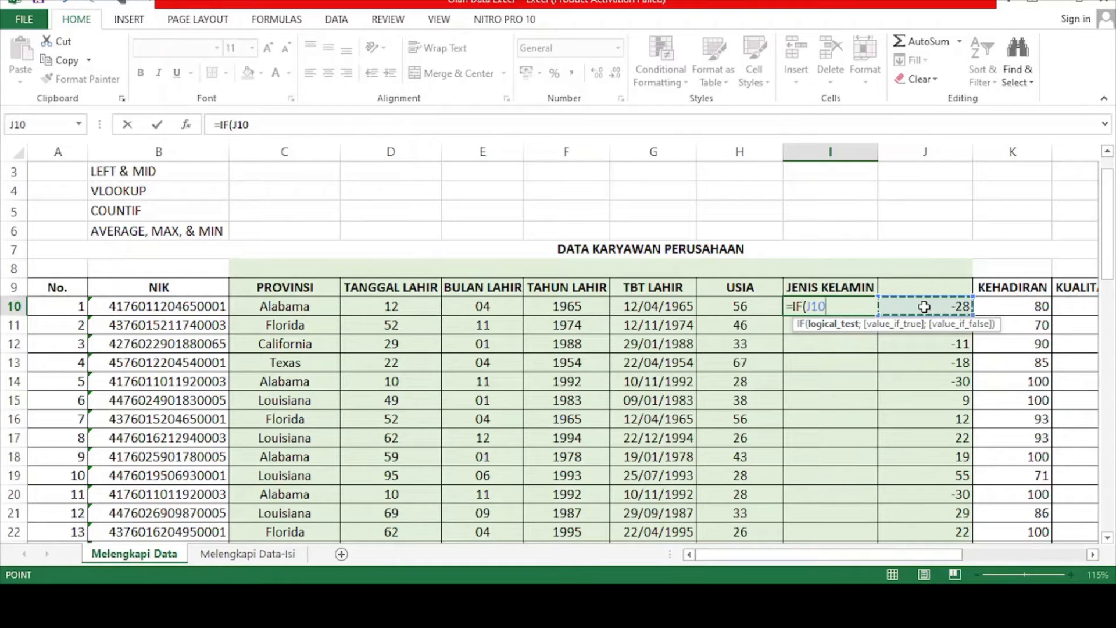
Complete the I10 formula with the condition <0, returning "Laki-Laki" if true and "Perempuan" otherwise.
{"action": "type", "text": "<0;\"I"}
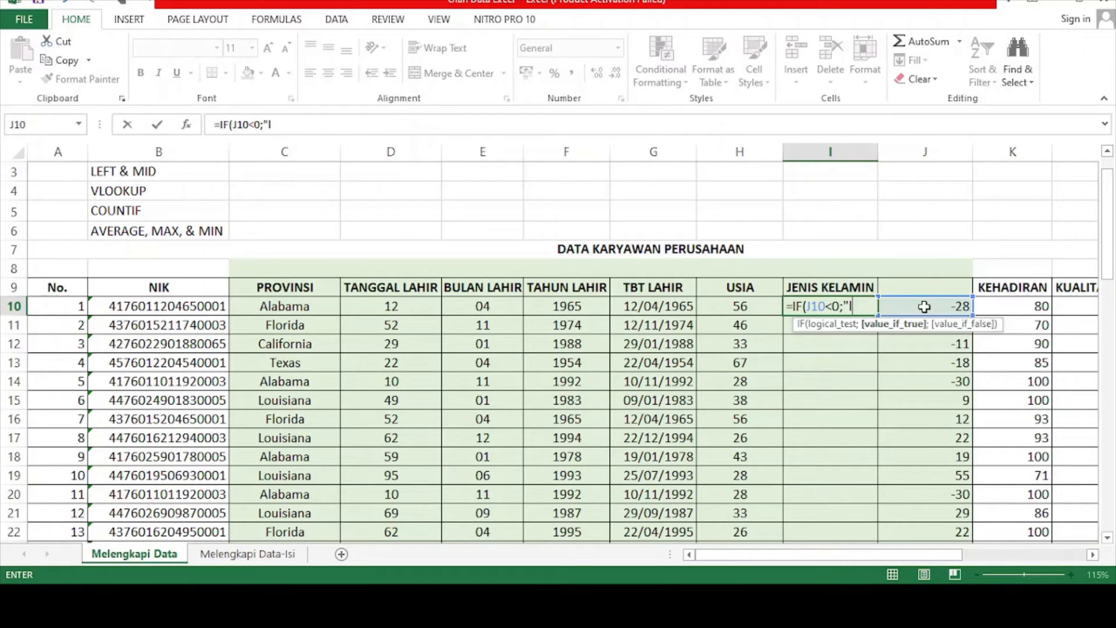
{"action": "key", "text": "BackSpace"}
{"action": "type", "text": "Laki-Laki\""}
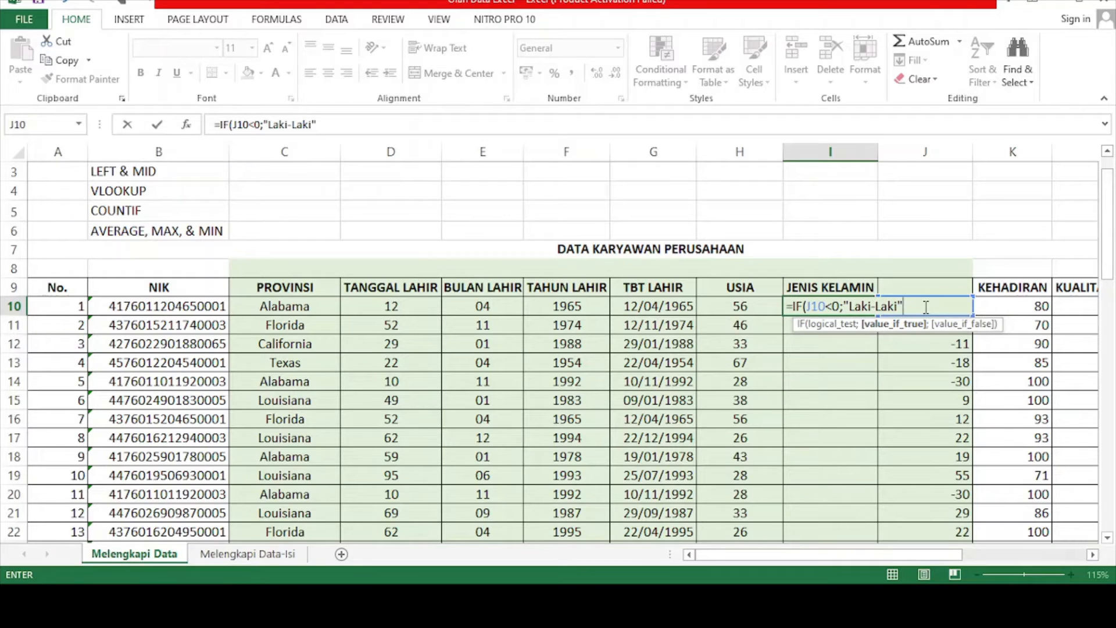
{"action": "type", "text": ";\"Perempi"}
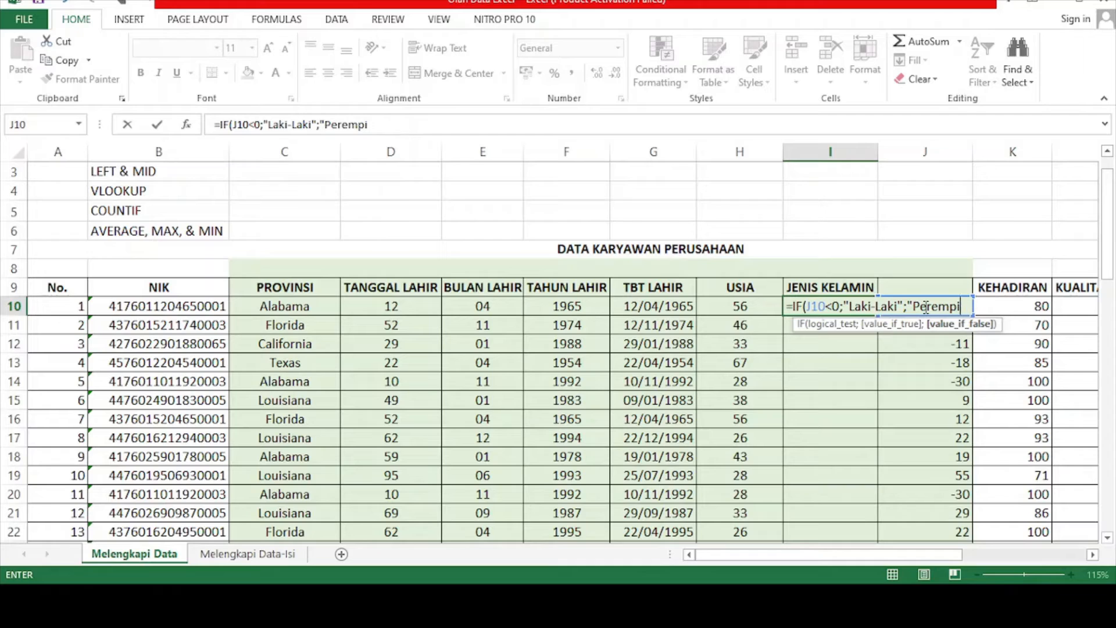
{"action": "key", "text": "BackSpace"}
{"action": "type", "text": "uan\")"}
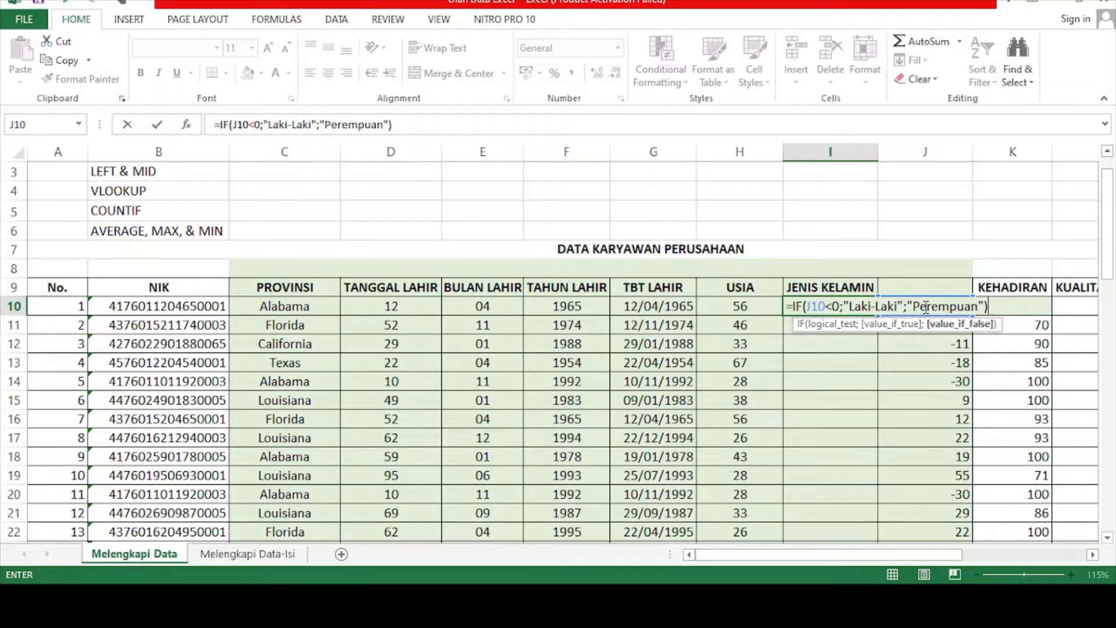
{"action": "key", "text": "Return"}
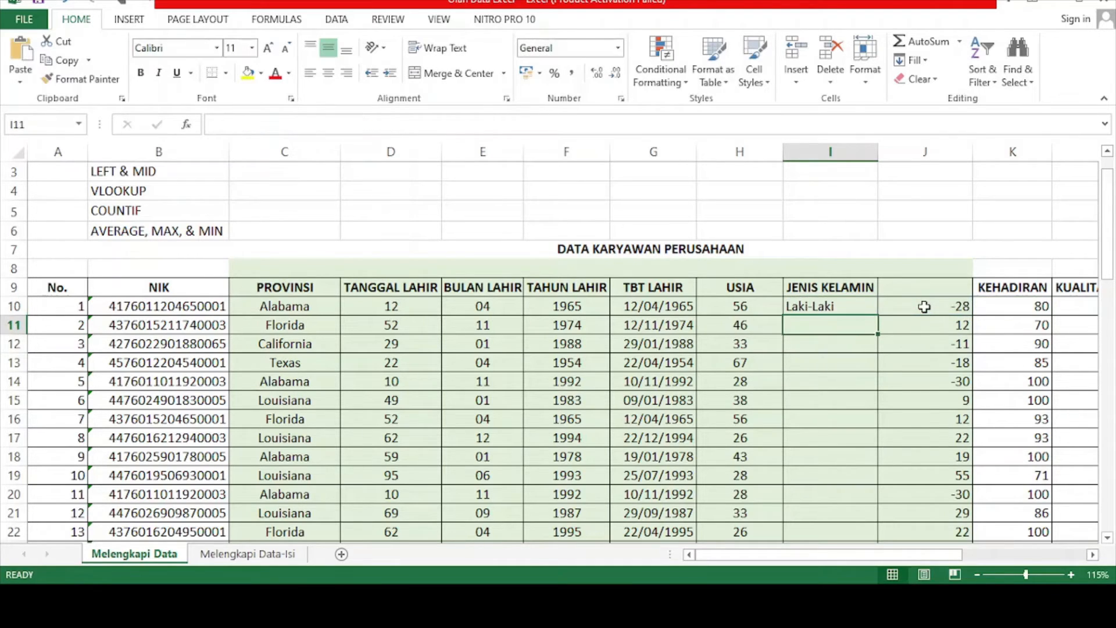
Copy the JENIS KELAMIN formula from I10 down the column for every employee and narrow helper column J.
{"action": "left_click", "coordinate": [864, 312]}
{"action": "double_click", "coordinate": [878, 317]}
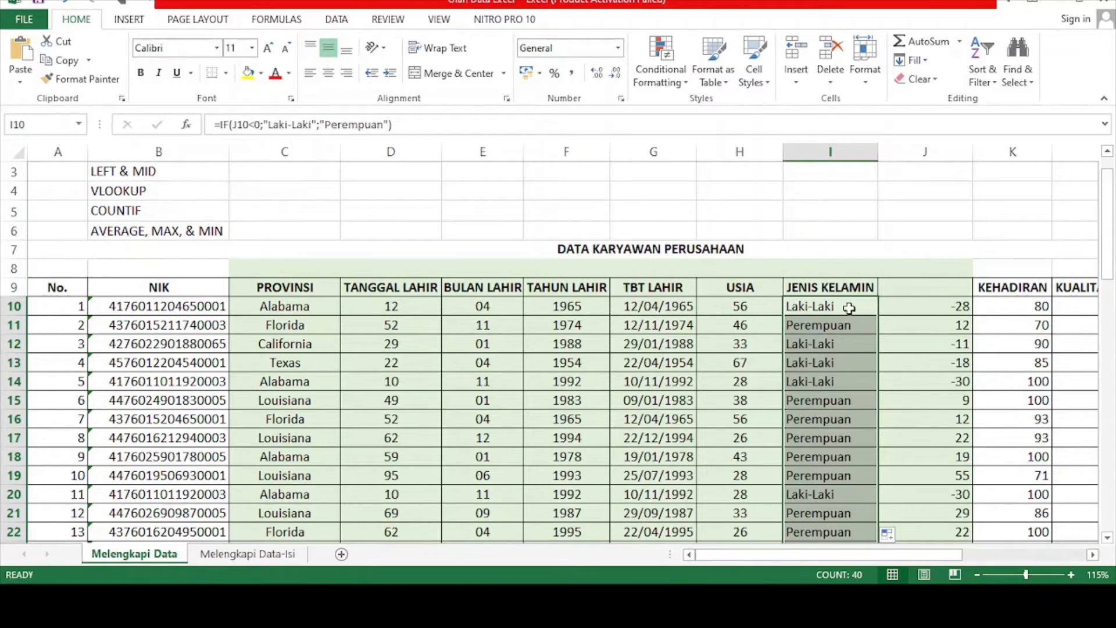
{"action": "left_click", "coordinate": [848, 314]}
{"action": "left_click", "coordinate": [849, 329]}
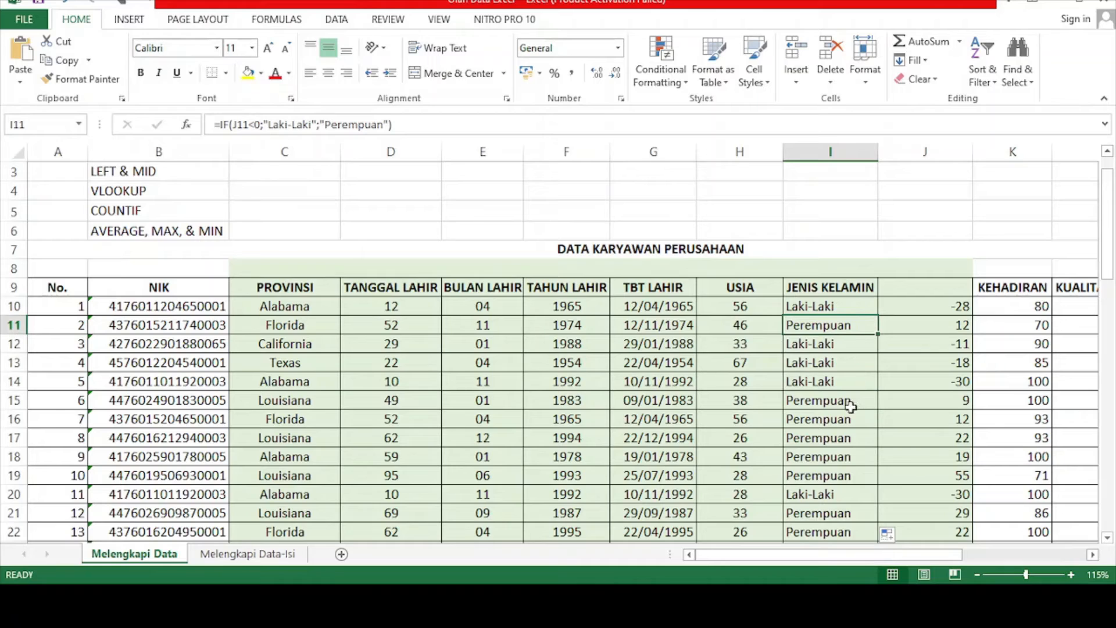
{"action": "left_click", "coordinate": [848, 306]}
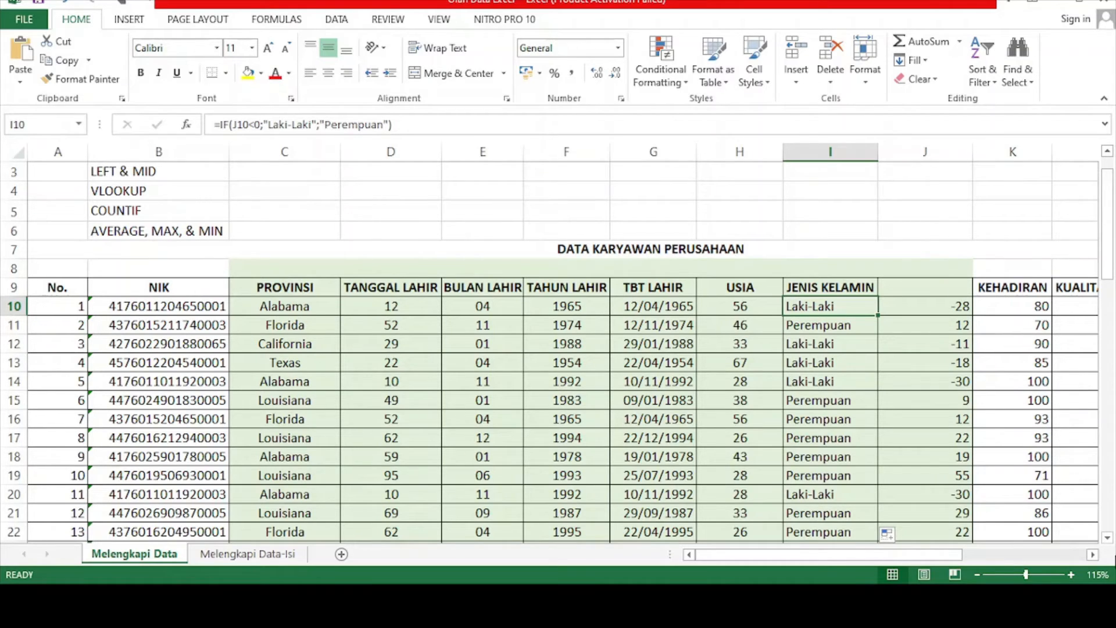
{"action": "left_click_drag", "start_coordinate": [968, 156], "coordinate": [889, 168]}
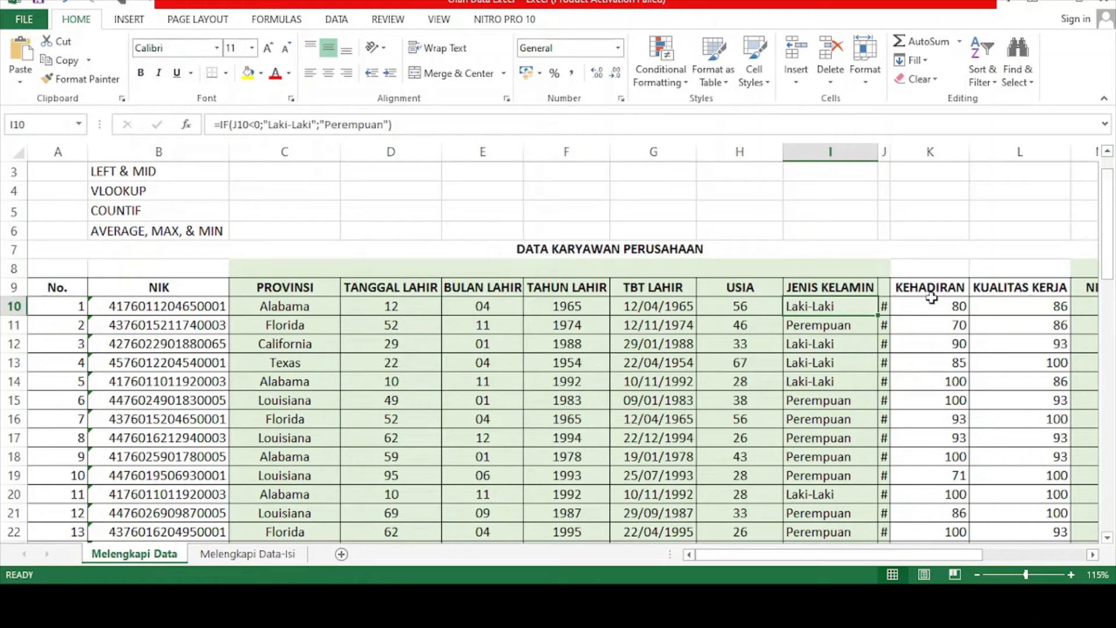
Examine the first employee's KEHADIRAN and KUALITAS KERJA scores and the Bobot Nilai weights, then return to NILAI cell M10.
{"action": "left_click_drag", "start_coordinate": [884, 556], "coordinate": [924, 559]}
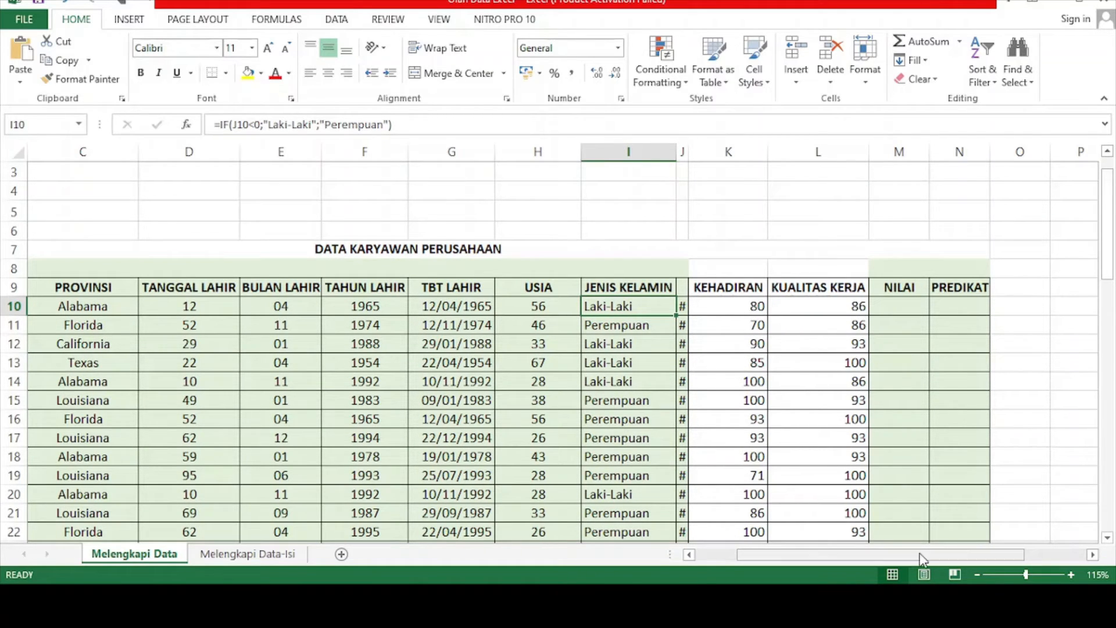
{"action": "left_click_drag", "start_coordinate": [929, 559], "coordinate": [969, 563]}
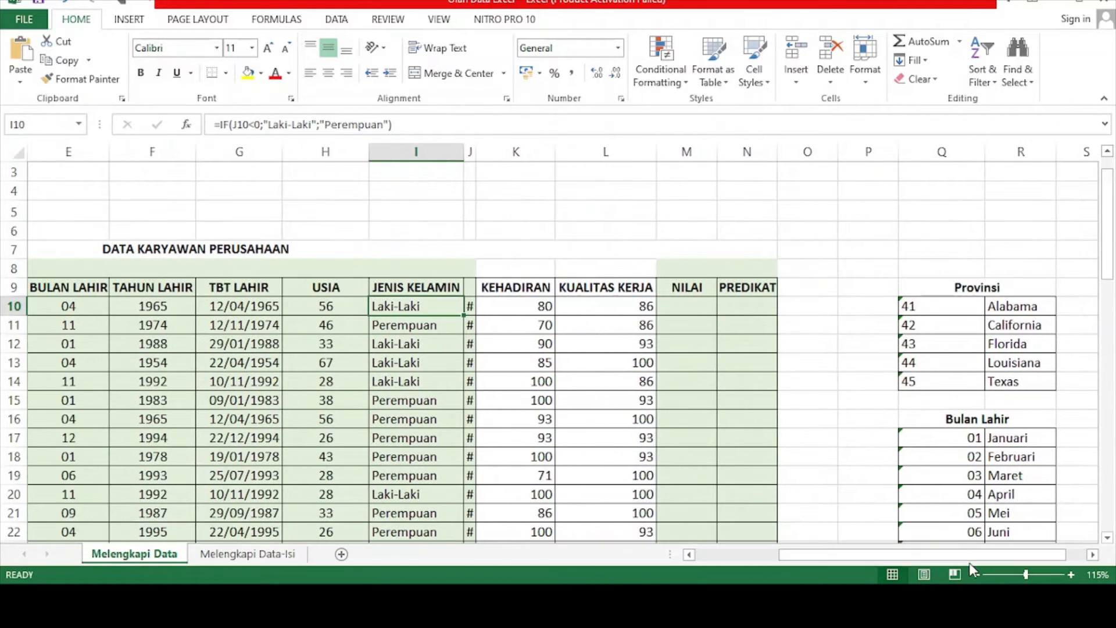
{"action": "left_click", "coordinate": [526, 306]}
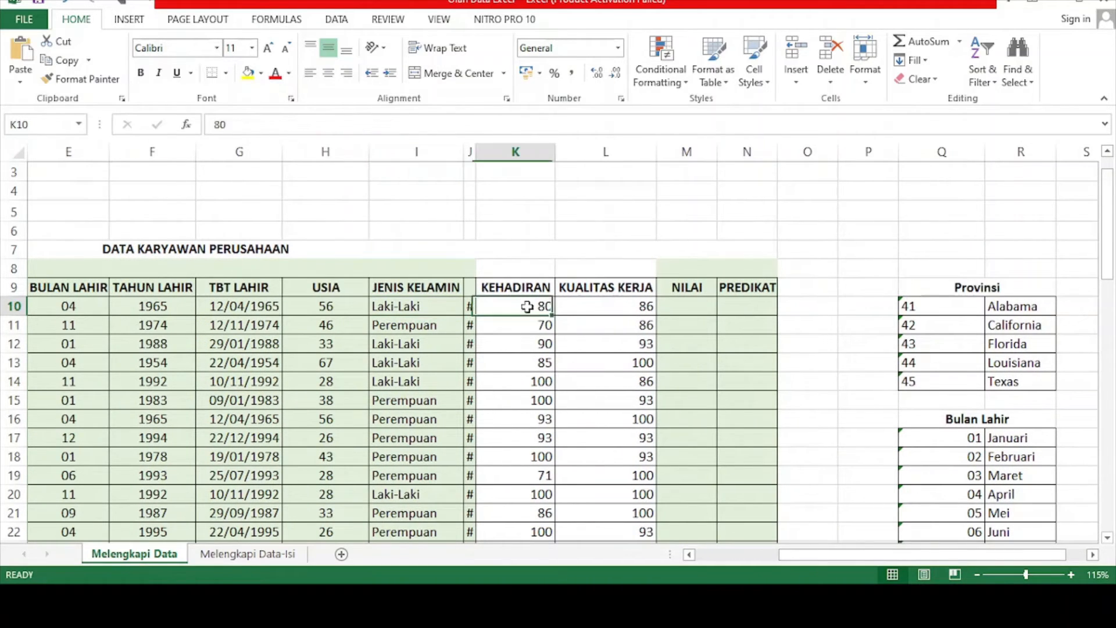
{"action": "left_click", "coordinate": [601, 302]}
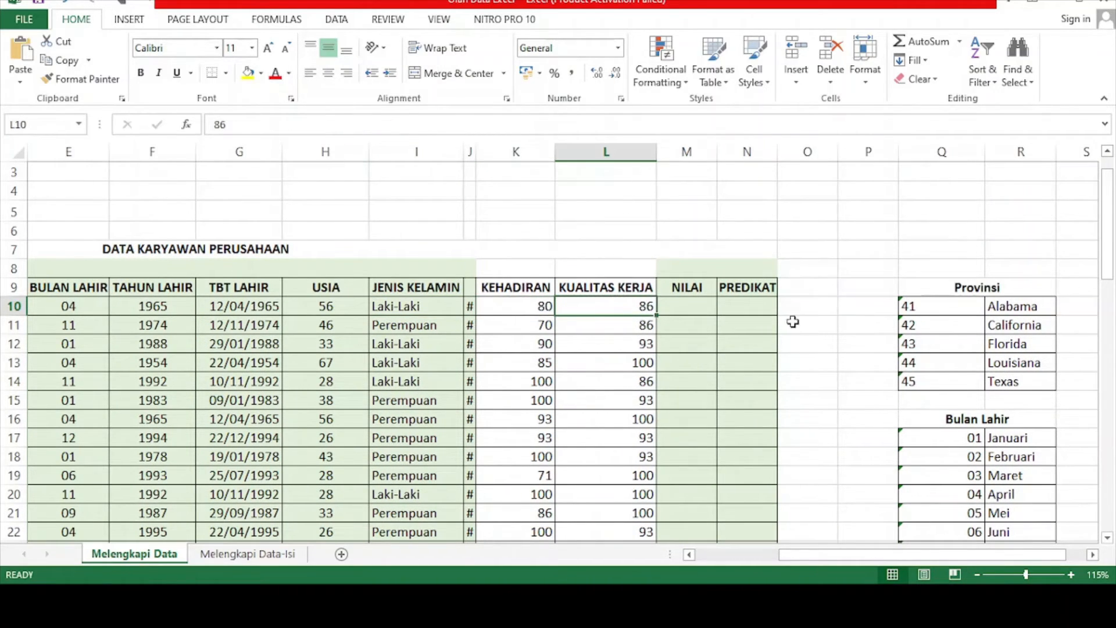
{"action": "left_click", "coordinate": [678, 304]}
{"action": "scroll", "coordinate": [837, 390], "scroll_direction": "down", "scroll_amount": 4}
{"action": "scroll", "coordinate": [837, 390], "scroll_direction": "down", "scroll_amount": 3}
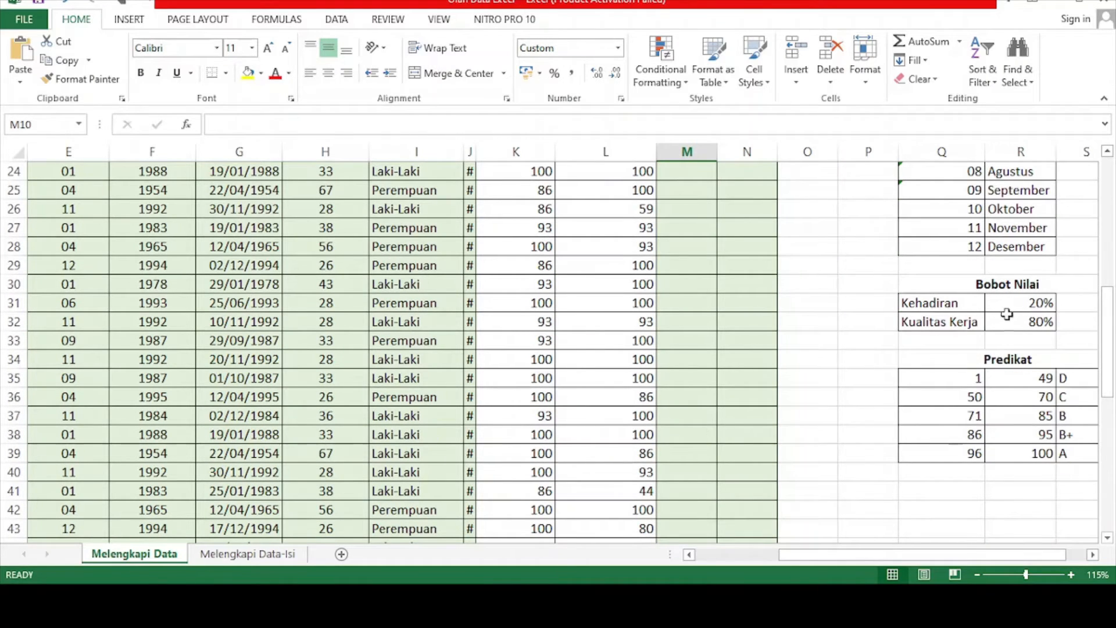
{"action": "left_click", "coordinate": [1026, 302]}
{"action": "left_click", "coordinate": [1026, 321]}
{"action": "scroll", "coordinate": [878, 325], "scroll_direction": "up", "scroll_amount": 8}
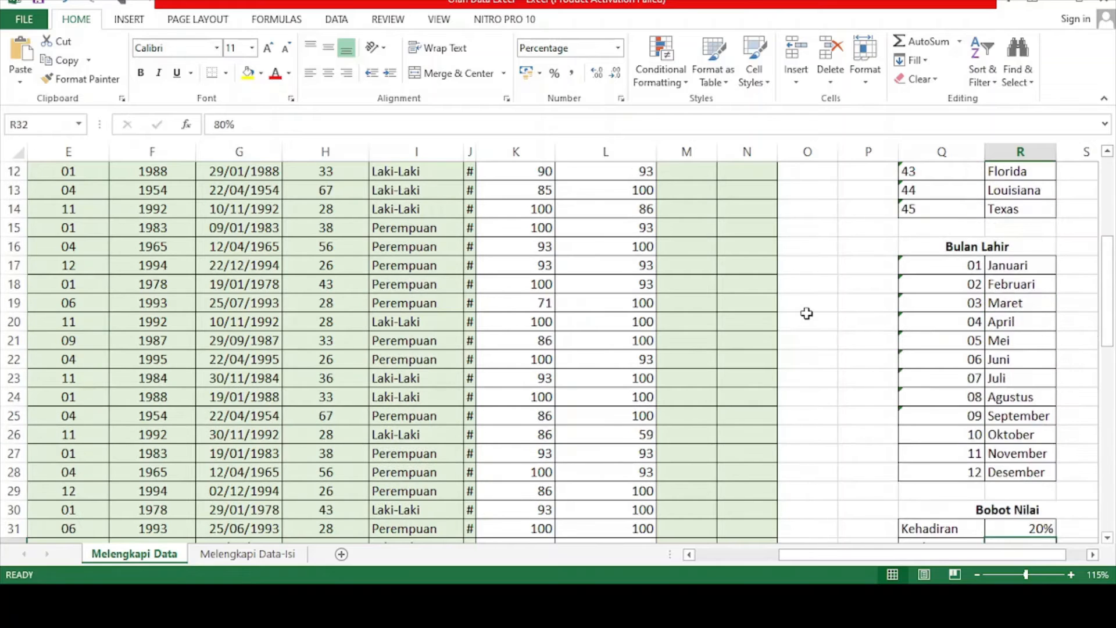
{"action": "left_click", "coordinate": [686, 354]}
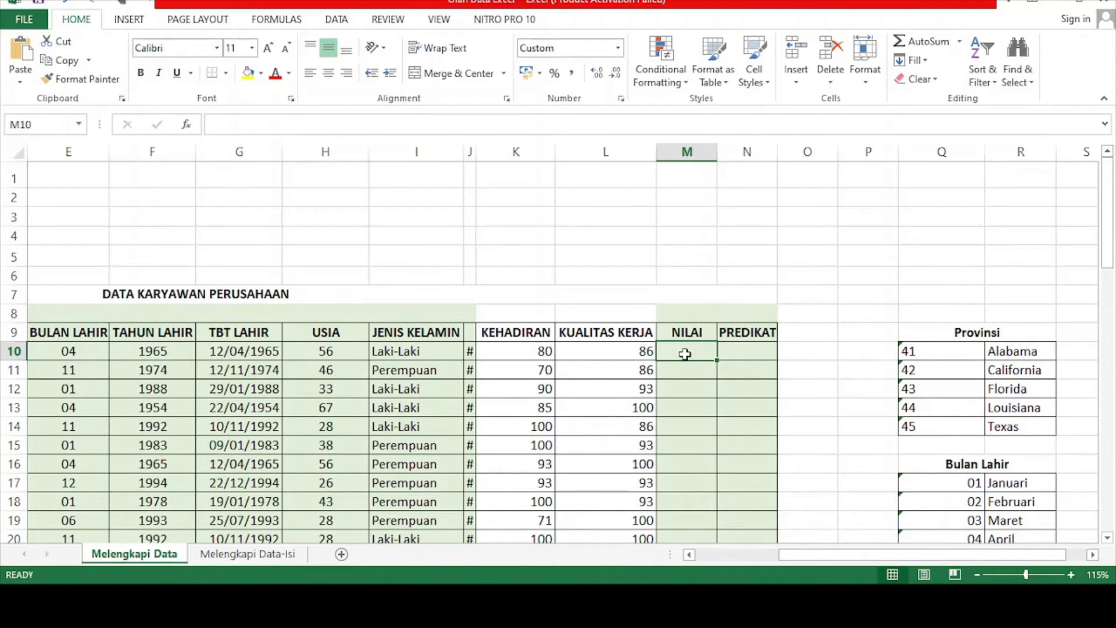
Start the NILAI formula in M10 with attendance weighted at 20%, in parentheses: =(K10*20%).
{"action": "type", "text": "="}
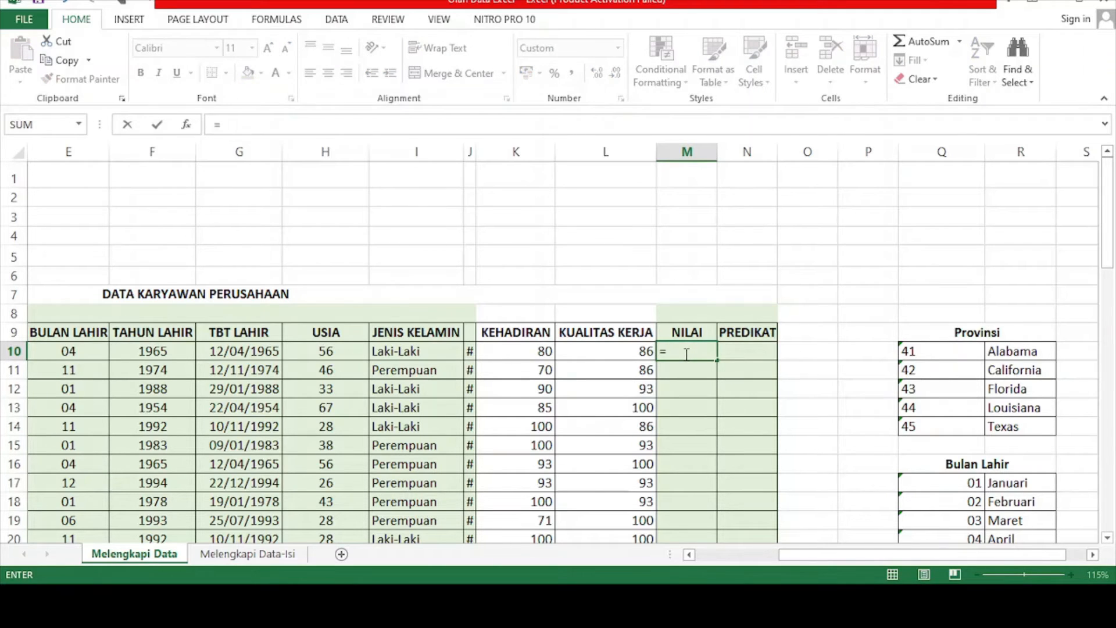
{"action": "left_click", "coordinate": [533, 352]}
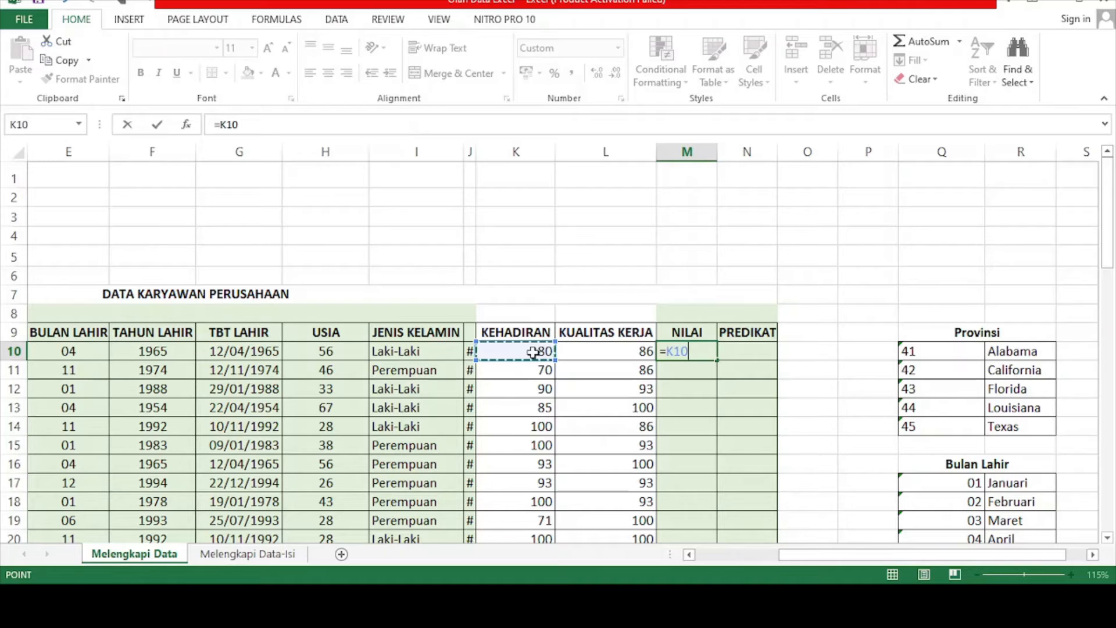
{"action": "type", "text": "*20"}
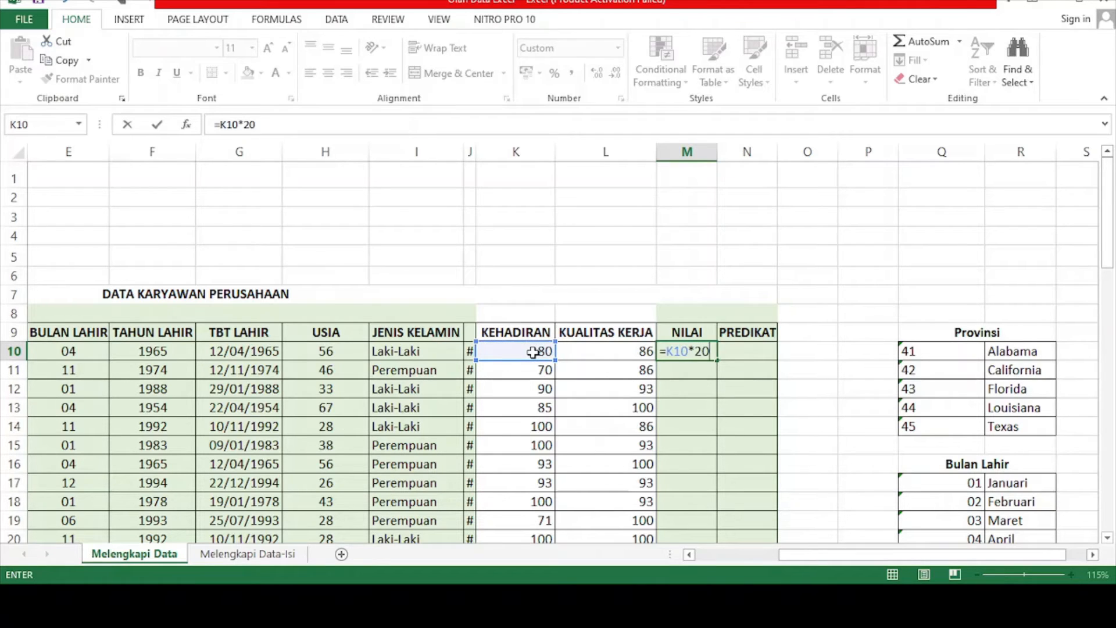
{"action": "type", "text": "%)"}
{"action": "left_click", "coordinate": [666, 351]}
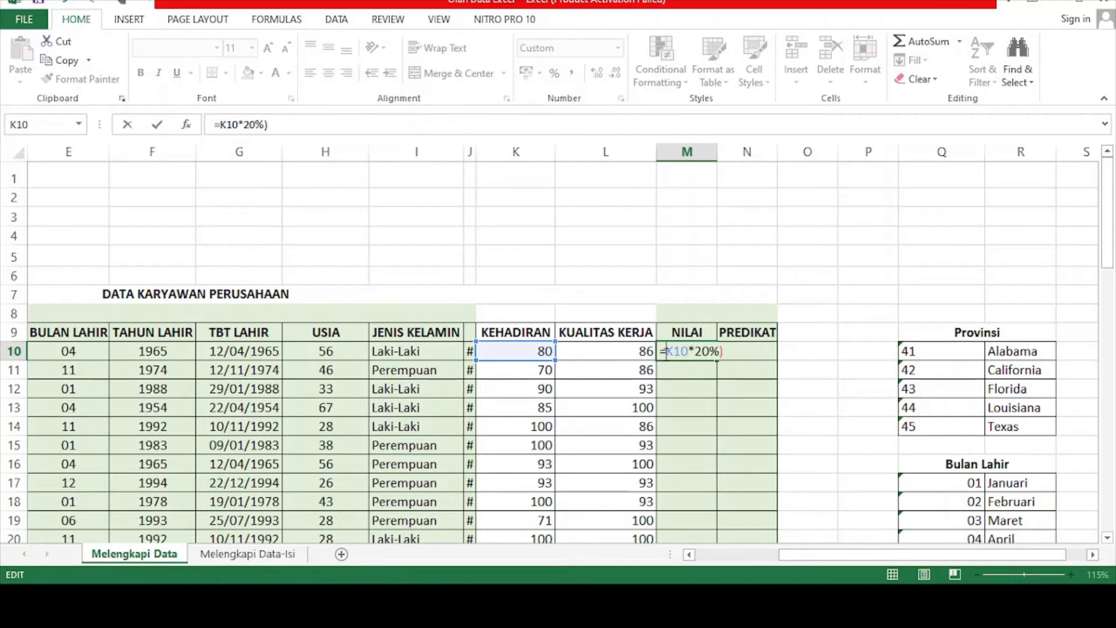
{"action": "type", "text": "("}
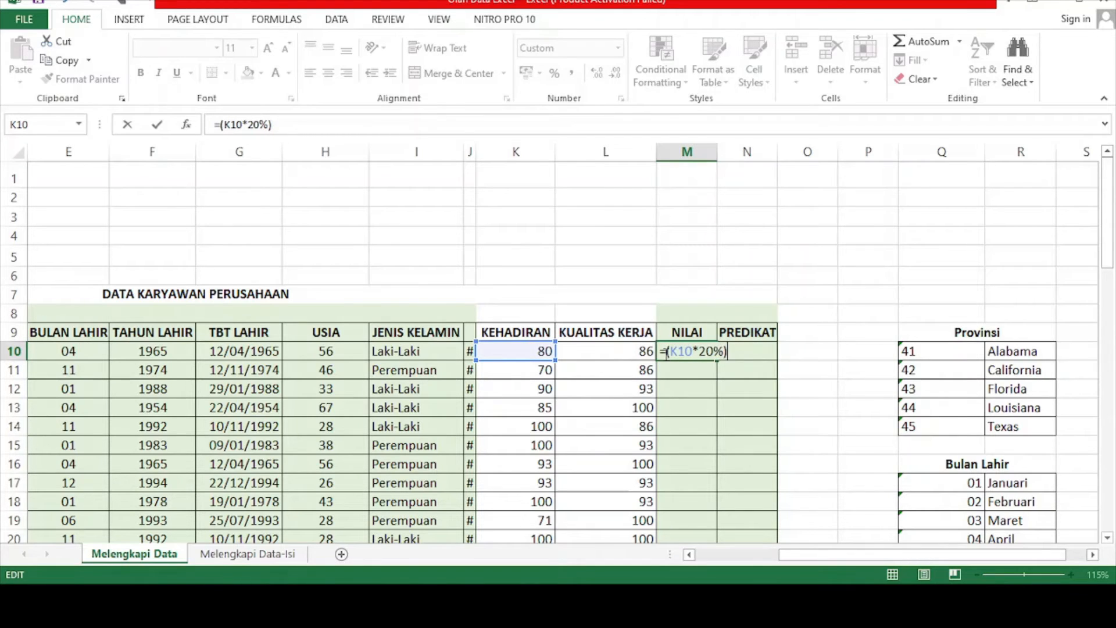
Complete the M10 formula by adding work quality weighted at 80%: =(K10*20%)+(L10*80%).
{"action": "left_click", "coordinate": [618, 353]}
{"action": "key", "text": "BackSpace"}
{"action": "key", "text": "BackSpace"}
{"action": "key", "text": "BackSpace"}
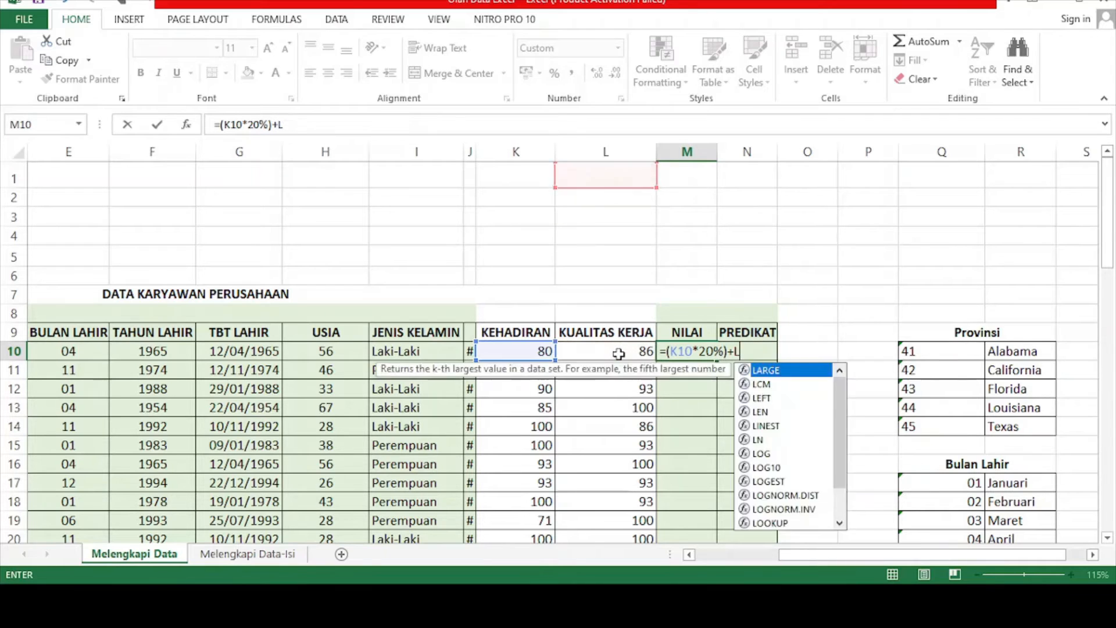
{"action": "type", "text": "("}
{"action": "left_click", "coordinate": [618, 353]}
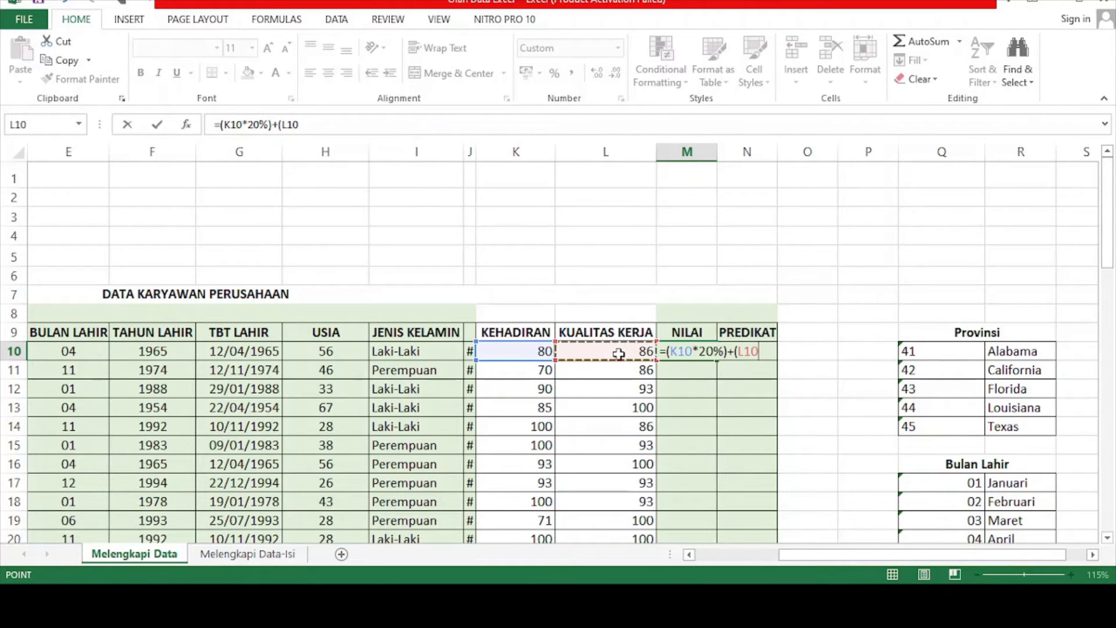
{"action": "type", "text": "*"}
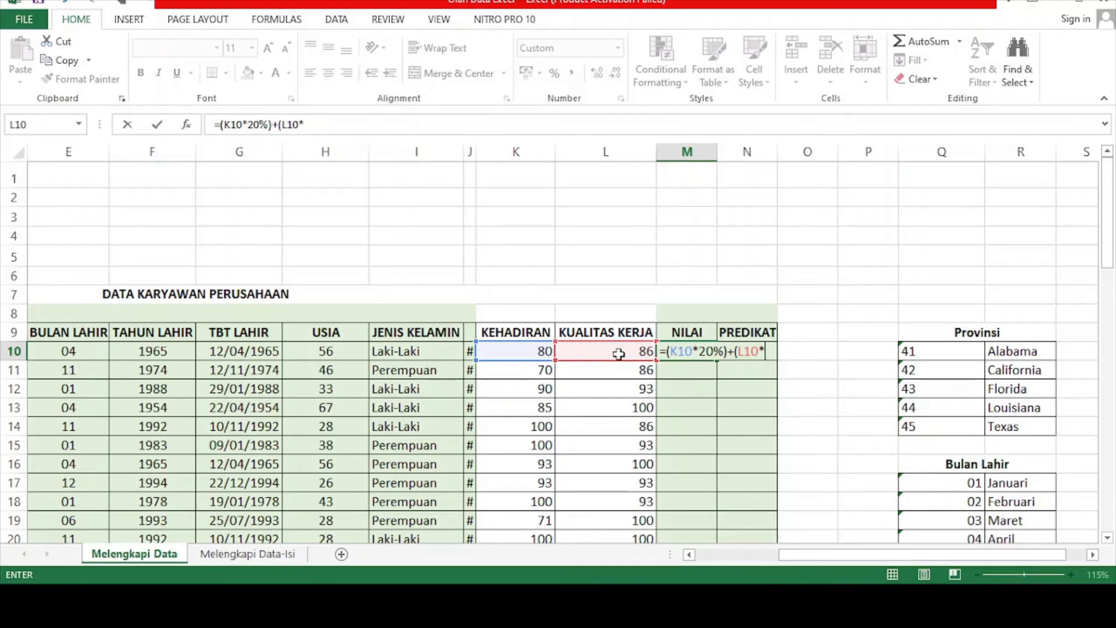
{"action": "type", "text": "80%)"}
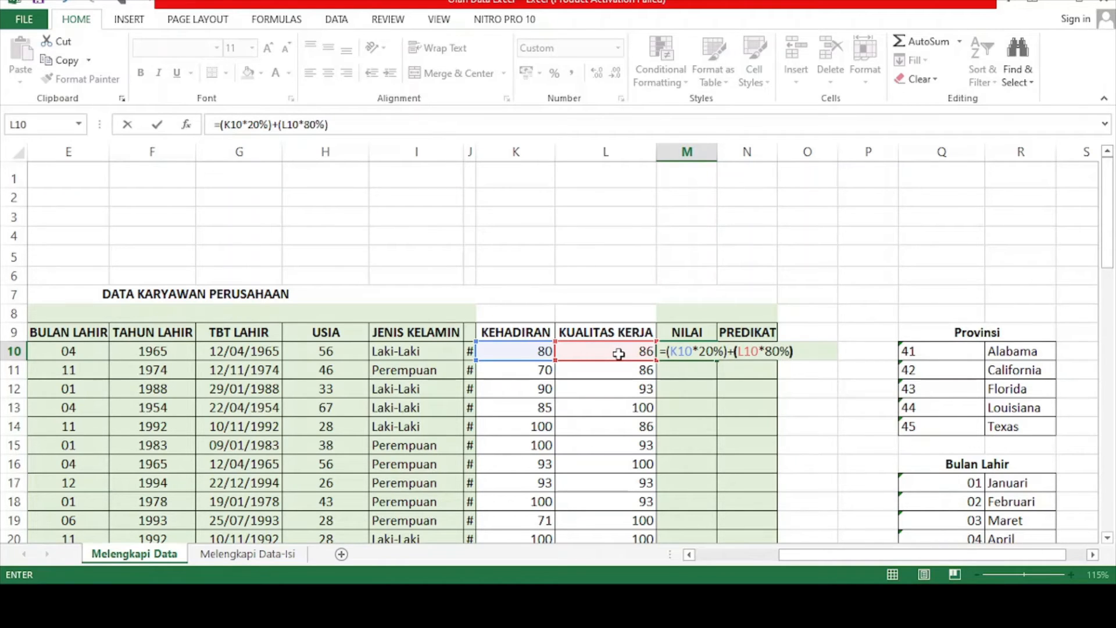
{"action": "key", "text": "Return"}
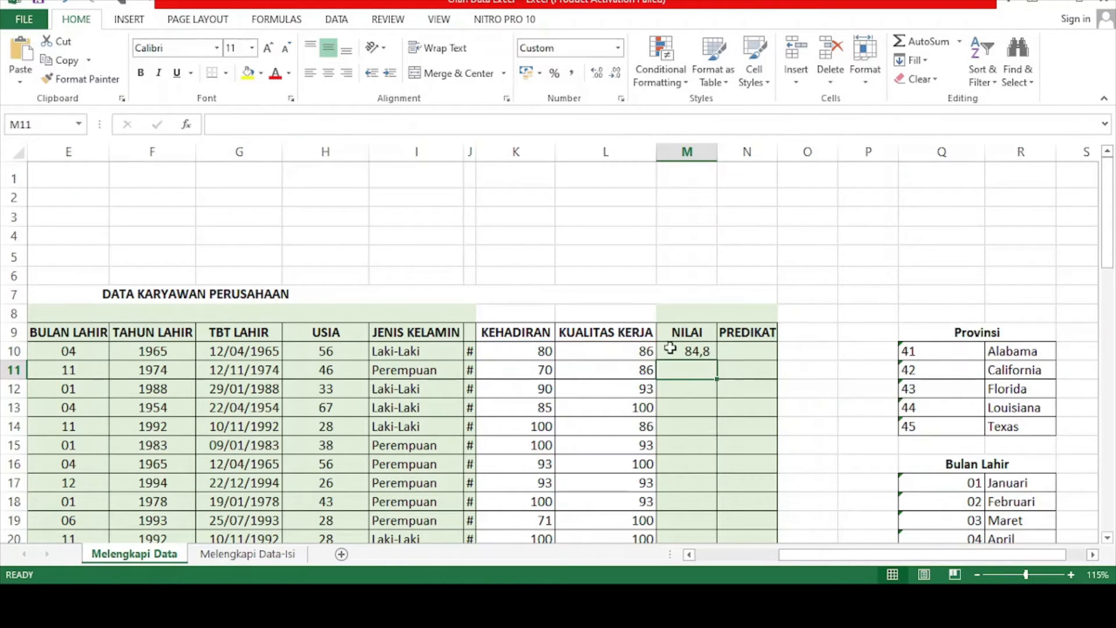
Fill the M10 formula down the whole NILAI column.
{"action": "left_click", "coordinate": [692, 352]}
{"action": "double_click", "coordinate": [718, 360]}
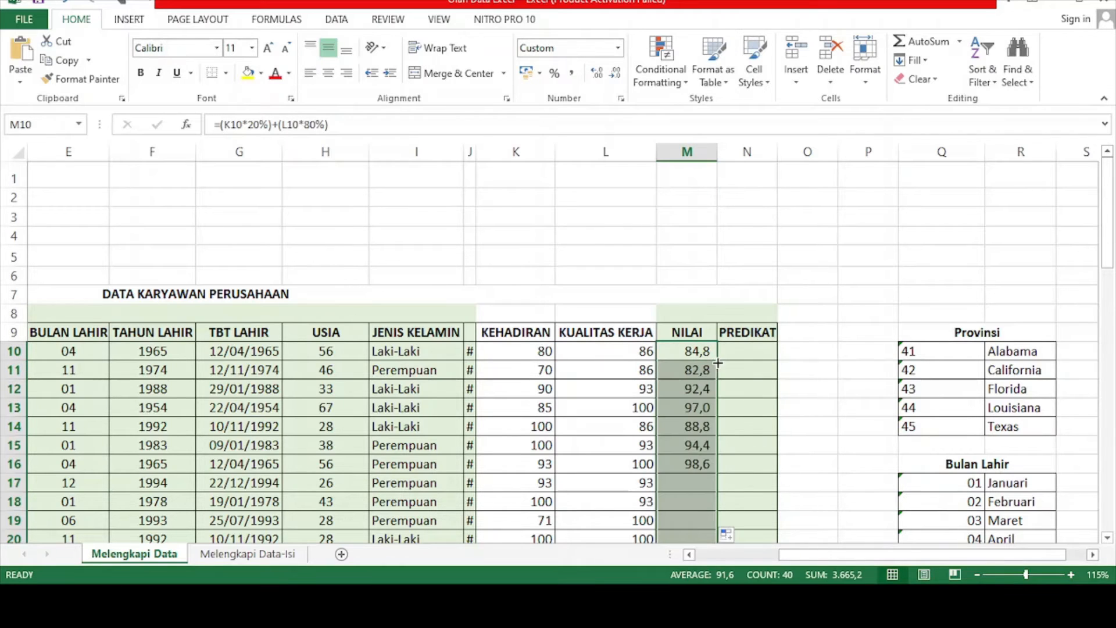
{"action": "left_click", "coordinate": [691, 312]}
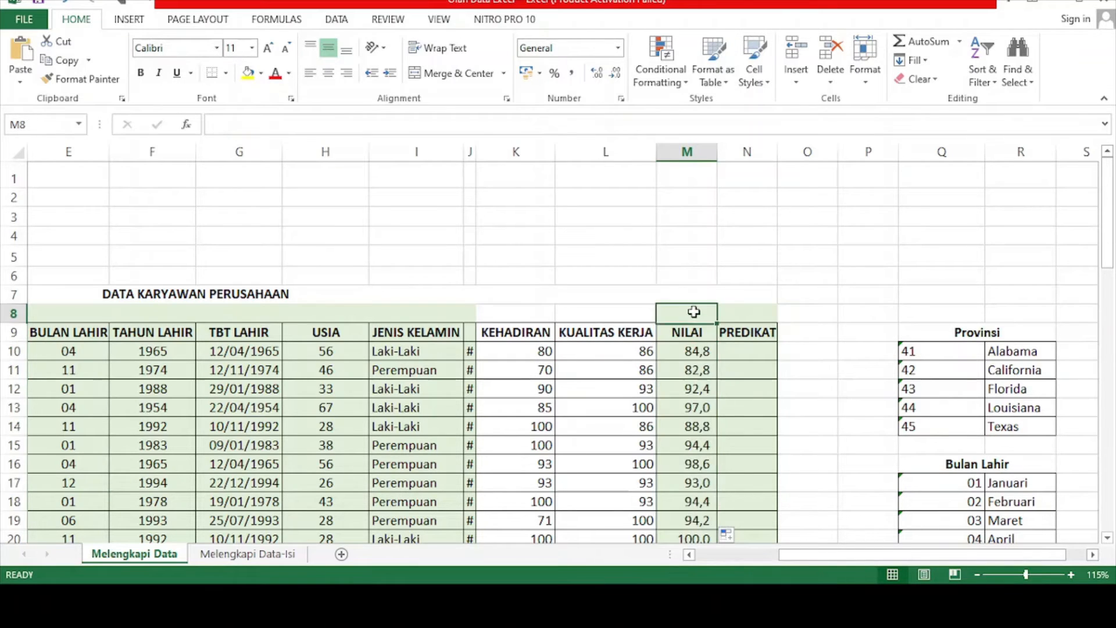
Examine the Predikat reference table in Q35:S39 for its score ranges and matching grades.
{"action": "left_click", "coordinate": [733, 354]}
{"action": "scroll", "coordinate": [919, 396], "scroll_direction": "down", "scroll_amount": 7}
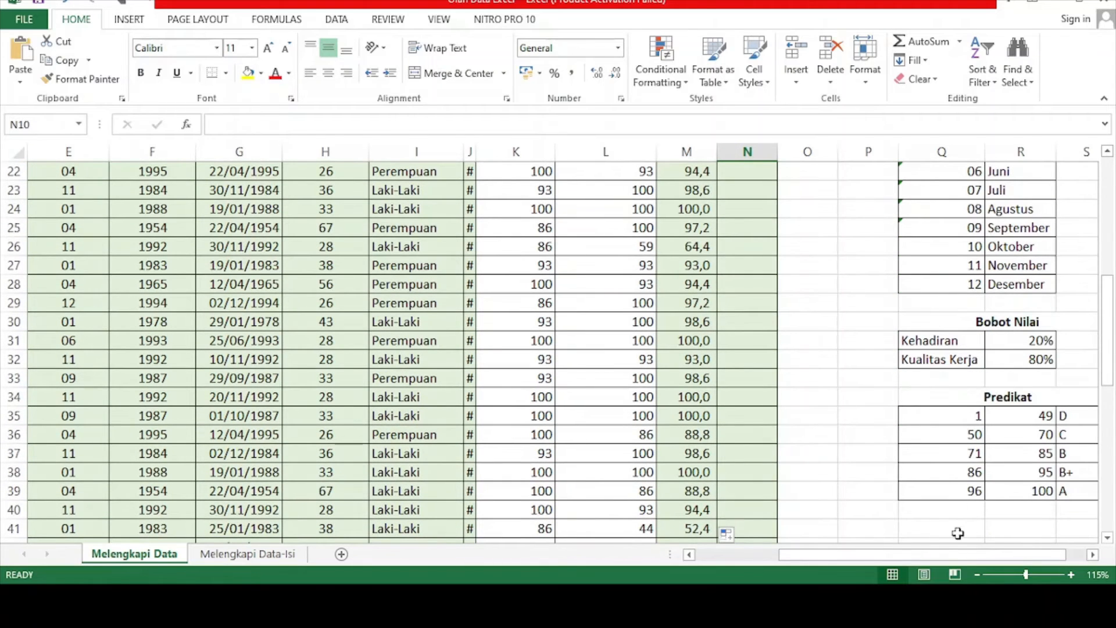
{"action": "left_click_drag", "start_coordinate": [957, 560], "coordinate": [972, 560]}
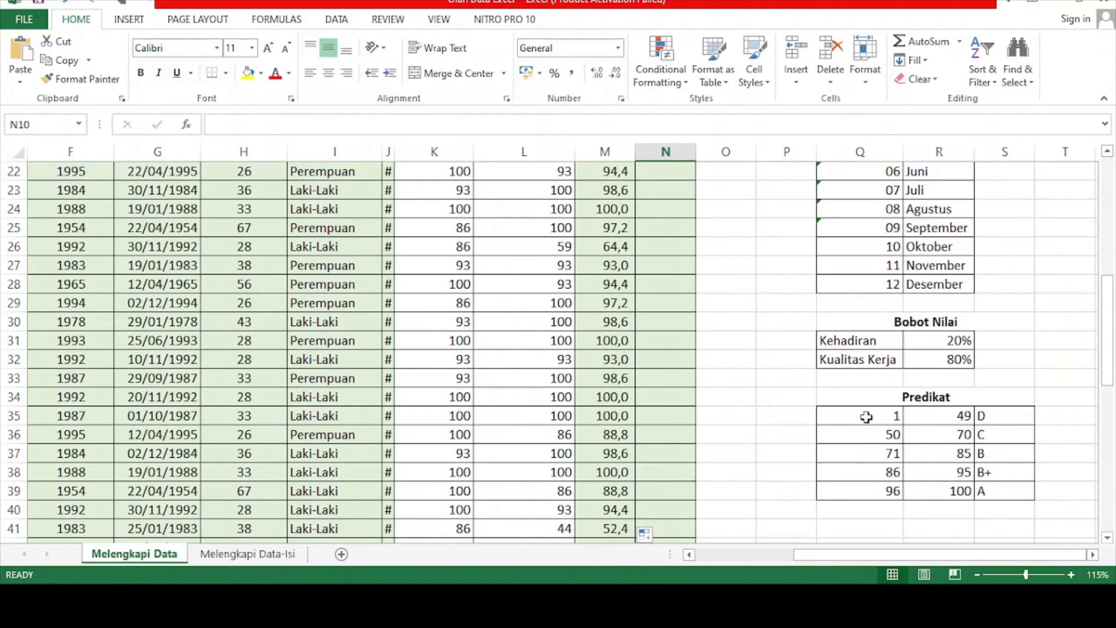
{"action": "left_click", "coordinate": [884, 418]}
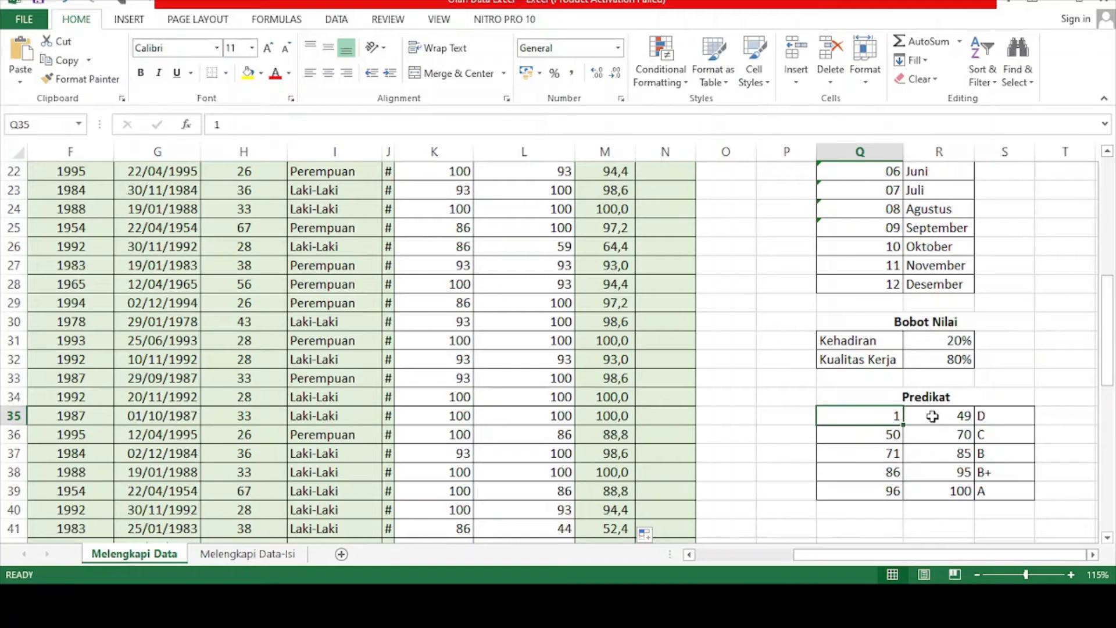
{"action": "left_click", "coordinate": [1002, 416]}
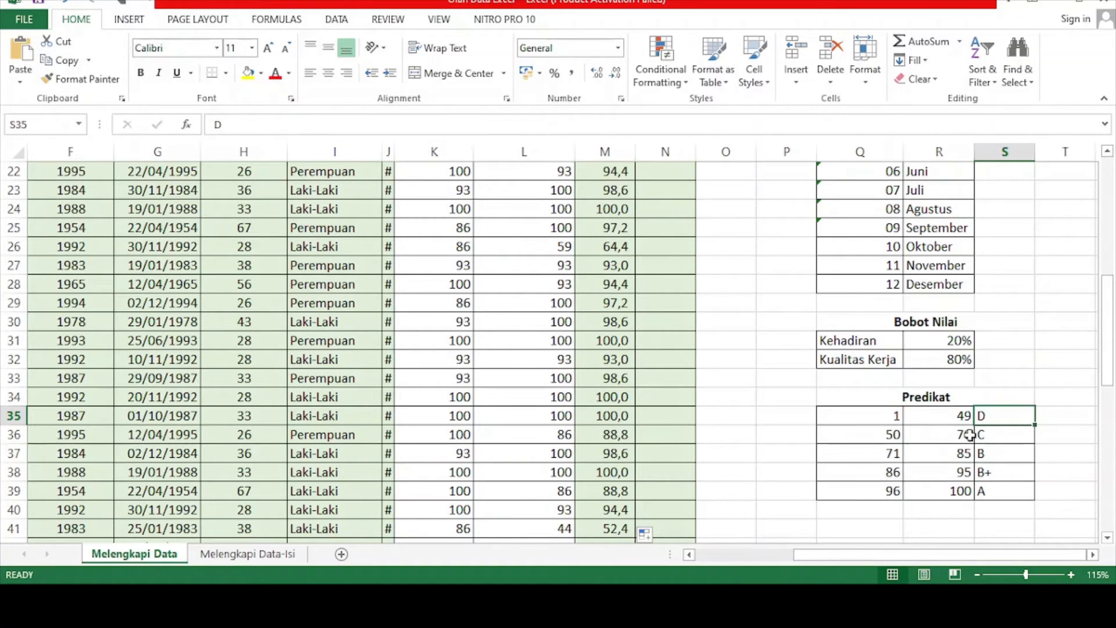
{"action": "scroll", "coordinate": [800, 421], "scroll_direction": "up", "scroll_amount": 7}
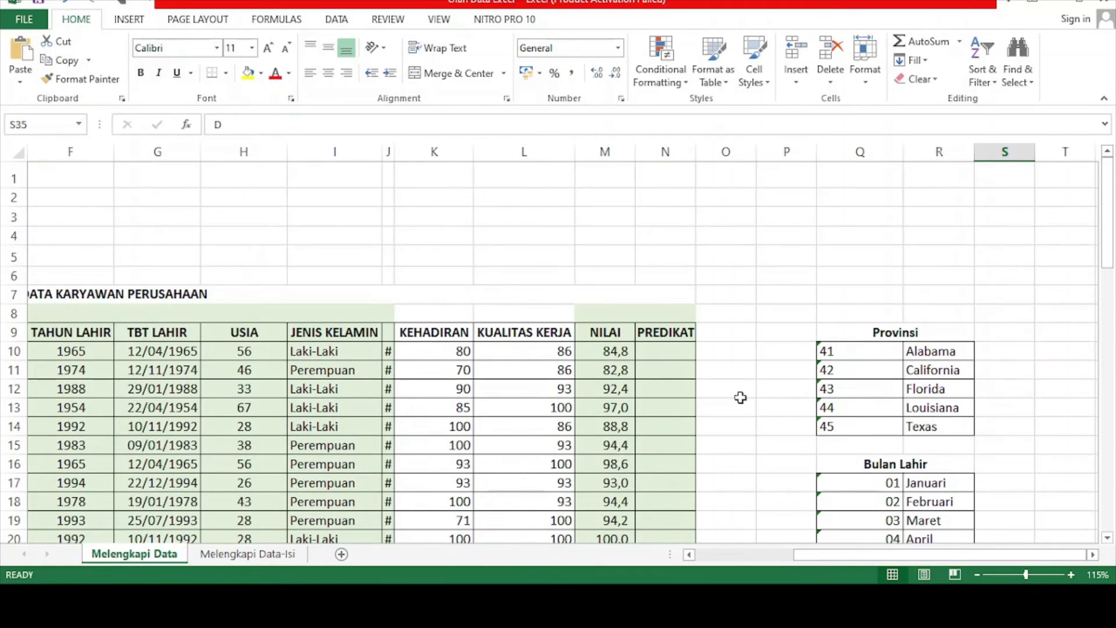
Write a VLOOKUP in N10 that looks up M10 in the Predikat table Q35:S39 and returns column 3.
{"action": "left_click", "coordinate": [675, 354]}
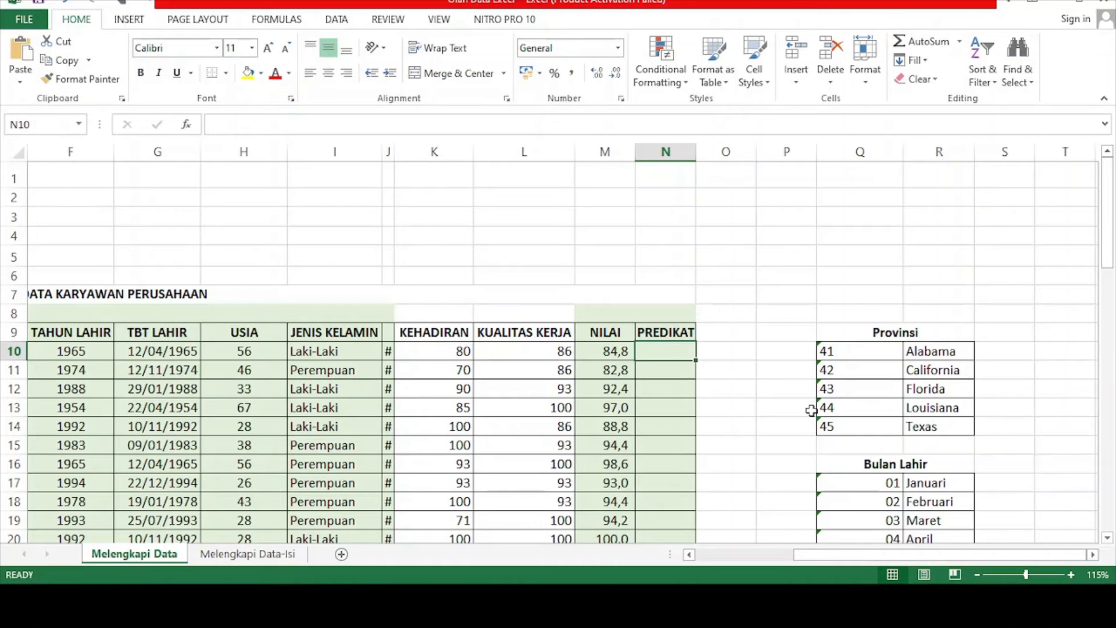
{"action": "scroll", "coordinate": [905, 463], "scroll_direction": "down", "scroll_amount": 4}
{"action": "scroll", "coordinate": [904, 464], "scroll_direction": "up", "scroll_amount": 4}
{"action": "type", "text": "=vlook"}
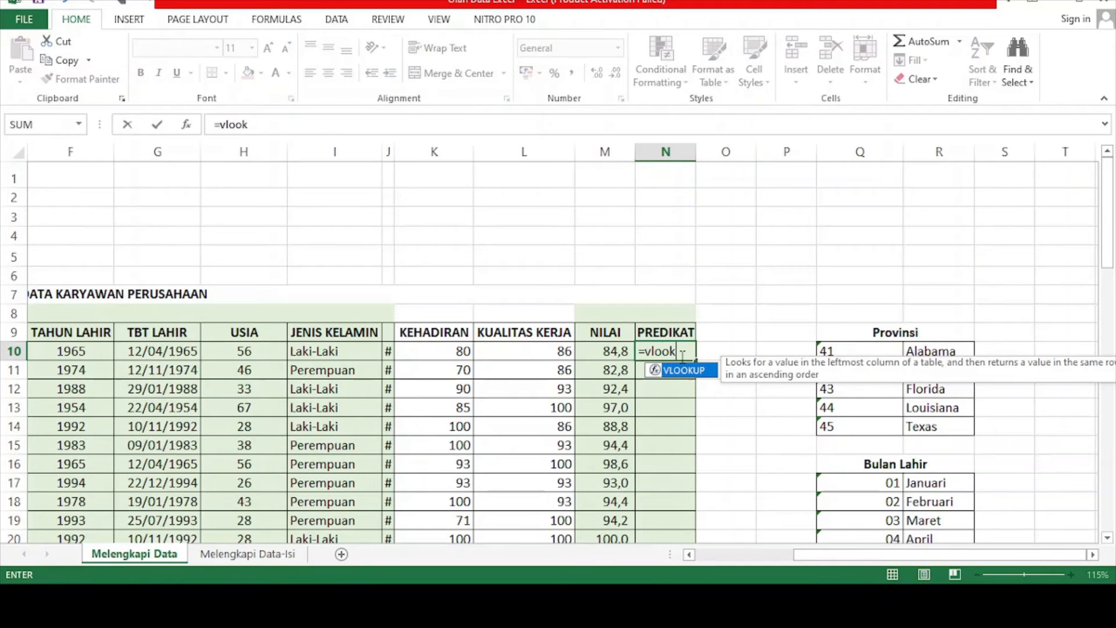
{"action": "type", "text": "up("}
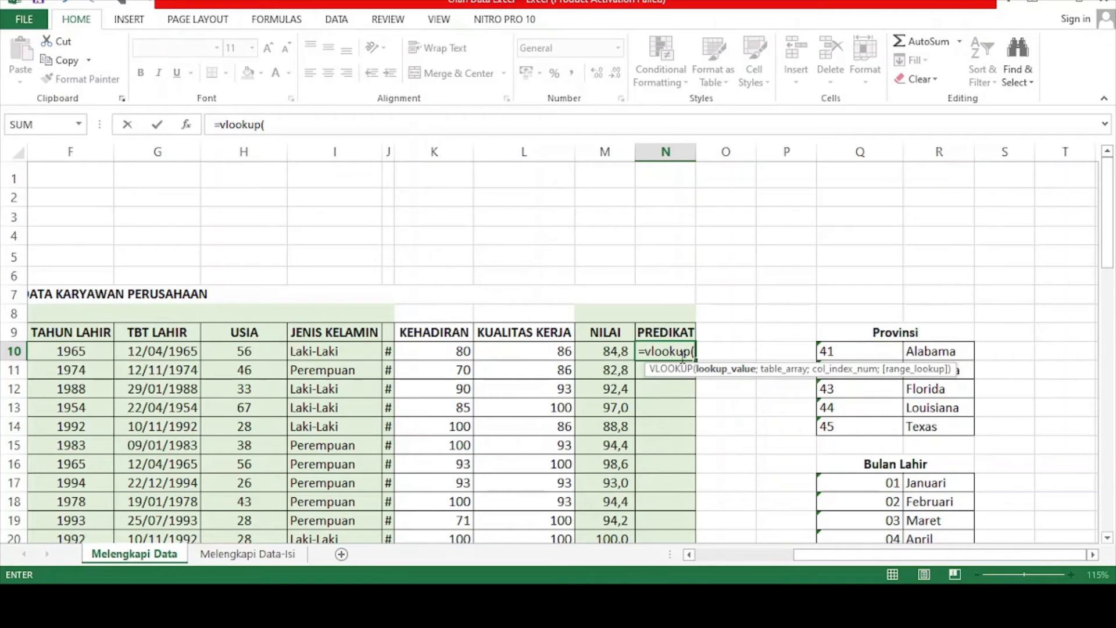
{"action": "left_click", "coordinate": [616, 351]}
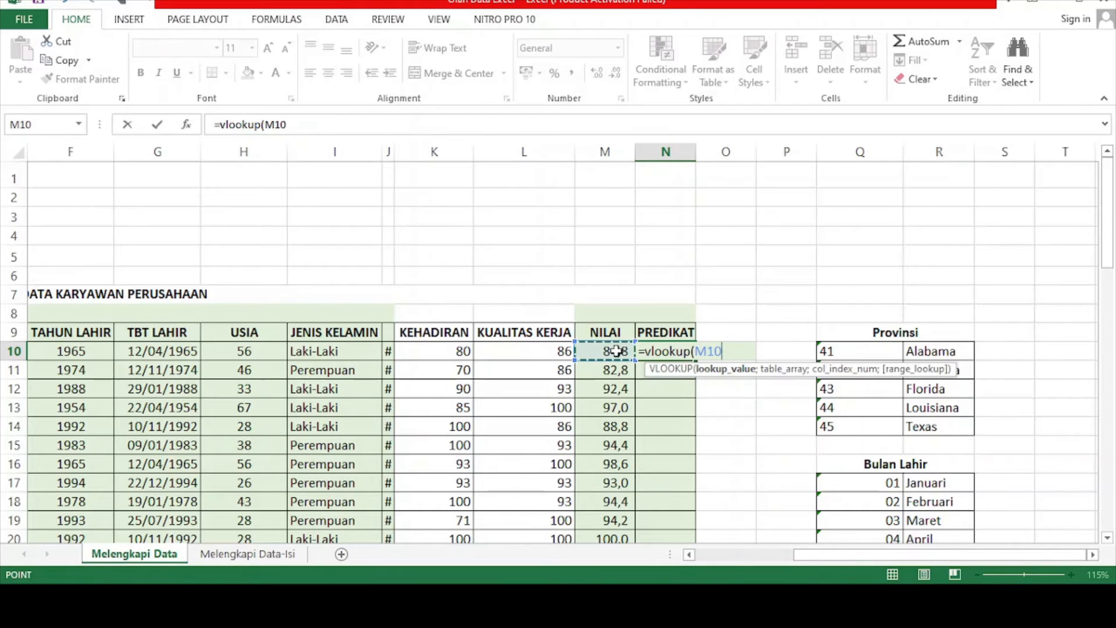
{"action": "type", "text": ";"}
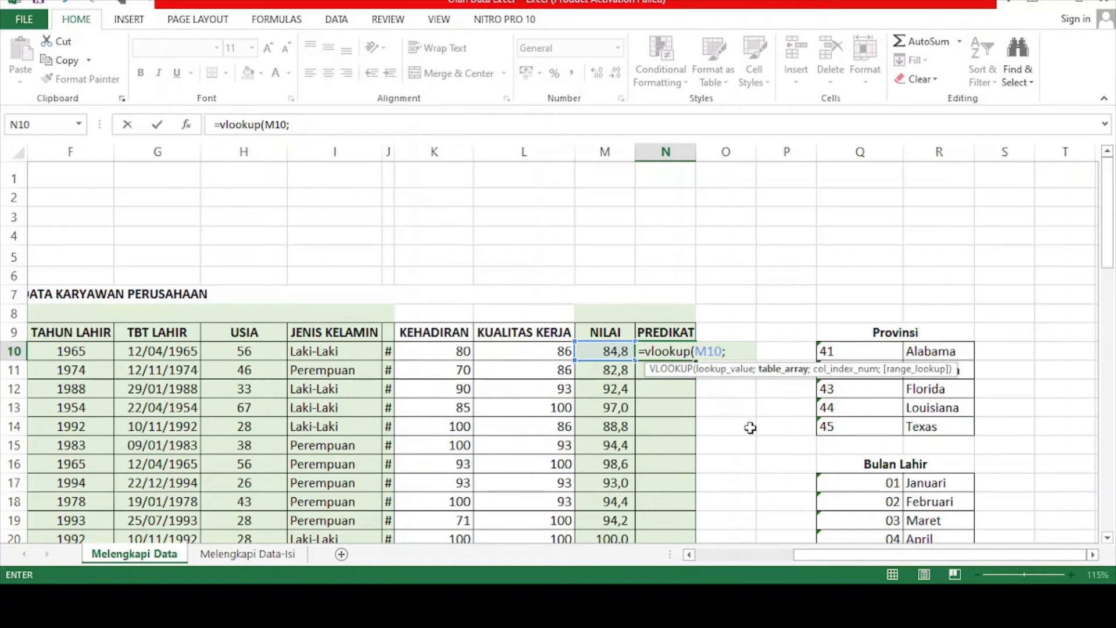
{"action": "scroll", "coordinate": [750, 427], "scroll_direction": "down", "scroll_amount": 7}
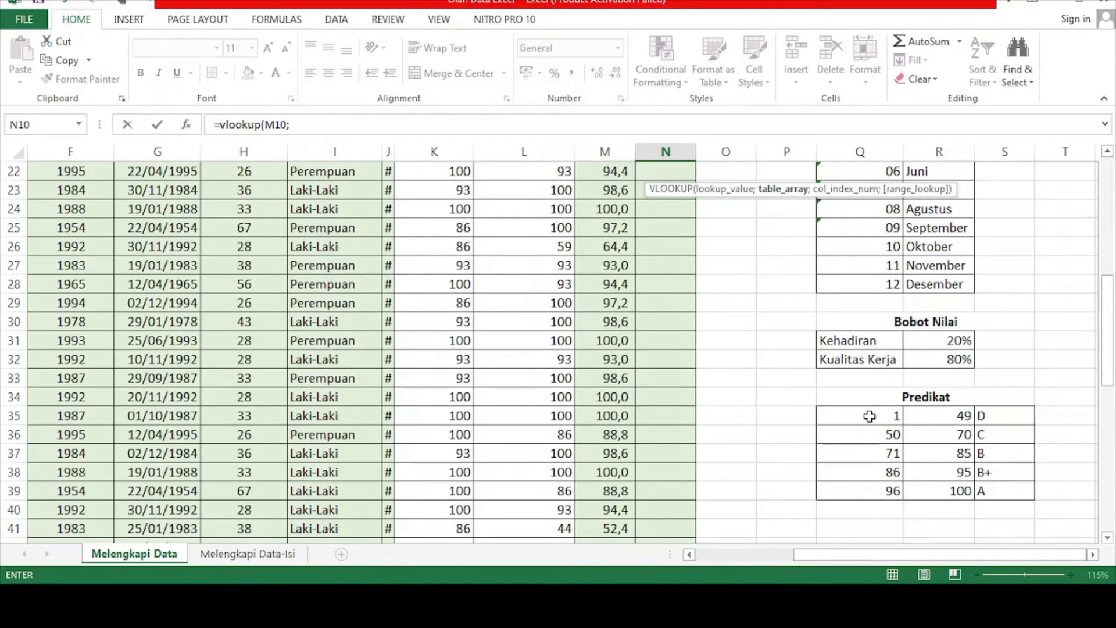
{"action": "left_click_drag", "start_coordinate": [869, 416], "coordinate": [989, 488]}
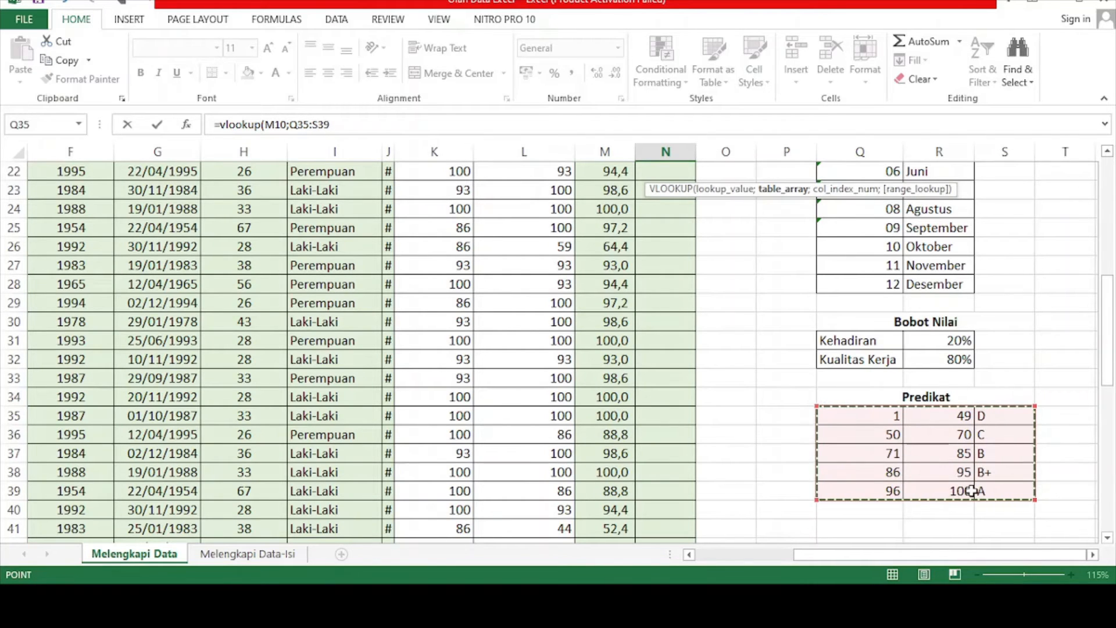
{"action": "scroll", "coordinate": [785, 410], "scroll_direction": "up", "scroll_amount": 7}
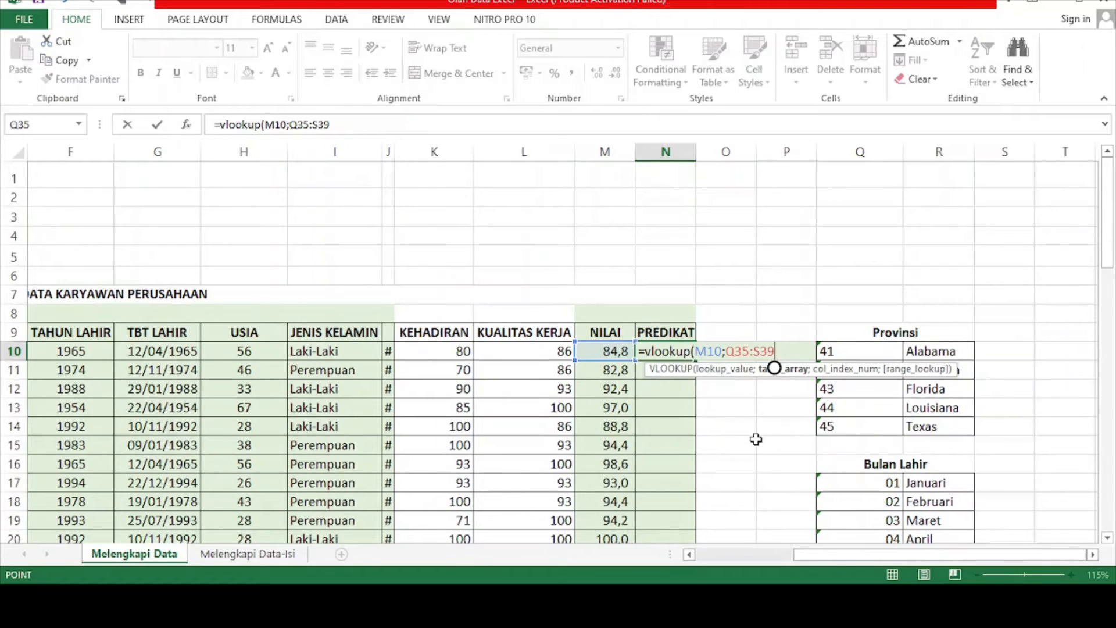
{"action": "type", "text": ";3"}
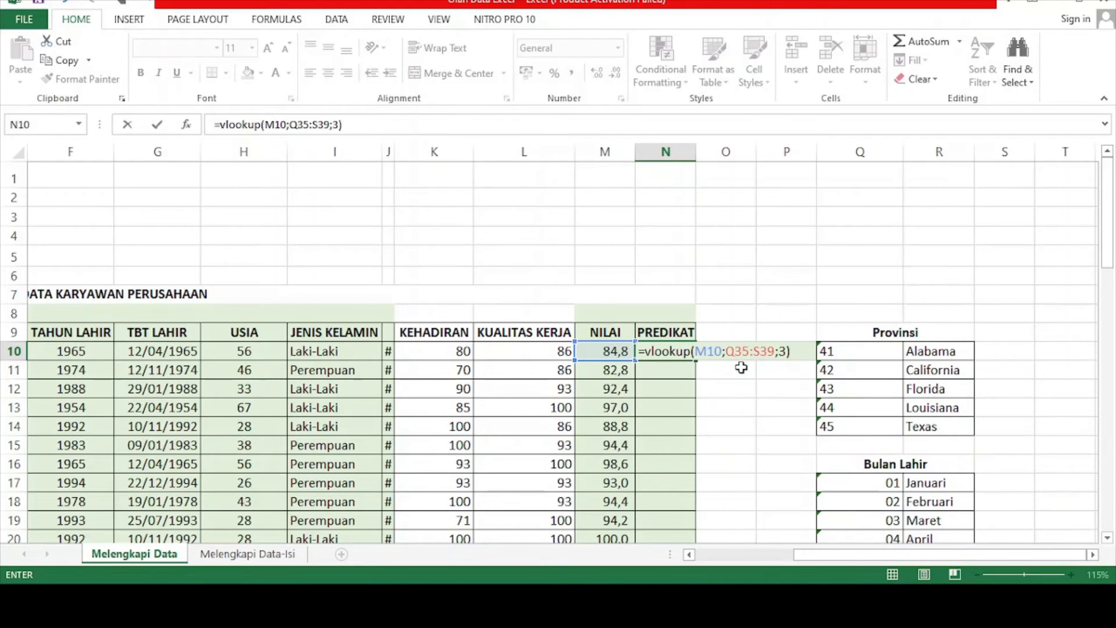
Make the lookup range in the N10 formula absolute as $Q$35:$S$39 and commit the formula.
{"action": "left_click", "coordinate": [743, 354]}
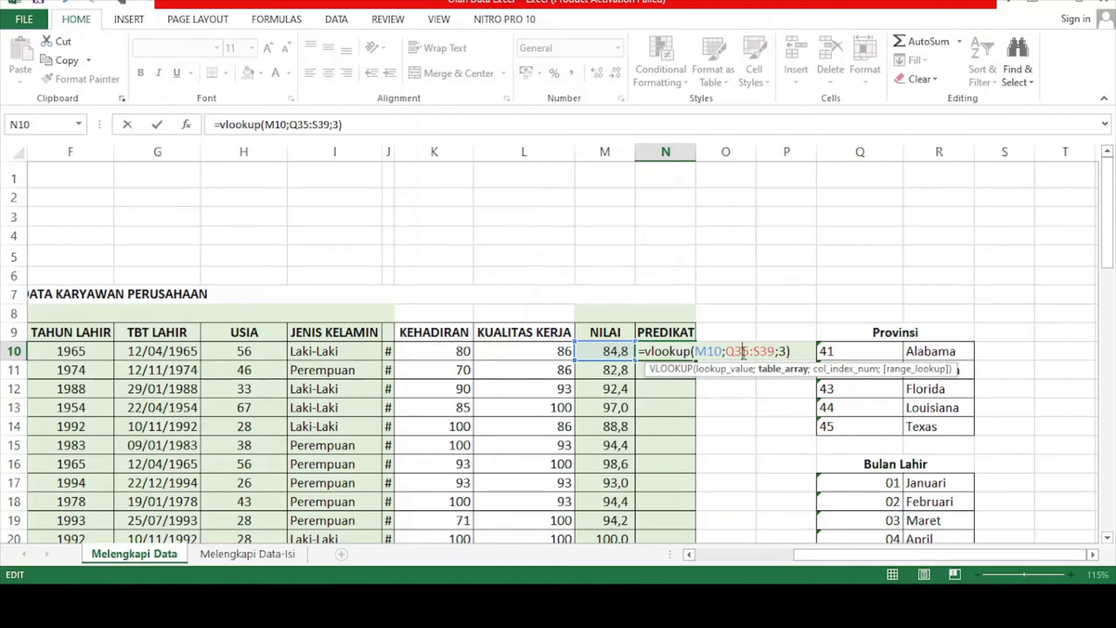
{"action": "key", "text": "F4"}
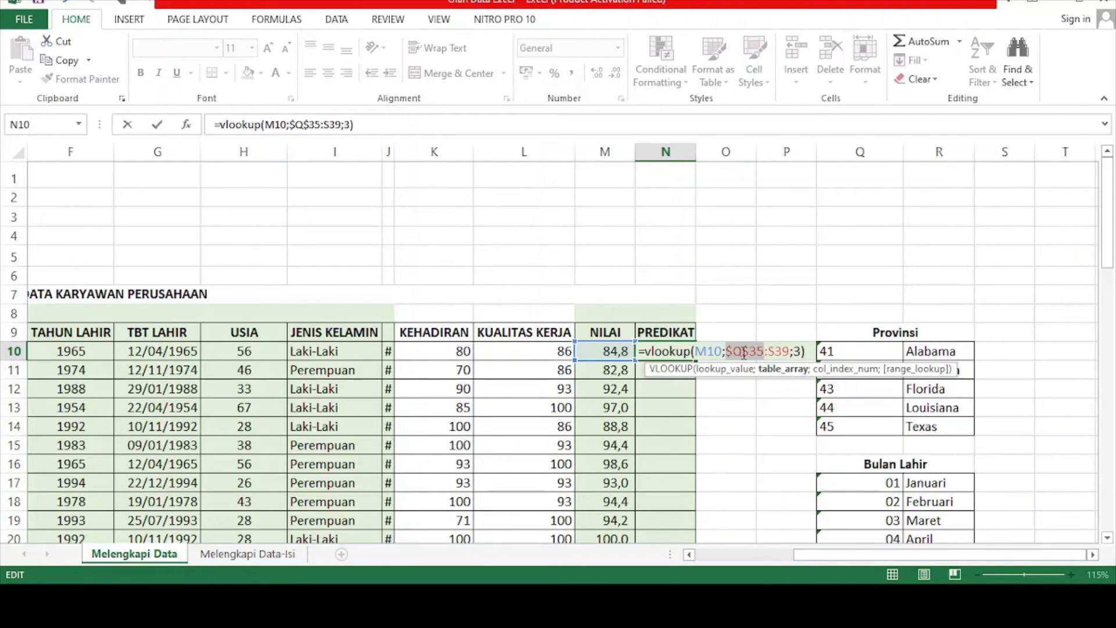
{"action": "left_click", "coordinate": [782, 354]}
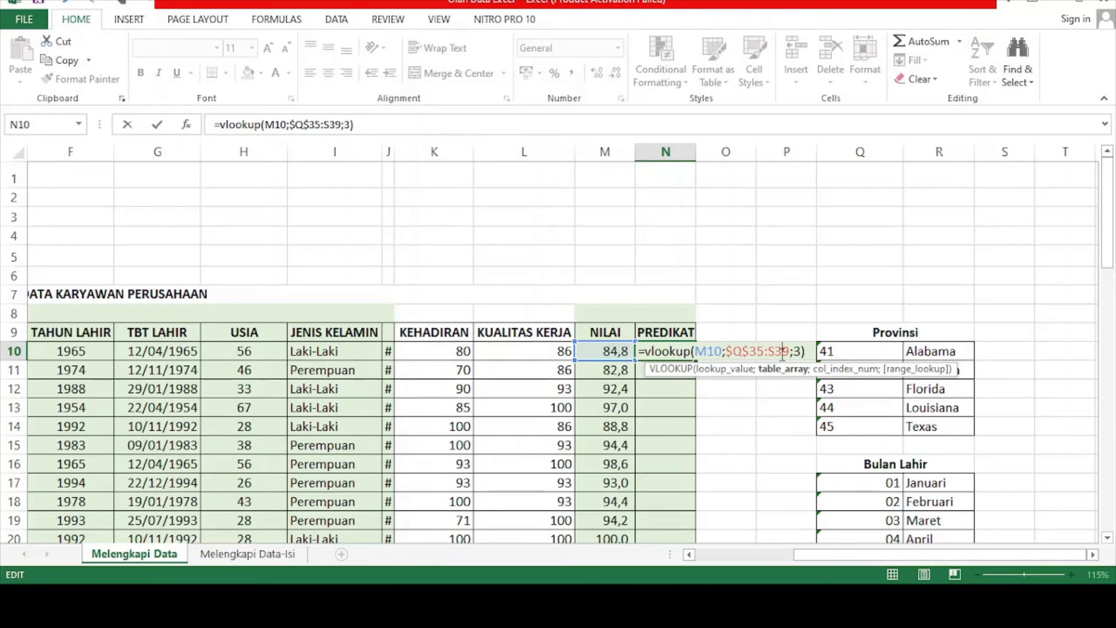
{"action": "key", "text": "F4"}
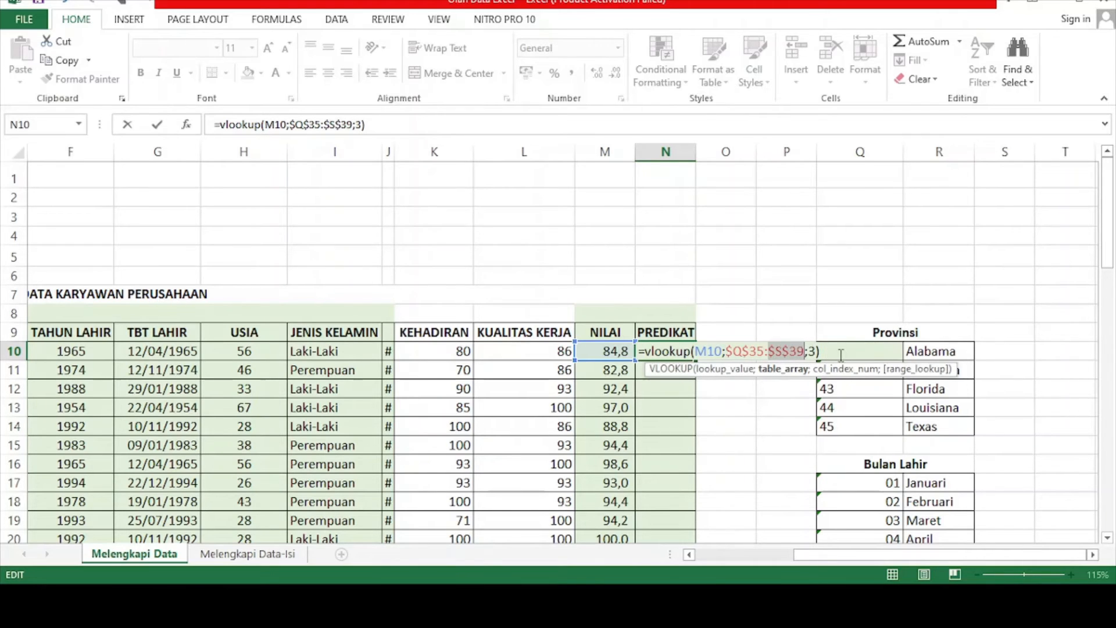
{"action": "key", "text": "End"}
{"action": "key", "text": "Return"}
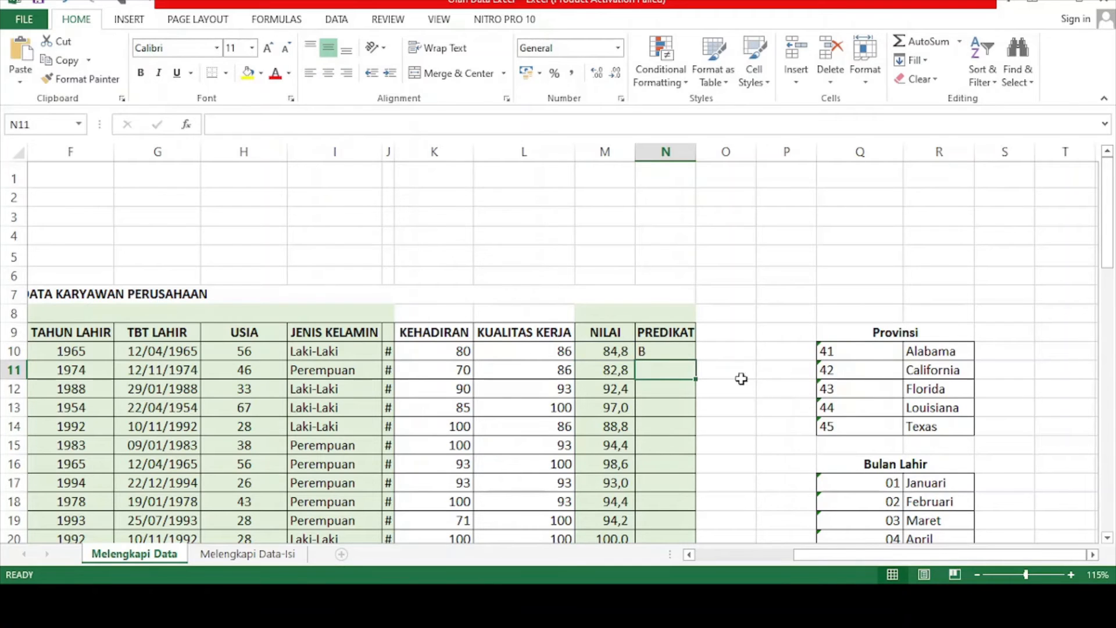
Fill the N10 lookup formula down the whole PREDIKAT column and check the filled rows.
{"action": "left_click", "coordinate": [682, 352]}
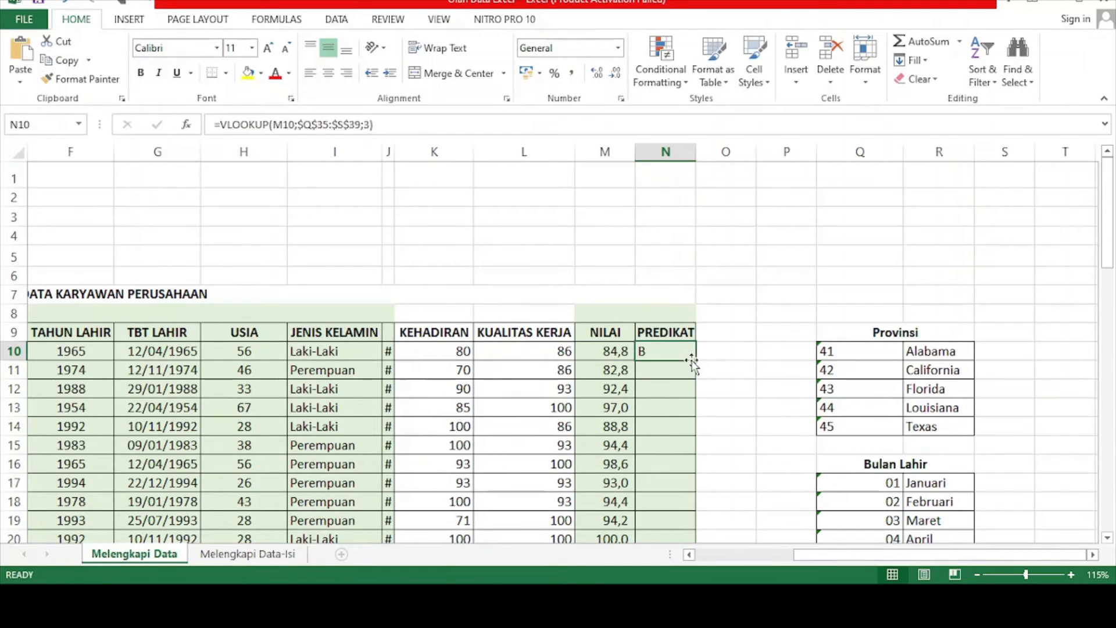
{"action": "double_click", "coordinate": [695, 361]}
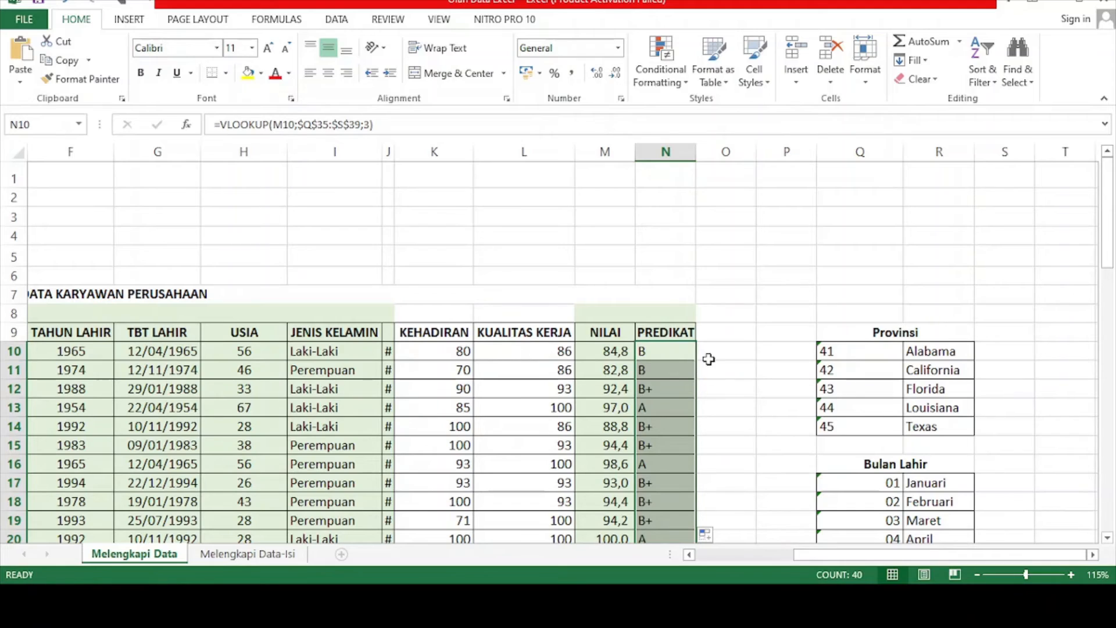
{"action": "left_click", "coordinate": [732, 360]}
{"action": "scroll", "coordinate": [665, 383], "scroll_direction": "down", "scroll_amount": 11}
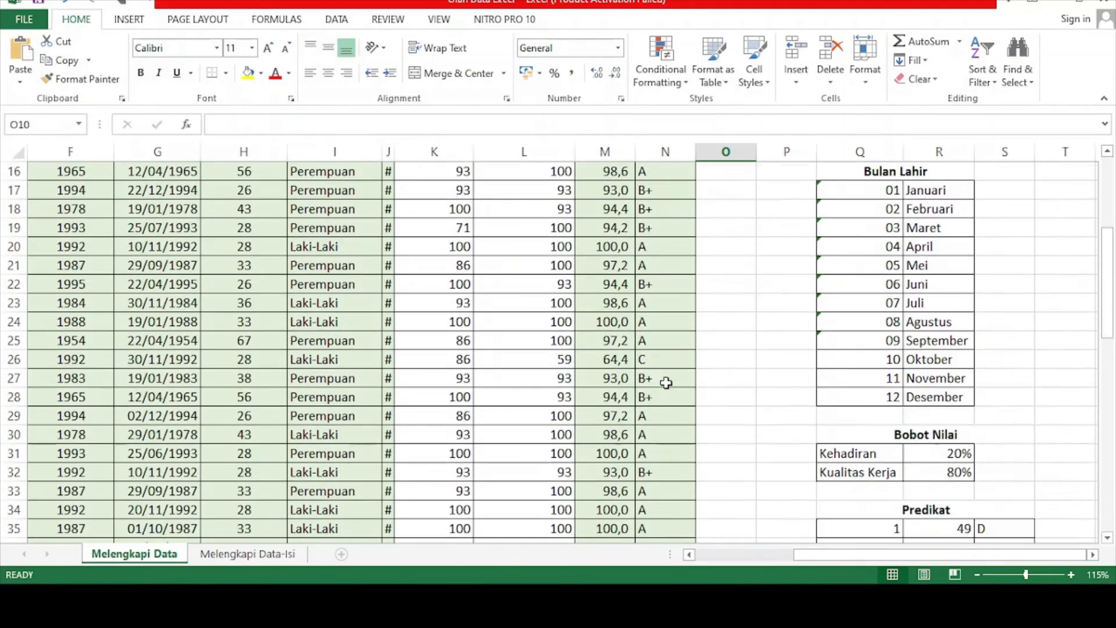
{"action": "scroll", "coordinate": [666, 384], "scroll_direction": "up", "scroll_amount": 11}
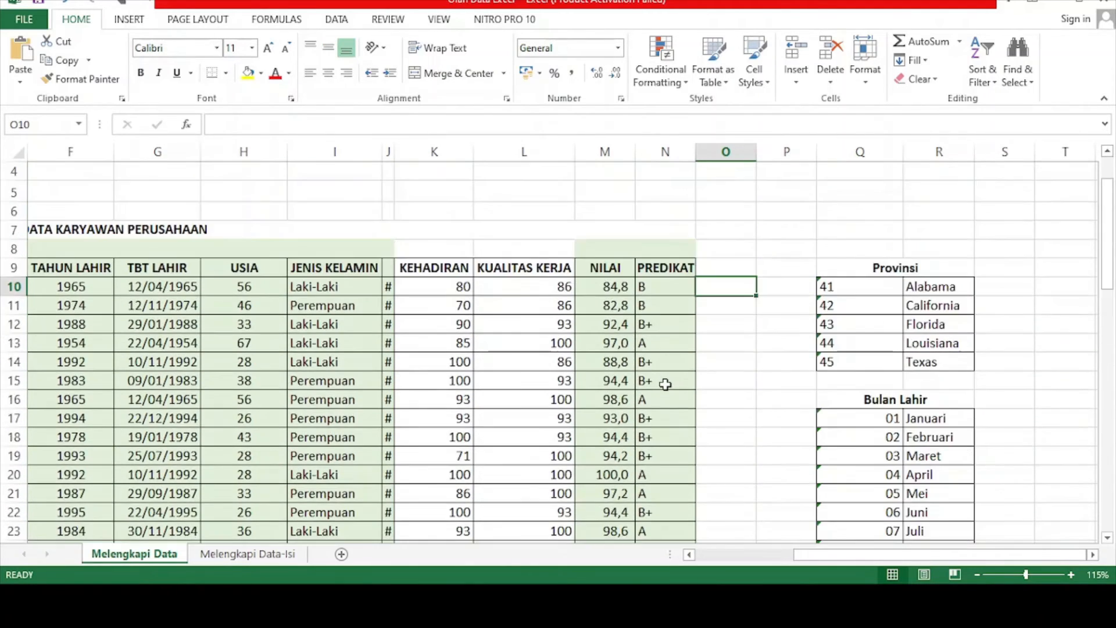
Examine the summary section below the employee table, from Nilai Rata-Rata to Jumlah Perempuan, and the score columns it summarizes.
{"action": "left_click", "coordinate": [755, 550]}
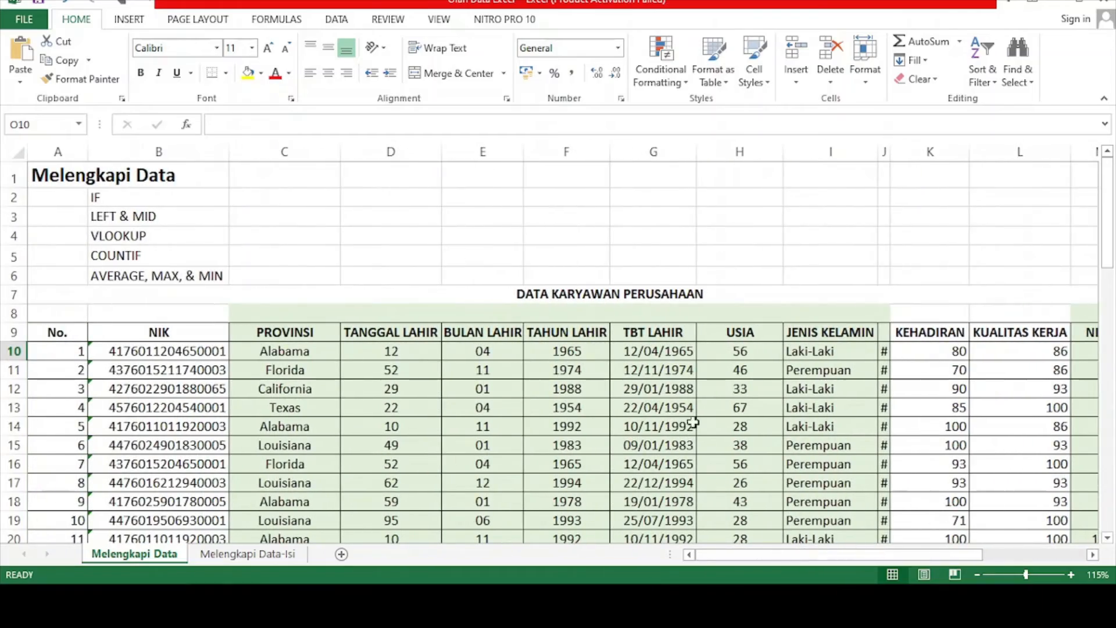
{"action": "scroll", "coordinate": [795, 399], "scroll_direction": "down", "scroll_amount": 7}
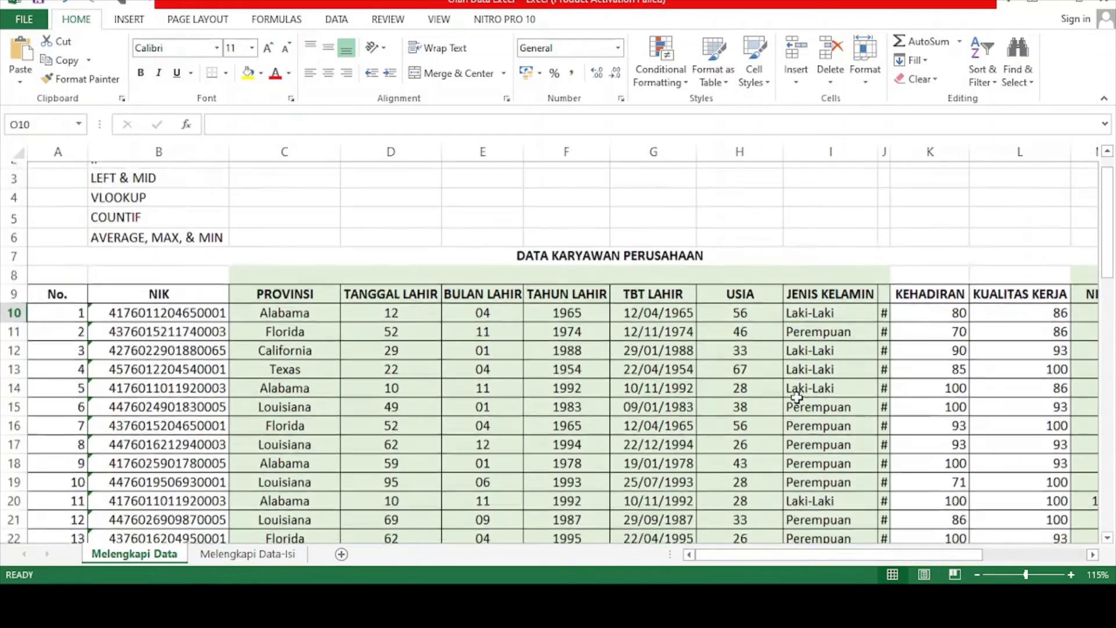
{"action": "scroll", "coordinate": [795, 399], "scroll_direction": "down", "scroll_amount": 6}
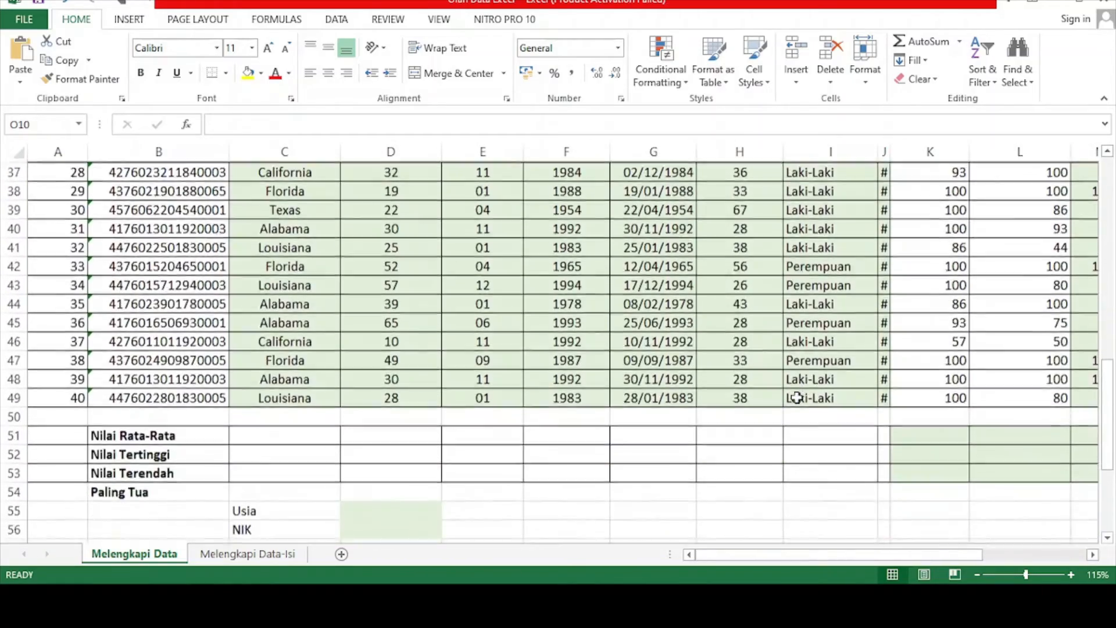
{"action": "scroll", "coordinate": [813, 479], "scroll_direction": "down", "scroll_amount": 1}
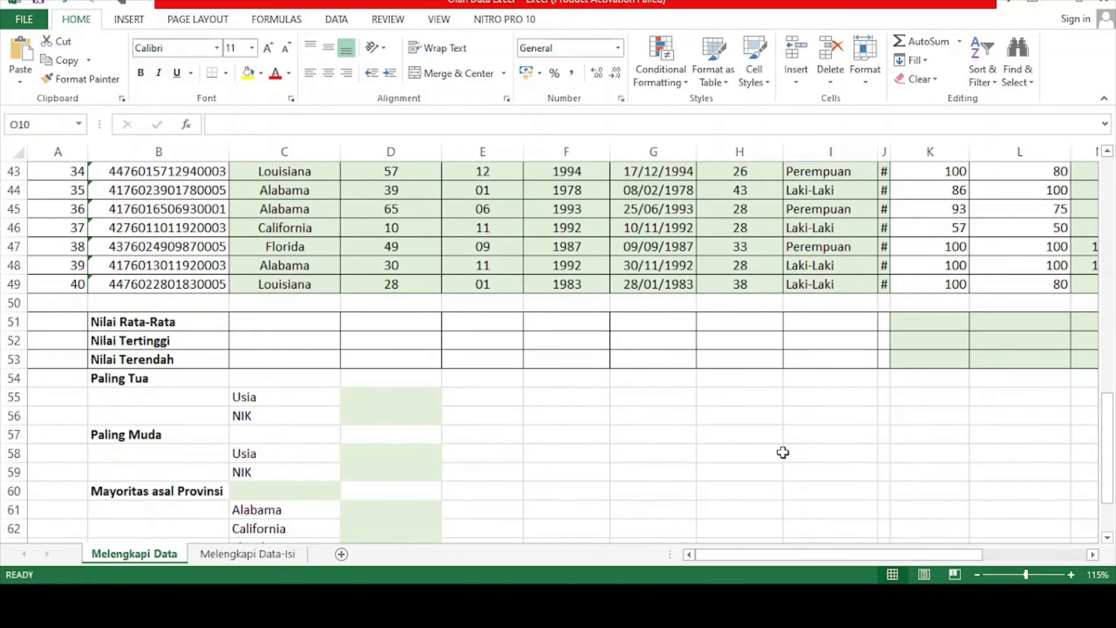
{"action": "scroll", "coordinate": [796, 471], "scroll_direction": "down", "scroll_amount": 2}
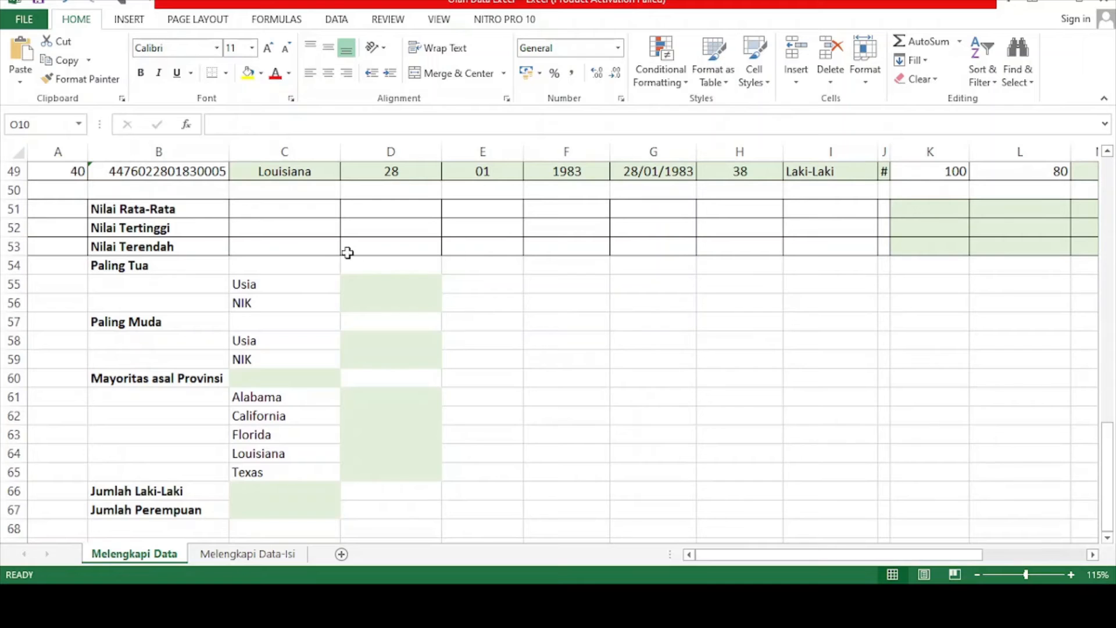
{"action": "left_click_drag", "start_coordinate": [770, 554], "coordinate": [795, 555]}
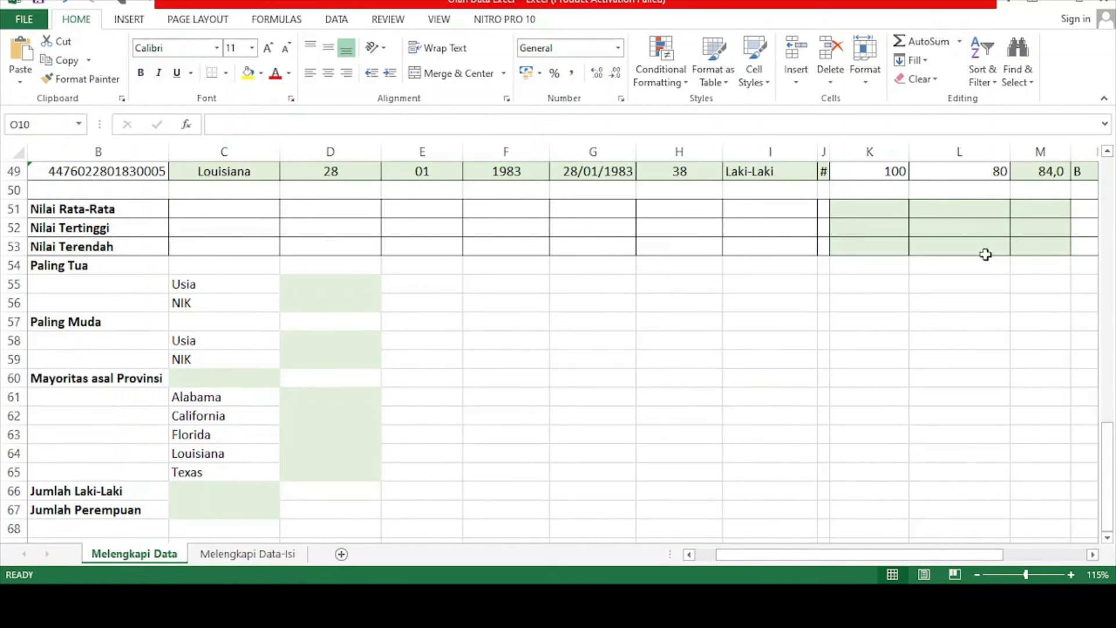
{"action": "scroll", "coordinate": [984, 255], "scroll_direction": "up", "scroll_amount": 2}
{"action": "scroll", "coordinate": [981, 281], "scroll_direction": "up", "scroll_amount": 13}
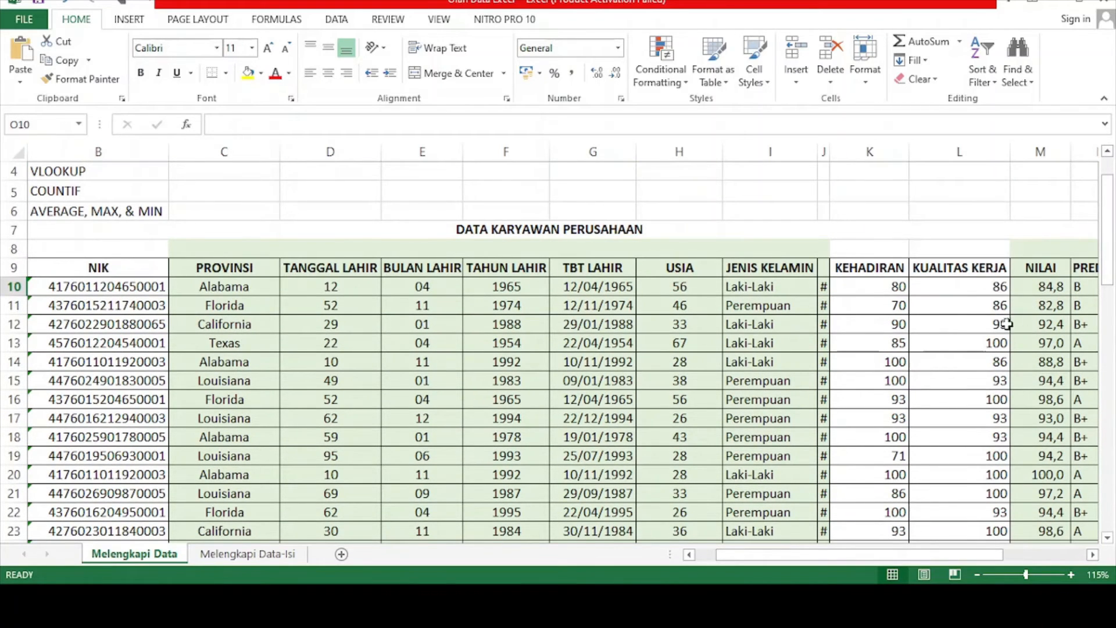
{"action": "scroll", "coordinate": [1003, 326], "scroll_direction": "down", "scroll_amount": 13}
Calculate the average KEHADIRAN score in K51 with the AVERAGE function over K10:K49.
{"action": "left_click", "coordinate": [861, 324]}
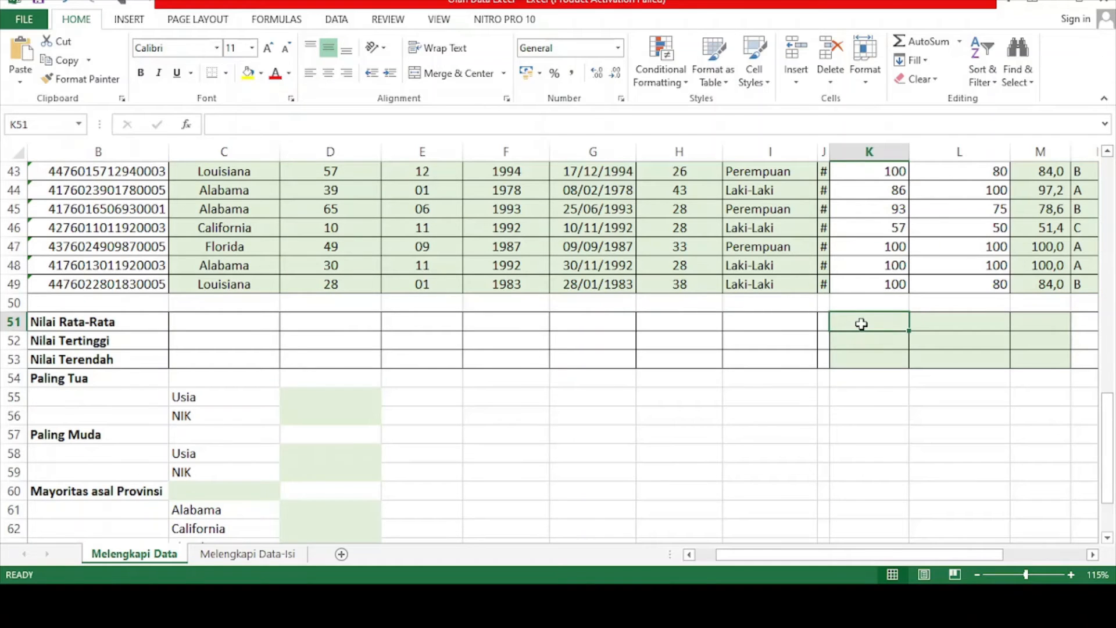
{"action": "type", "text": "=averga"}
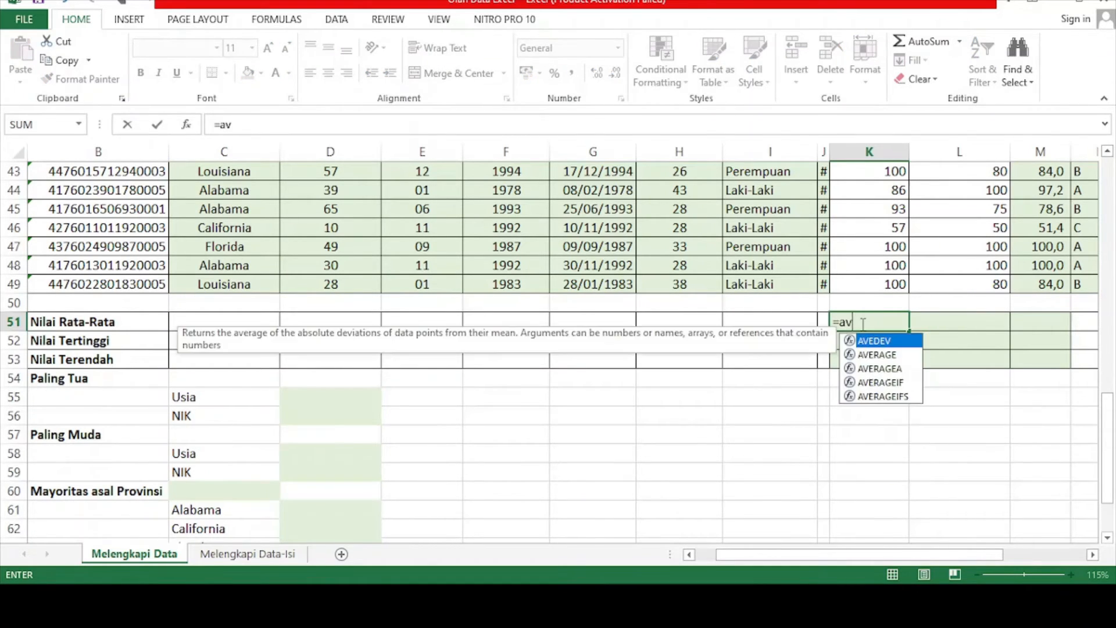
{"action": "key", "text": "BackSpace"}
{"action": "key", "text": "BackSpace"}
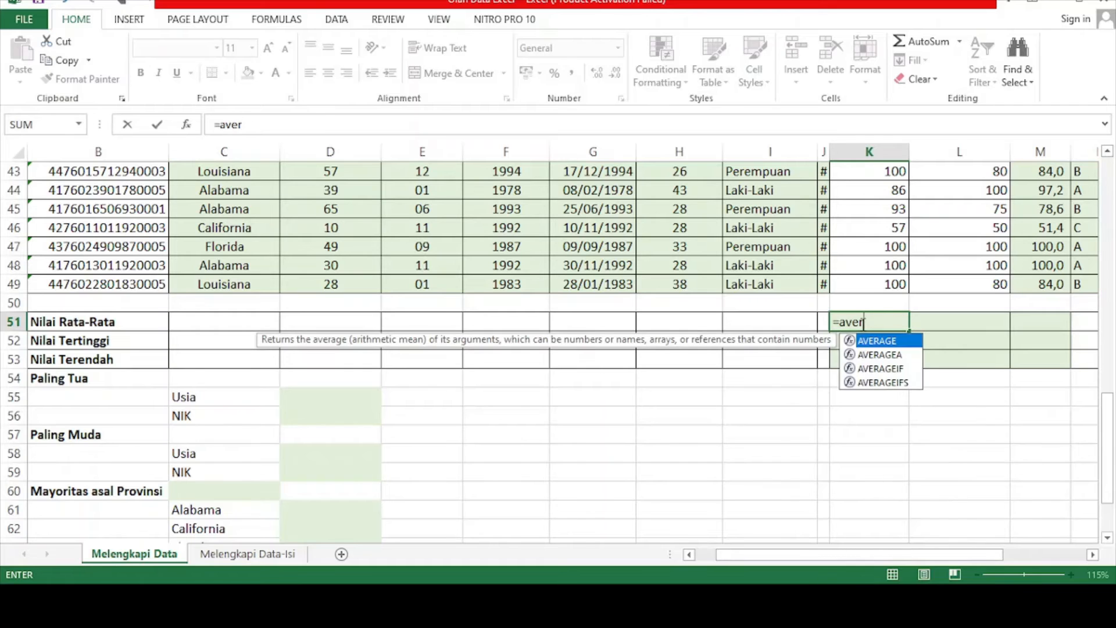
{"action": "type", "text": "age("}
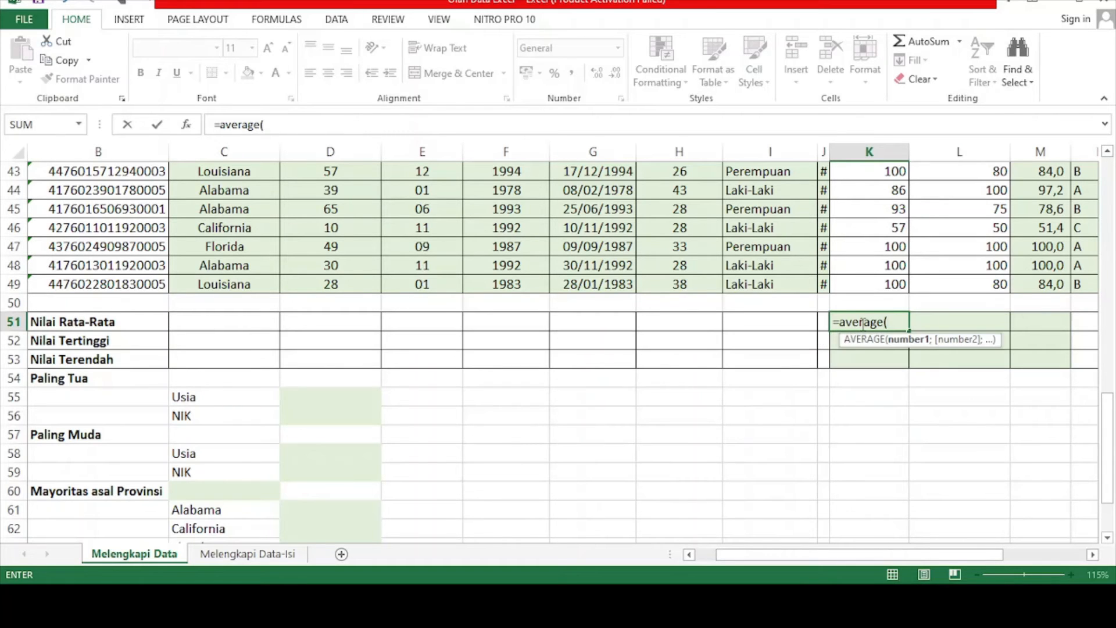
{"action": "scroll", "coordinate": [878, 291], "scroll_direction": "up", "scroll_amount": 12}
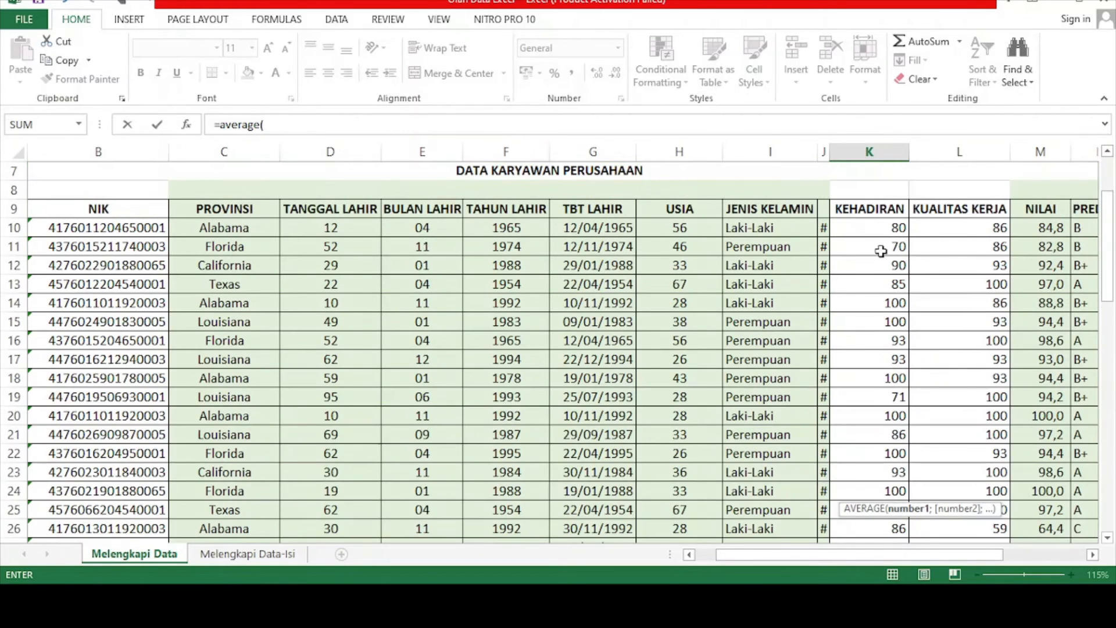
{"action": "left_click_drag", "start_coordinate": [884, 224], "coordinate": [866, 510]}
{"action": "scroll", "coordinate": [845, 480], "scroll_direction": "down", "scroll_amount": 3}
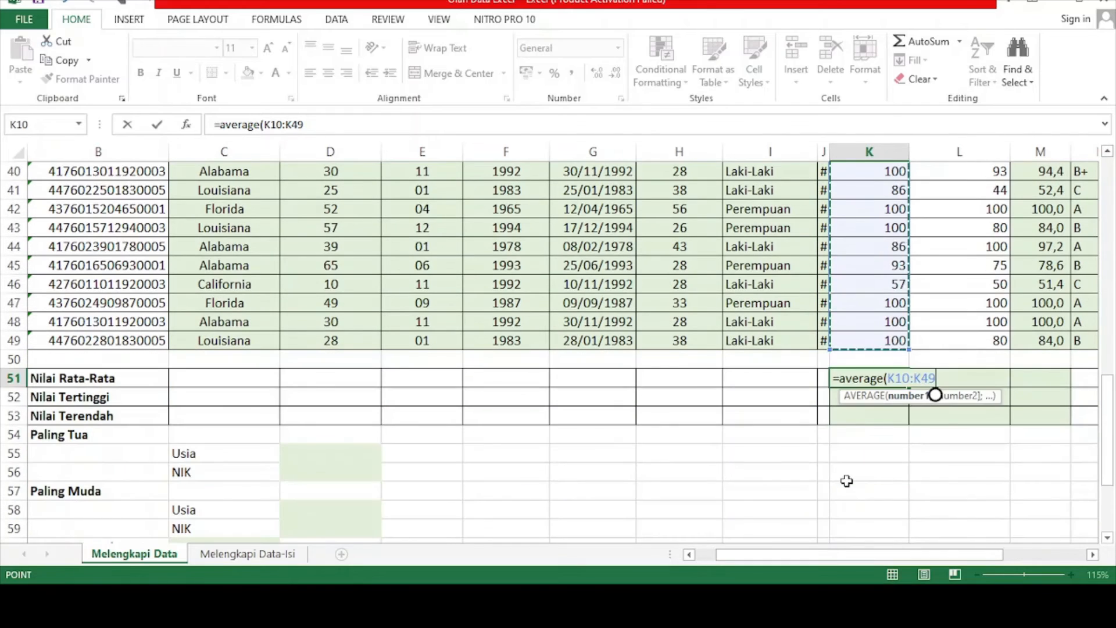
{"action": "key", "text": "Return"}
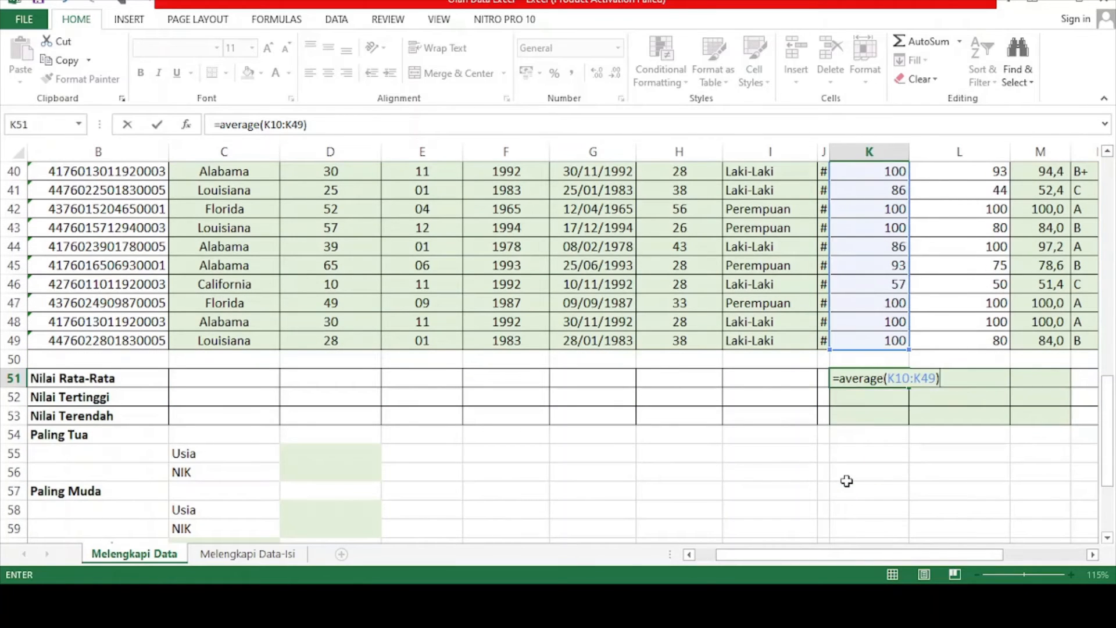
Fill the K51 average formula across to M51 and check the formulas in the Nilai Rata-Rata row.
{"action": "left_click", "coordinate": [889, 376]}
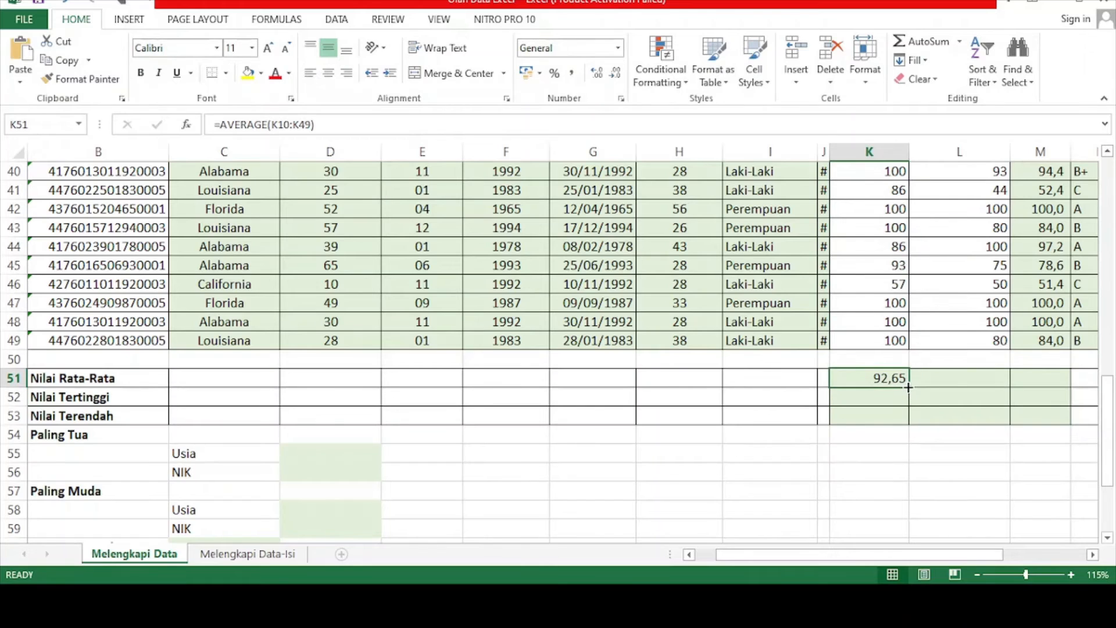
{"action": "left_click_drag", "start_coordinate": [909, 387], "coordinate": [1043, 388]}
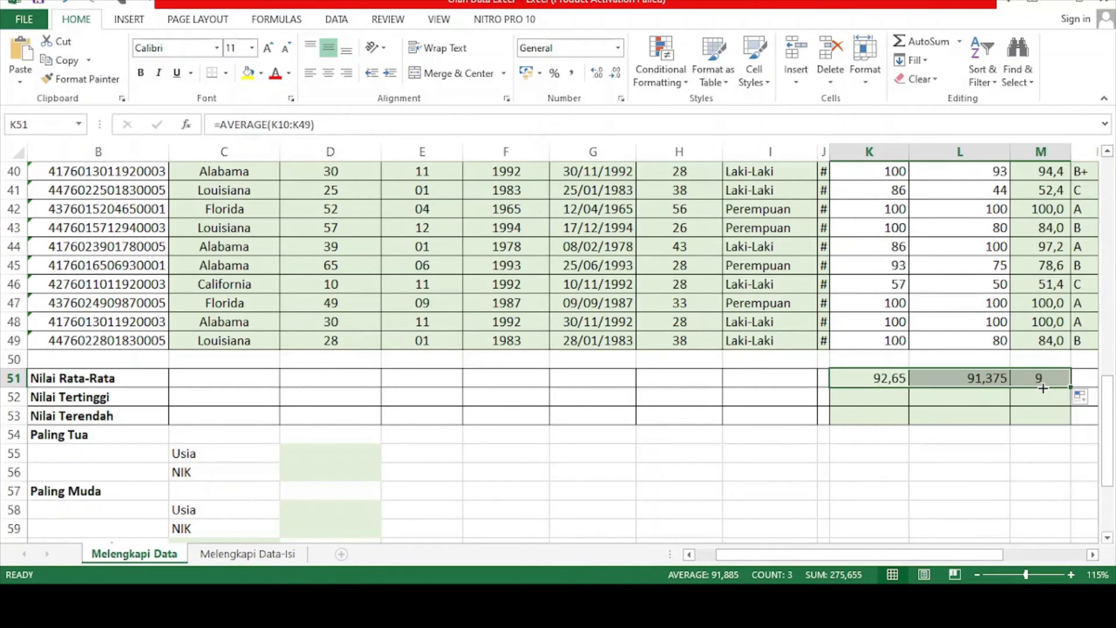
{"action": "left_click", "coordinate": [890, 380]}
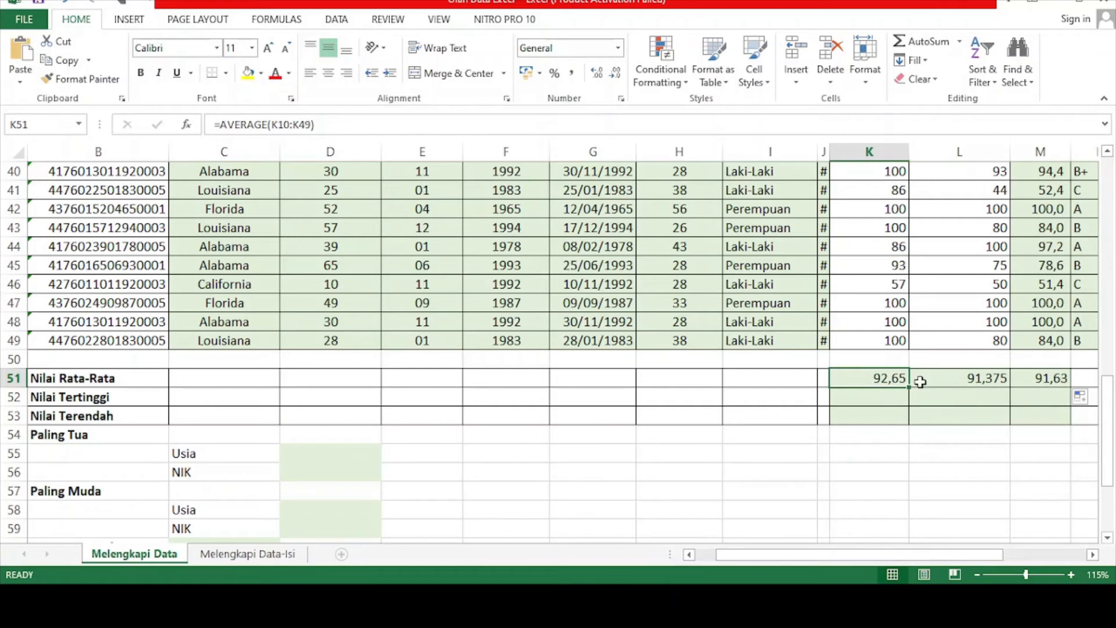
{"action": "left_click", "coordinate": [954, 382]}
{"action": "left_click", "coordinate": [1047, 378]}
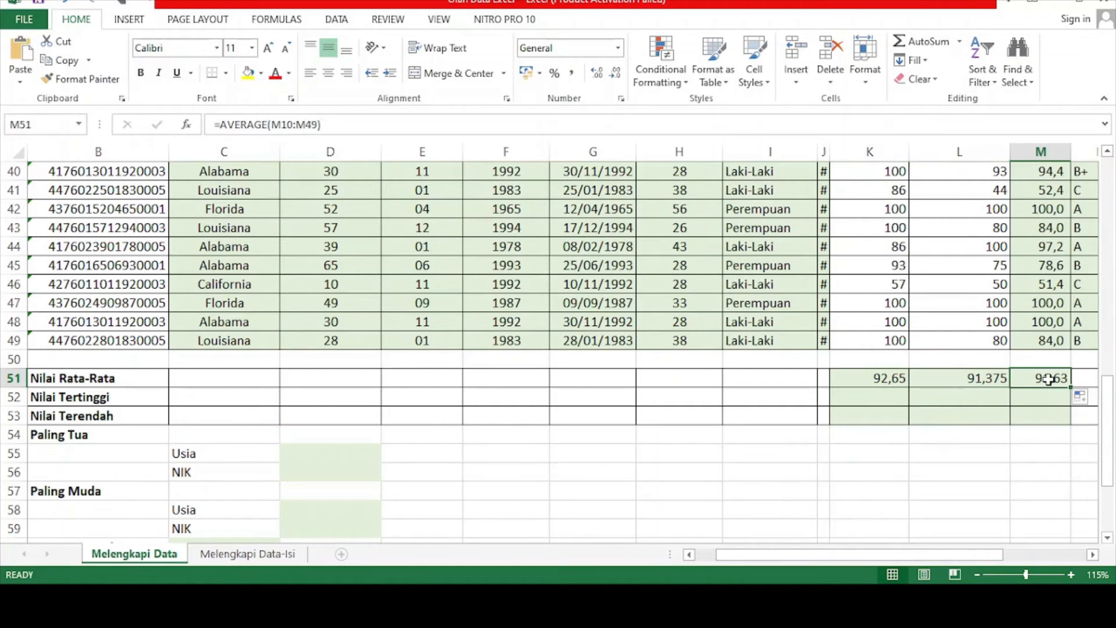
Calculate Nilai Tertinggi in K52 with MAX over K10:K49 and fill the formula across to M52.
{"action": "left_click", "coordinate": [864, 399]}
{"action": "type", "text": "="}
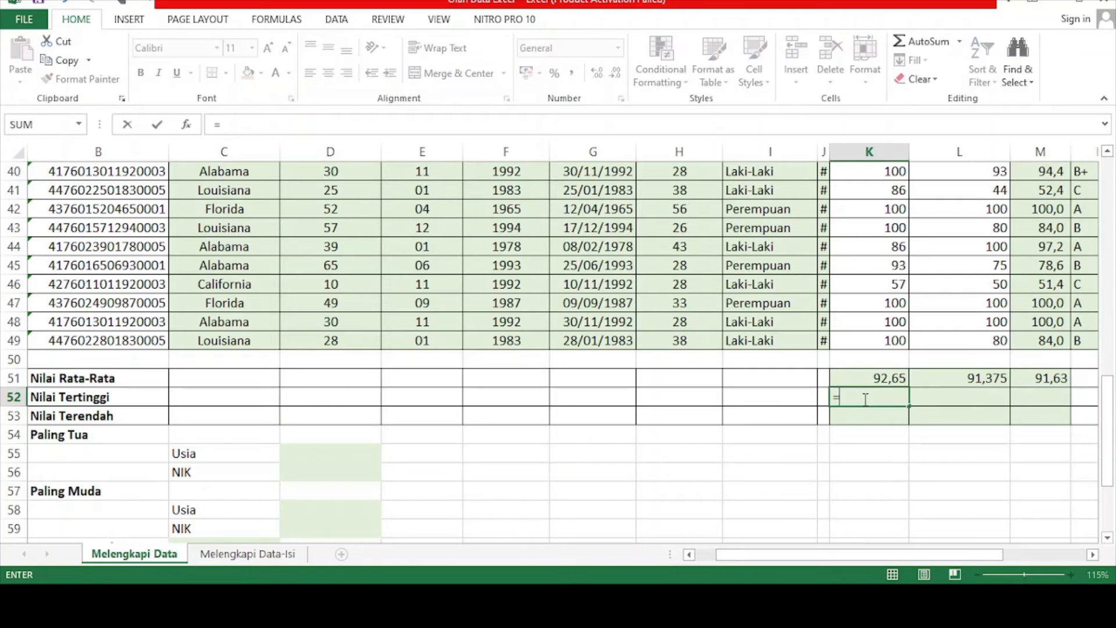
{"action": "type", "text": "max"}
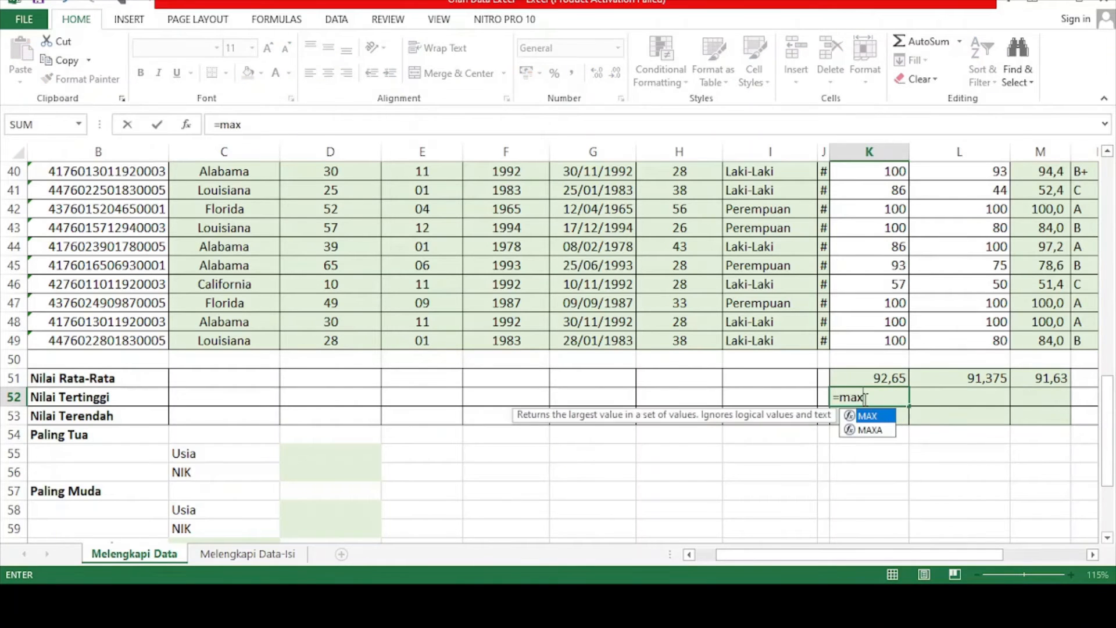
{"action": "type", "text": "("}
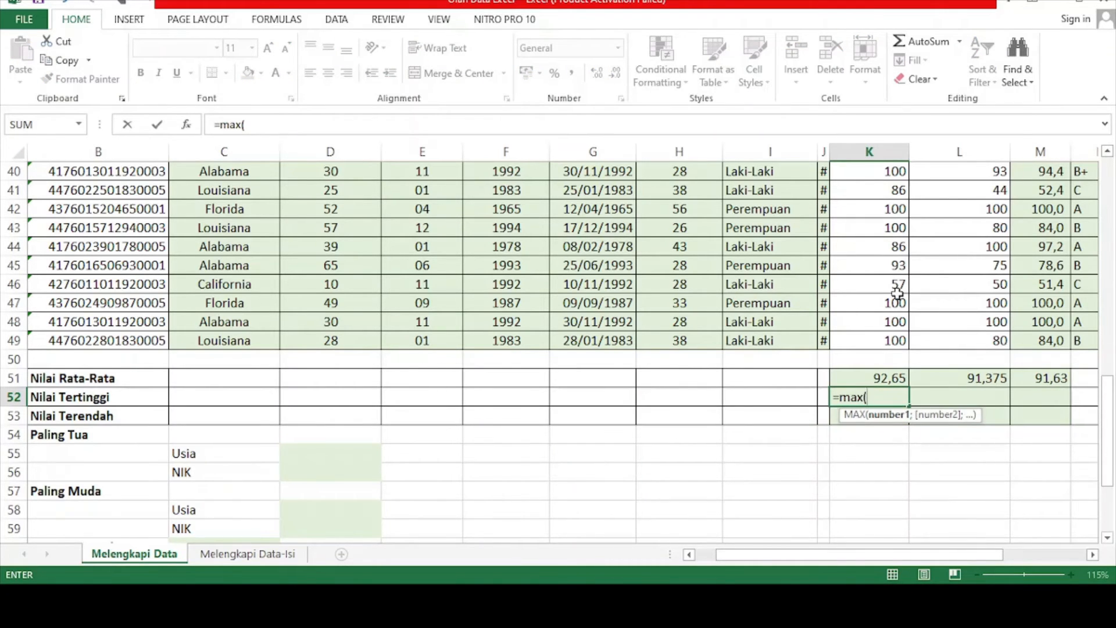
{"action": "scroll", "coordinate": [897, 293], "scroll_direction": "up", "scroll_amount": 12}
{"action": "left_click_drag", "start_coordinate": [898, 287], "coordinate": [873, 521]}
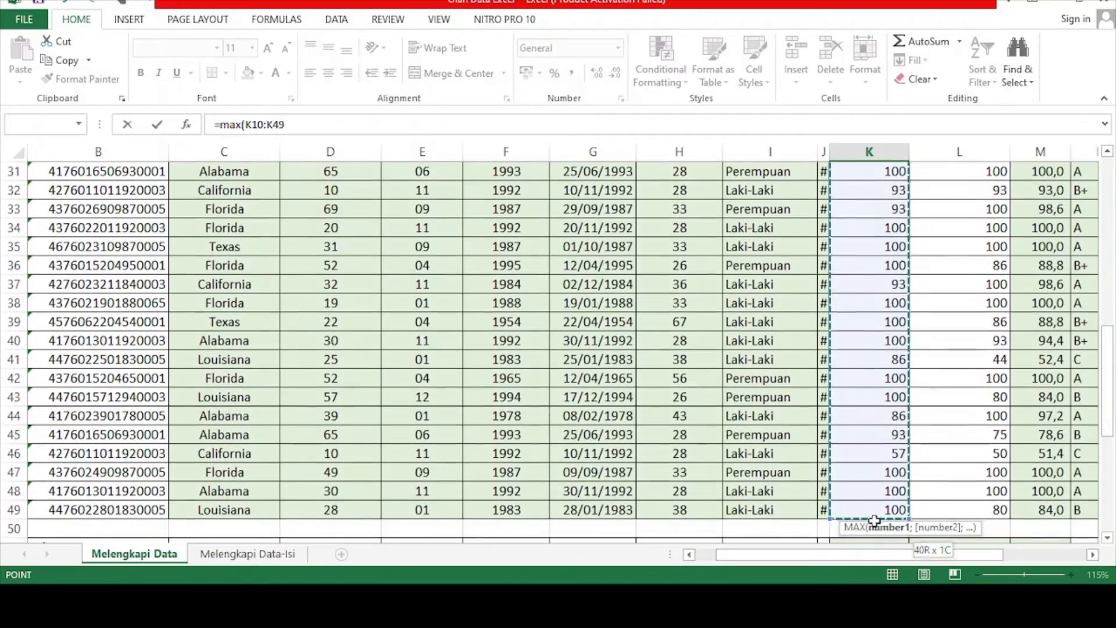
{"action": "scroll", "coordinate": [866, 468], "scroll_direction": "down", "scroll_amount": 5}
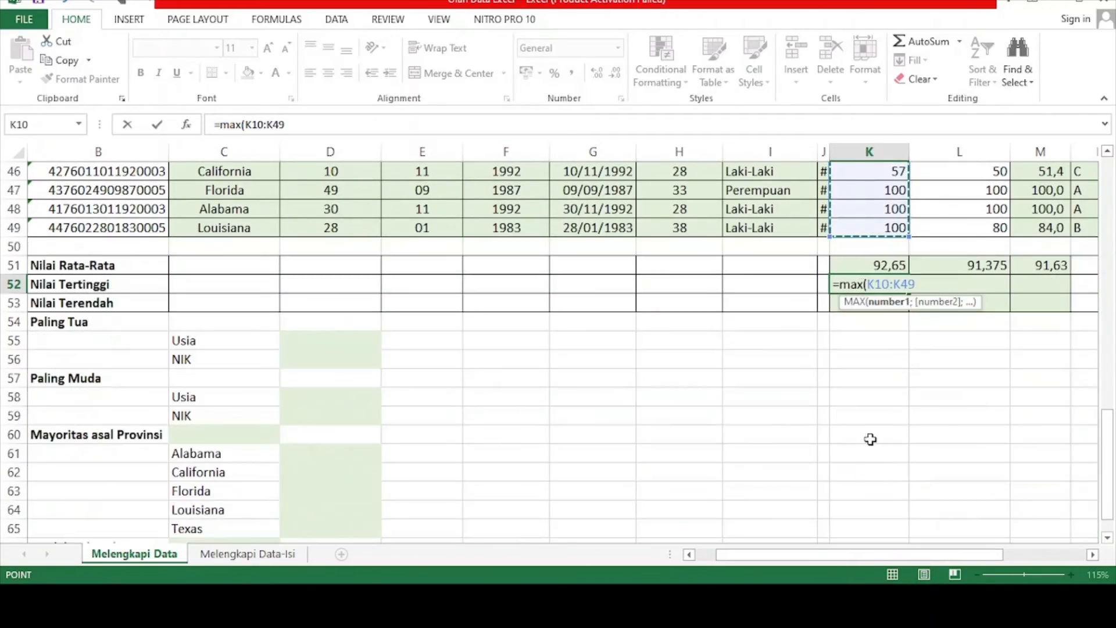
{"action": "type", "text": ")"}
{"action": "key", "text": "Return"}
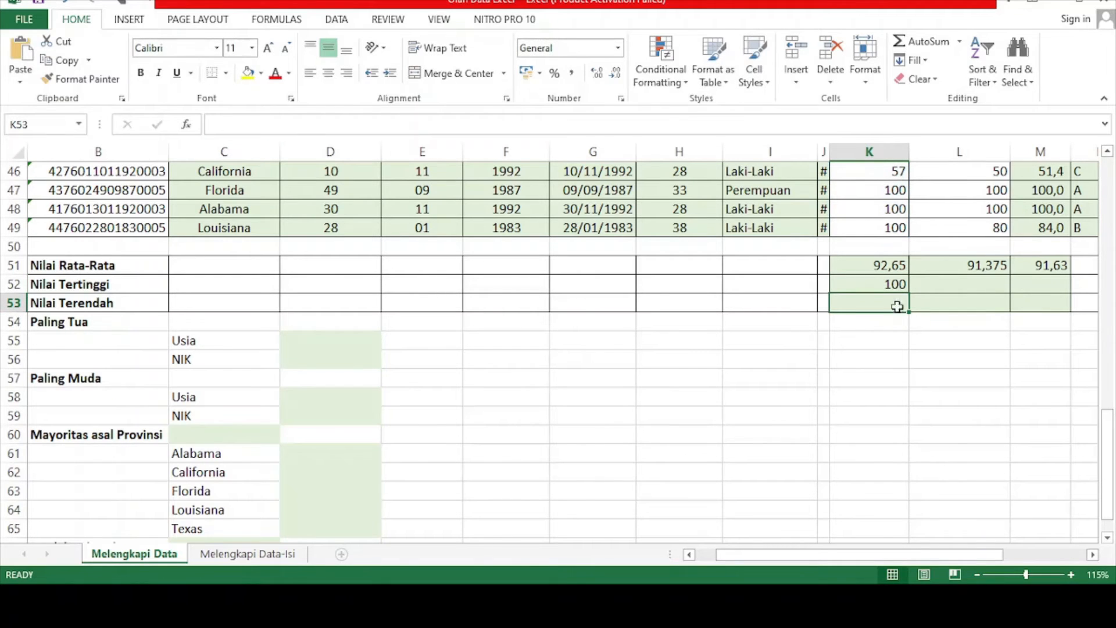
{"action": "left_click", "coordinate": [900, 289]}
{"action": "left_click_drag", "start_coordinate": [910, 293], "coordinate": [1047, 294]}
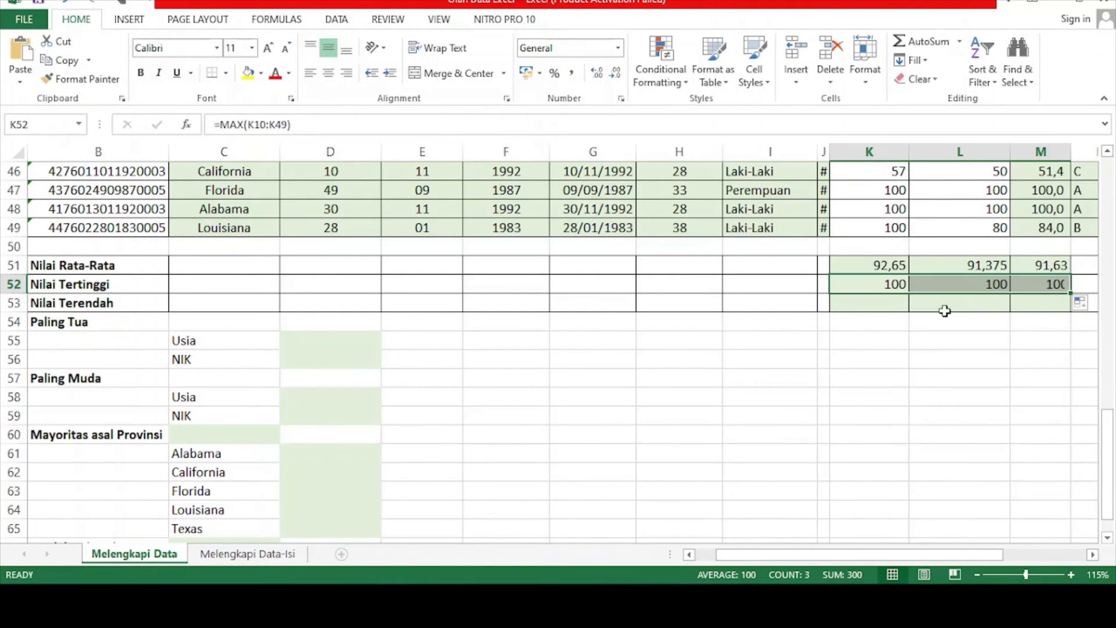
Calculate Nilai Terendah in K53 with MIN over K10:K49 and fill the formula across to M53.
{"action": "left_click", "coordinate": [876, 304]}
{"action": "type", "text": "=min("}
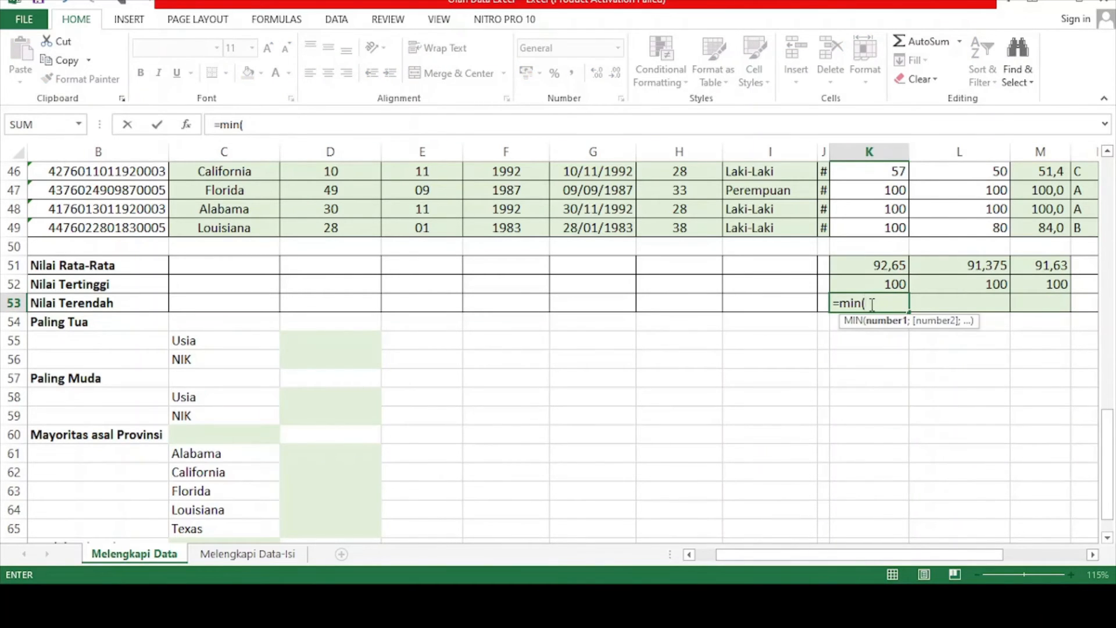
{"action": "scroll", "coordinate": [872, 304], "scroll_direction": "up", "scroll_amount": 15}
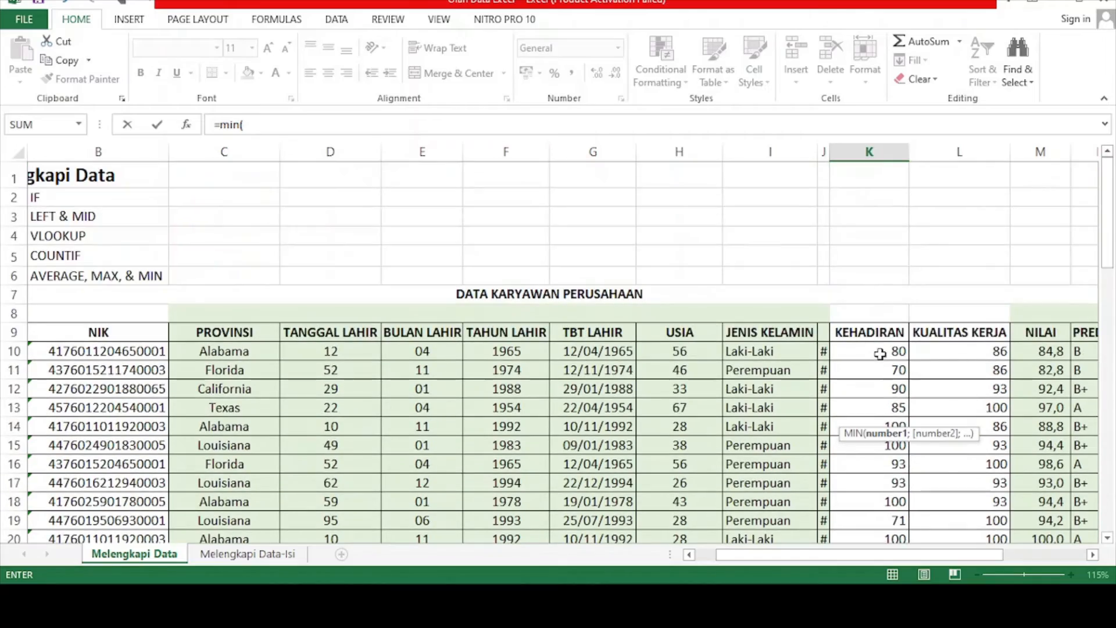
{"action": "left_click_drag", "start_coordinate": [879, 353], "coordinate": [879, 506]}
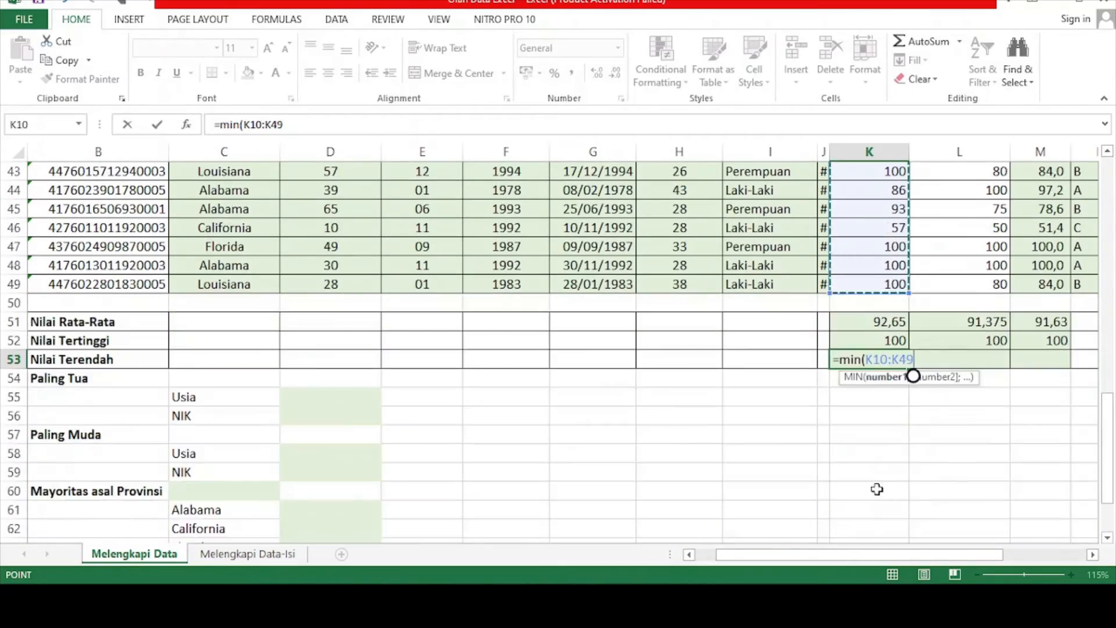
{"action": "type", "text": ")"}
{"action": "key", "text": "Return"}
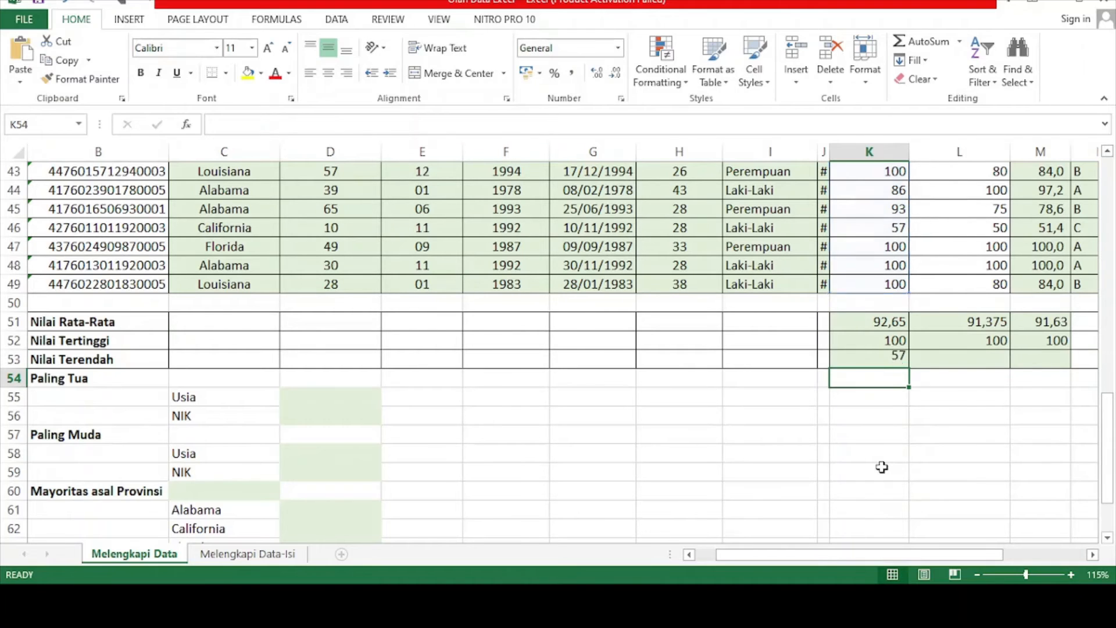
{"action": "left_click", "coordinate": [892, 361]}
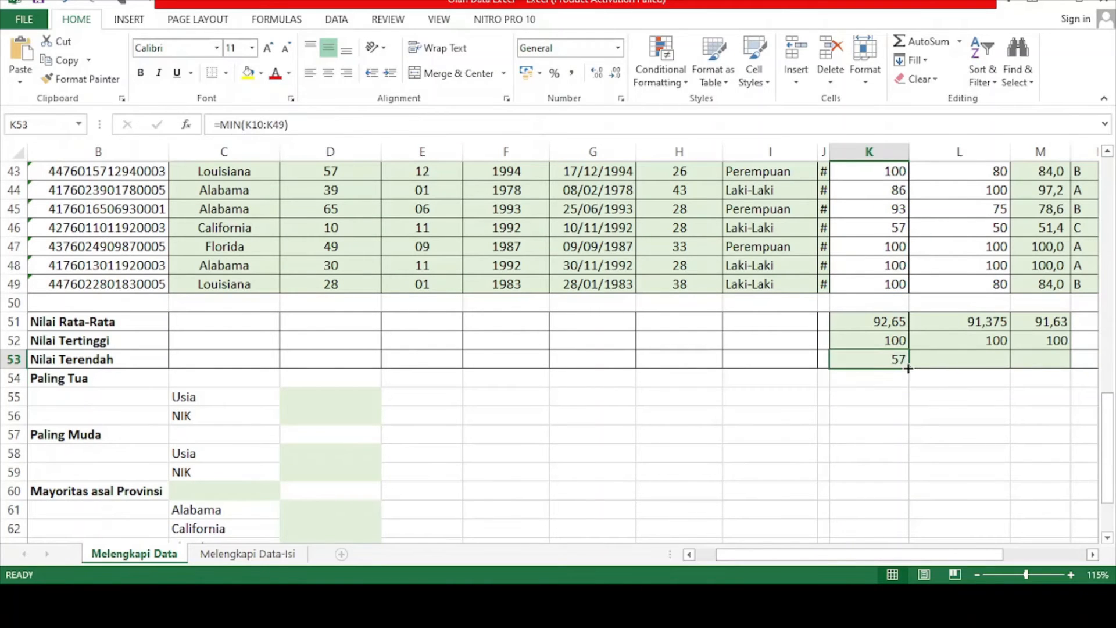
{"action": "left_click_drag", "start_coordinate": [908, 368], "coordinate": [1041, 374]}
{"action": "left_click", "coordinate": [690, 378]}
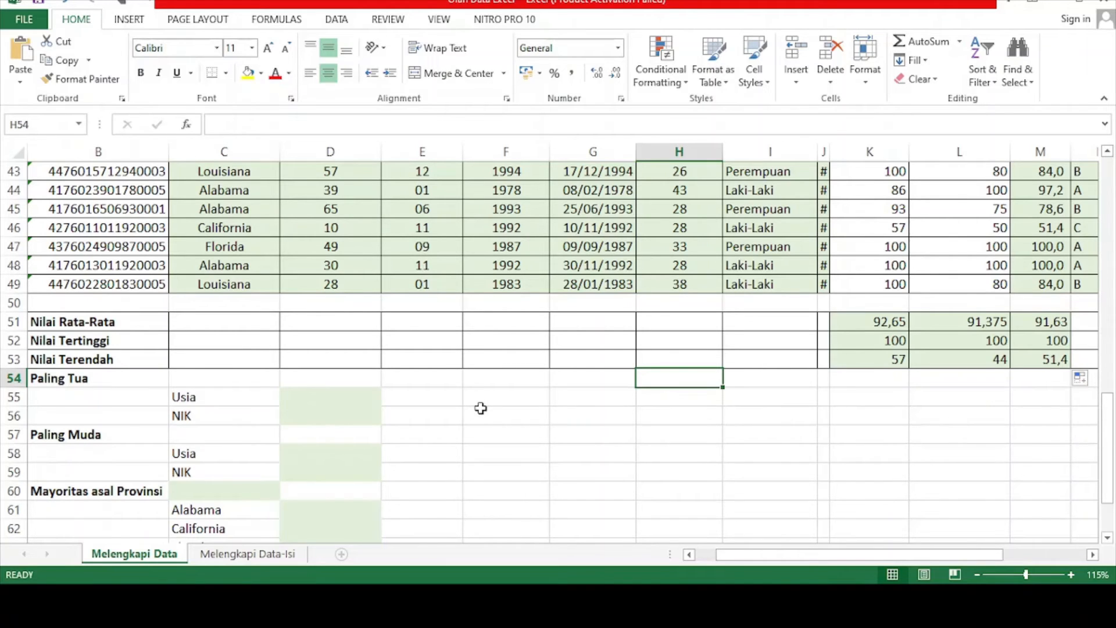
Calculate the Paling Tua Usia in D55 with MAX over the USIA range H10:H49.
{"action": "left_click", "coordinate": [145, 375]}
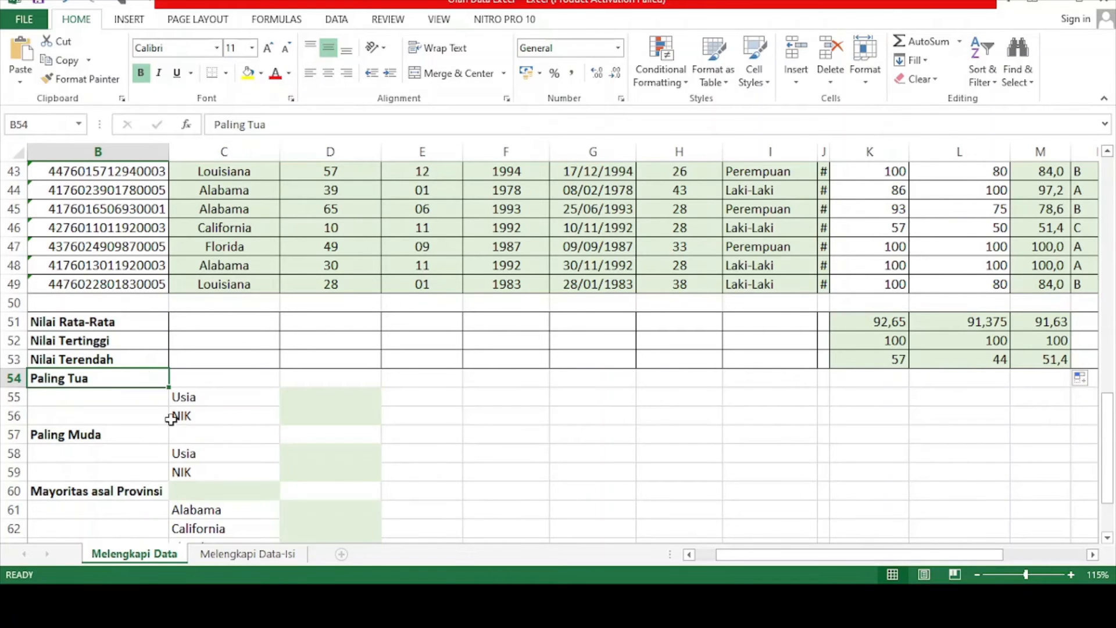
{"action": "left_click", "coordinate": [317, 395]}
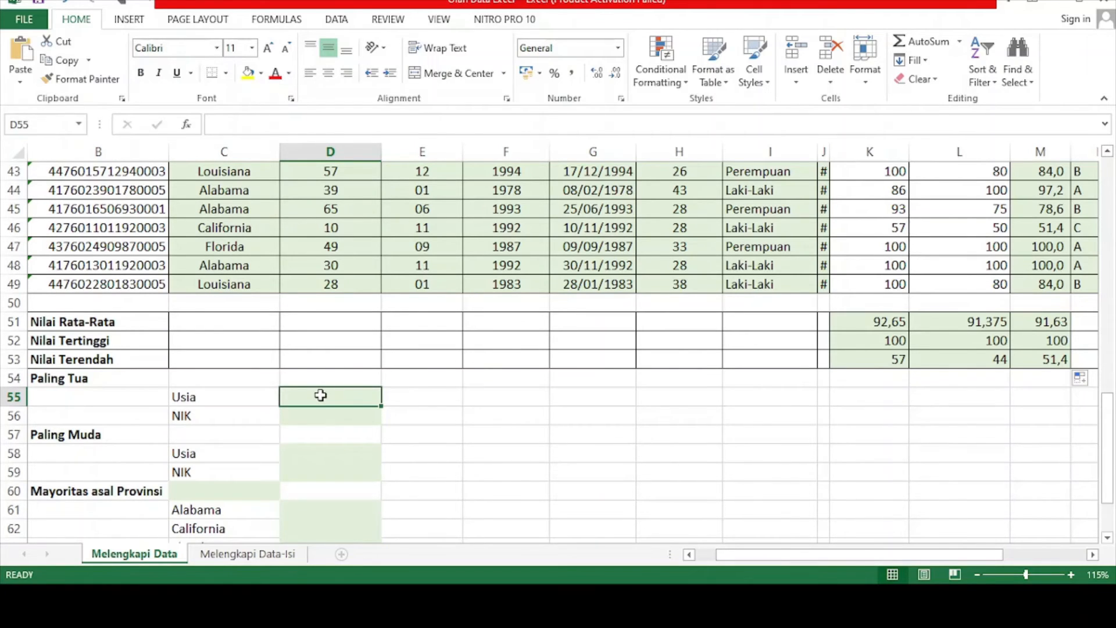
{"action": "type", "text": "=ma"}
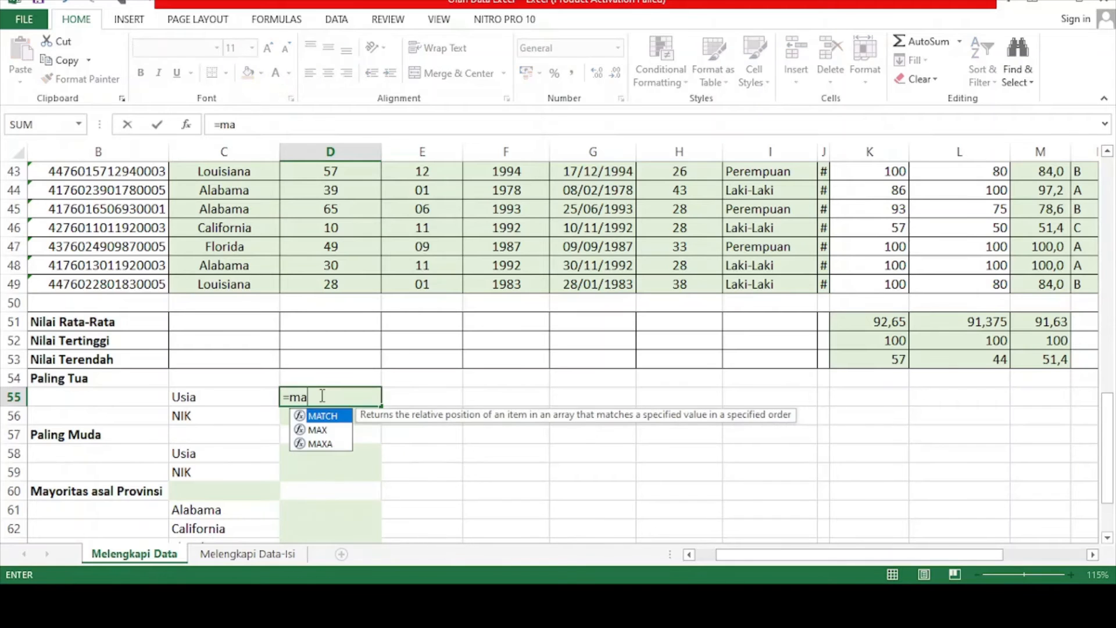
{"action": "type", "text": "x("}
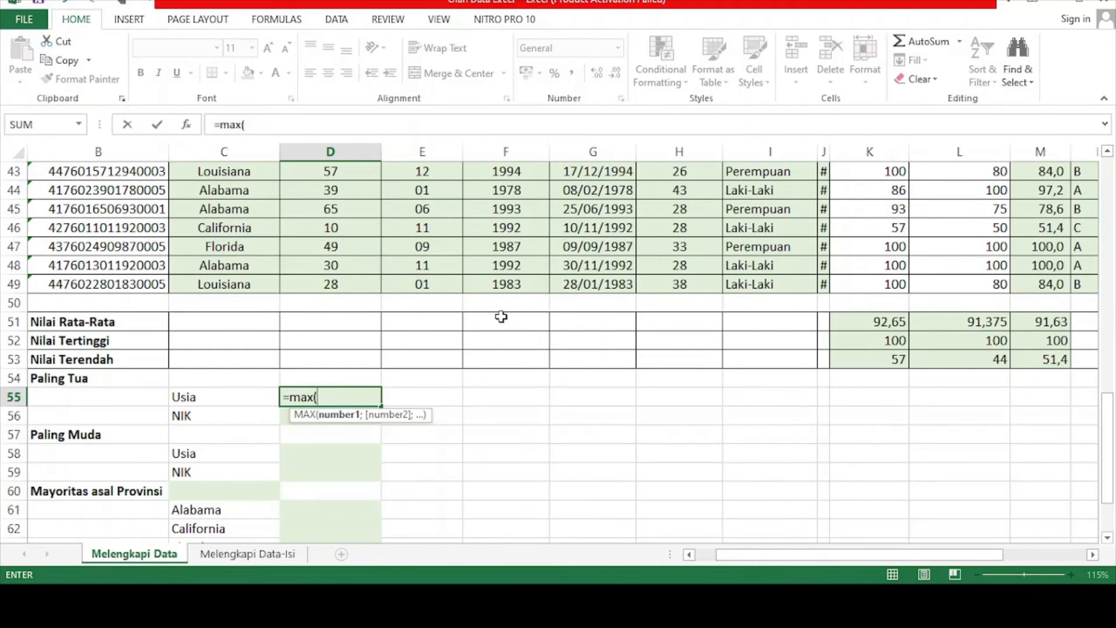
{"action": "scroll", "coordinate": [697, 360], "scroll_direction": "up", "scroll_amount": 11}
{"action": "scroll", "coordinate": [697, 363], "scroll_direction": "up", "scroll_amount": 3}
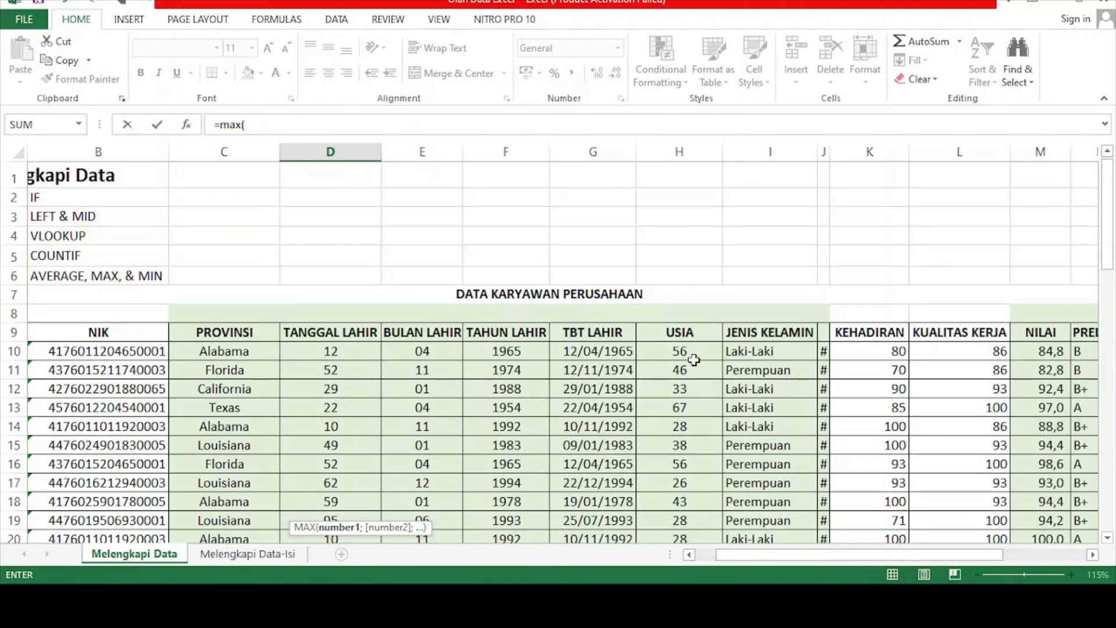
{"action": "left_click_drag", "start_coordinate": [679, 418], "coordinate": [694, 504]}
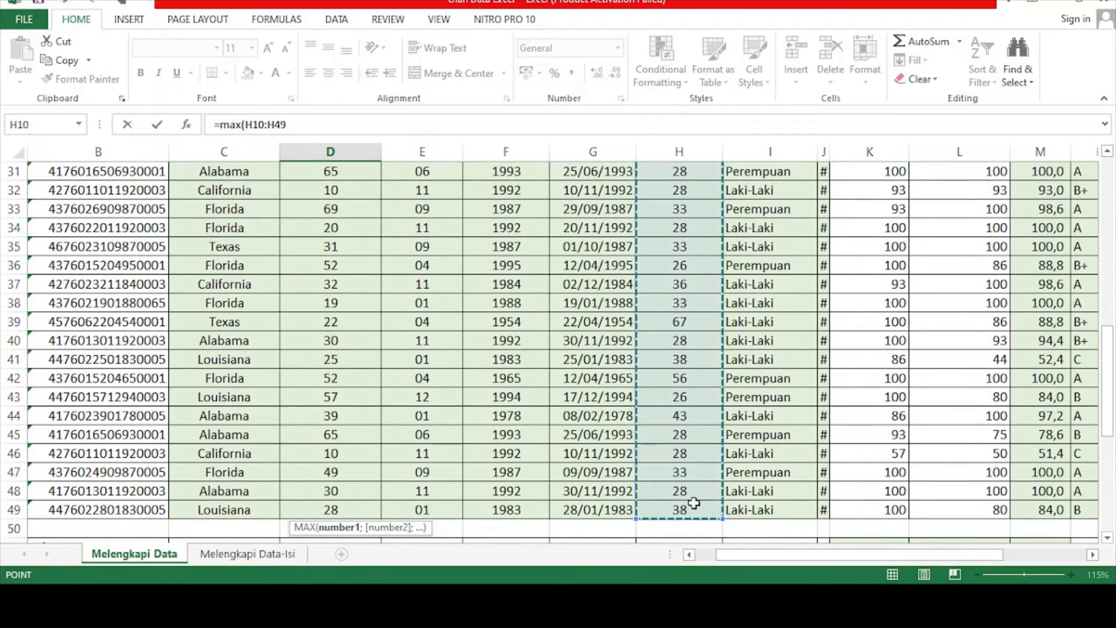
{"action": "type", "text": ")"}
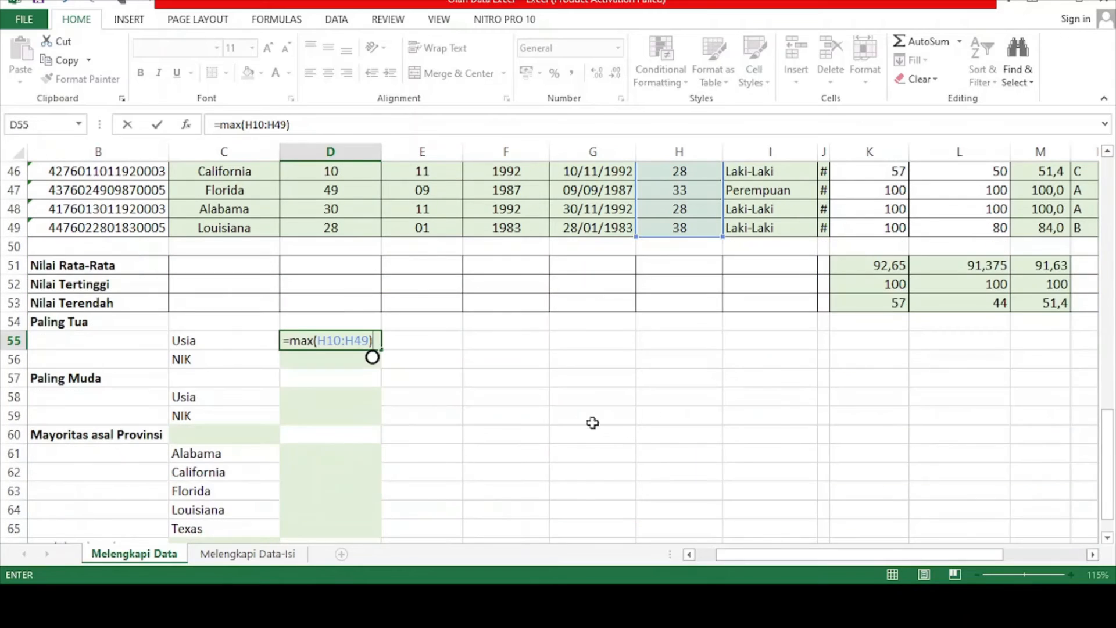
{"action": "key", "text": "Return"}
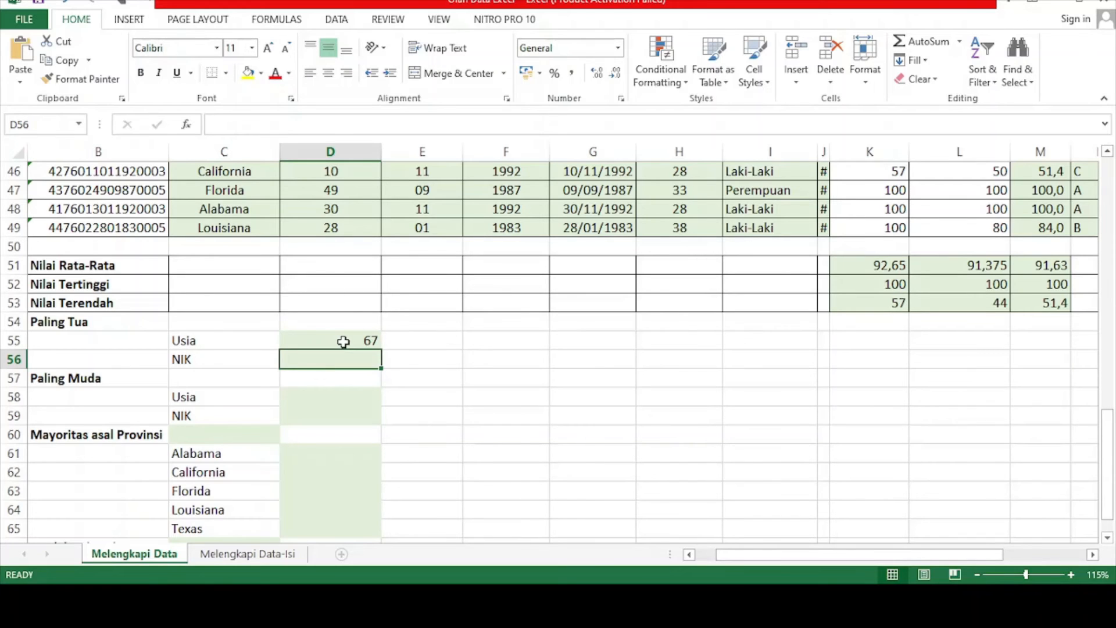
{"action": "type", "text": "="}
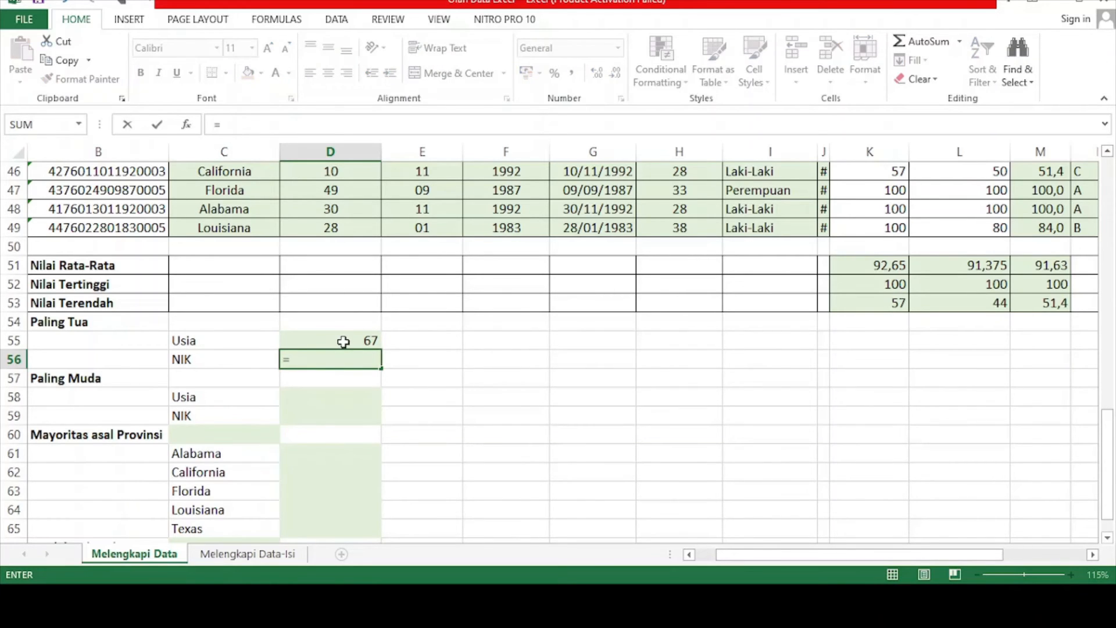
{"action": "type", "text": "VLOOKU"}
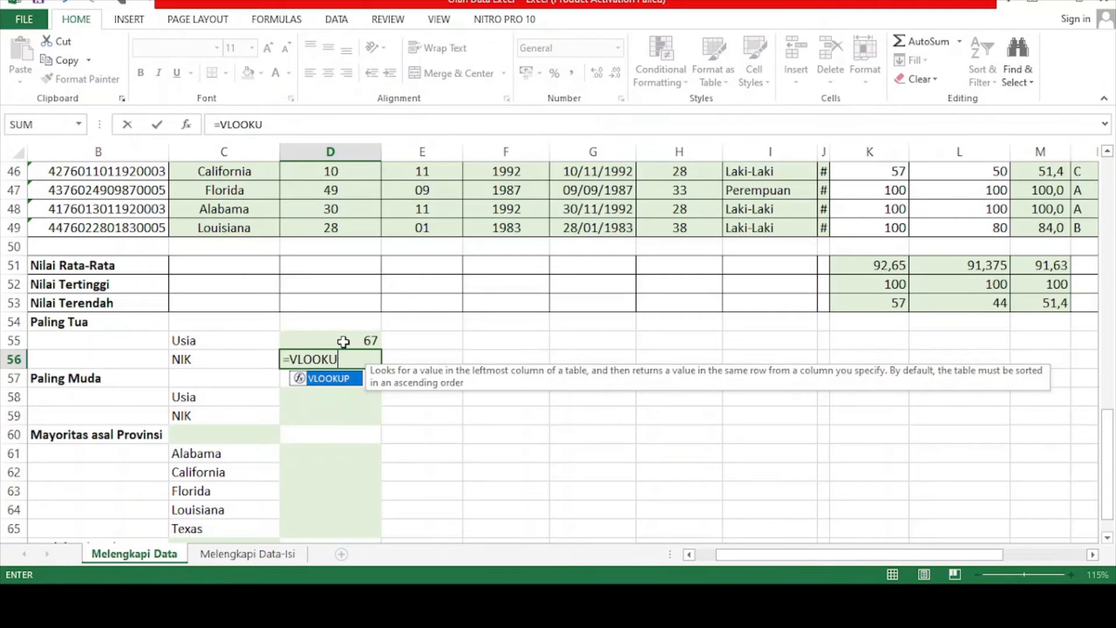
{"action": "type", "text": "P("}
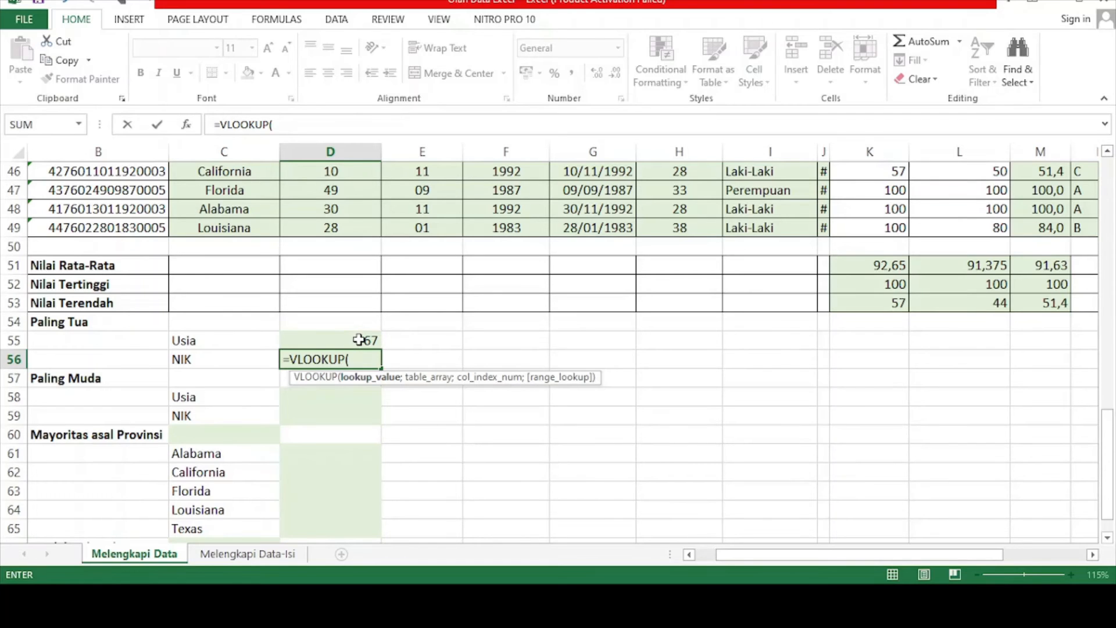
{"action": "left_click", "coordinate": [359, 340]}
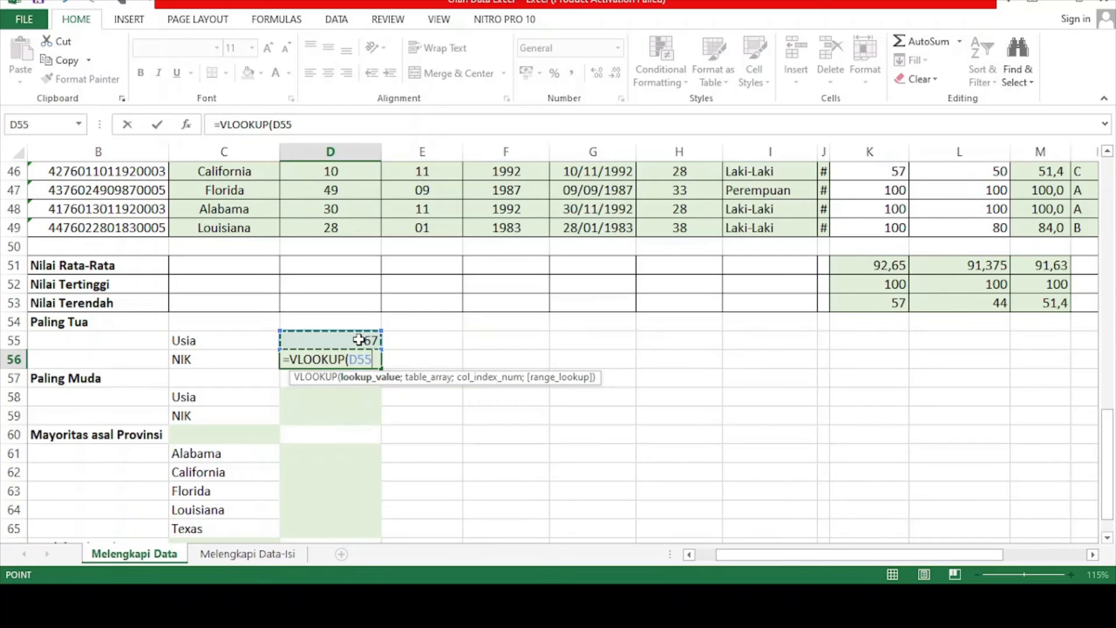
{"action": "type", "text": ";"}
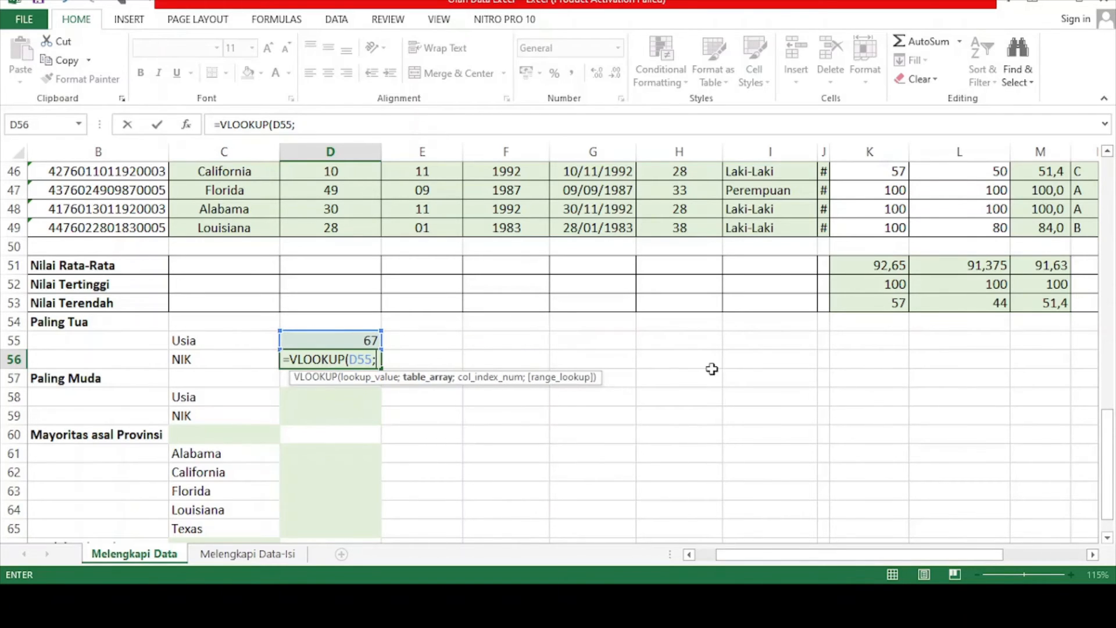
{"action": "scroll", "coordinate": [711, 369], "scroll_direction": "up", "scroll_amount": 2}
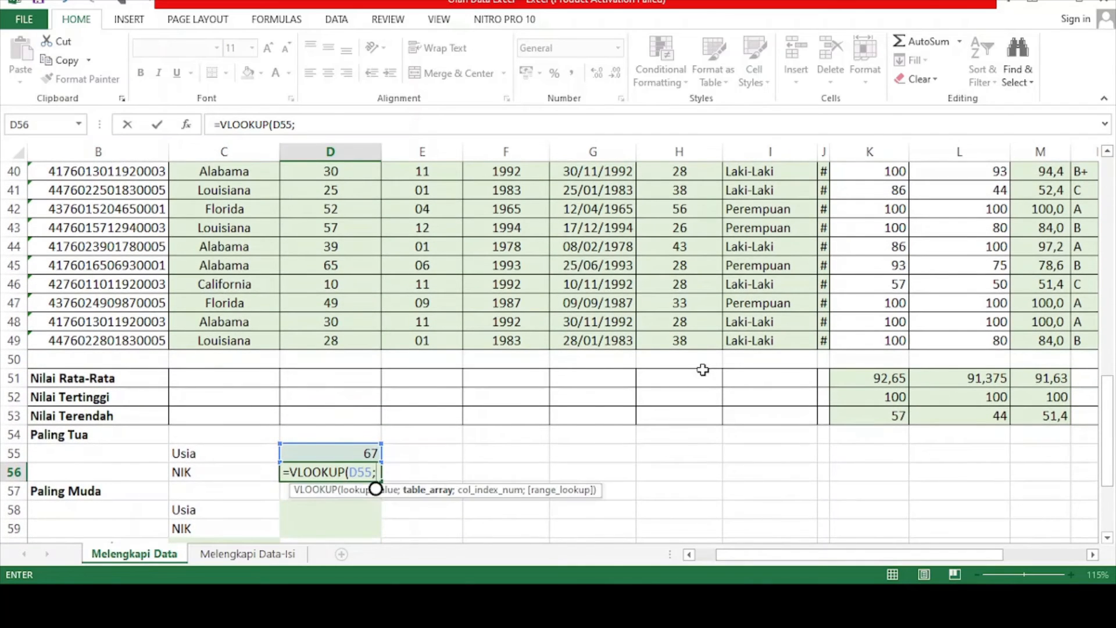
{"action": "scroll", "coordinate": [702, 370], "scroll_direction": "down", "scroll_amount": 1}
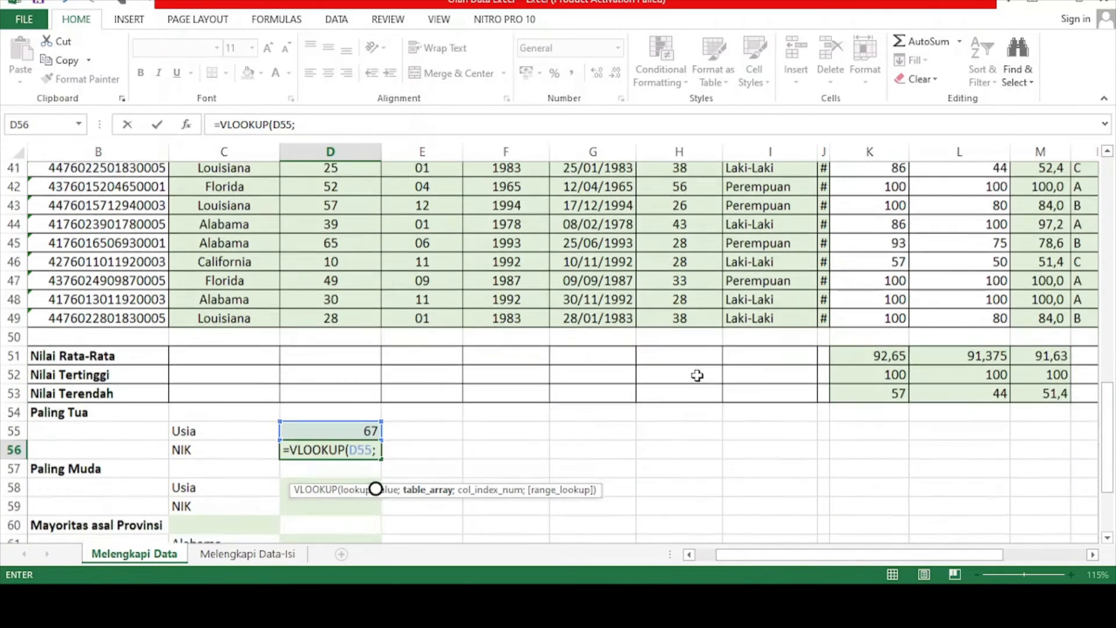
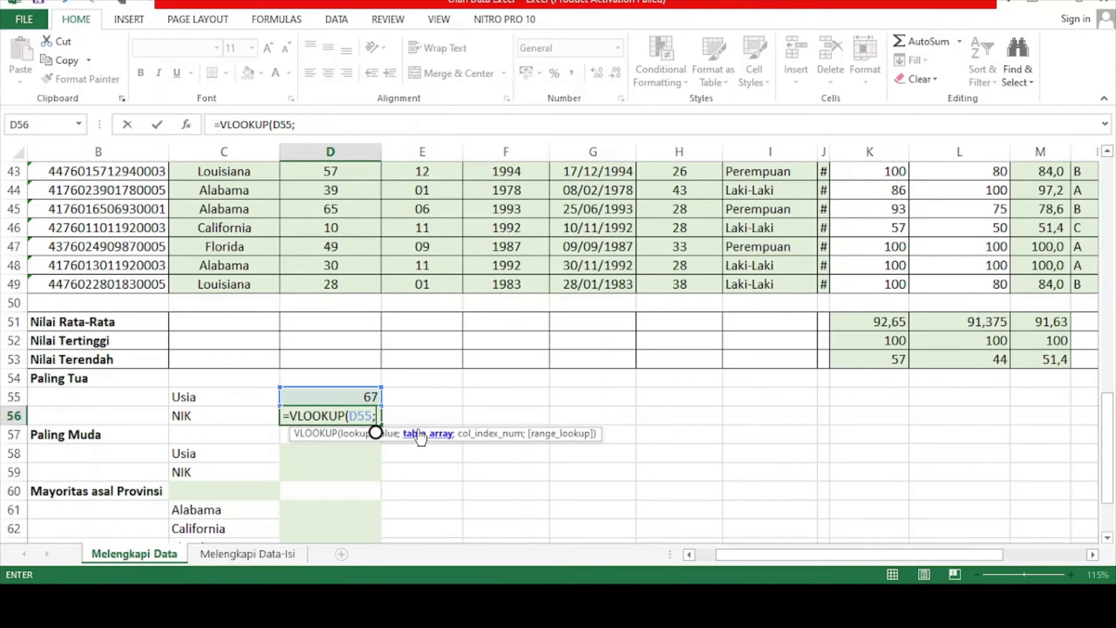
{"action": "key", "text": "BackSpace"}
{"action": "key", "text": "BackSpace"}
{"action": "key", "text": "BackSpace"}
{"action": "key", "text": "BackSpace"}
{"action": "key", "text": "BackSpace"}
{"action": "key", "text": "BackSpace"}
{"action": "key", "text": "BackSpace"}
{"action": "key", "text": "BackSpace"}
{"action": "key", "text": "BackSpace"}
{"action": "key", "text": "BackSpace"}
{"action": "key", "text": "BackSpace"}
{"action": "key", "text": "BackSpace"}
{"action": "key", "text": "BackSpace"}
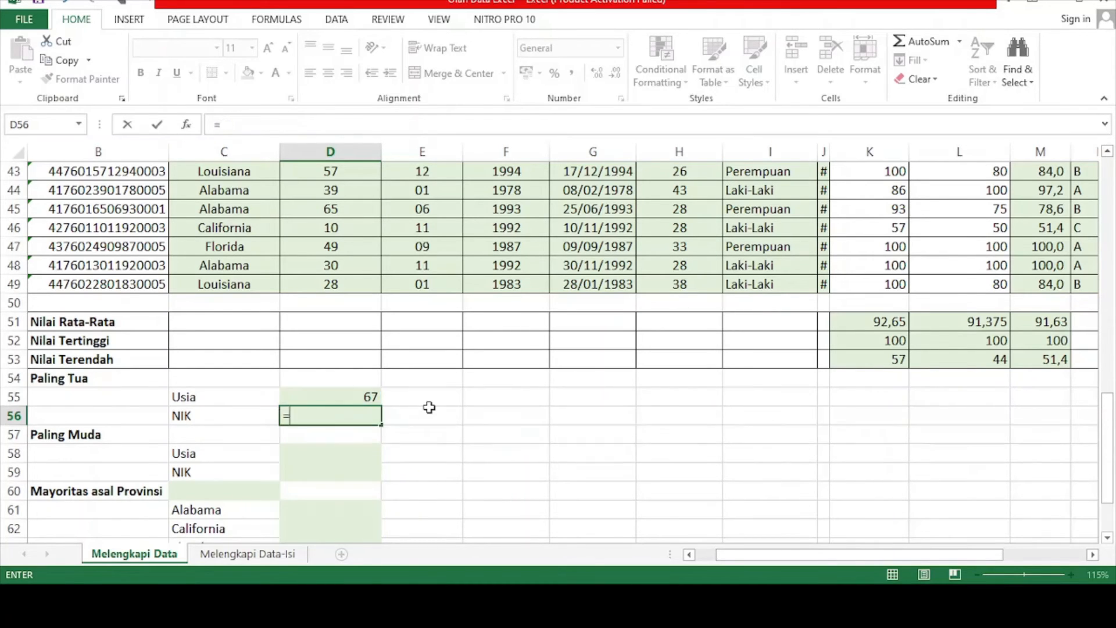
{"action": "key", "text": "Return"}
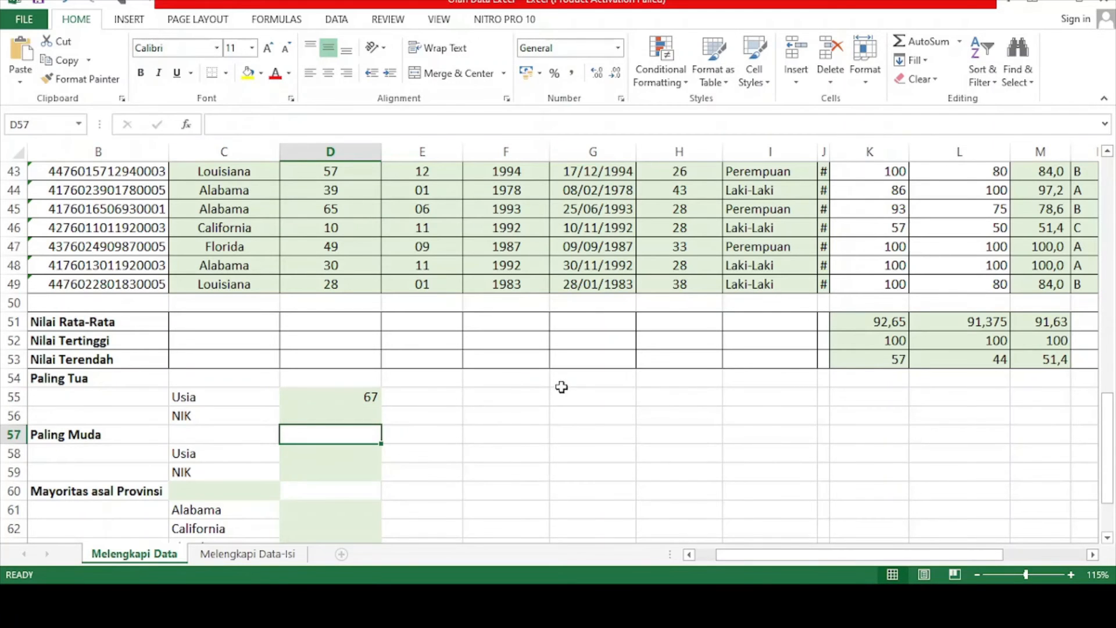
Insert a blank column between the USIA and JENIS KELAMIN columns.
{"action": "scroll", "coordinate": [608, 395], "scroll_direction": "up", "scroll_amount": 14}
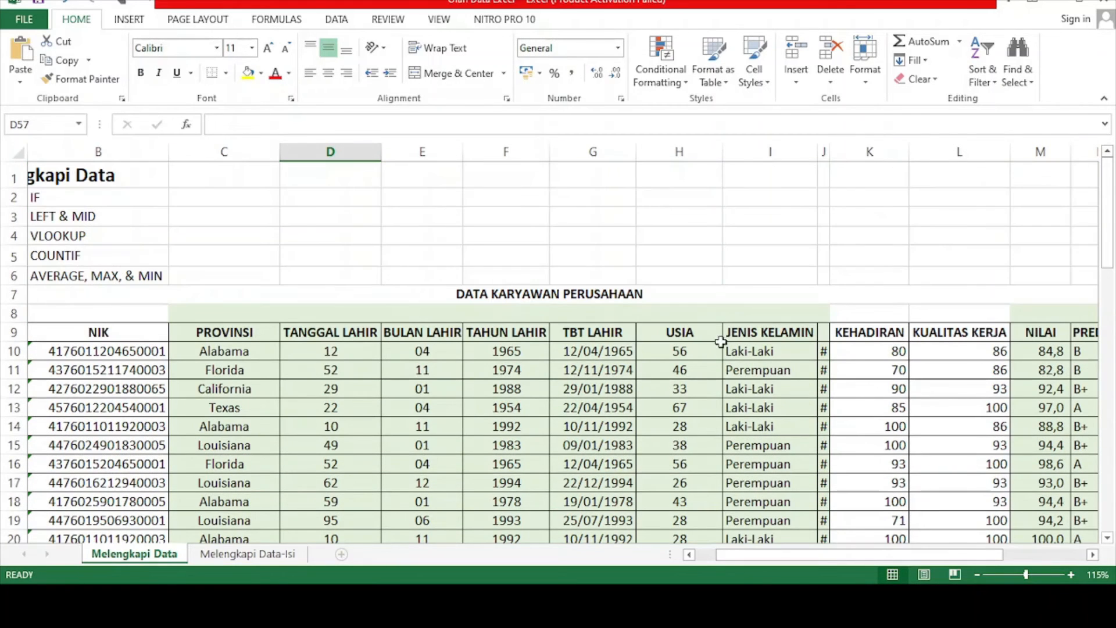
{"action": "left_click", "coordinate": [752, 154]}
{"action": "right_click", "coordinate": [753, 154]}
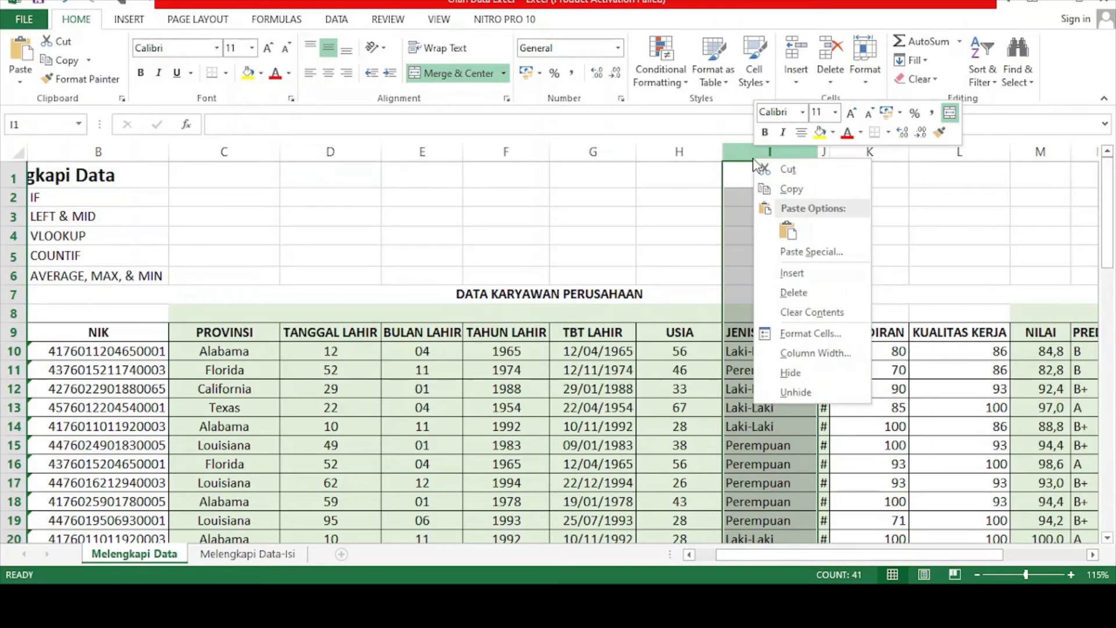
{"action": "left_click", "coordinate": [777, 269]}
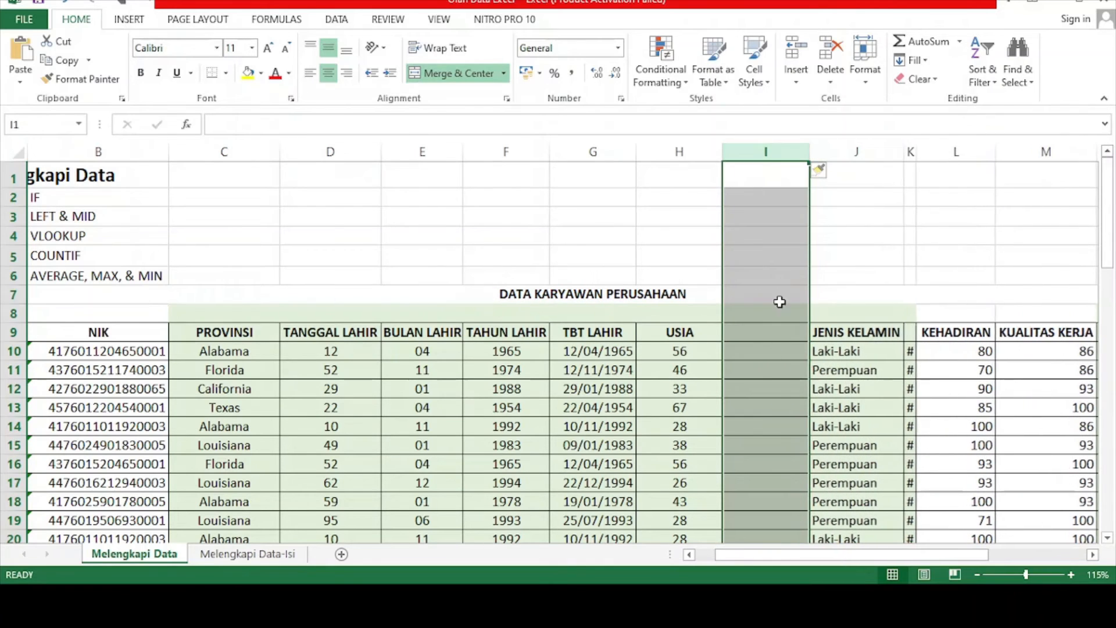
Link I10 to the NIK in B10 with =B10 and fit column I's width to its content.
{"action": "left_click", "coordinate": [760, 351]}
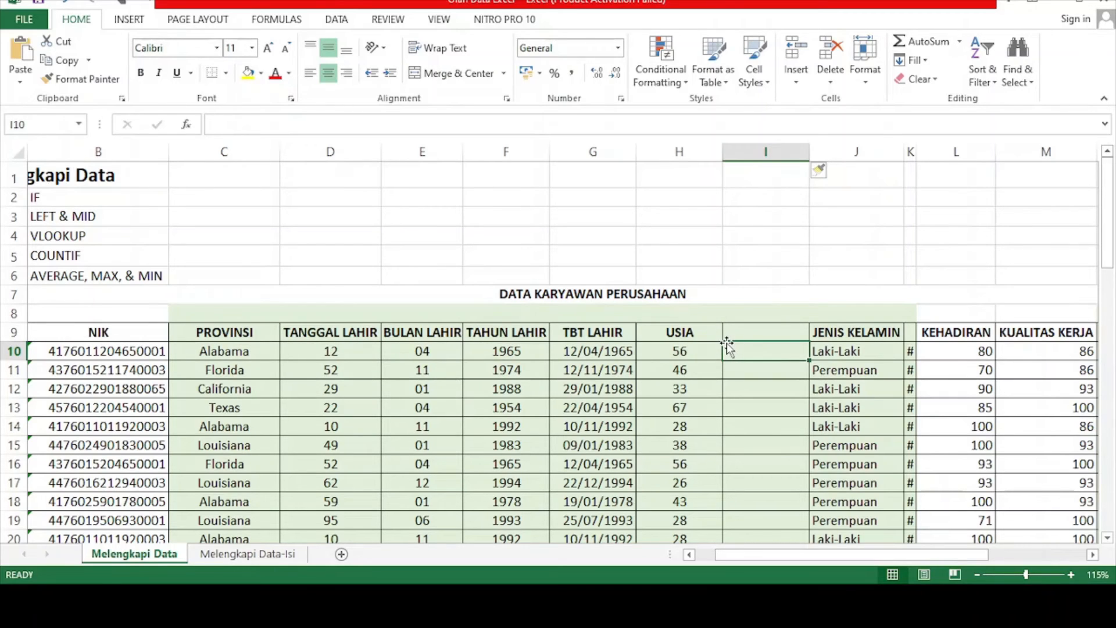
{"action": "type", "text": "="}
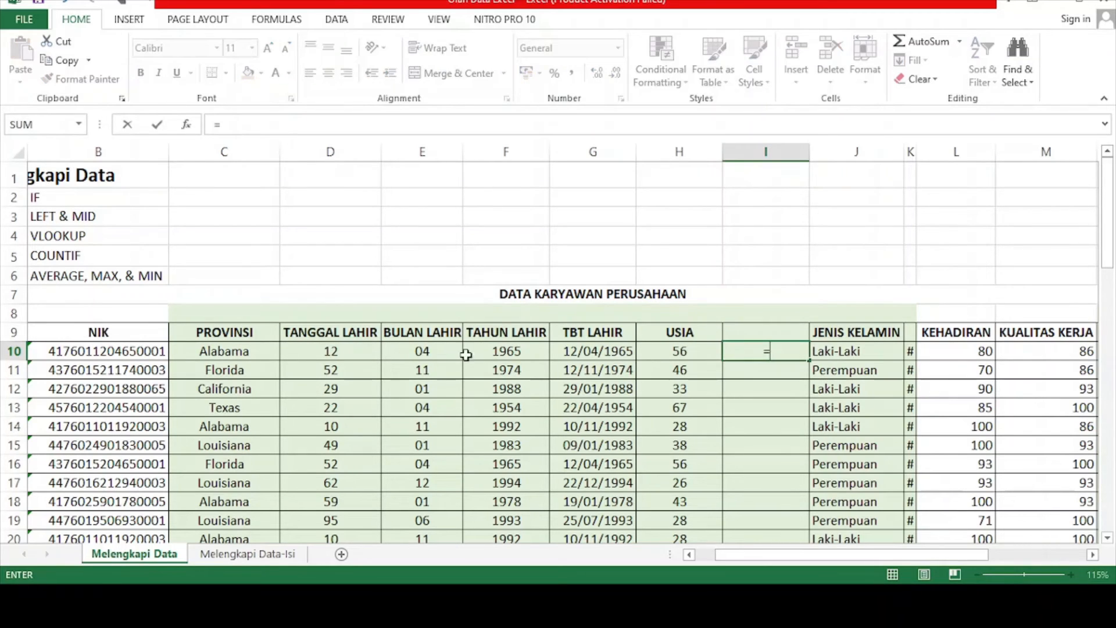
{"action": "left_click", "coordinate": [101, 353]}
{"action": "key", "text": "Return"}
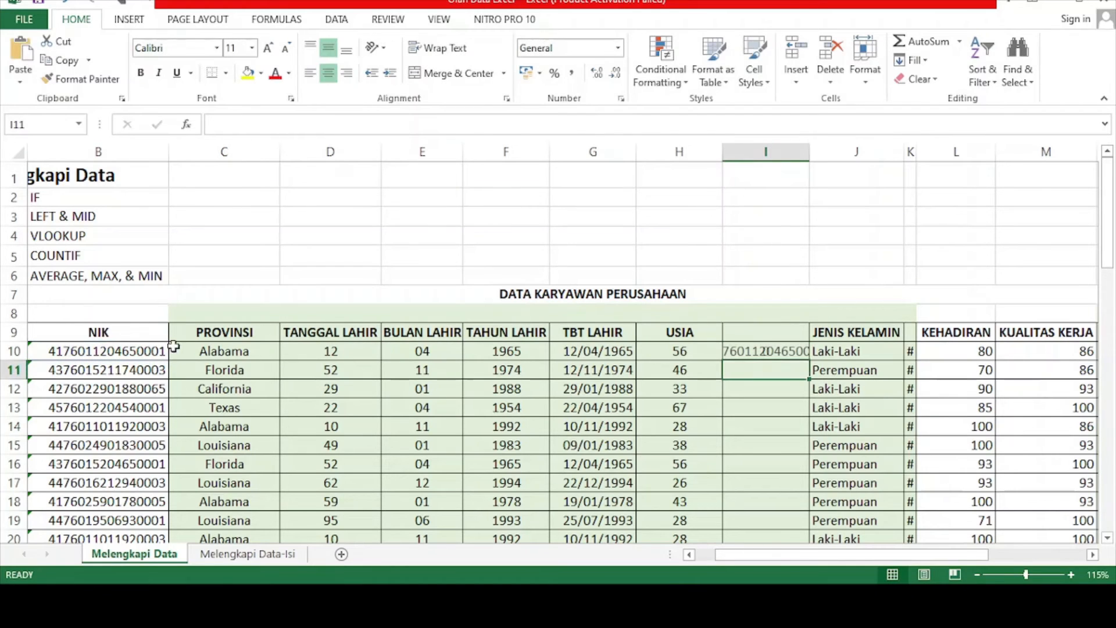
{"action": "double_click", "coordinate": [812, 152]}
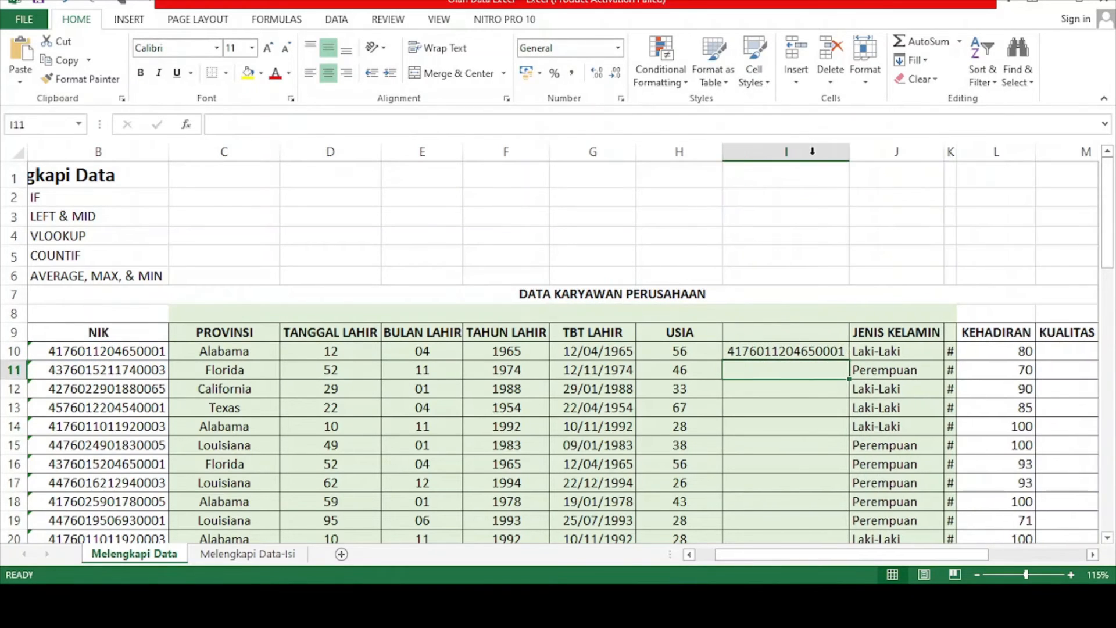
Fill the I10 NIK reference down to I49 and check the copied values through the last employee row.
{"action": "left_click", "coordinate": [838, 351]}
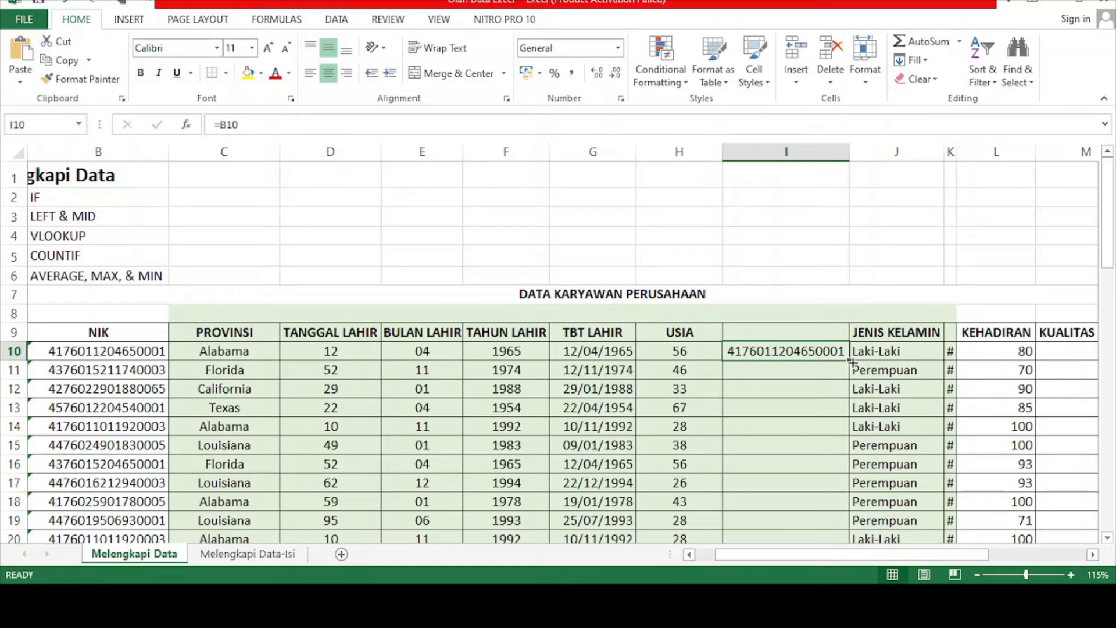
{"action": "double_click", "coordinate": [852, 361]}
{"action": "left_click", "coordinate": [769, 366]}
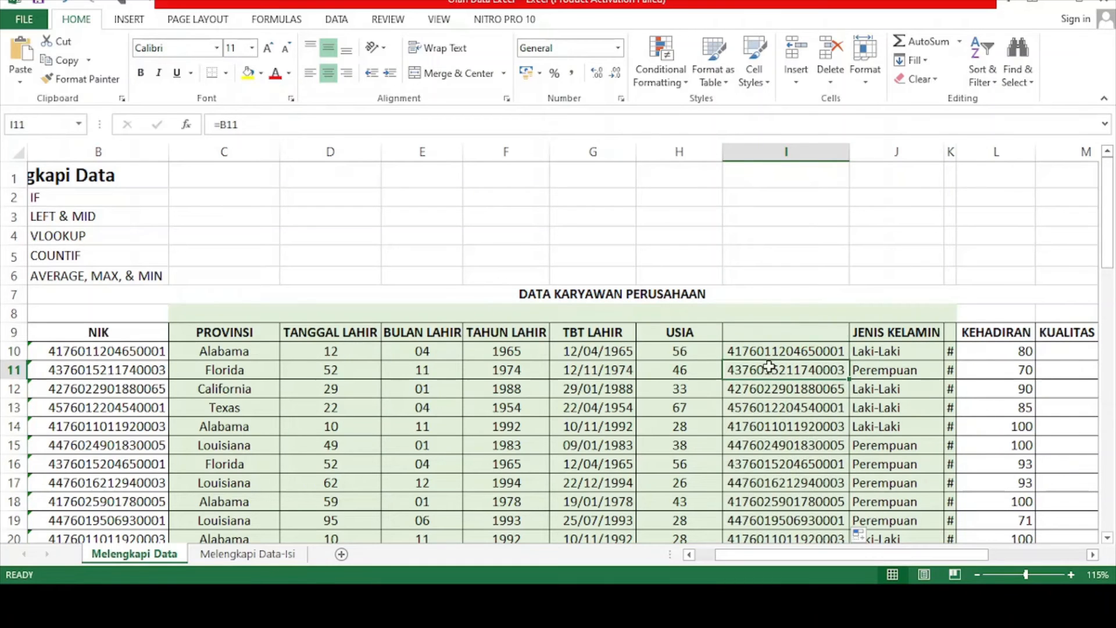
{"action": "scroll", "coordinate": [750, 390], "scroll_direction": "down", "scroll_amount": 2}
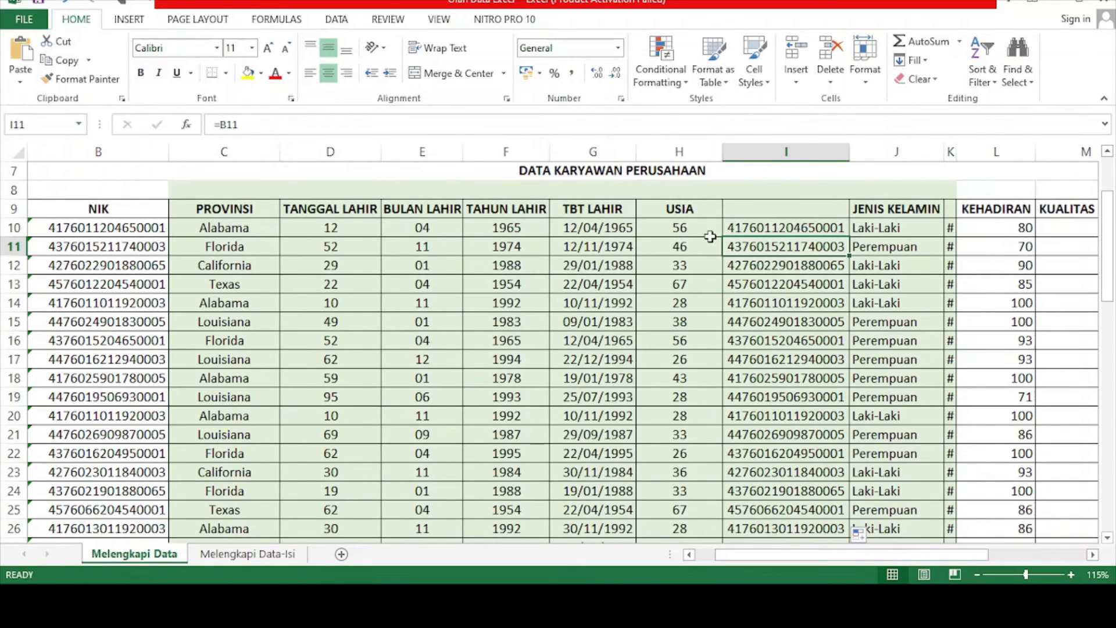
{"action": "scroll", "coordinate": [779, 415], "scroll_direction": "down", "scroll_amount": 3}
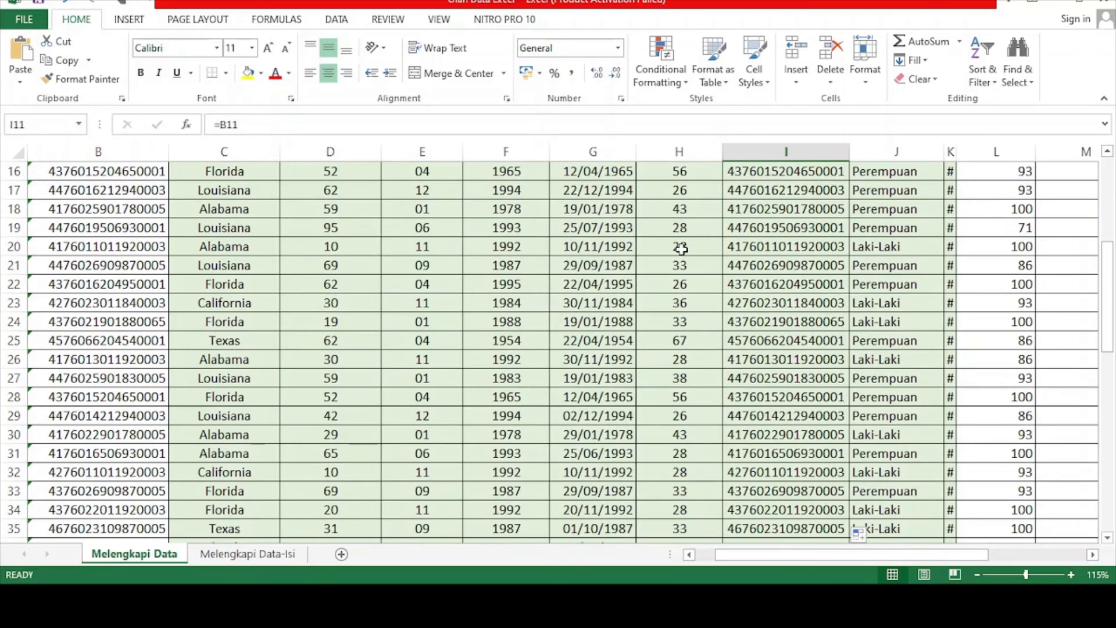
{"action": "scroll", "coordinate": [788, 308], "scroll_direction": "down", "scroll_amount": 8}
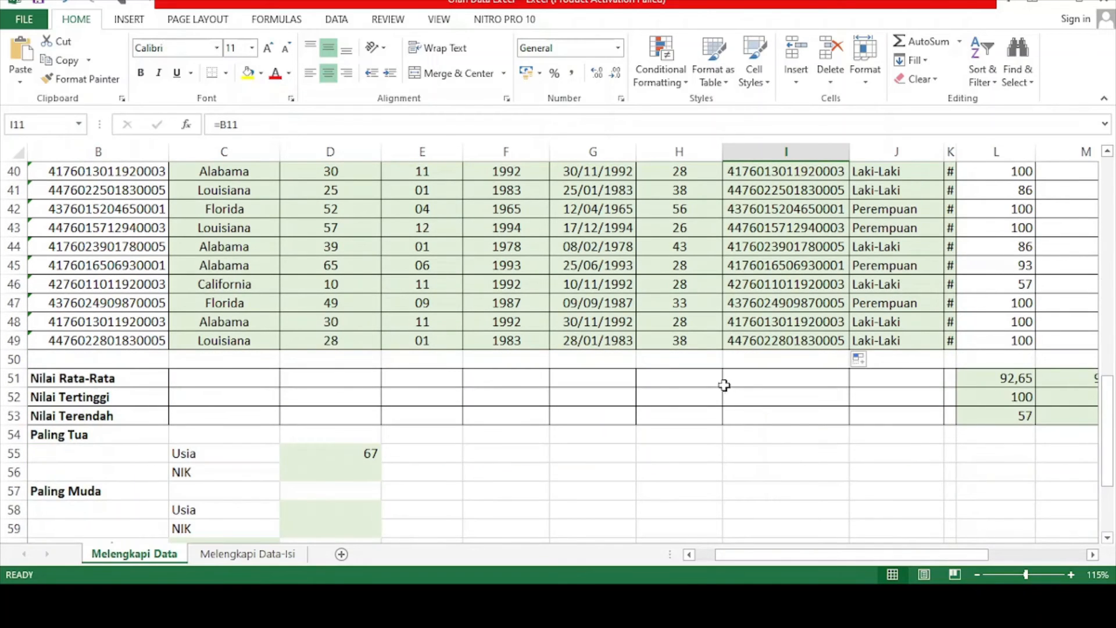
{"action": "scroll", "coordinate": [759, 381], "scroll_direction": "down", "scroll_amount": 2}
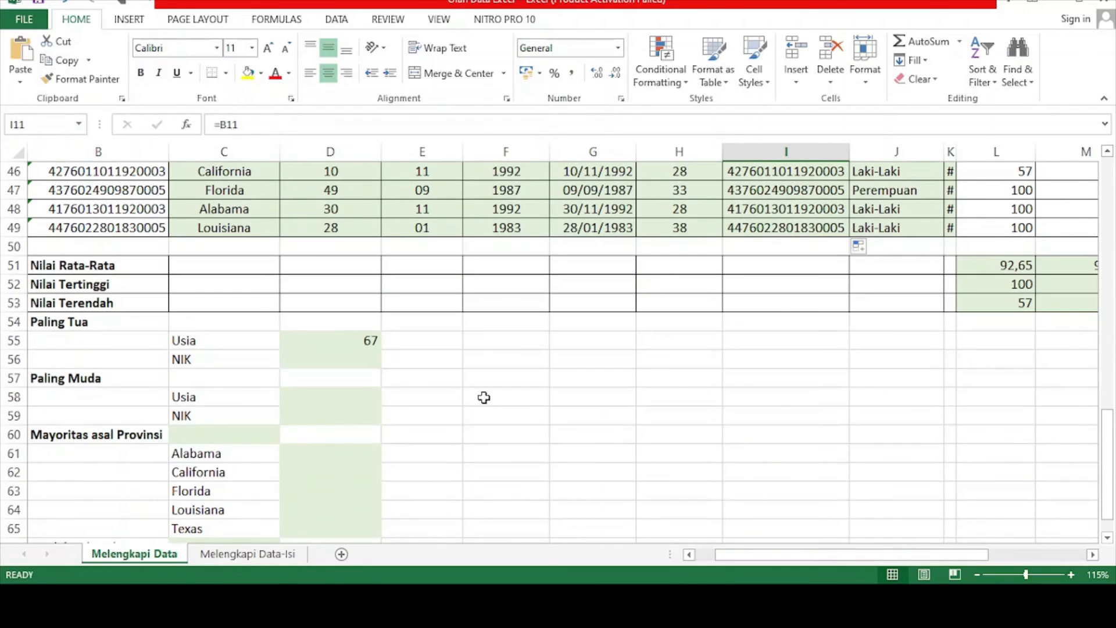
Look up the Paling Tua NIK in D56 with =VLOOKUP(D55;H10:I49;2).
{"action": "left_click", "coordinate": [355, 357]}
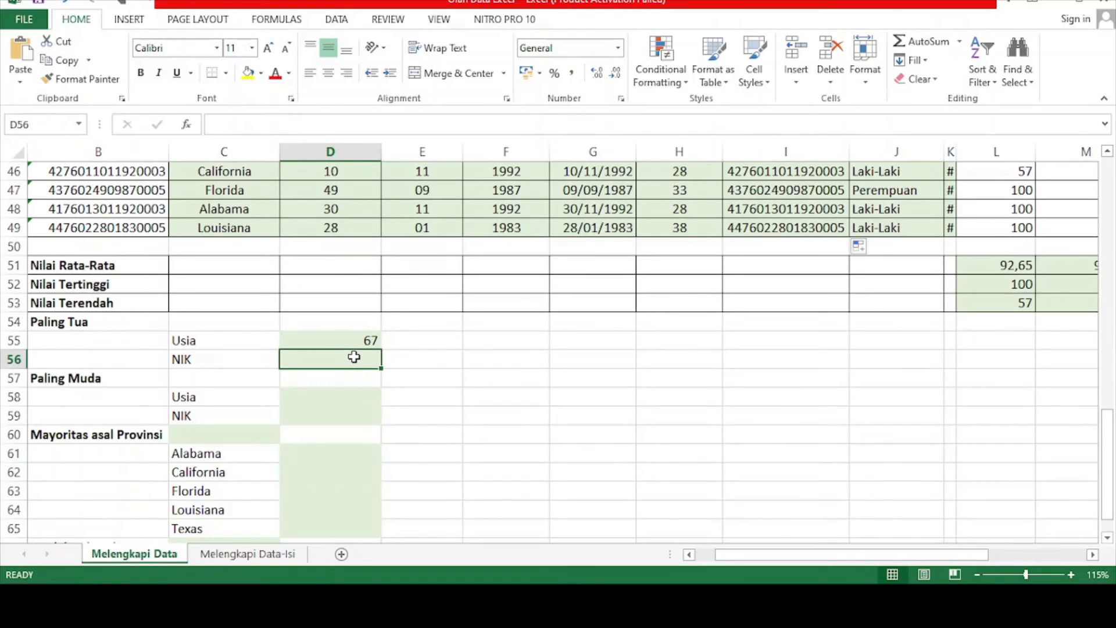
{"action": "type", "text": "=VLO"}
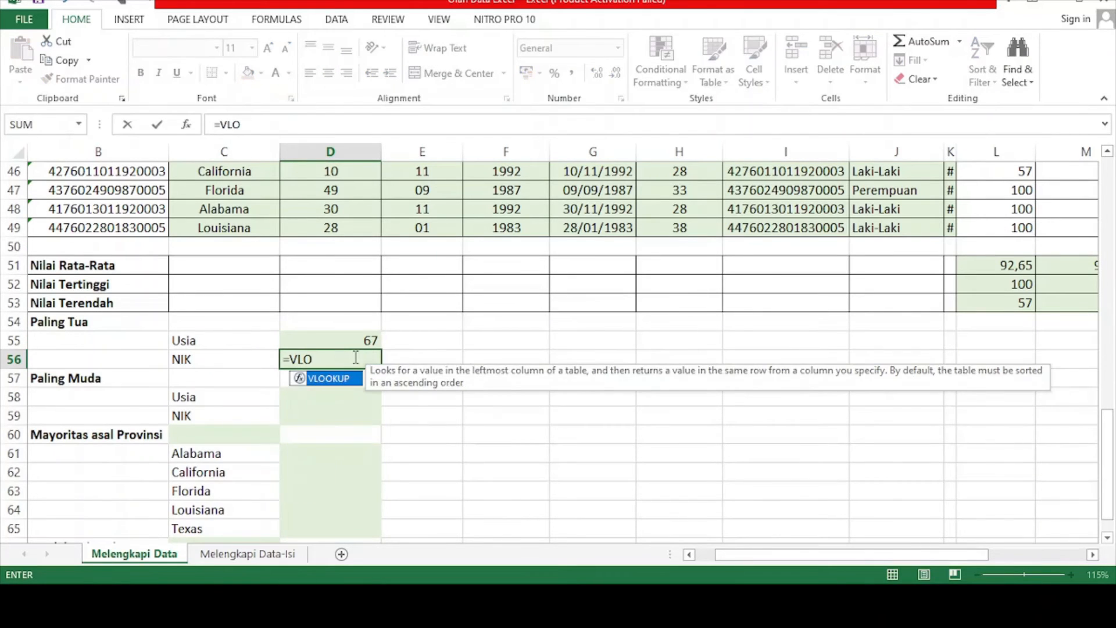
{"action": "type", "text": "OKUP("}
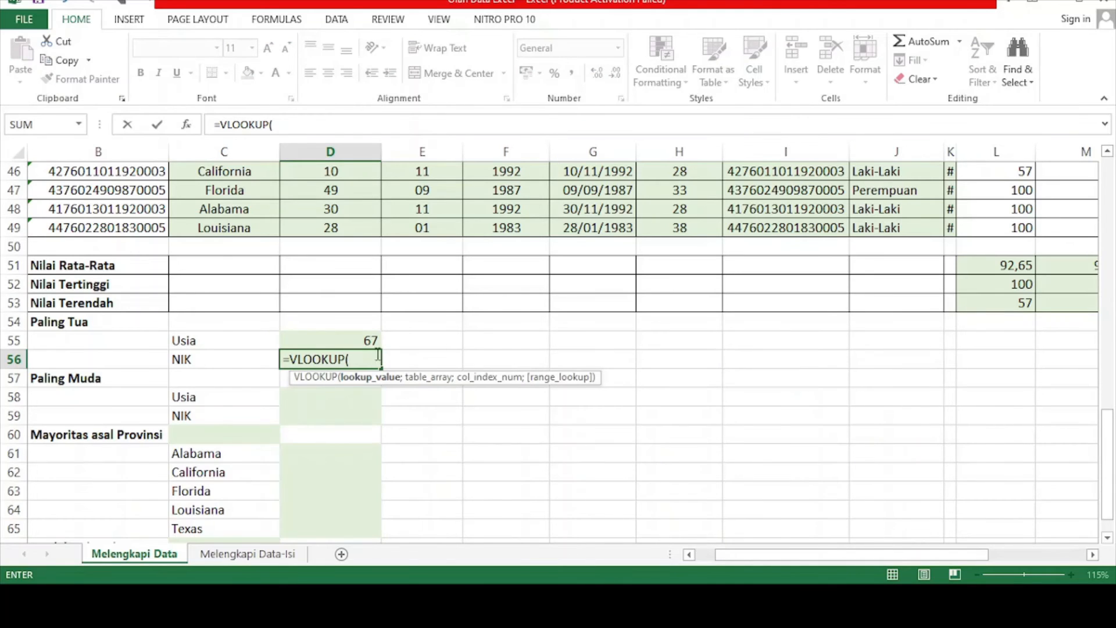
{"action": "left_click", "coordinate": [357, 341]}
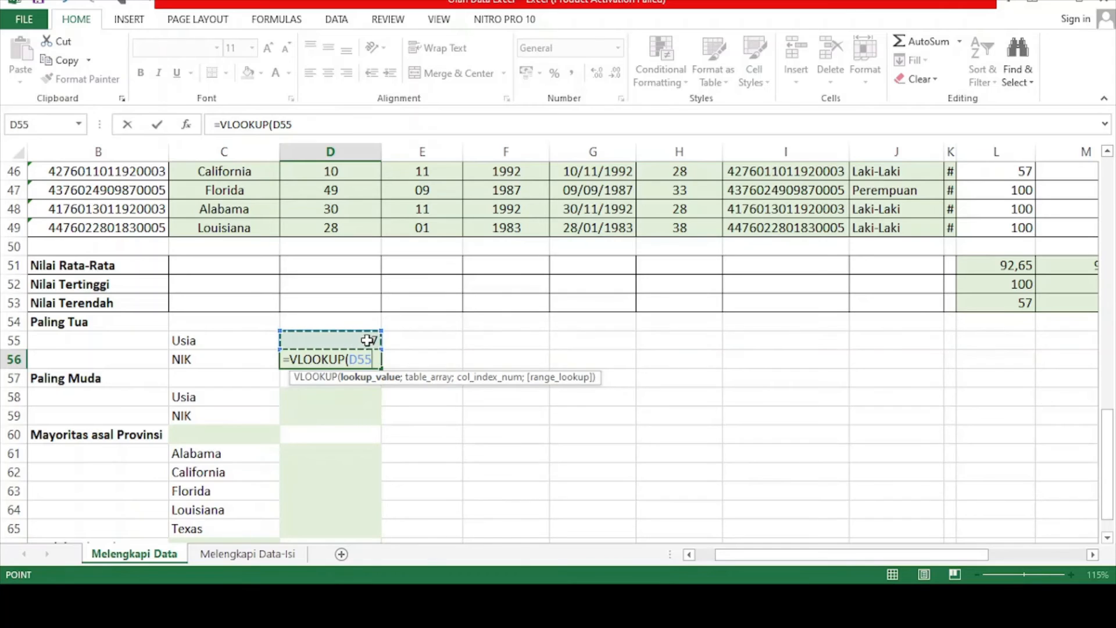
{"action": "type", "text": ";"}
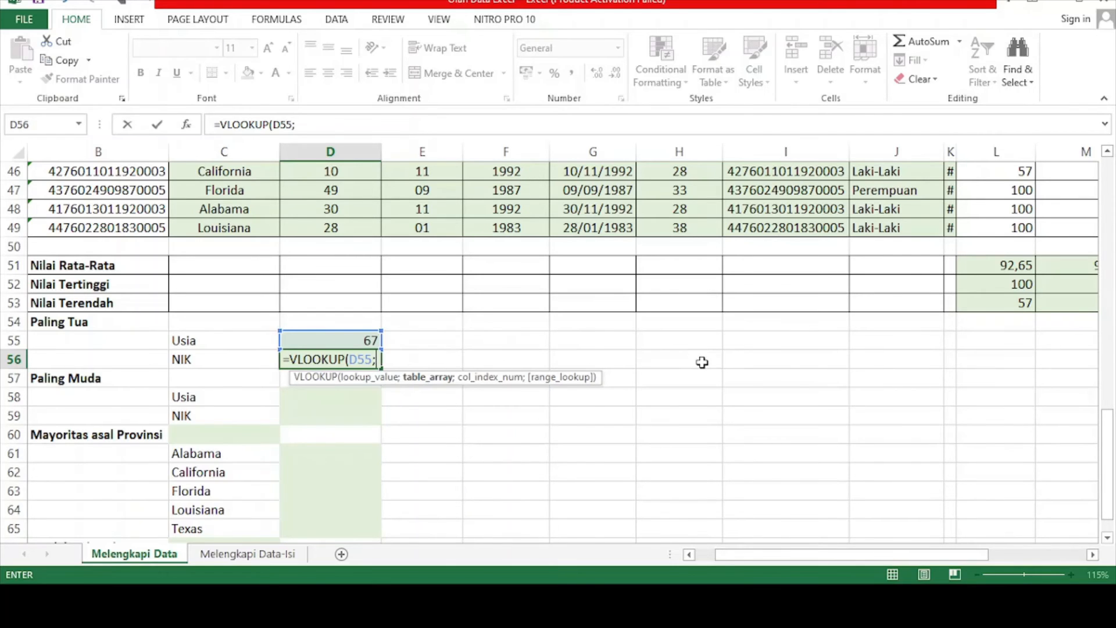
{"action": "scroll", "coordinate": [702, 362], "scroll_direction": "up", "scroll_amount": 13}
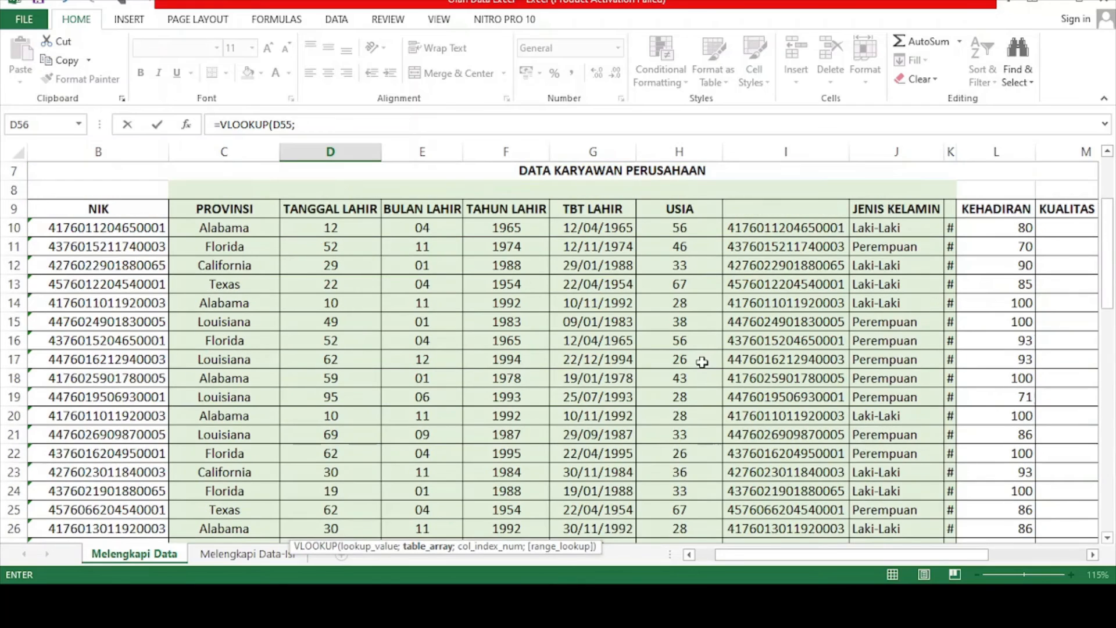
{"action": "left_click_drag", "start_coordinate": [686, 229], "coordinate": [786, 533]}
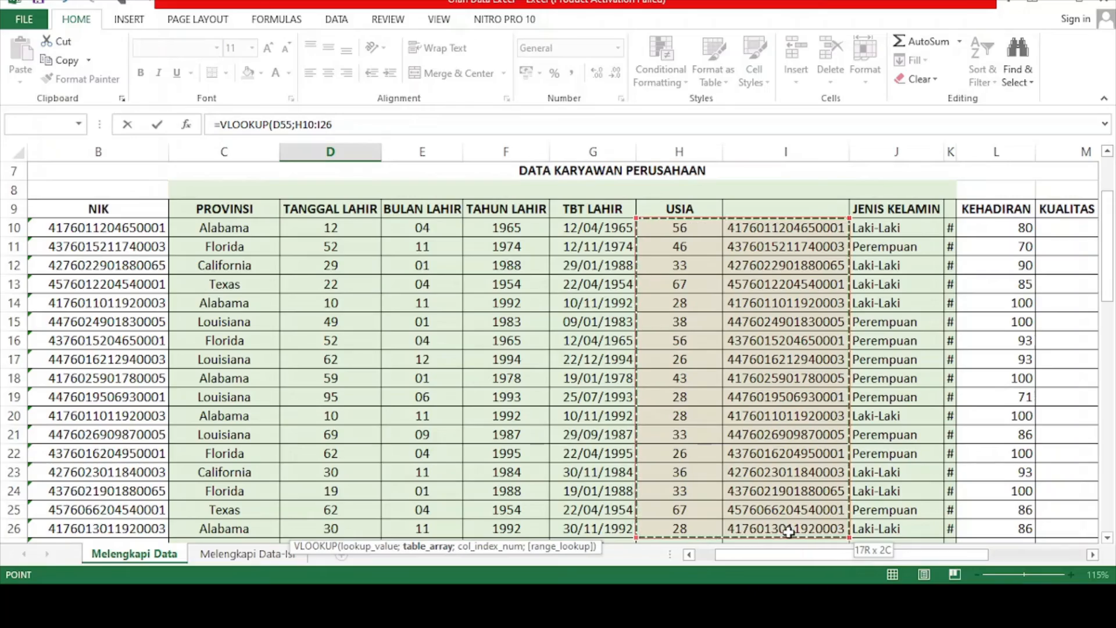
{"action": "left_click_drag", "start_coordinate": [789, 533], "coordinate": [774, 492]}
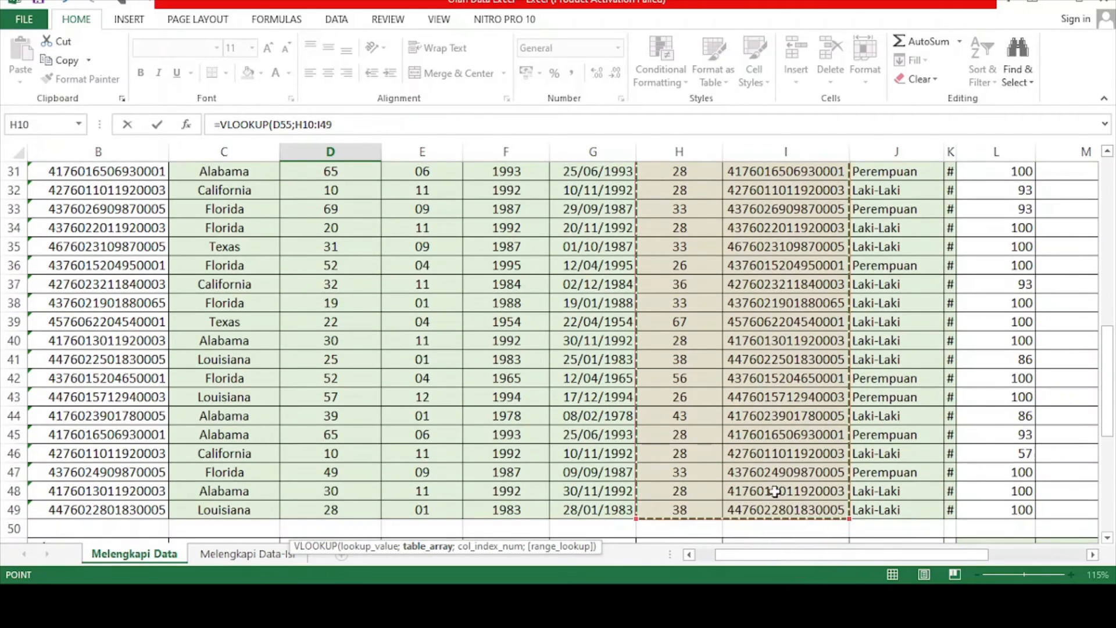
{"action": "scroll", "coordinate": [715, 476], "scroll_direction": "down", "scroll_amount": 3}
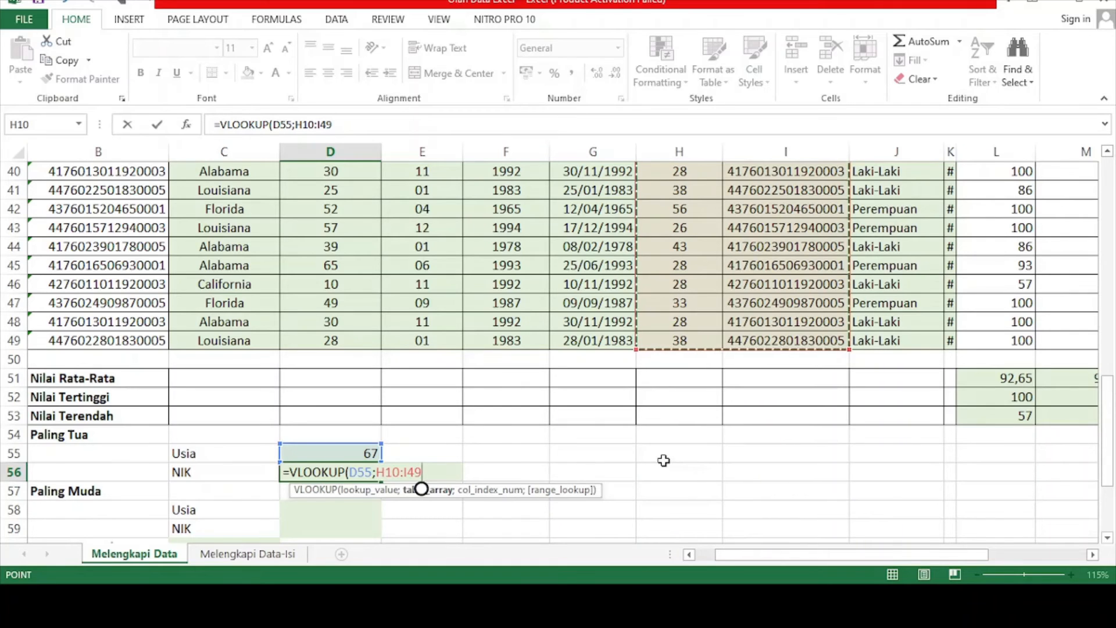
{"action": "type", "text": ";2"}
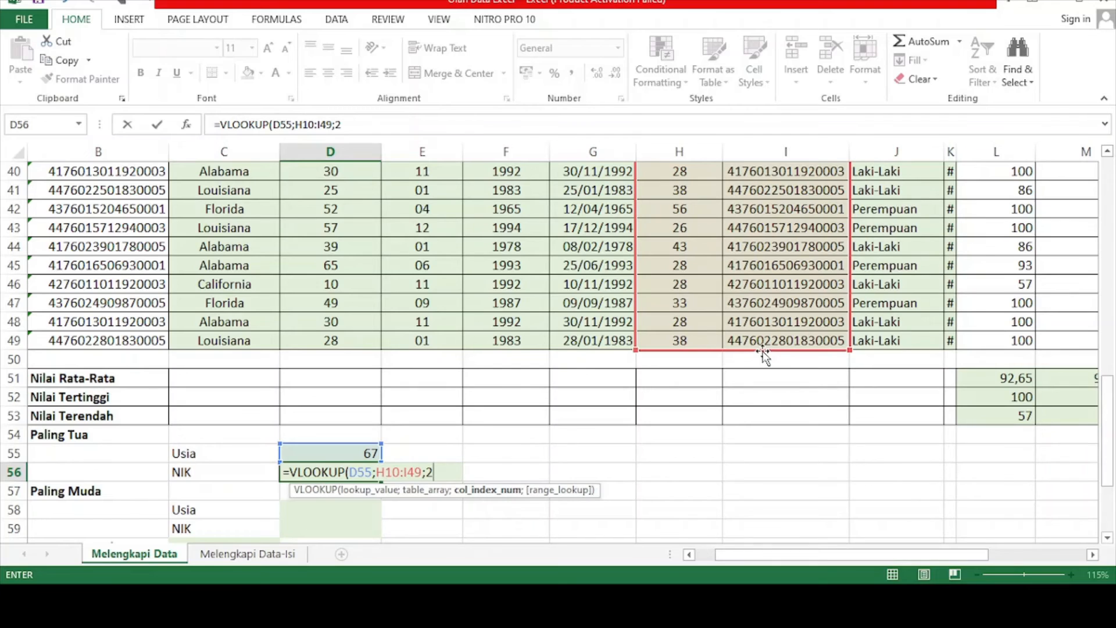
{"action": "type", "text": ")"}
{"action": "key", "text": "Return"}
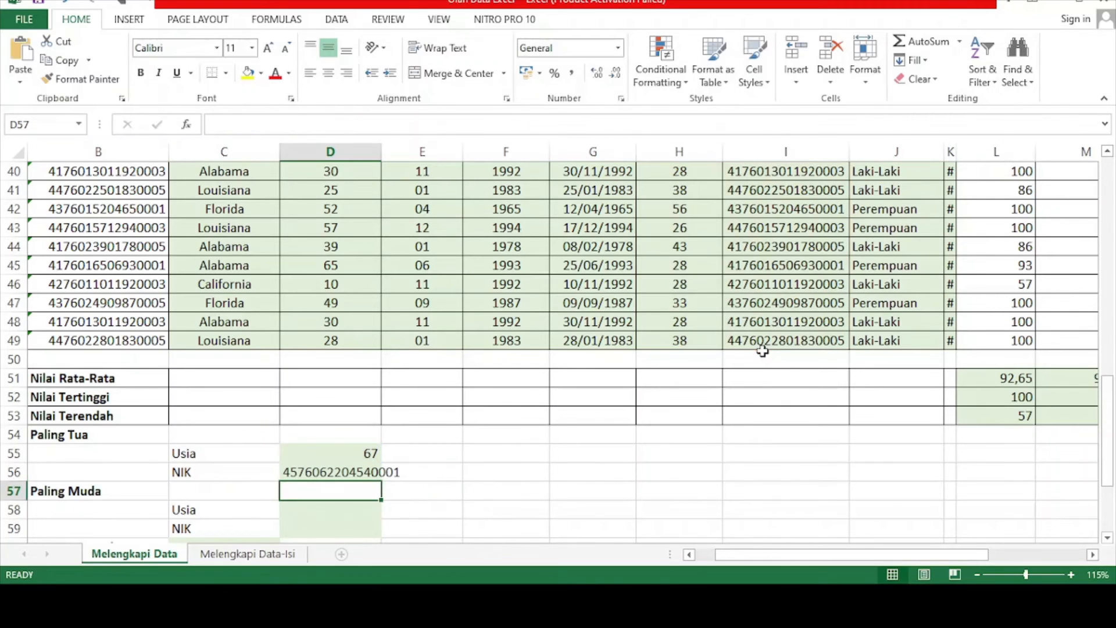
Compare the Paling Tua Usia and NIK in D55 and D56 with the matching employee row in the table.
{"action": "left_click", "coordinate": [355, 472]}
{"action": "left_click", "coordinate": [370, 455]}
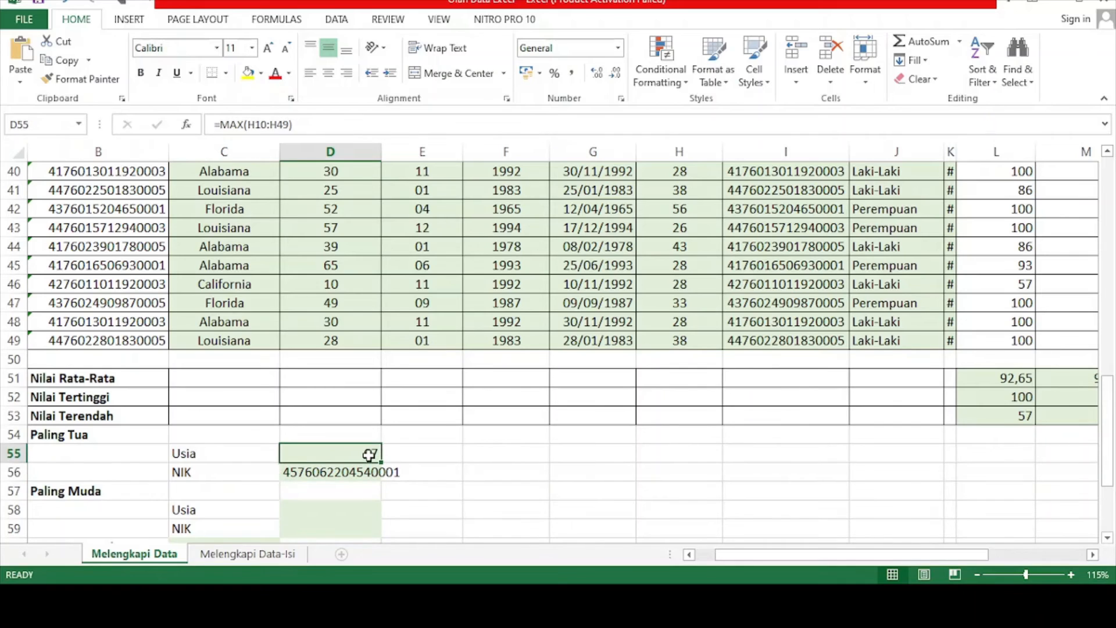
{"action": "left_click", "coordinate": [374, 478]}
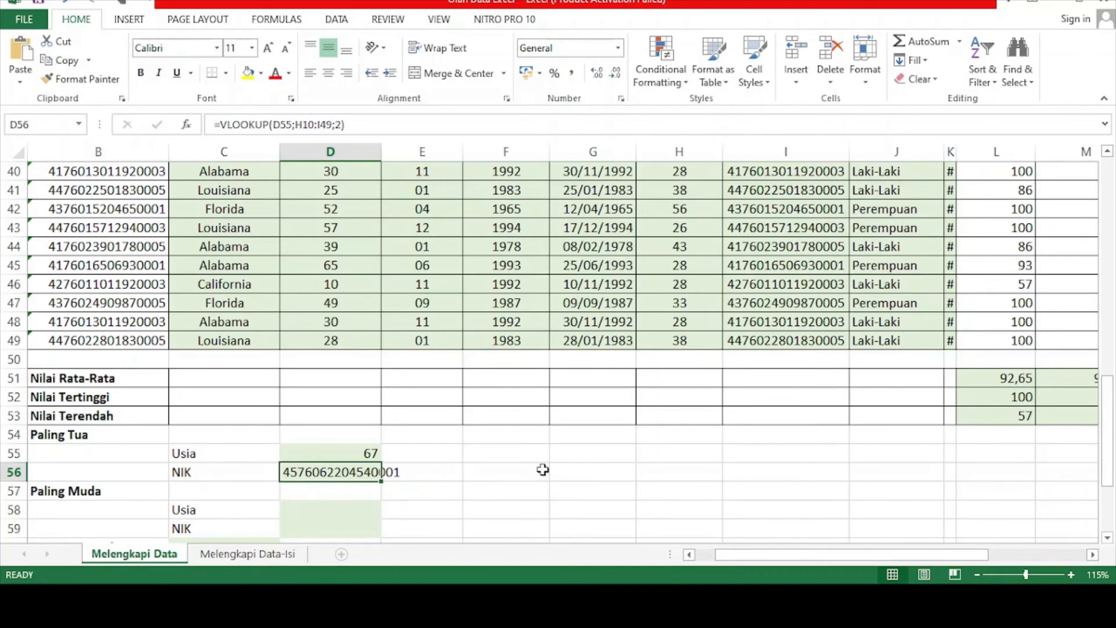
{"action": "scroll", "coordinate": [543, 469], "scroll_direction": "up", "scroll_amount": 1}
{"action": "scroll", "coordinate": [542, 469], "scroll_direction": "up", "scroll_amount": 3}
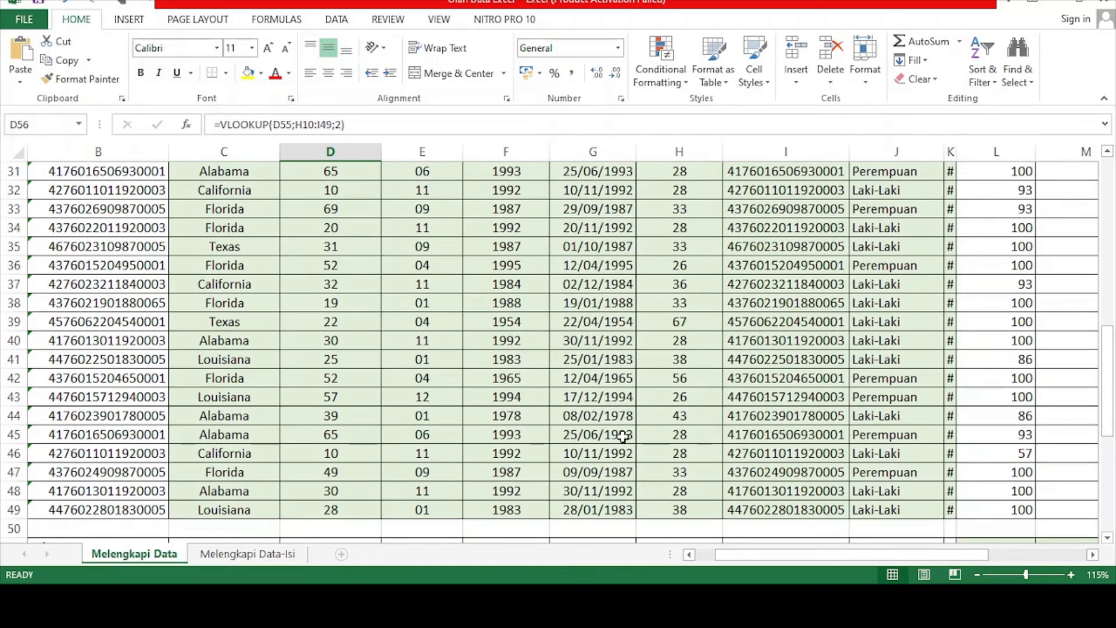
{"action": "left_click", "coordinate": [680, 323]}
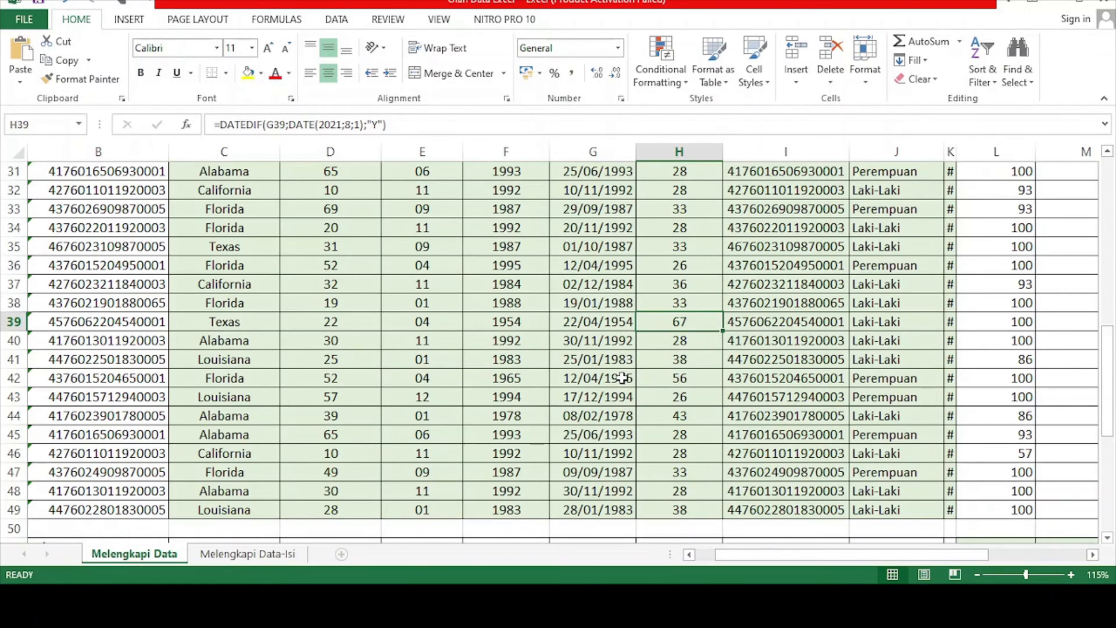
{"action": "scroll", "coordinate": [622, 379], "scroll_direction": "down", "scroll_amount": 3}
{"action": "scroll", "coordinate": [539, 284], "scroll_direction": "up", "scroll_amount": 1}
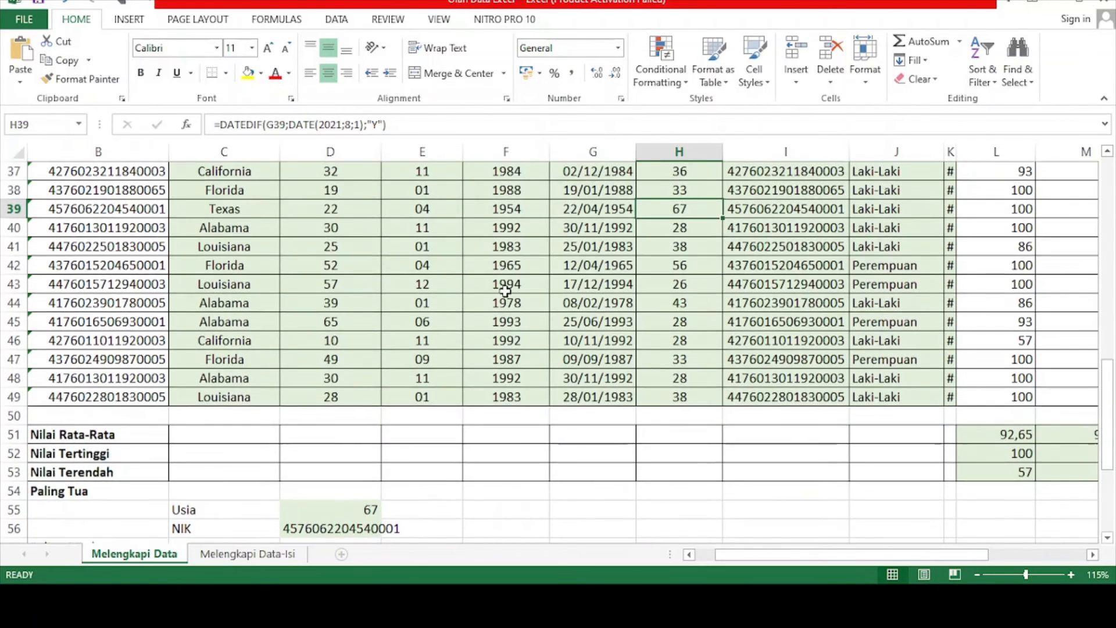
Calculate the Paling Muda Usia in D58 with MIN over the USIA range H10:H49.
{"action": "scroll", "coordinate": [341, 321], "scroll_direction": "down", "scroll_amount": 2}
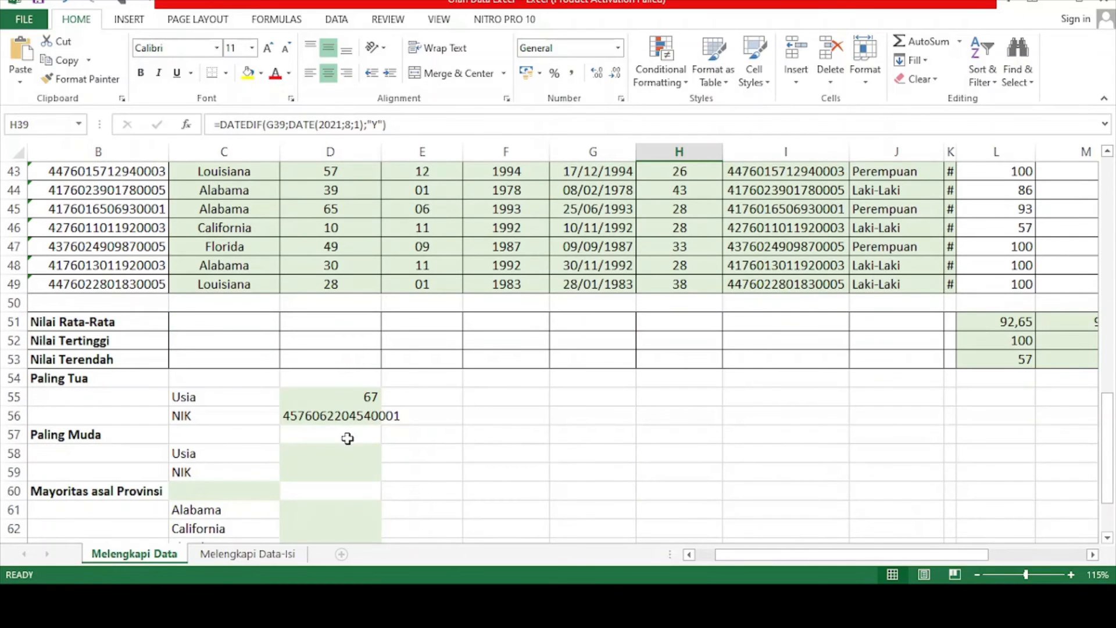
{"action": "left_click", "coordinate": [333, 452]}
{"action": "scroll", "coordinate": [343, 449], "scroll_direction": "down", "scroll_amount": 1}
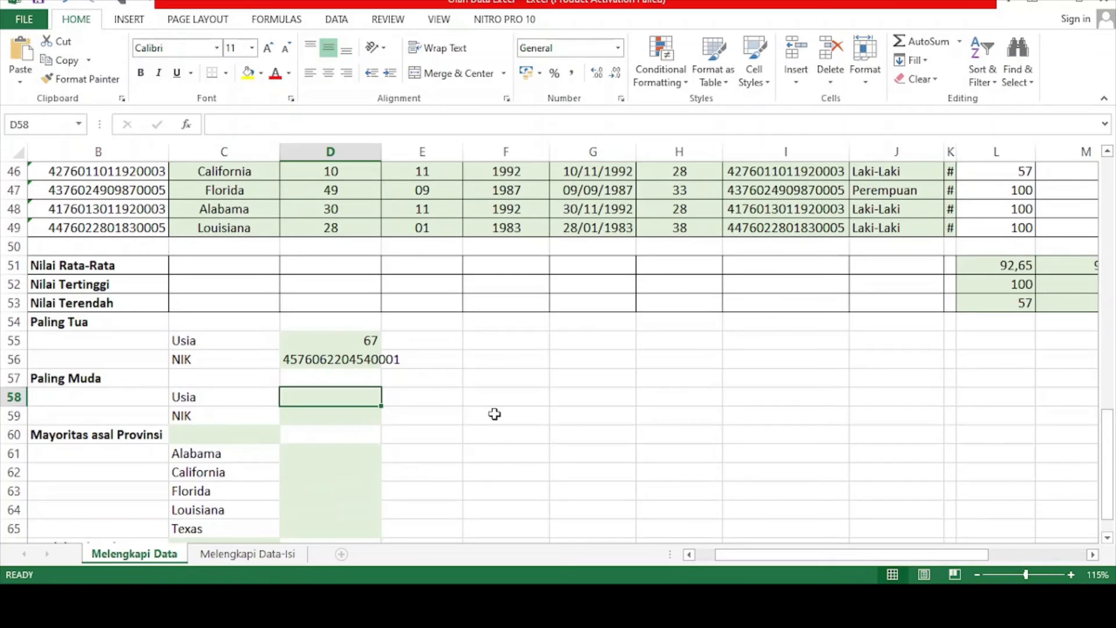
{"action": "type", "text": "=MIN"}
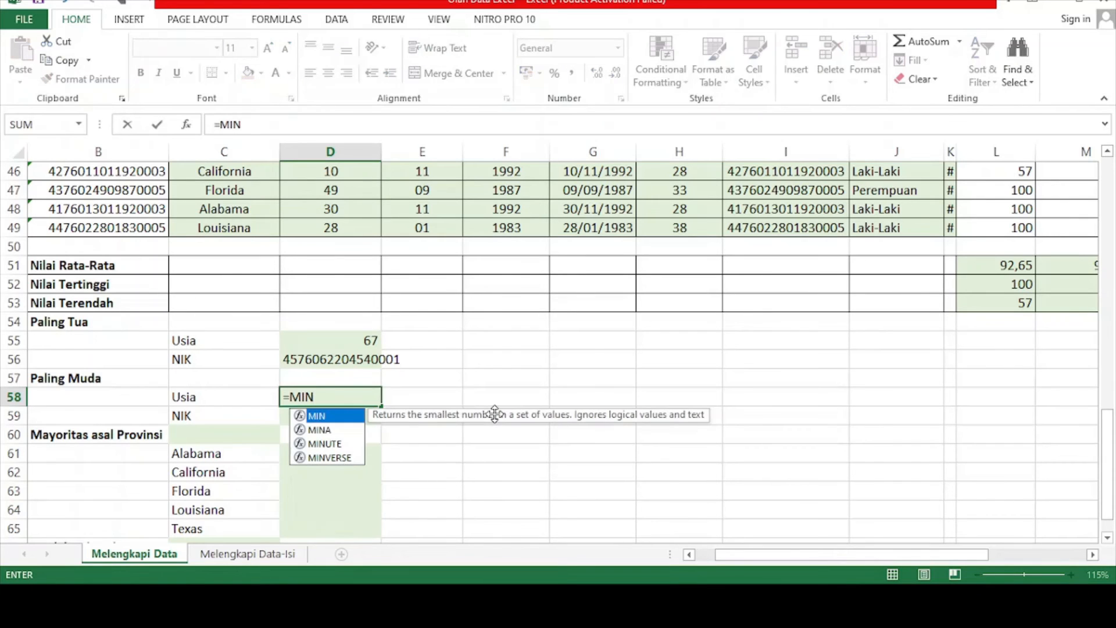
{"action": "type", "text": "("}
{"action": "scroll", "coordinate": [494, 414], "scroll_direction": "up", "scroll_amount": 15}
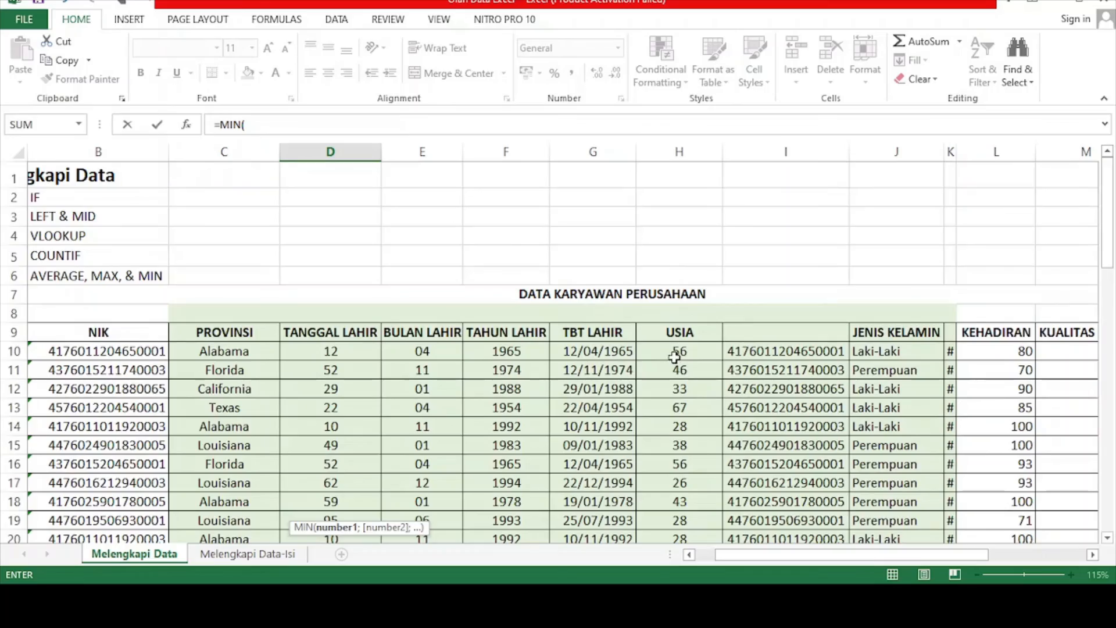
{"action": "left_click_drag", "start_coordinate": [674, 357], "coordinate": [676, 502]}
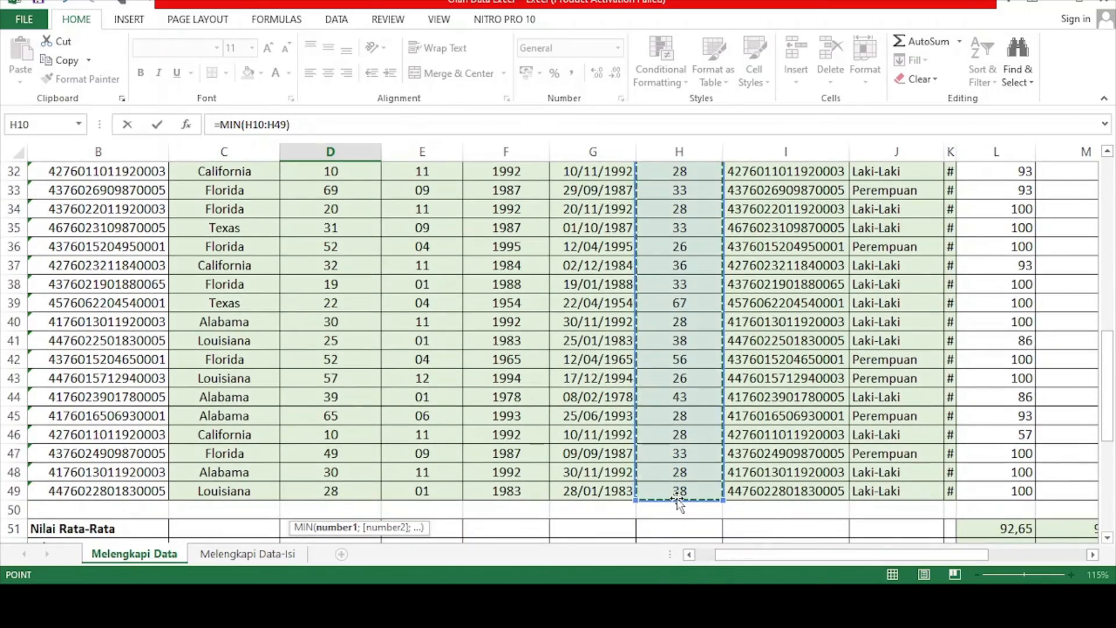
{"action": "type", "text": ")"}
{"action": "key", "text": "Return"}
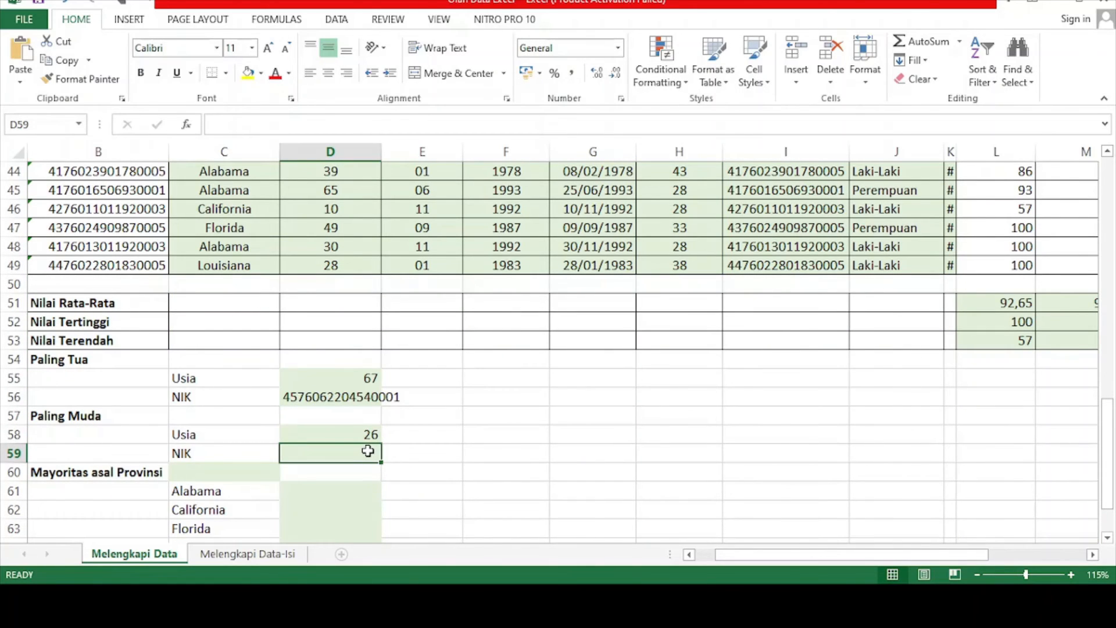
Look up the Paling Muda NIK in D59 with =VLOOKUP(D58;H10:I49;2).
{"action": "type", "text": "="}
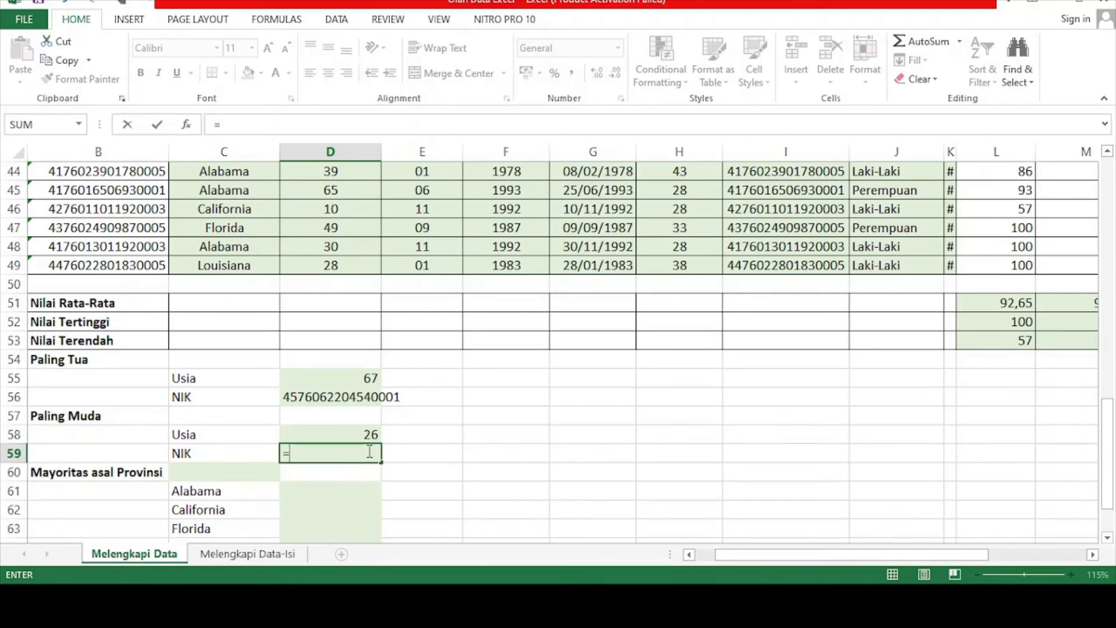
{"action": "type", "text": "VL"}
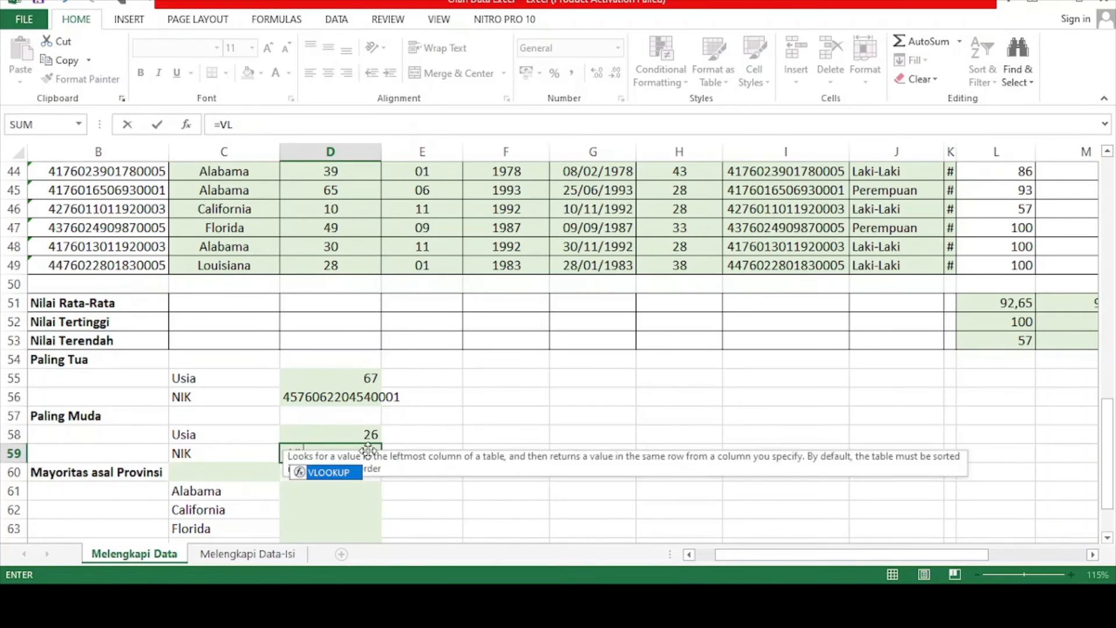
{"action": "type", "text": "OOKUP"}
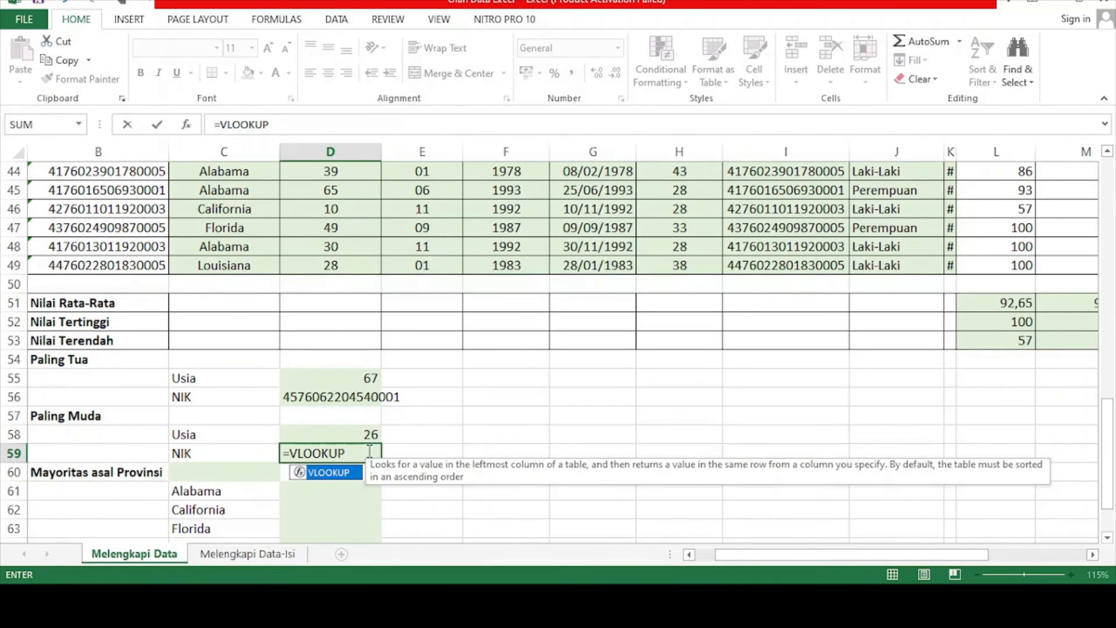
{"action": "type", "text": "("}
{"action": "left_click", "coordinate": [369, 435]}
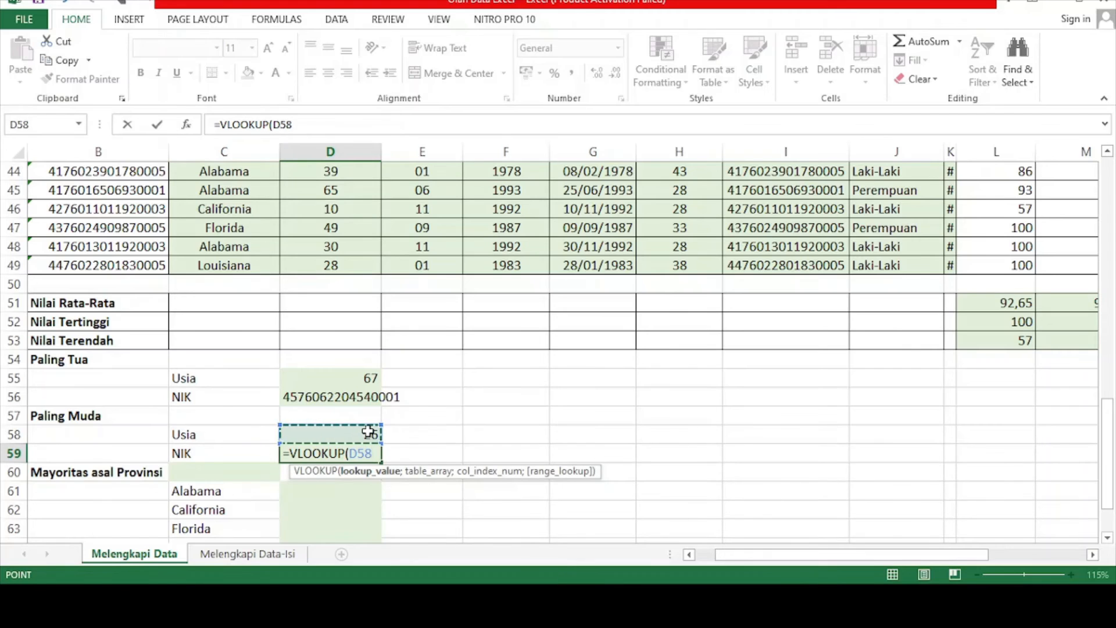
{"action": "type", "text": ";"}
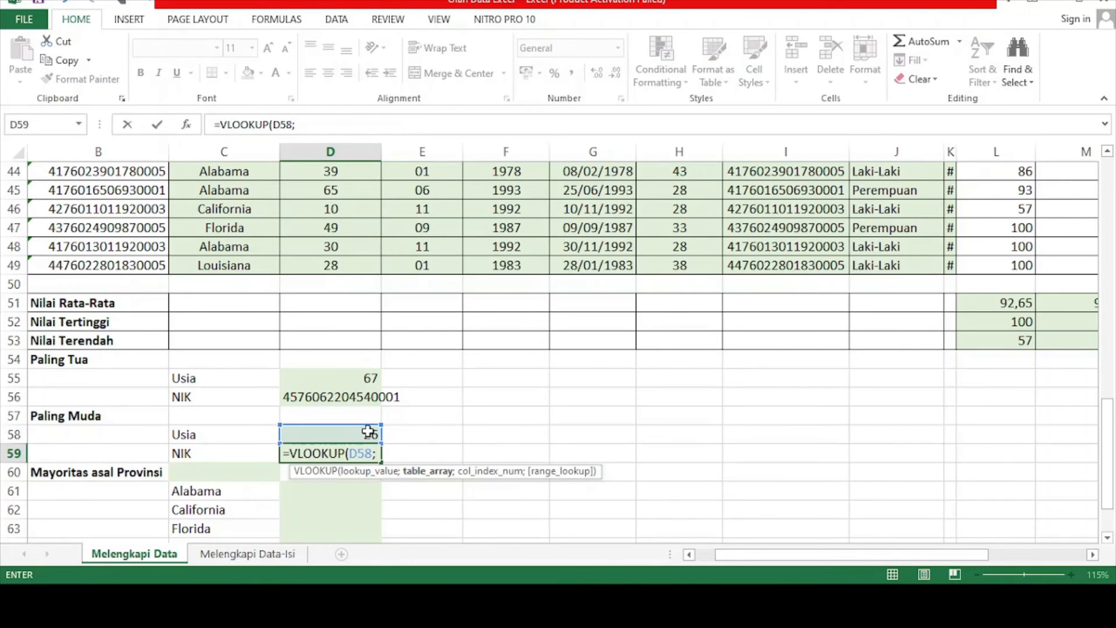
{"action": "scroll", "coordinate": [710, 395], "scroll_direction": "up", "scroll_amount": 6}
{"action": "scroll", "coordinate": [710, 395], "scroll_direction": "up", "scroll_amount": 6}
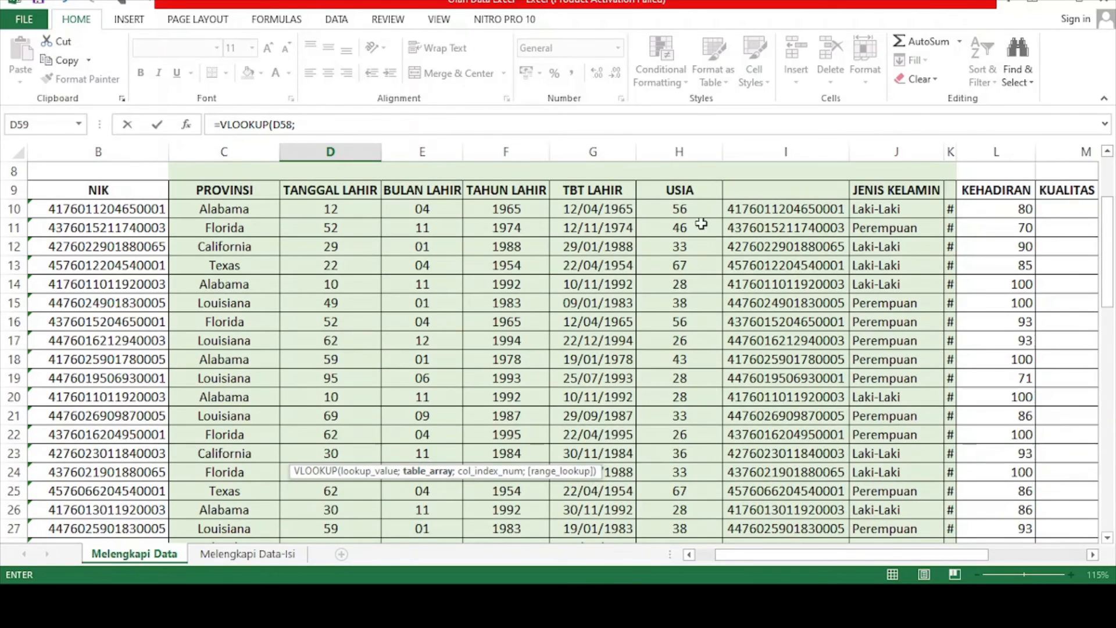
{"action": "left_click_drag", "start_coordinate": [701, 207], "coordinate": [795, 510]}
{"action": "scroll", "coordinate": [790, 498], "scroll_direction": "down", "scroll_amount": 5}
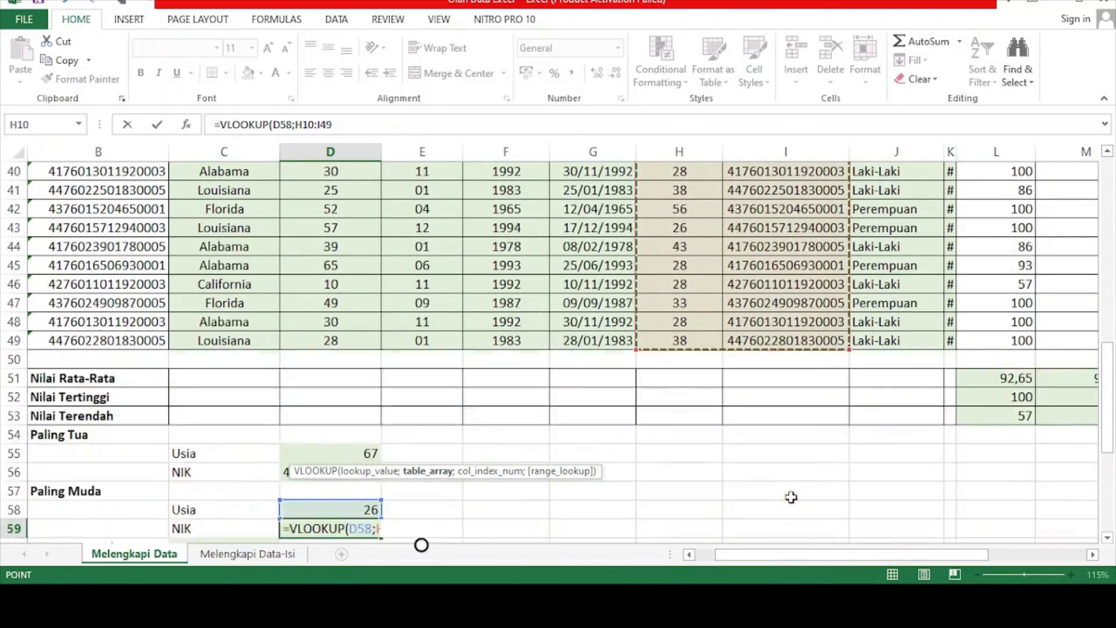
{"action": "type", "text": ";"}
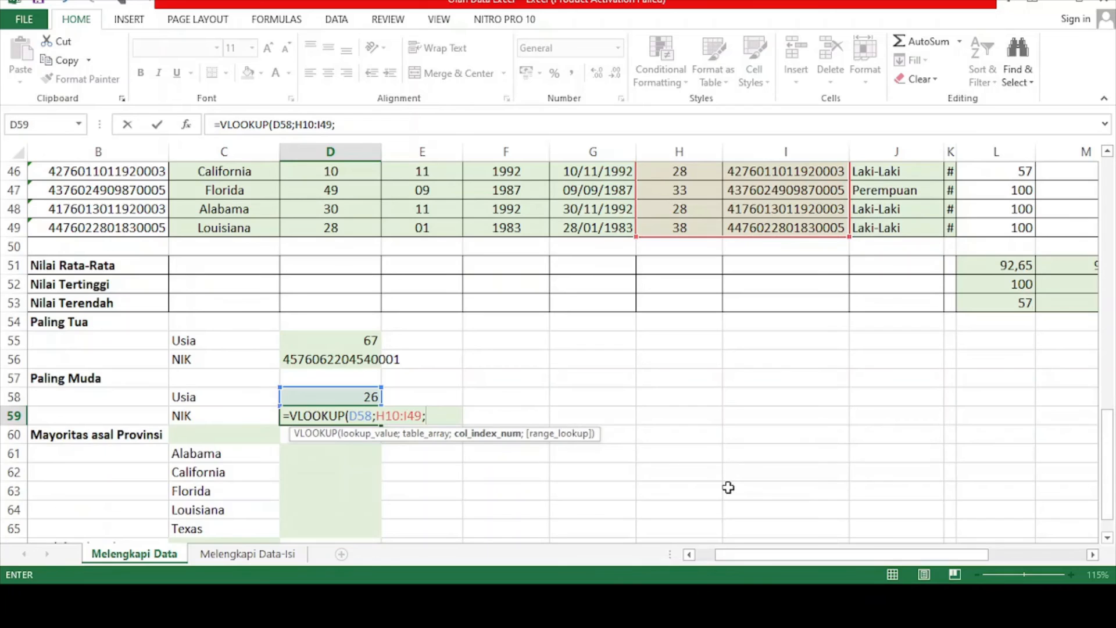
{"action": "type", "text": "2)"}
{"action": "key", "text": "Return"}
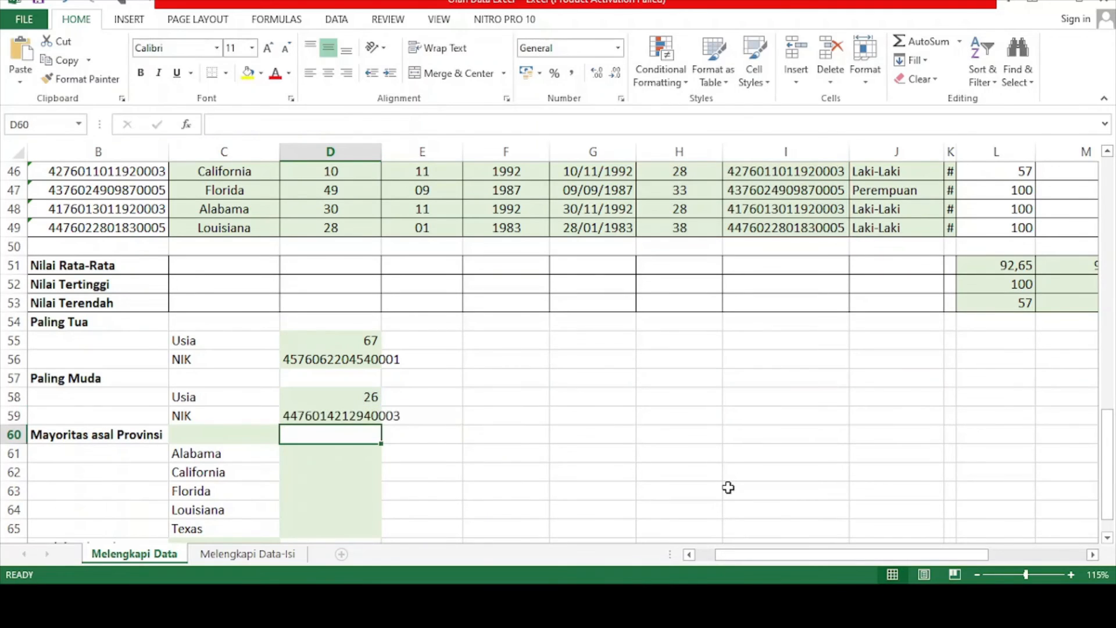
Check the Paling Muda Usia and NIK cells D58 and D59, and select the Mayoritas asal Provinsi cell C60.
{"action": "left_click", "coordinate": [352, 402]}
{"action": "left_click", "coordinate": [295, 416]}
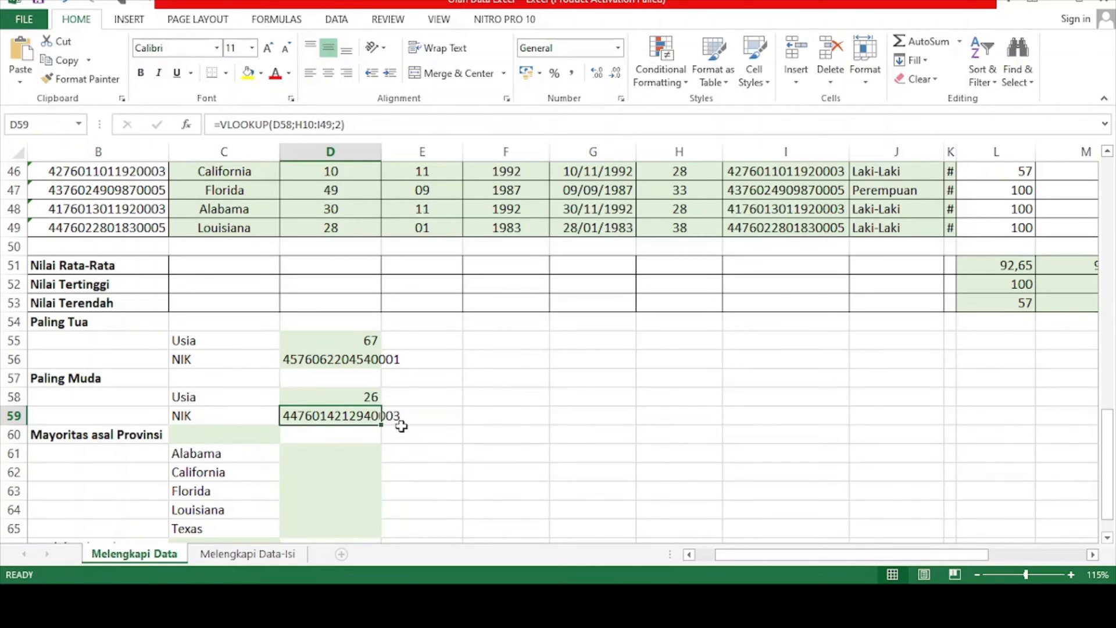
{"action": "left_click", "coordinate": [502, 414]}
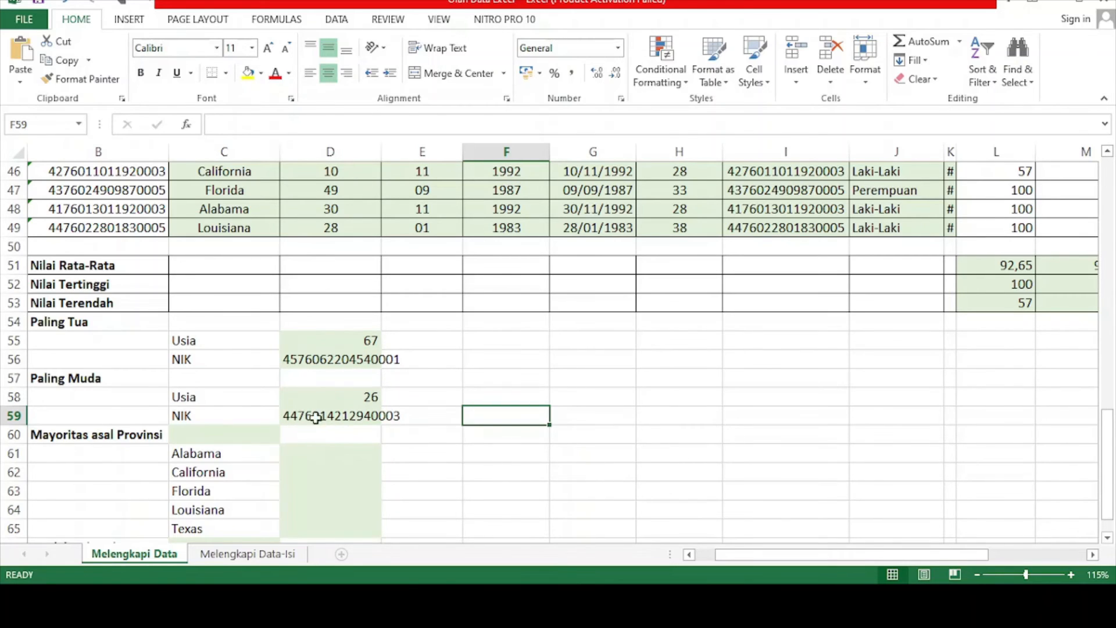
{"action": "scroll", "coordinate": [386, 410], "scroll_direction": "down", "scroll_amount": 2}
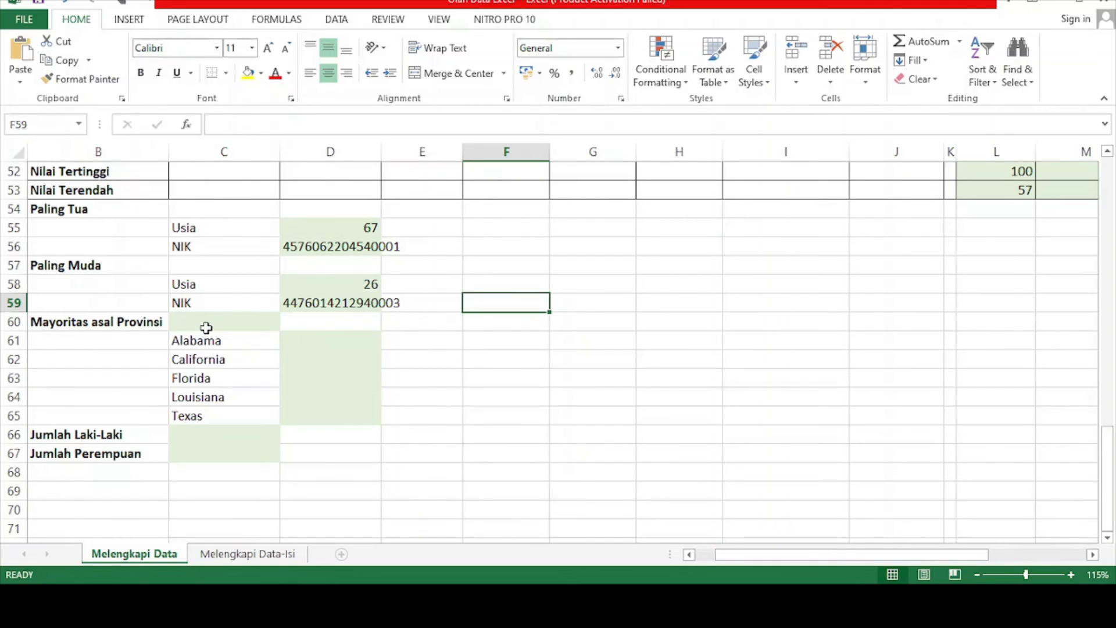
{"action": "left_click", "coordinate": [206, 325]}
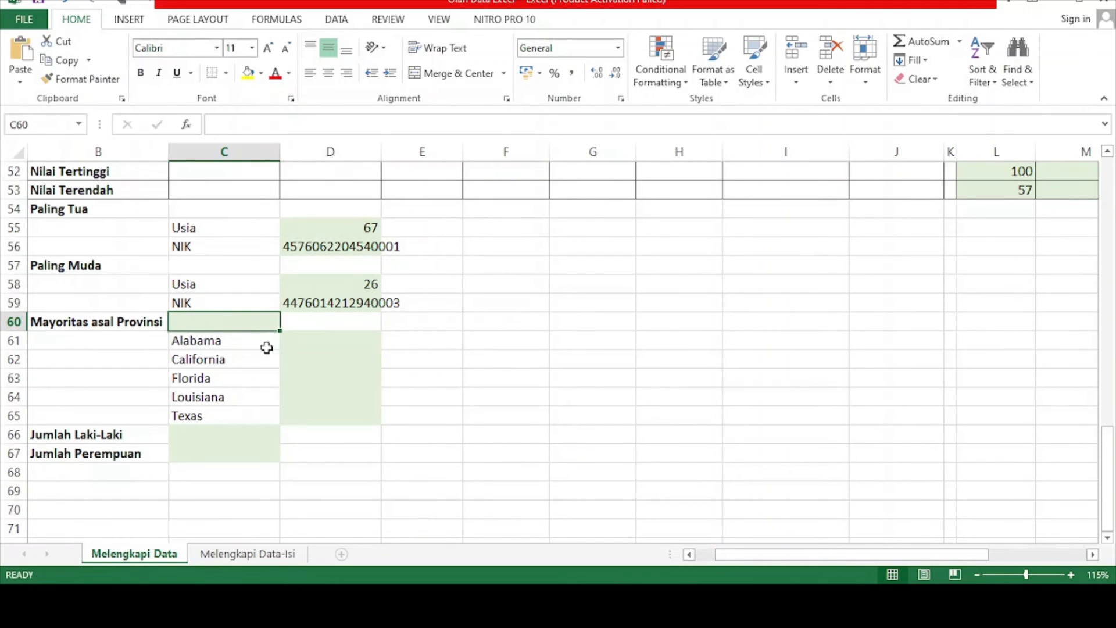
Start a COUNTIF formula in the Alabama count cell D61 with the PROVINSI range C10:C49.
{"action": "left_click", "coordinate": [370, 345]}
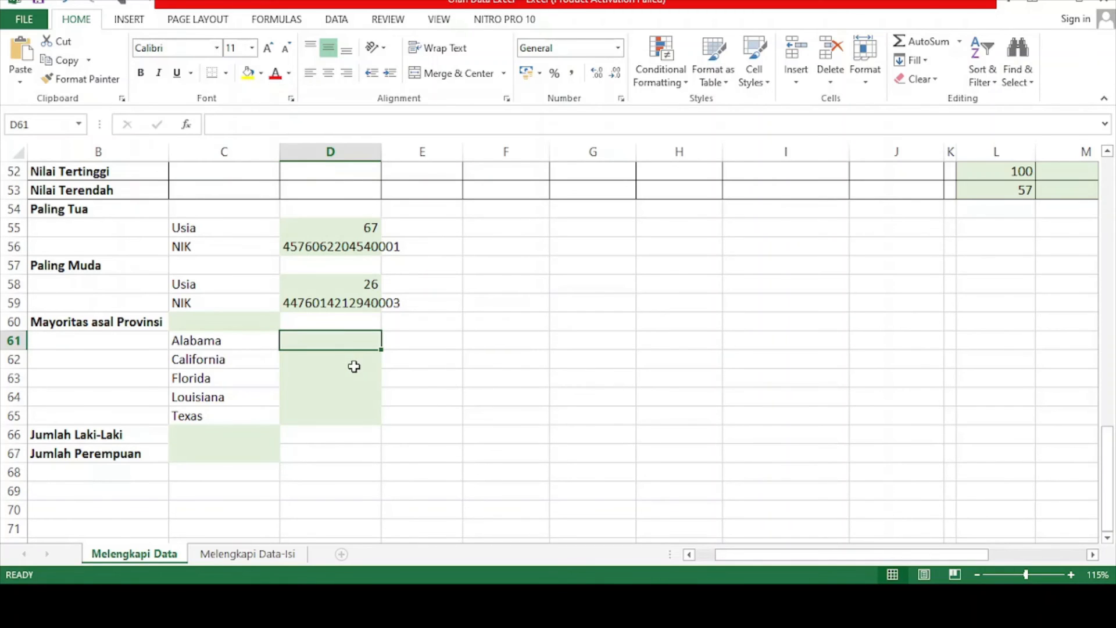
{"action": "left_click", "coordinate": [354, 367]}
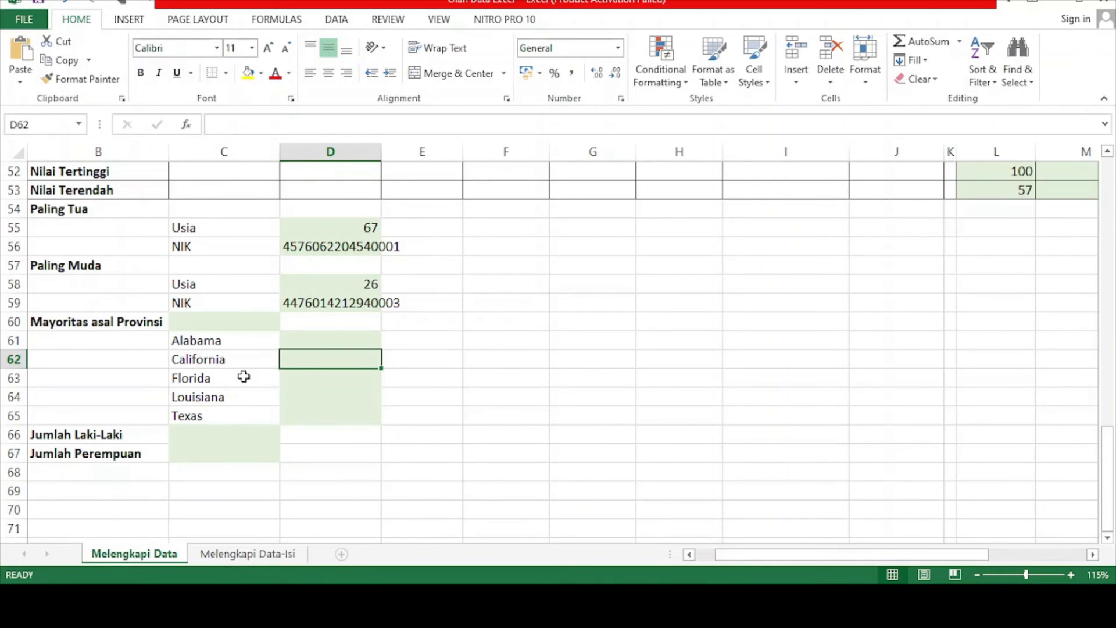
{"action": "left_click", "coordinate": [319, 395]}
{"action": "left_click", "coordinate": [330, 345]}
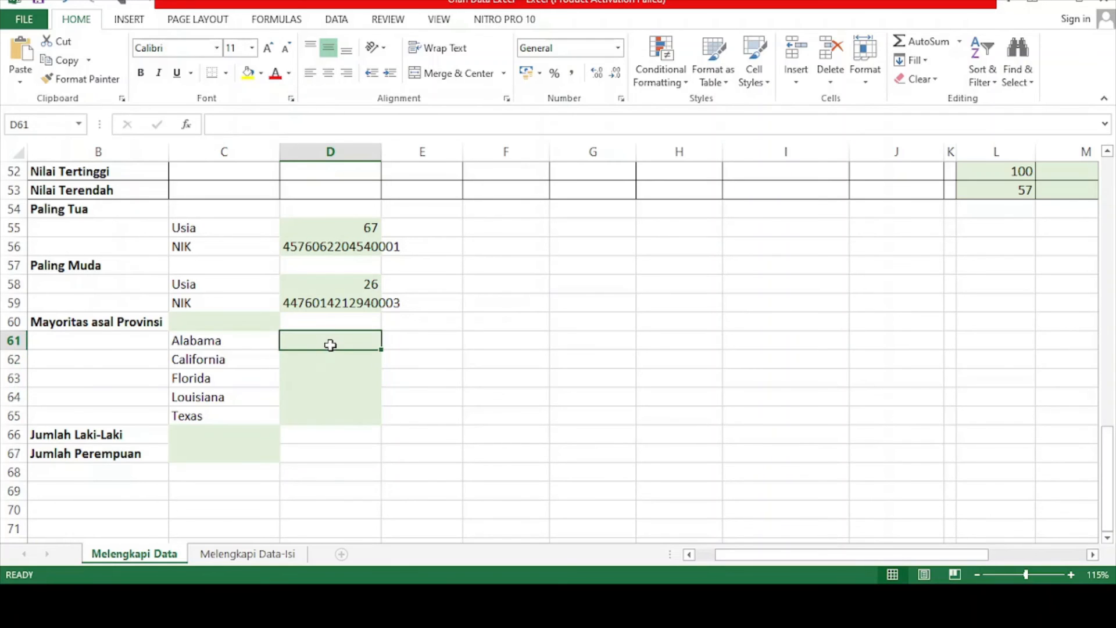
{"action": "type", "text": "=COUNTIF"}
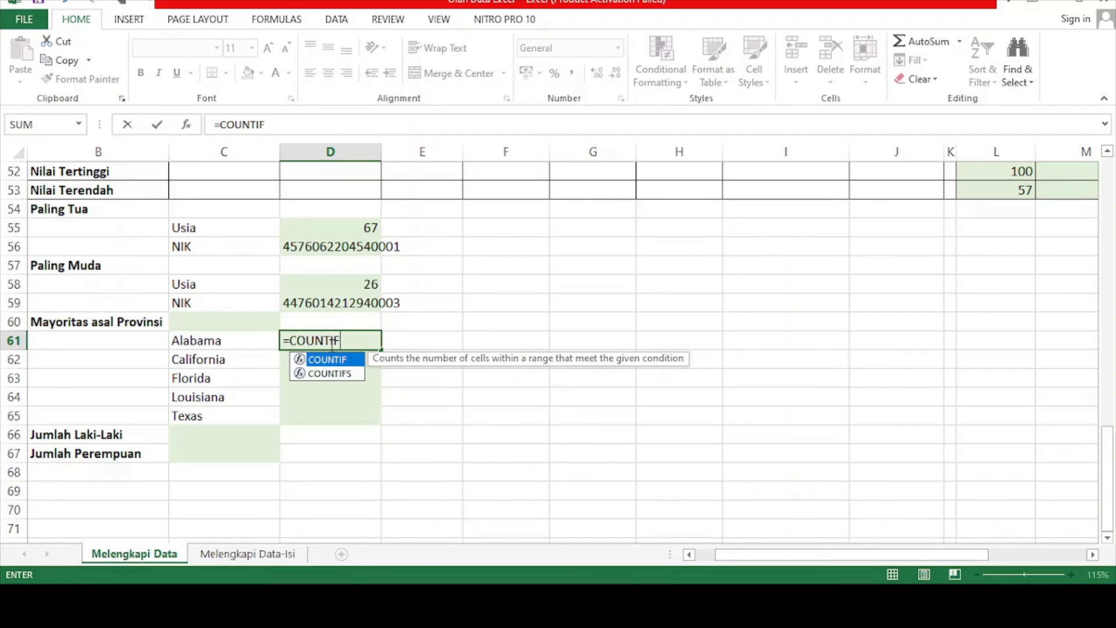
{"action": "type", "text": "("}
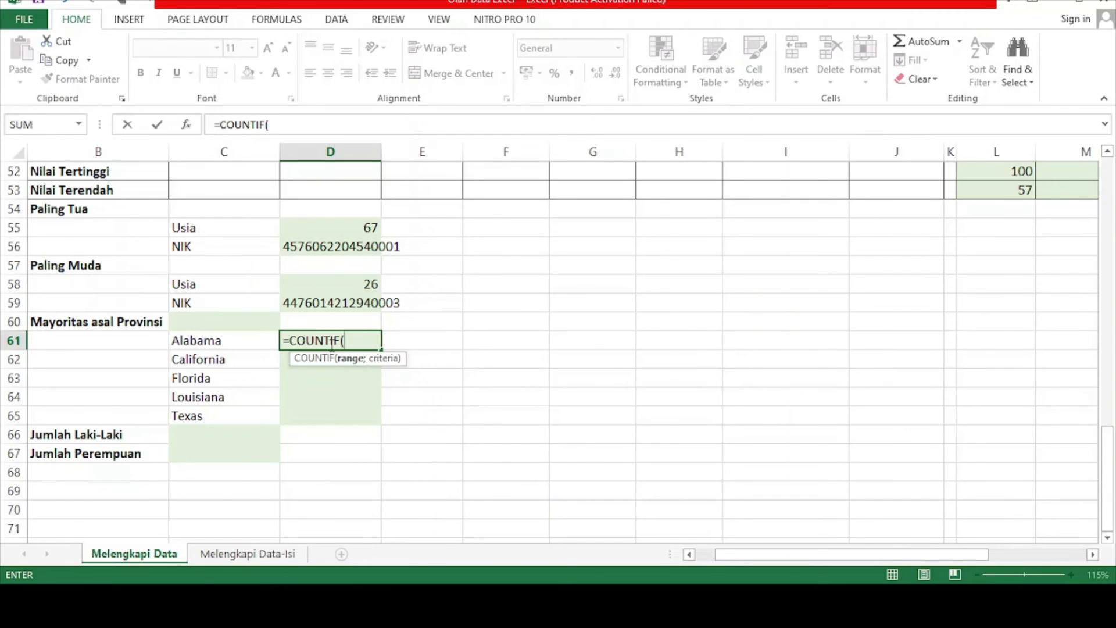
{"action": "scroll", "coordinate": [287, 405], "scroll_direction": "up", "scroll_amount": 2}
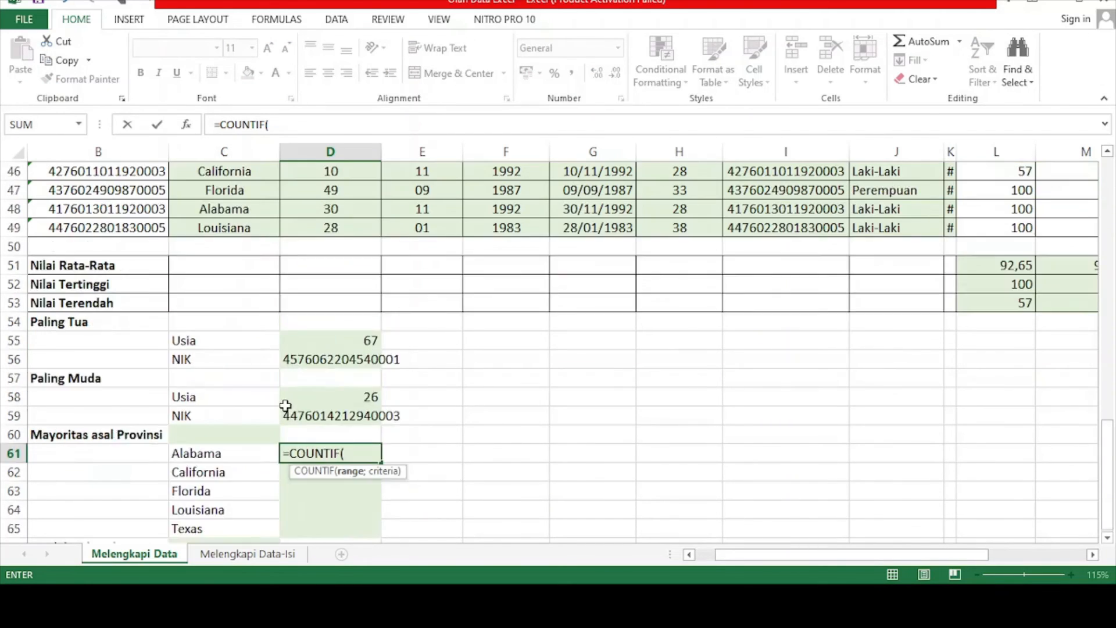
{"action": "scroll", "coordinate": [286, 405], "scroll_direction": "up", "scroll_amount": 13}
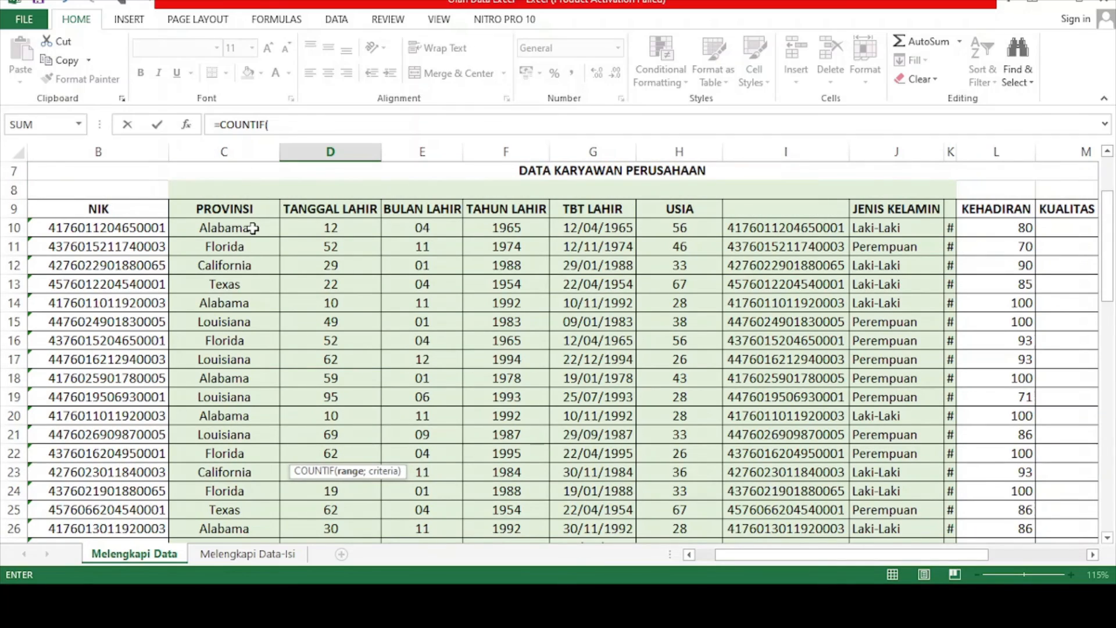
{"action": "left_click_drag", "start_coordinate": [253, 228], "coordinate": [242, 510]}
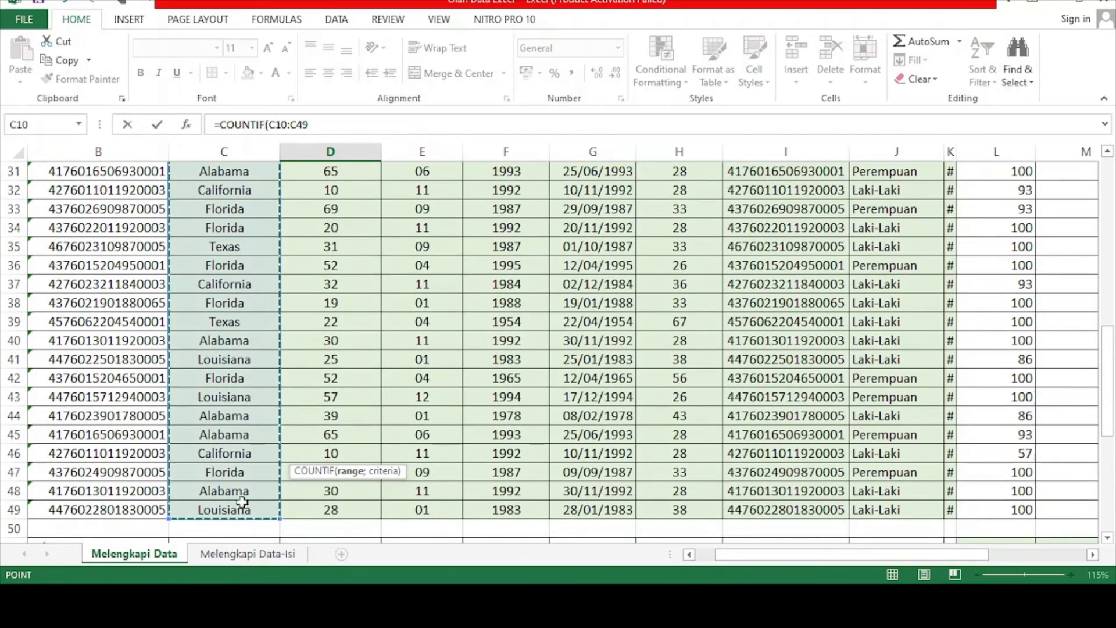
{"action": "scroll", "coordinate": [243, 494], "scroll_direction": "down", "scroll_amount": 6}
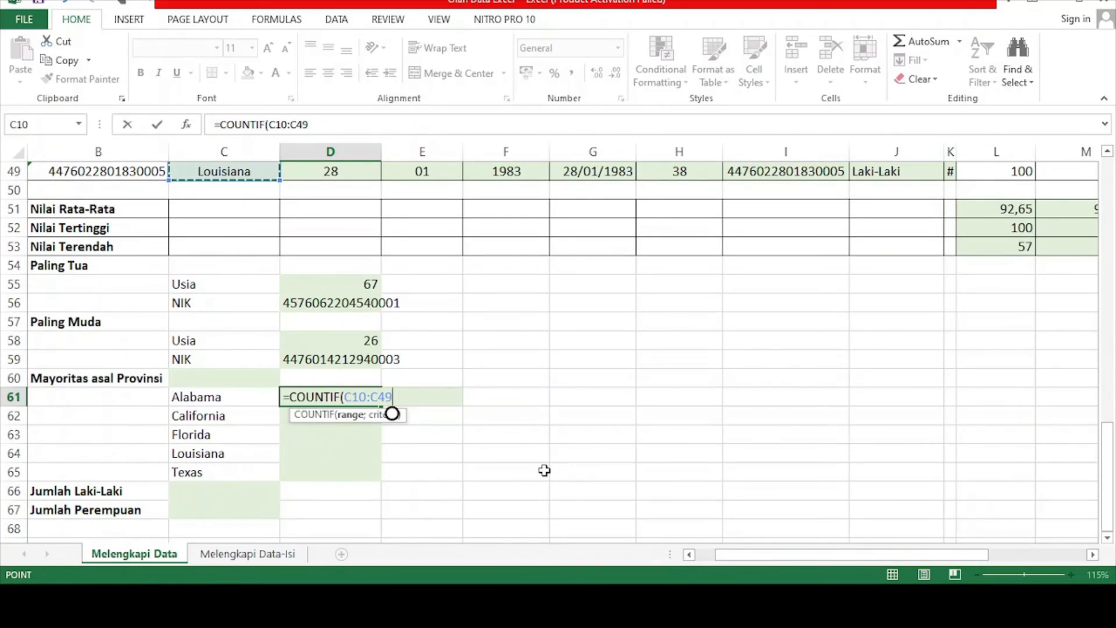
Complete the COUNTIF formula in D61 with the criterion "Alabama" and enter it.
{"action": "type", "text": ";\"aL"}
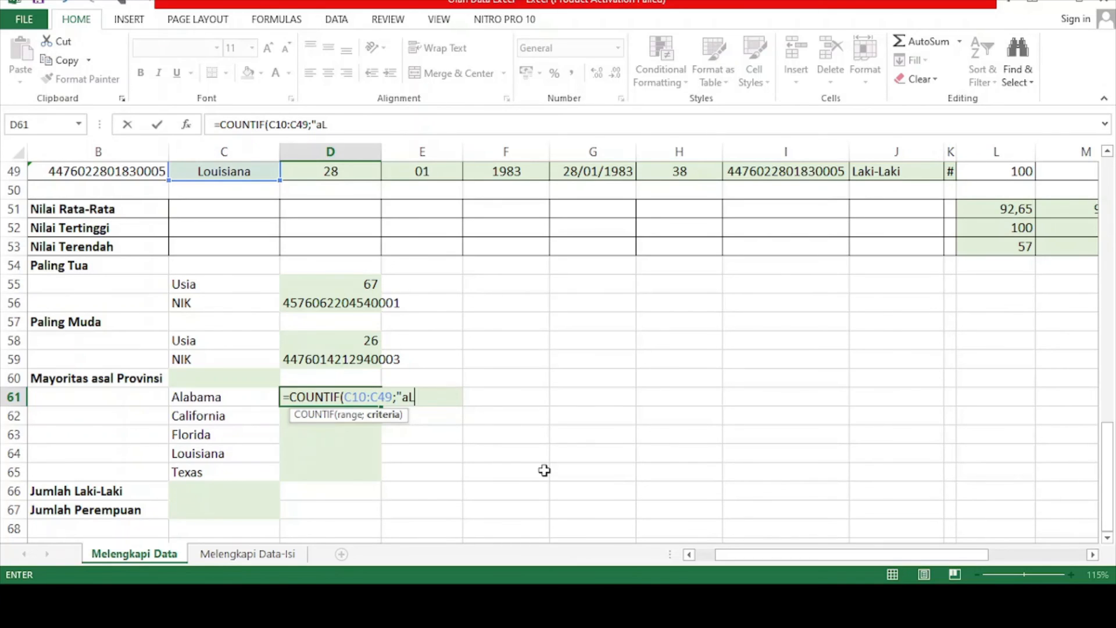
{"action": "key", "text": "BackSpace"}
{"action": "type", "text": "Alabama"}
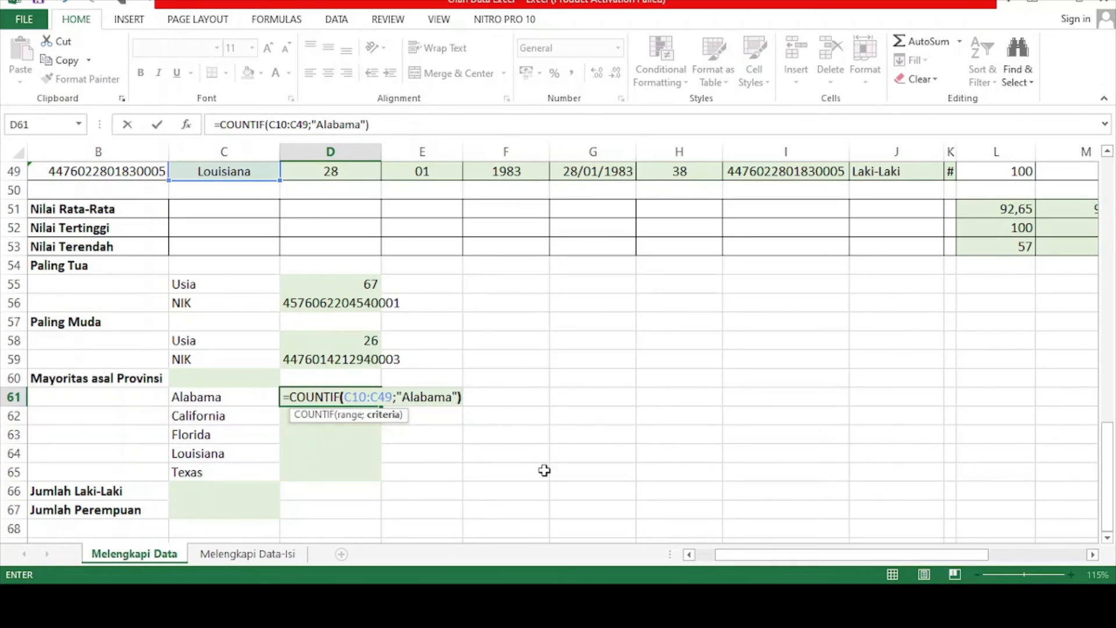
{"action": "scroll", "coordinate": [260, 374], "scroll_direction": "up", "scroll_amount": 2}
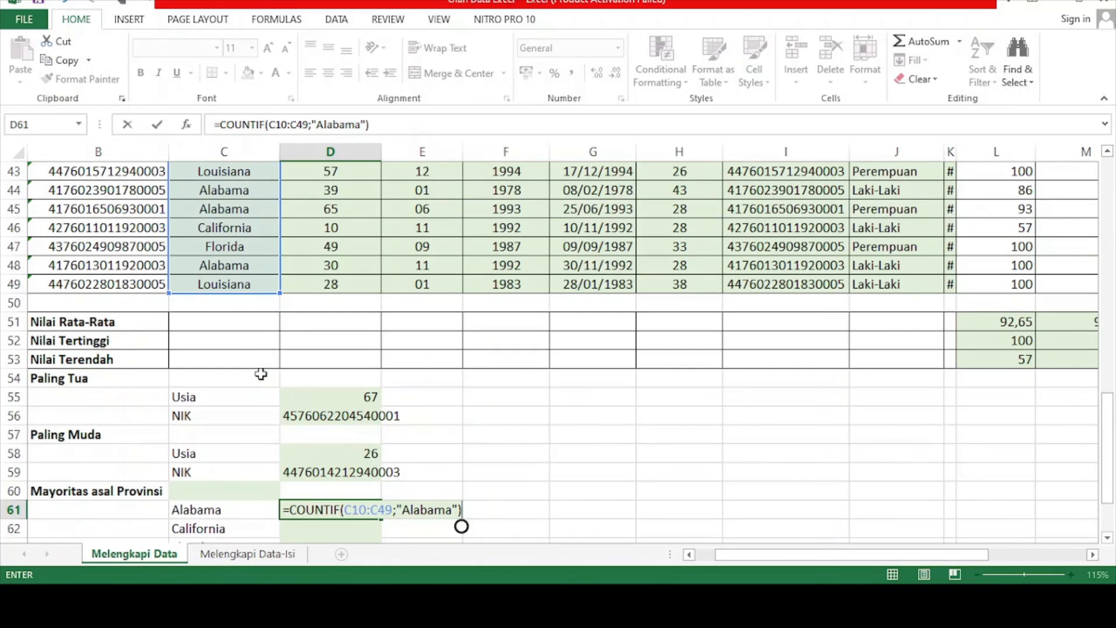
{"action": "scroll", "coordinate": [223, 317], "scroll_direction": "up", "scroll_amount": 2}
{"action": "scroll", "coordinate": [232, 275], "scroll_direction": "up", "scroll_amount": 2}
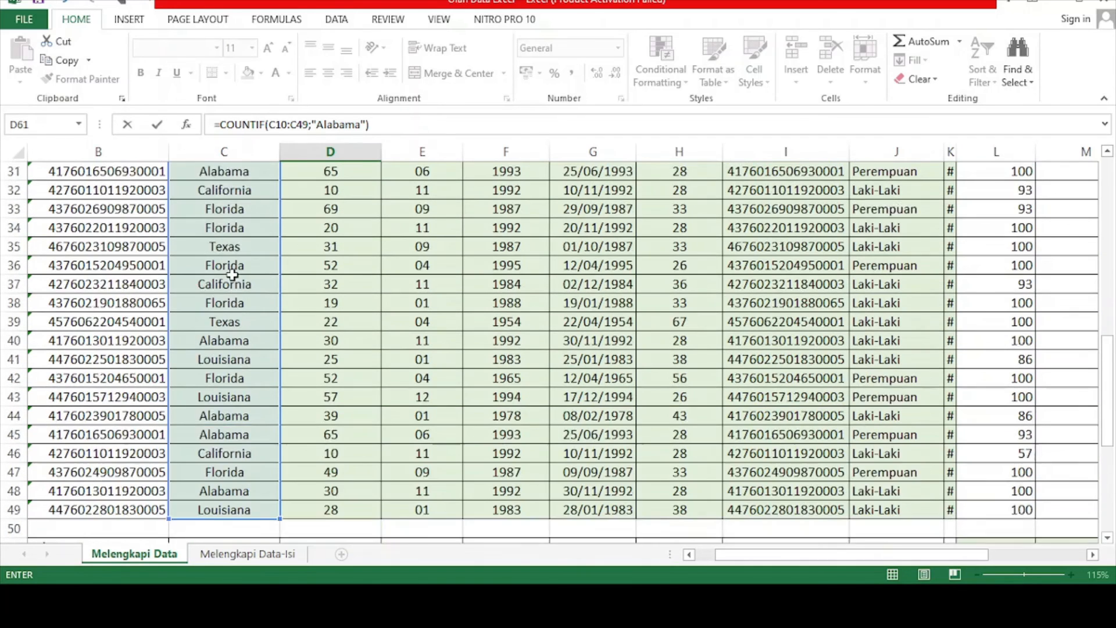
{"action": "scroll", "coordinate": [232, 270], "scroll_direction": "up", "scroll_amount": 1}
{"action": "scroll", "coordinate": [230, 255], "scroll_direction": "down", "scroll_amount": 4}
{"action": "scroll", "coordinate": [239, 302], "scroll_direction": "down", "scroll_amount": 3}
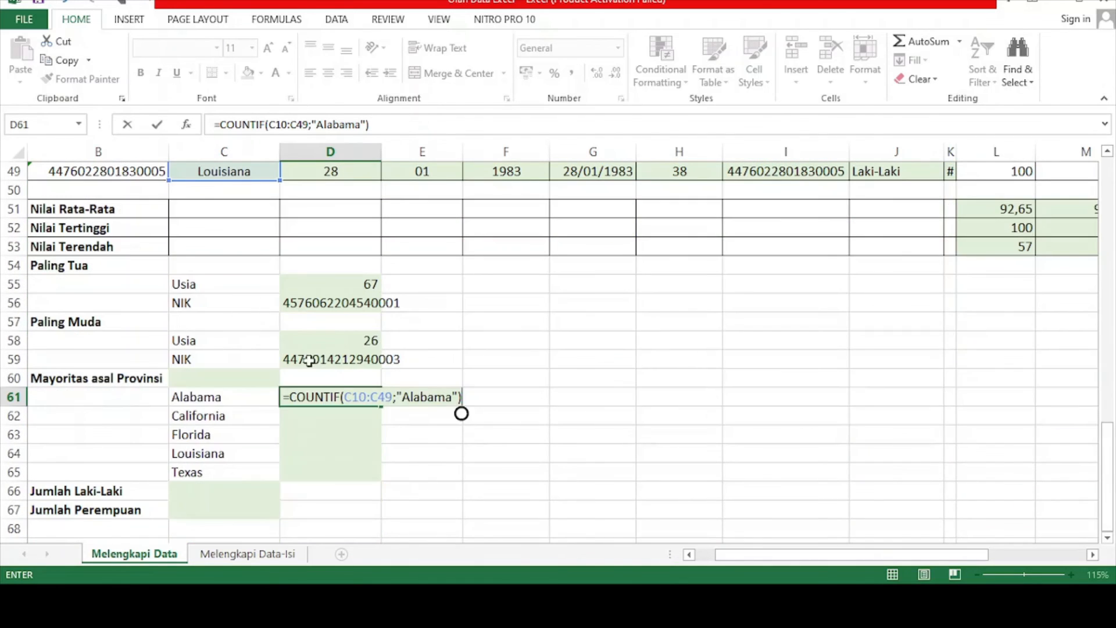
{"action": "key", "text": "Return"}
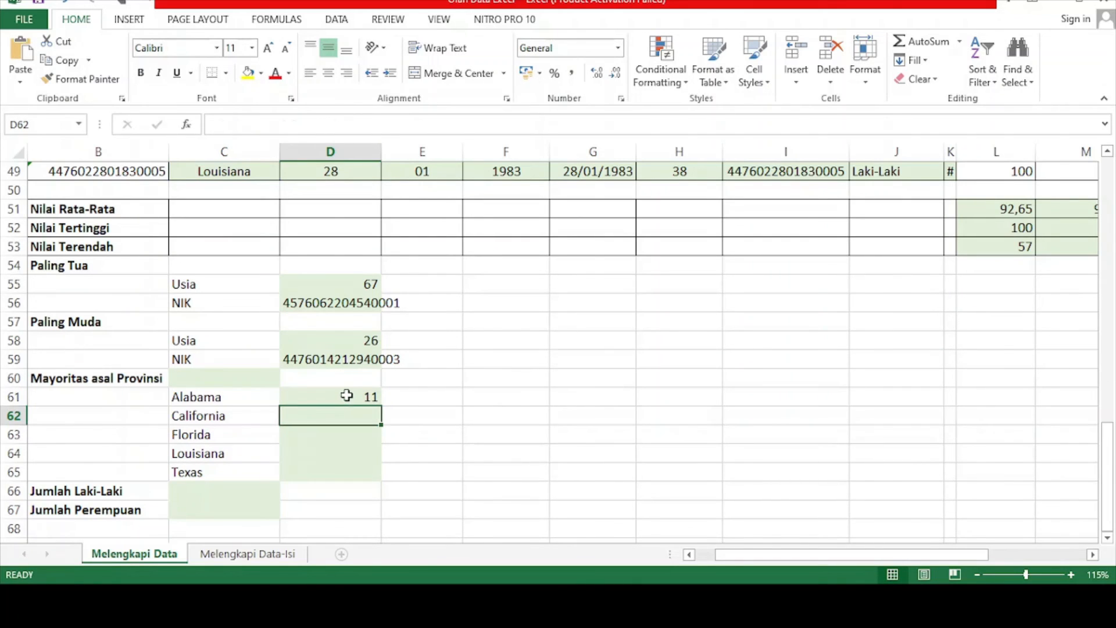
Copy the full formula text =COUNTIF(C10:C49;"Alabama") from D61, leaving the cell's formula as it is.
{"action": "left_click", "coordinate": [343, 402]}
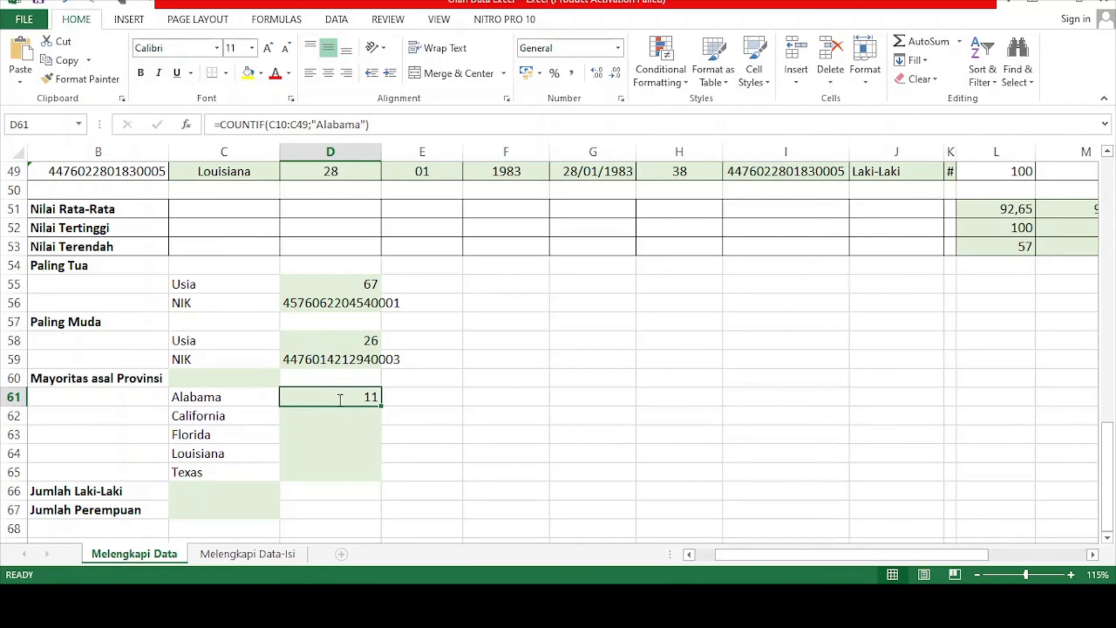
{"action": "double_click", "coordinate": [340, 399]}
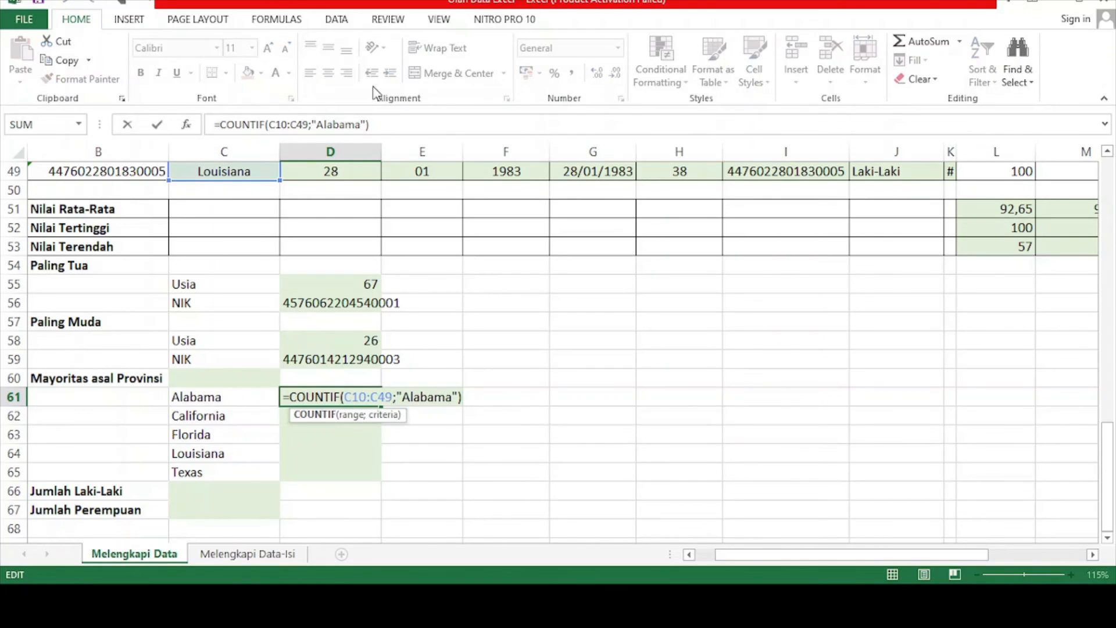
{"action": "left_click_drag", "start_coordinate": [385, 124], "coordinate": [206, 123]}
{"action": "key", "text": "ctrl+c"}
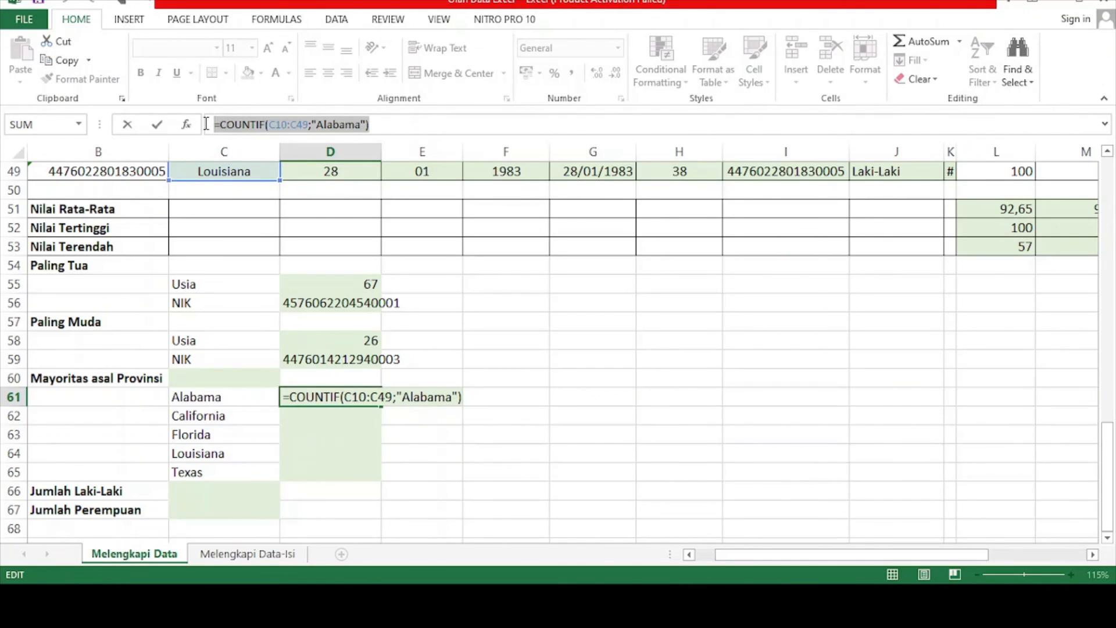
{"action": "key", "text": "Return"}
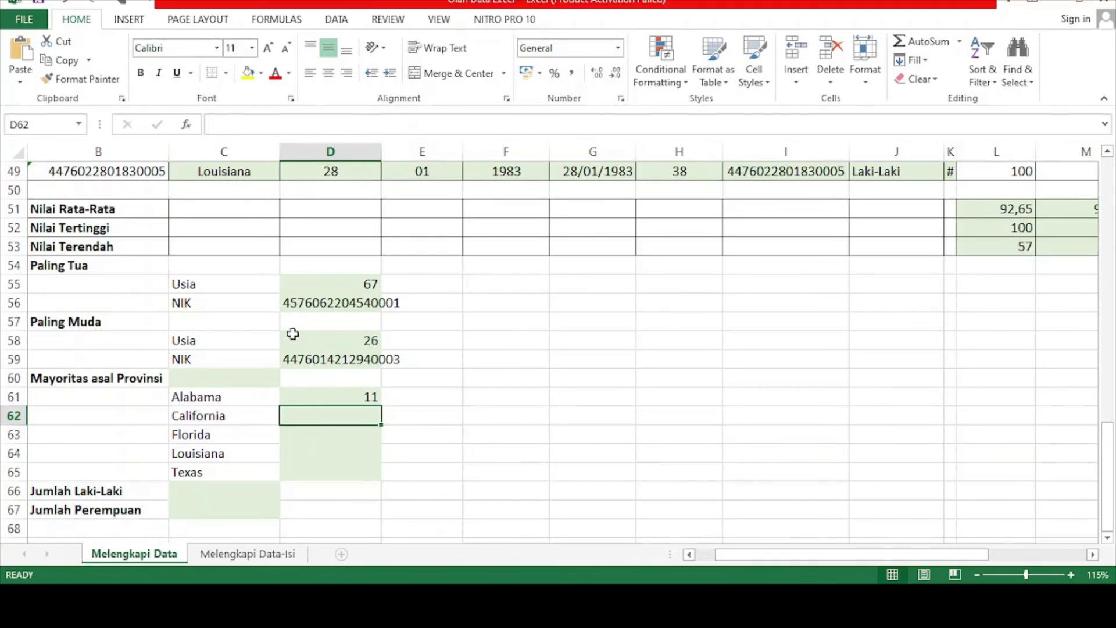
Paste the copied COUNTIF formula into D62 and change its criterion to "California".
{"action": "double_click", "coordinate": [321, 412]}
{"action": "key", "text": "ctrl+v"}
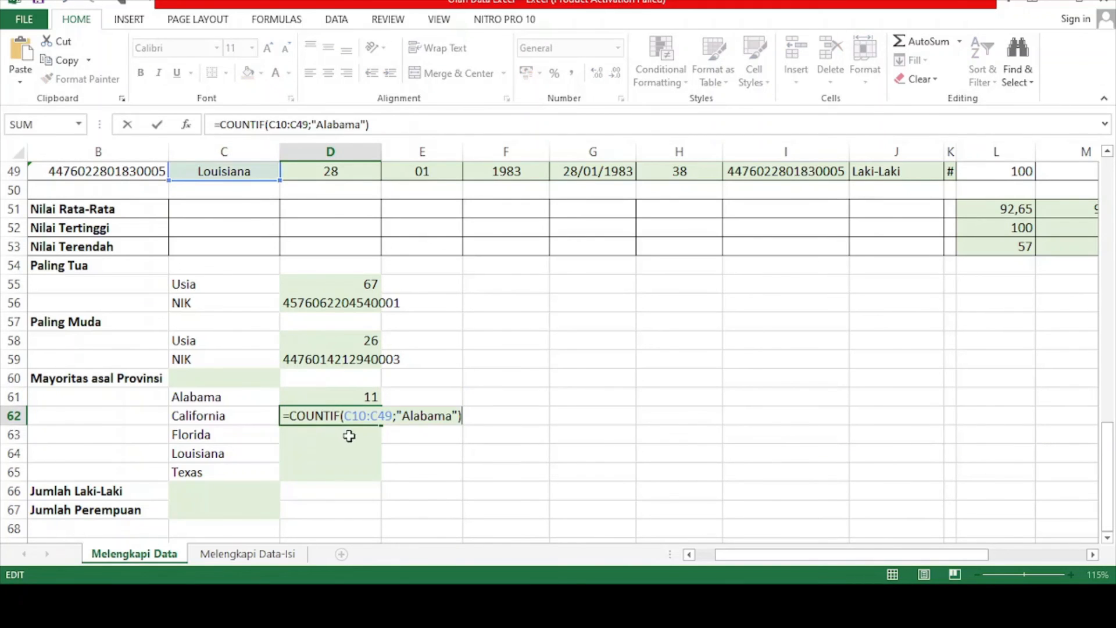
{"action": "double_click", "coordinate": [325, 124]}
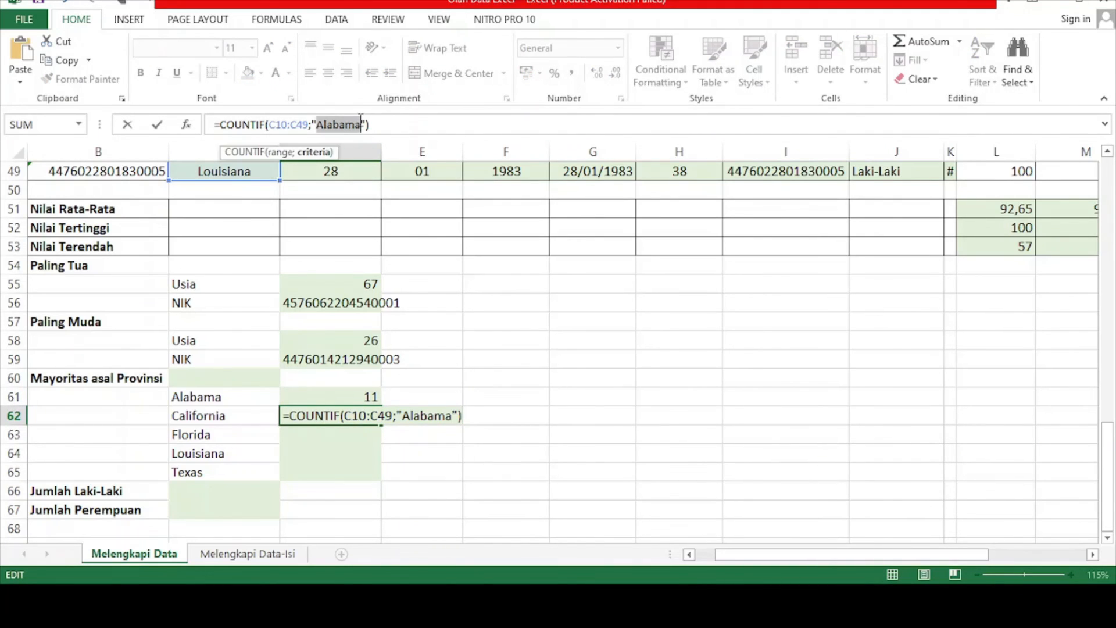
{"action": "key", "text": "BackSpace"}
{"action": "type", "text": "Cali"}
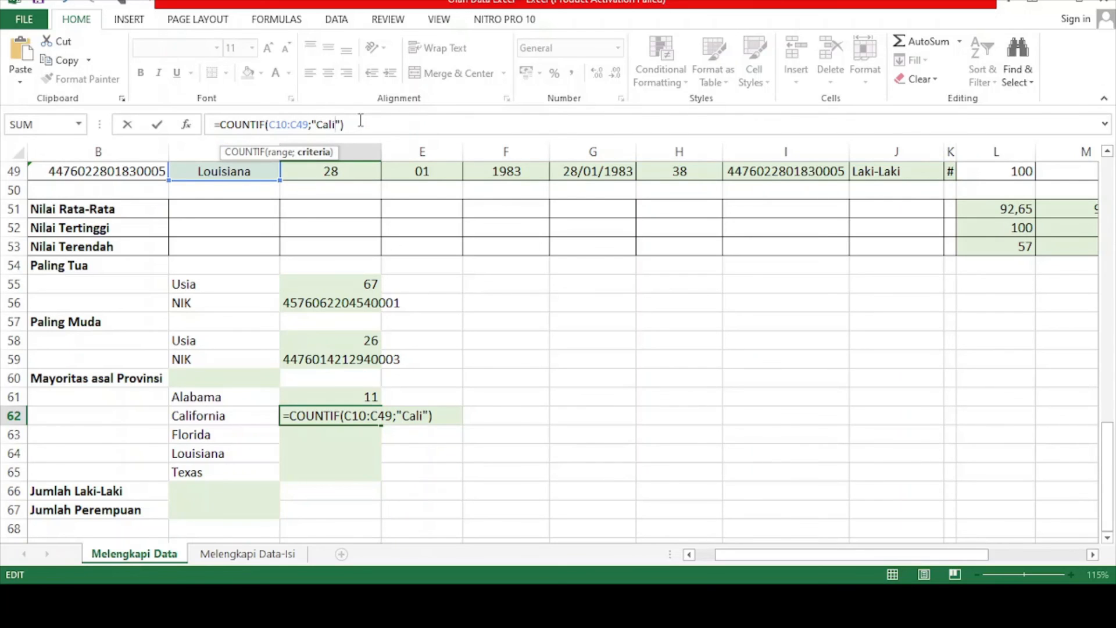
{"action": "type", "text": "fornia"}
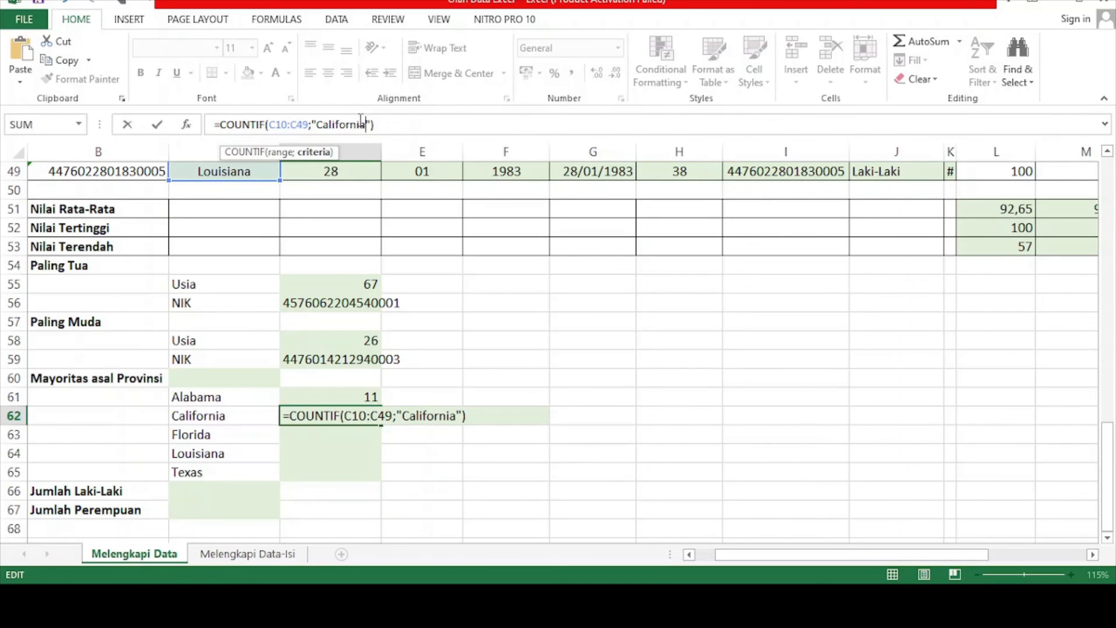
{"action": "key", "text": "Return"}
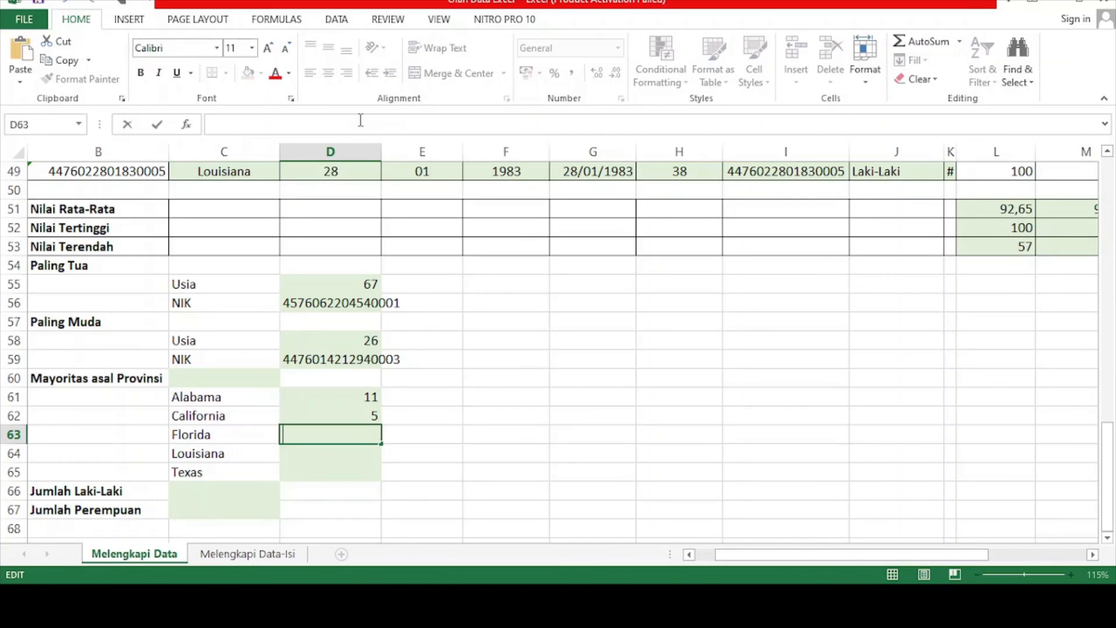
Paste the copied COUNTIF formula into D63 and change its criterion to "Florida".
{"action": "key", "text": "ctrl+v"}
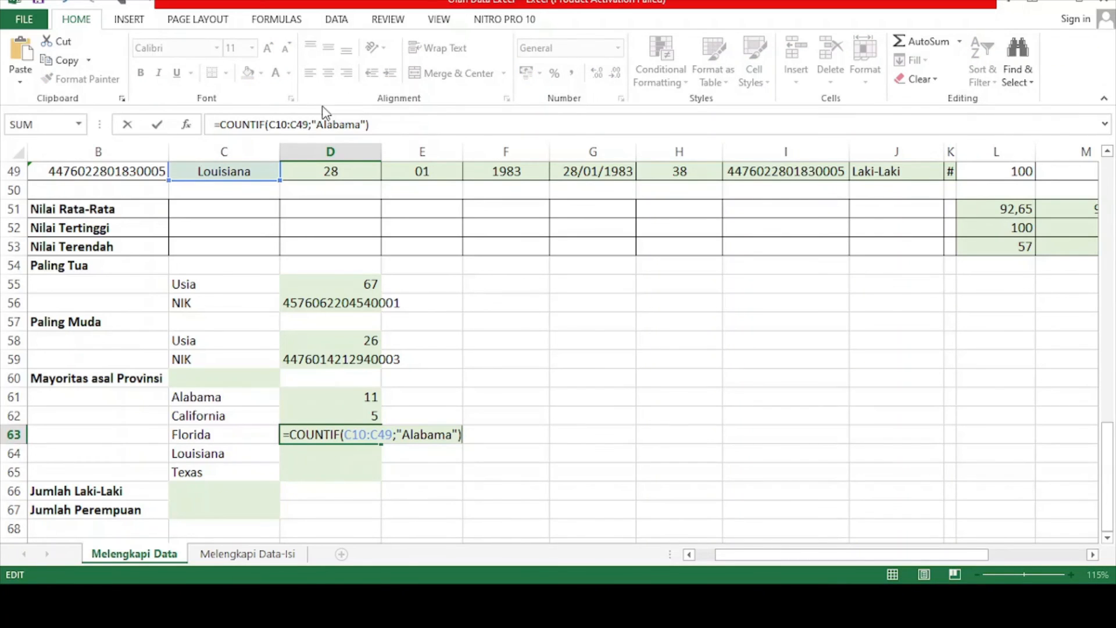
{"action": "left_click_drag", "start_coordinate": [317, 124], "coordinate": [356, 119]}
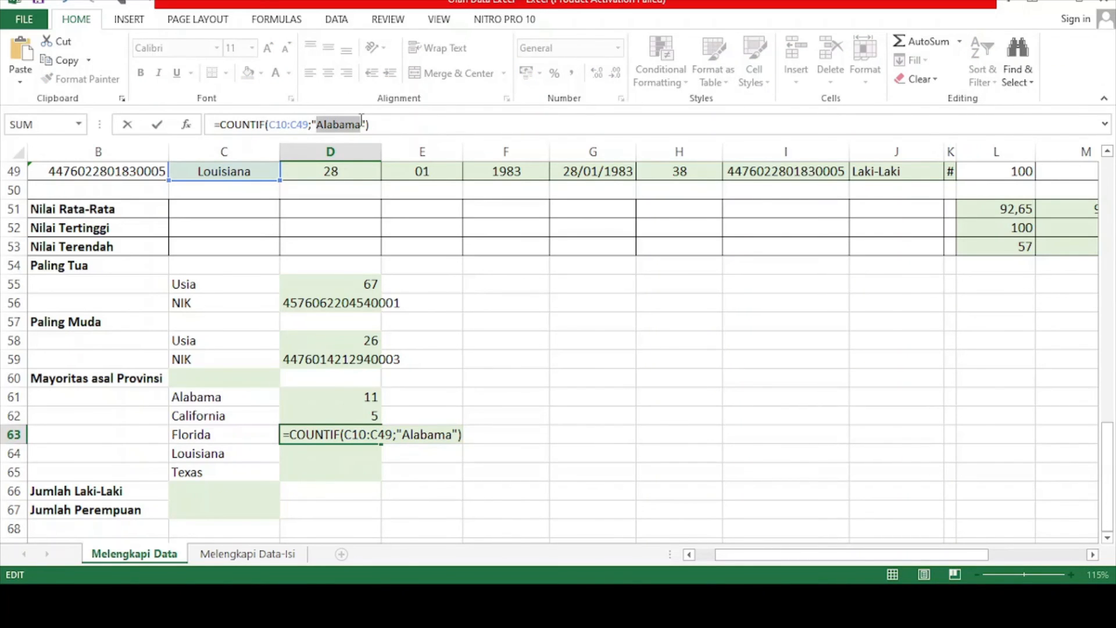
{"action": "type", "text": "F"}
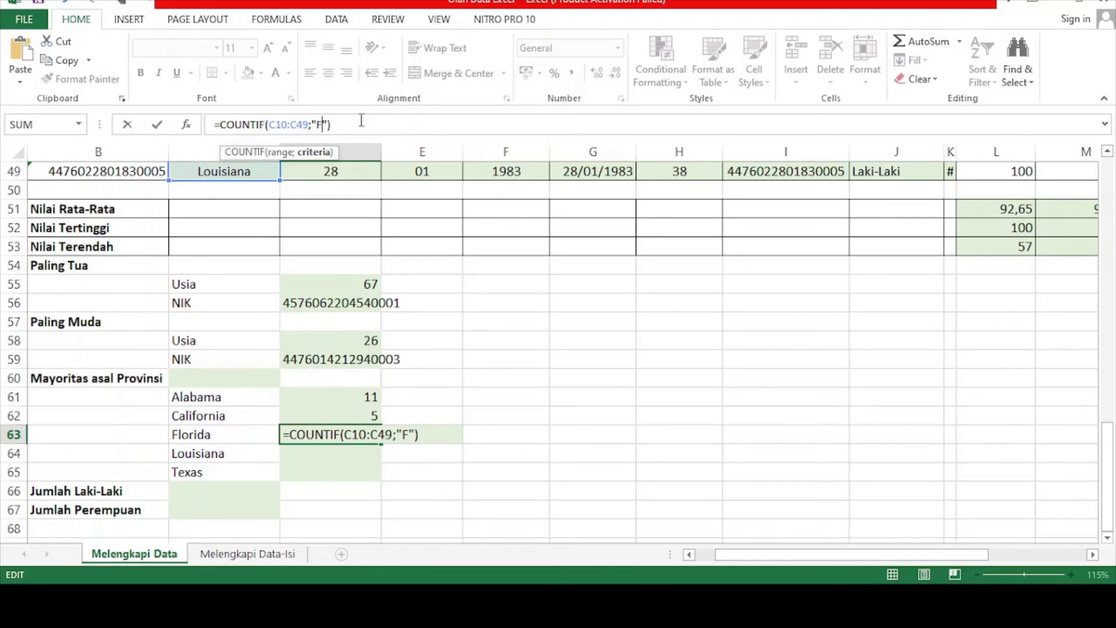
{"action": "type", "text": "lorida"}
{"action": "key", "text": "Return"}
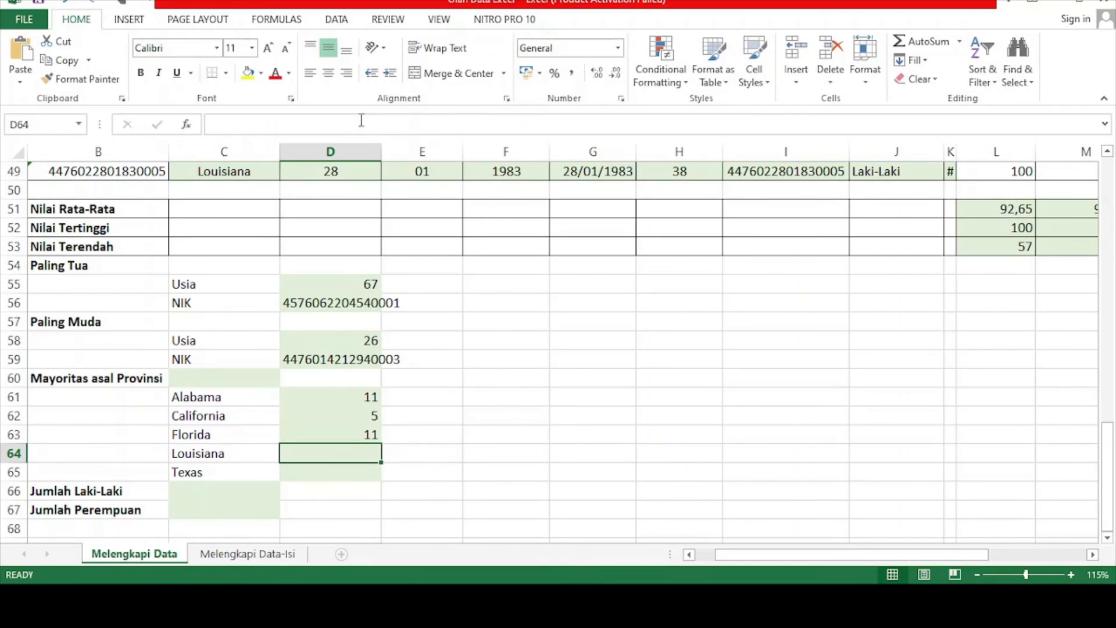
Paste the copied COUNTIF formula into D64 and change its criterion to "Louisiana".
{"action": "left_click", "coordinate": [361, 121]}
{"action": "type", "text": "=COUNTIF(C10:C49;\"Alabama\")"}
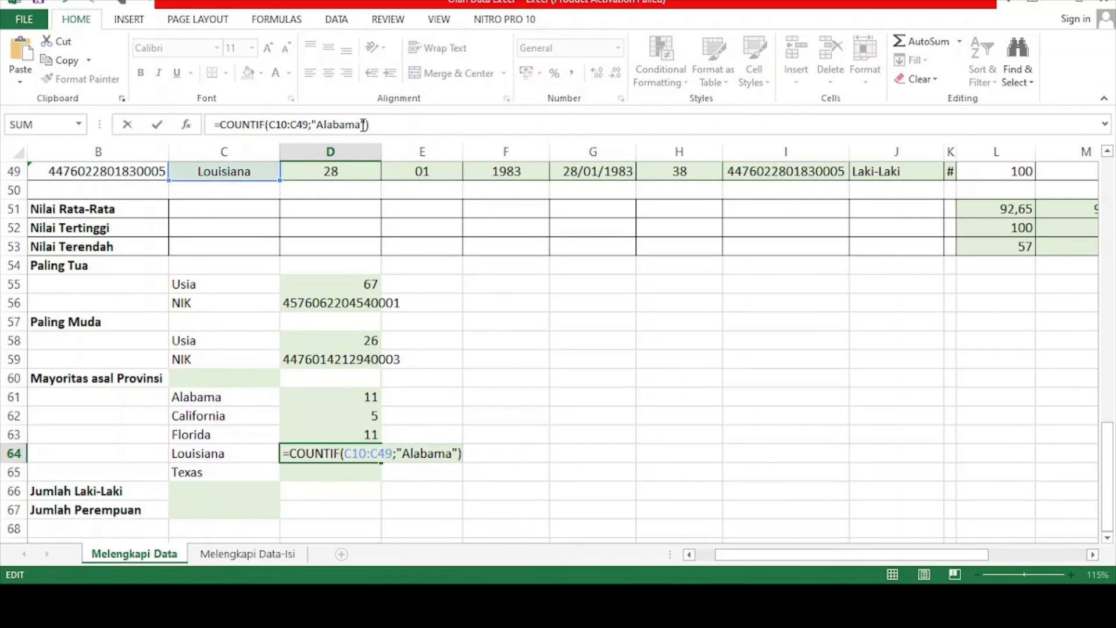
{"action": "left_click_drag", "start_coordinate": [317, 124], "coordinate": [361, 122]}
{"action": "type", "text": "L"}
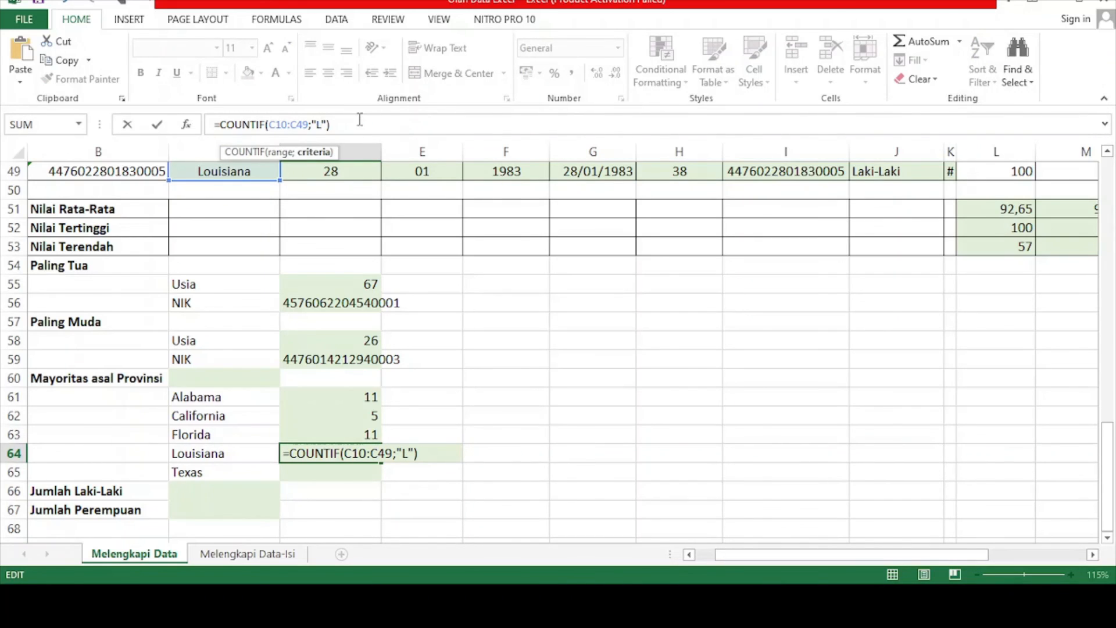
{"action": "type", "text": "ouisiana"}
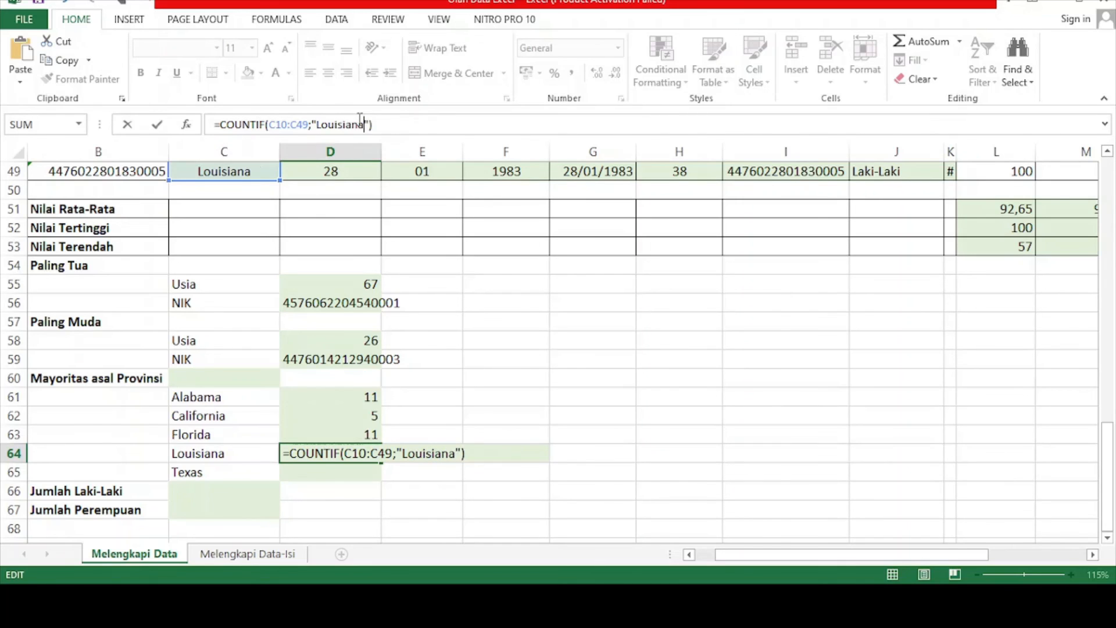
{"action": "key", "text": "Return"}
Enter =COUNTIF(C10:C49;"Texas") in D65 by adapting the copied formula, and select the Mayoritas asal Provinsi cell C60.
{"action": "left_click", "coordinate": [360, 119]}
{"action": "type", "text": "=COUNTIF(C10:C49;\"Alabama\")"}
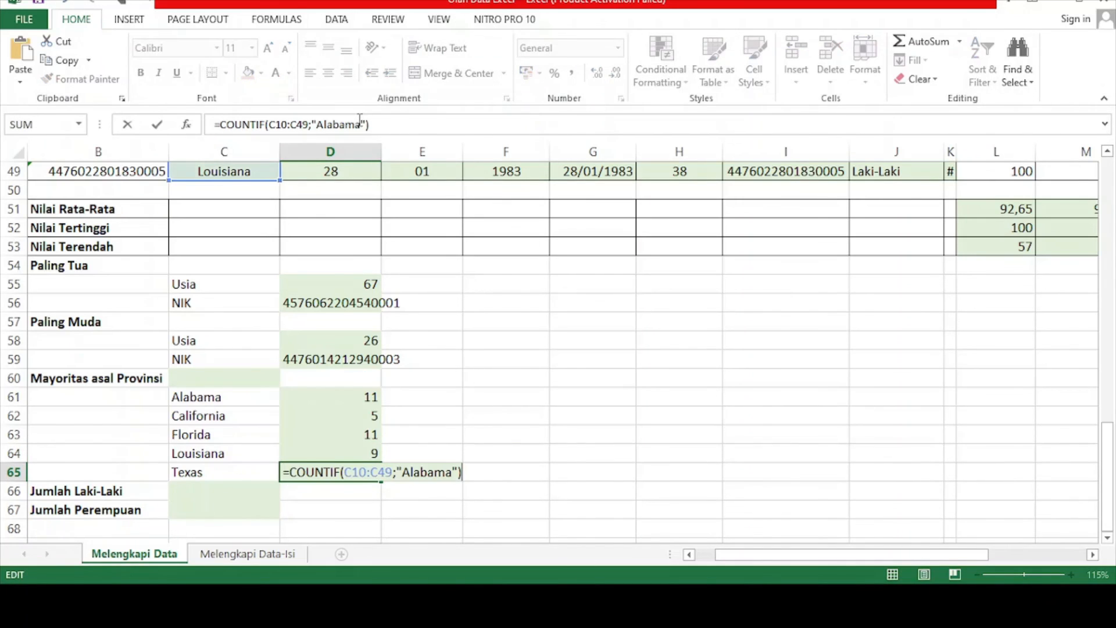
{"action": "left_click_drag", "start_coordinate": [317, 124], "coordinate": [360, 124]}
{"action": "type", "text": "Texas"}
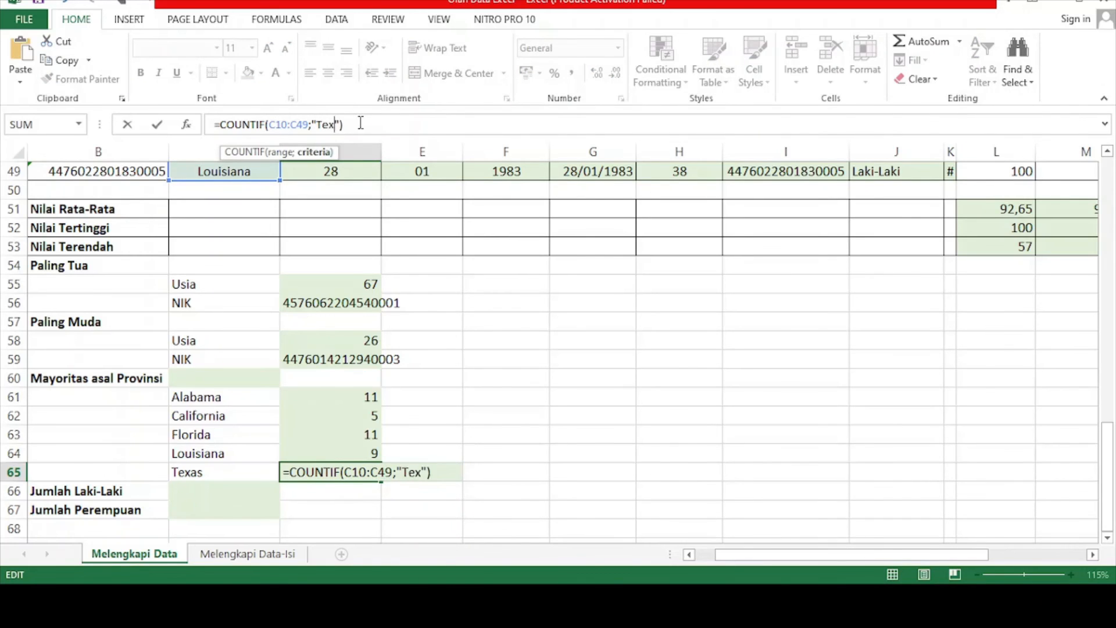
{"action": "key", "text": "Return"}
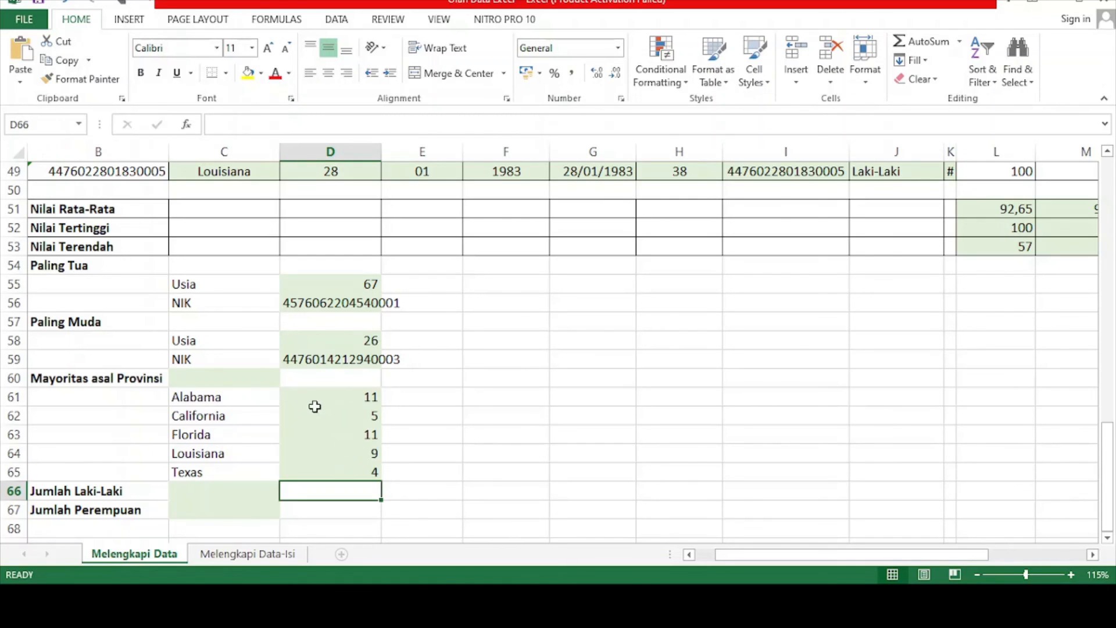
{"action": "left_click", "coordinate": [249, 380]}
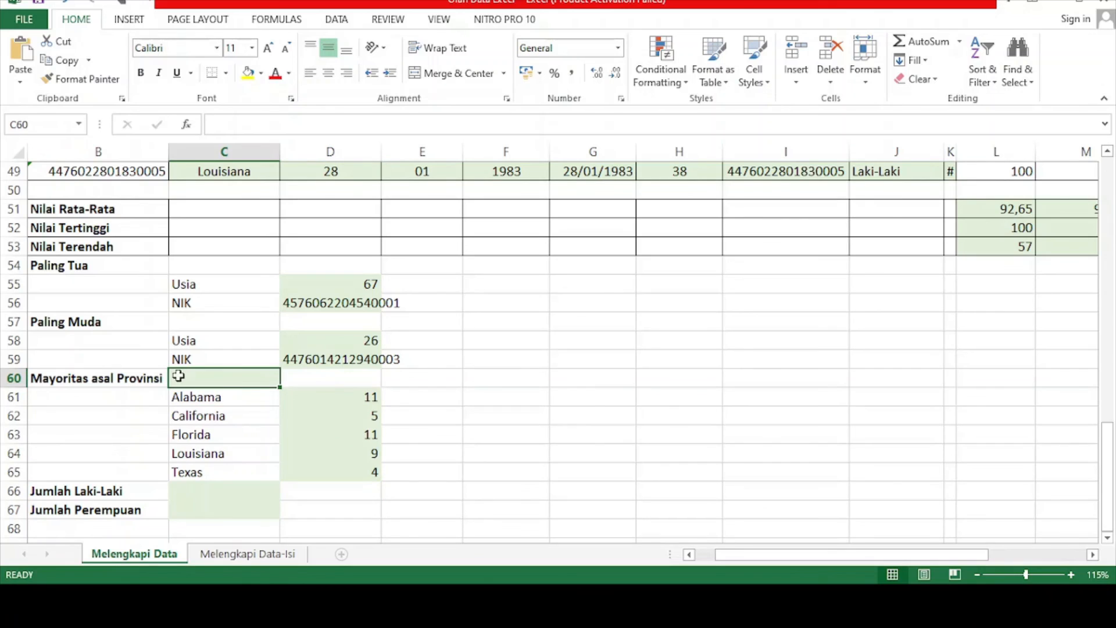
Enter "Alabama dan Florida" as the Mayoritas asal Provinsi in C60.
{"action": "left_click", "coordinate": [238, 398]}
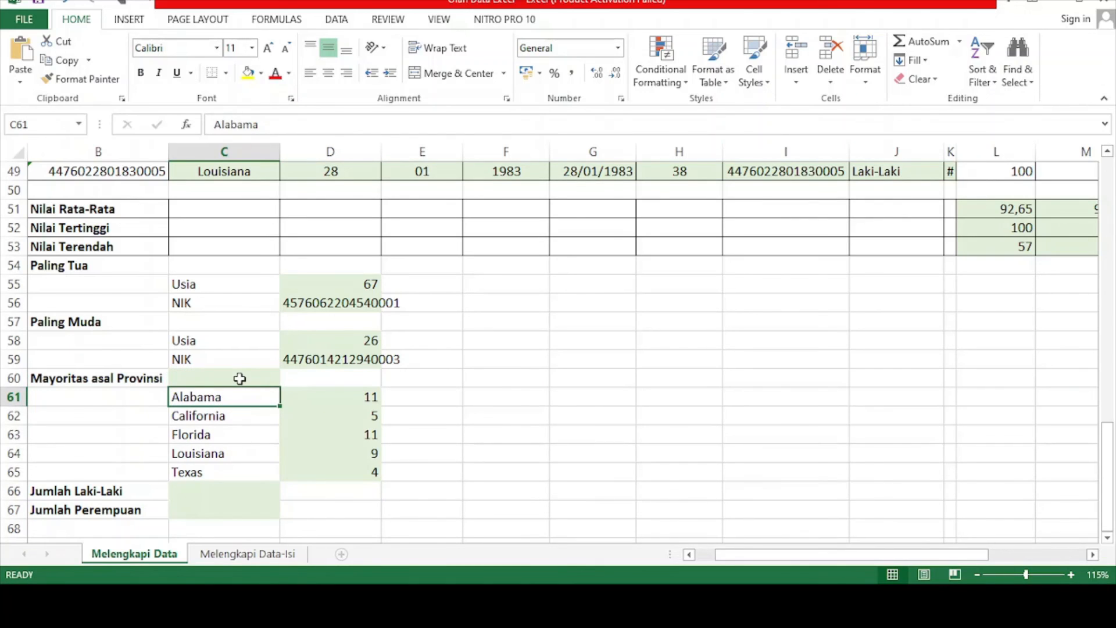
{"action": "left_click", "coordinate": [239, 377]}
{"action": "type", "text": "Alabama"}
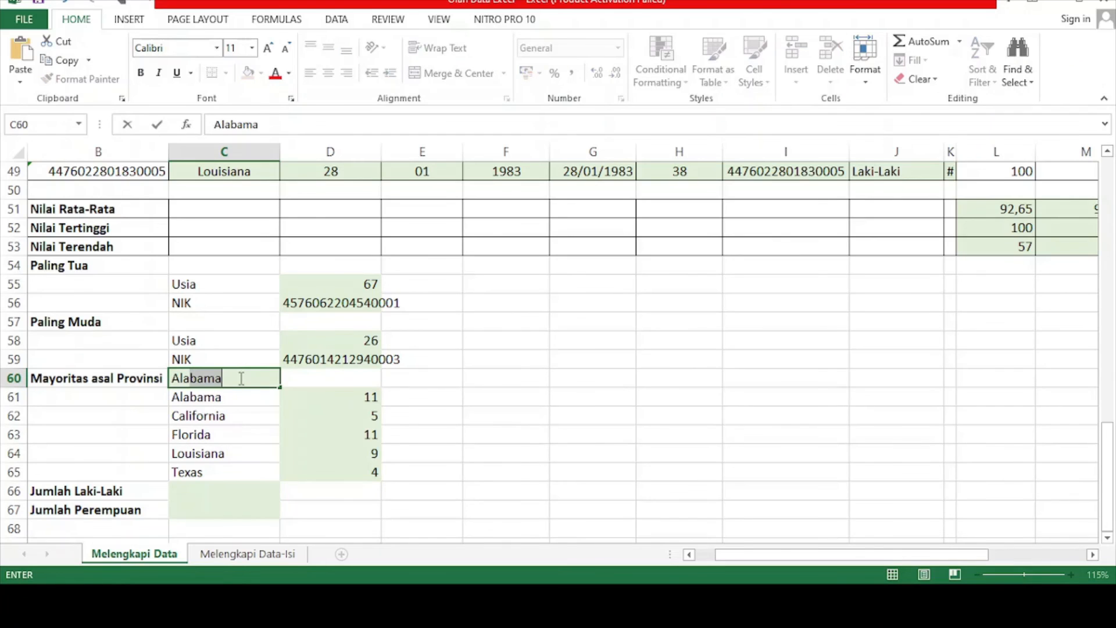
{"action": "type", "text": " dan Florida"}
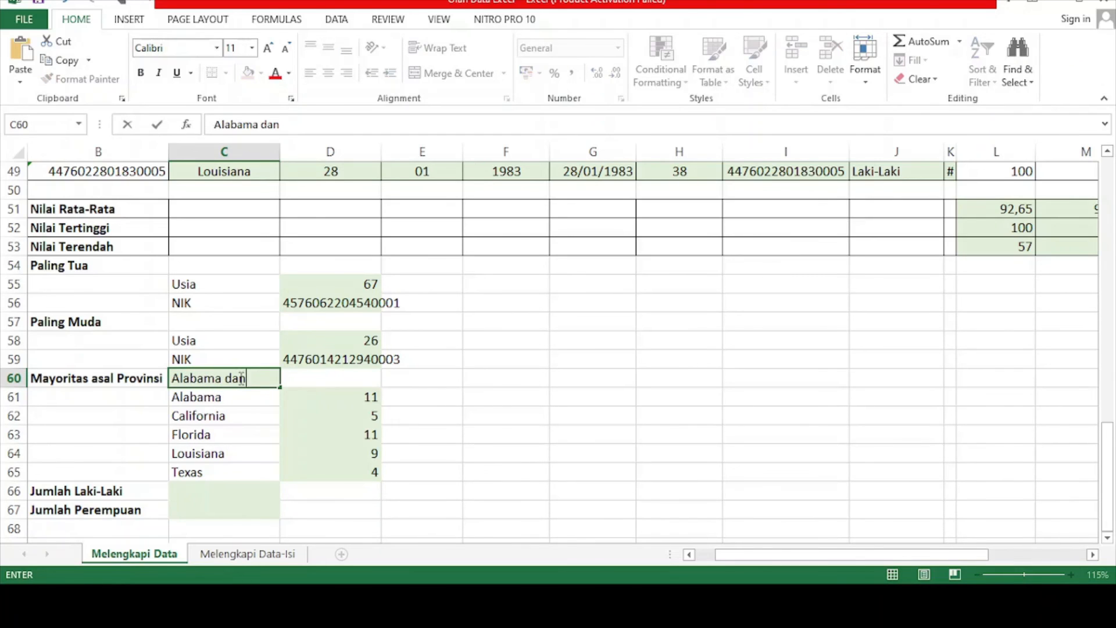
{"action": "key", "text": "Return"}
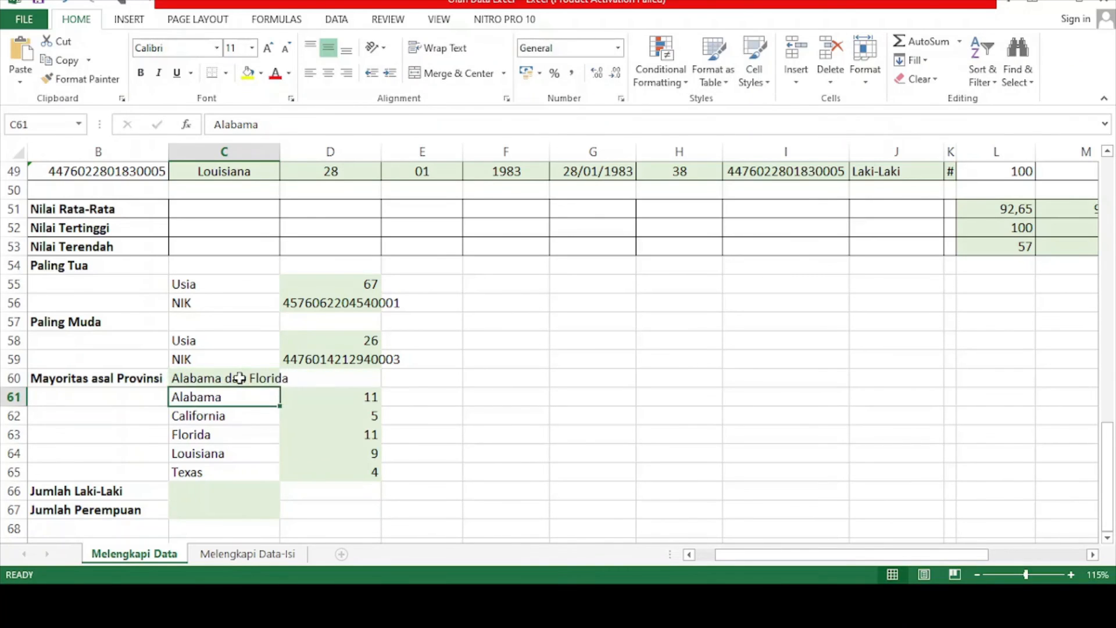
Count the male employees in the Jumlah Laki-Laki cell C66 with =COUNTIF(J10:J49;"Laki-Laki").
{"action": "scroll", "coordinate": [239, 378], "scroll_direction": "down", "scroll_amount": 1}
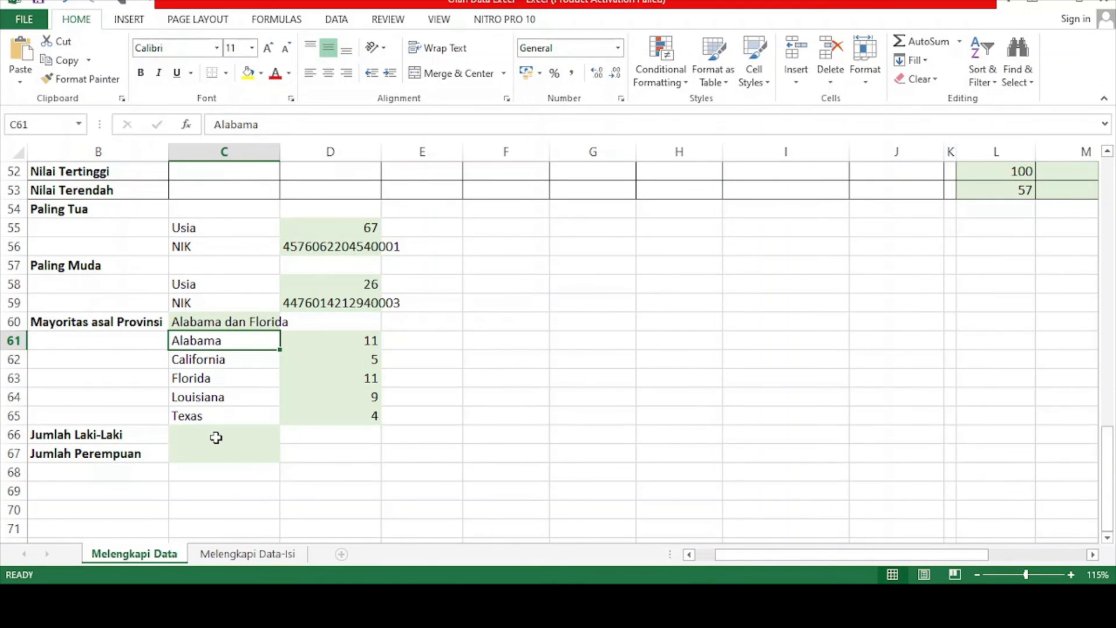
{"action": "left_click", "coordinate": [247, 428]}
{"action": "left_click", "coordinate": [237, 459]}
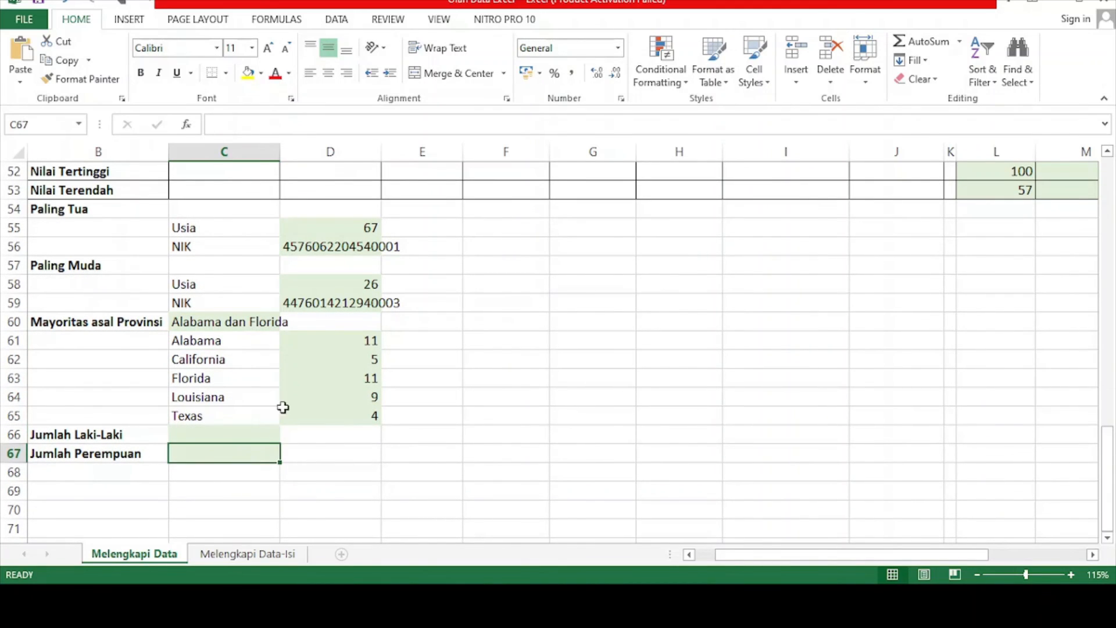
{"action": "left_click", "coordinate": [253, 435]}
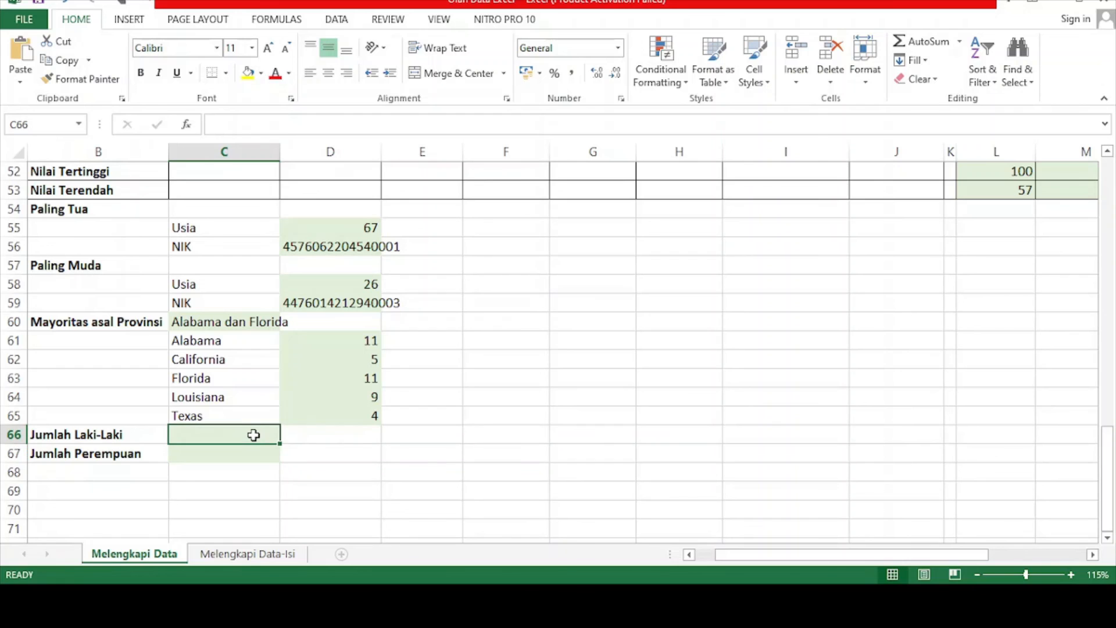
{"action": "type", "text": "=count"}
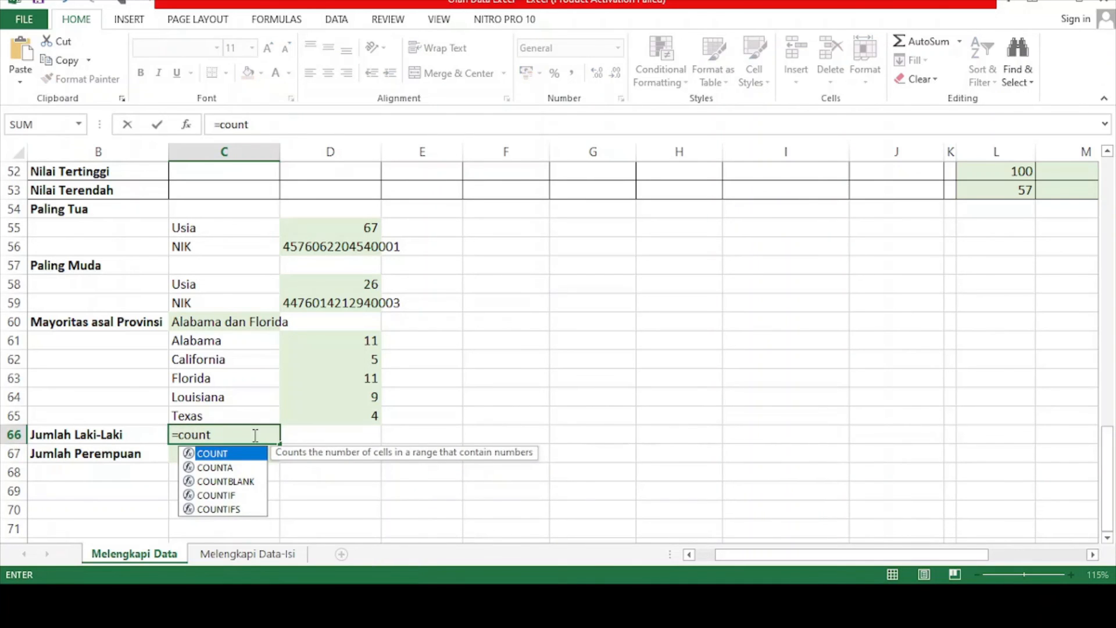
{"action": "type", "text": "if("}
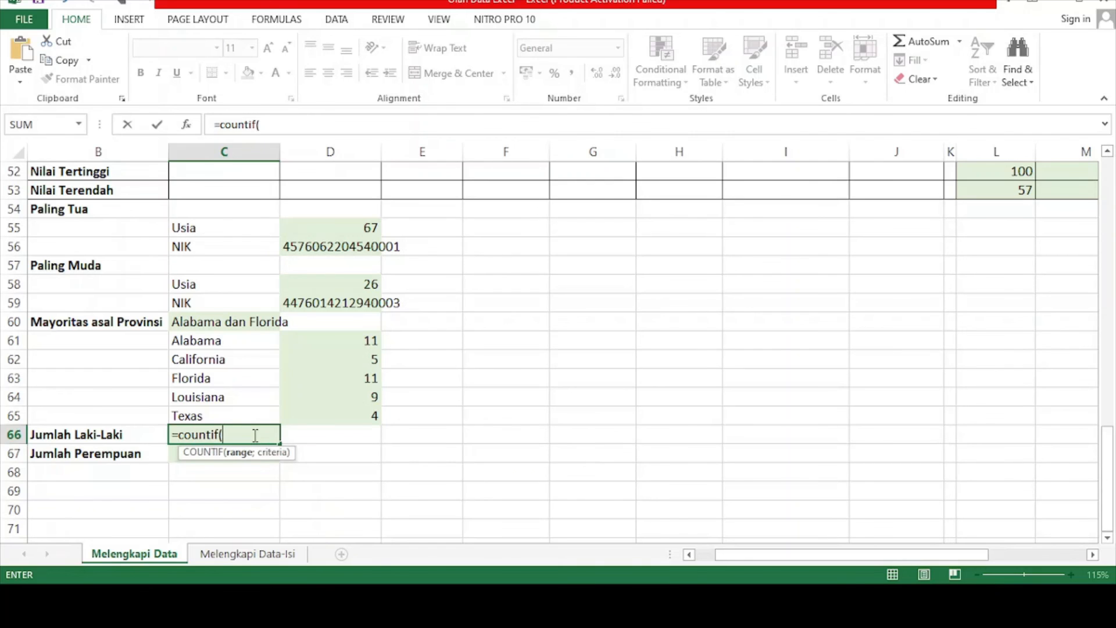
{"action": "scroll", "coordinate": [700, 356], "scroll_direction": "up", "scroll_amount": 9}
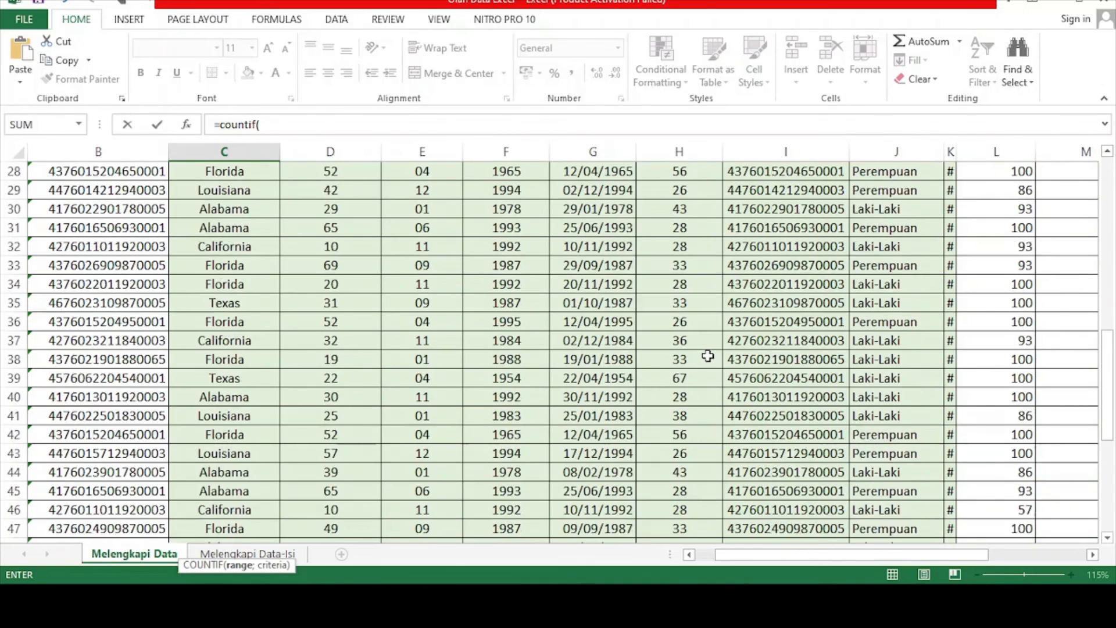
{"action": "scroll", "coordinate": [834, 395], "scroll_direction": "up", "scroll_amount": 8}
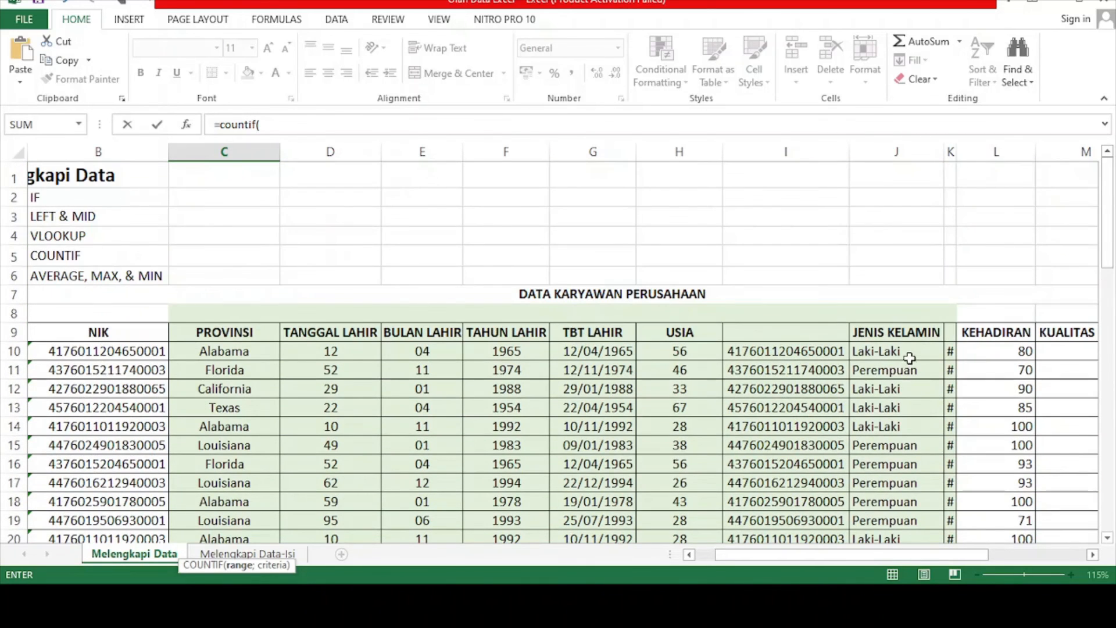
{"action": "left_click_drag", "start_coordinate": [910, 353], "coordinate": [916, 506]}
{"action": "scroll", "coordinate": [690, 453], "scroll_direction": "down", "scroll_amount": 6}
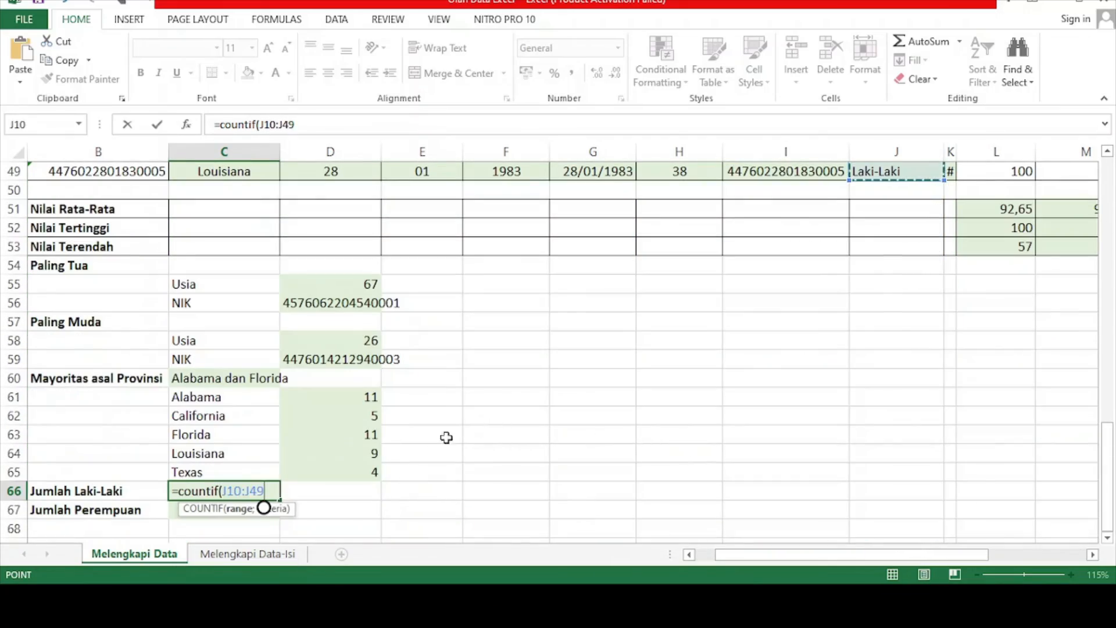
{"action": "type", "text": ";"}
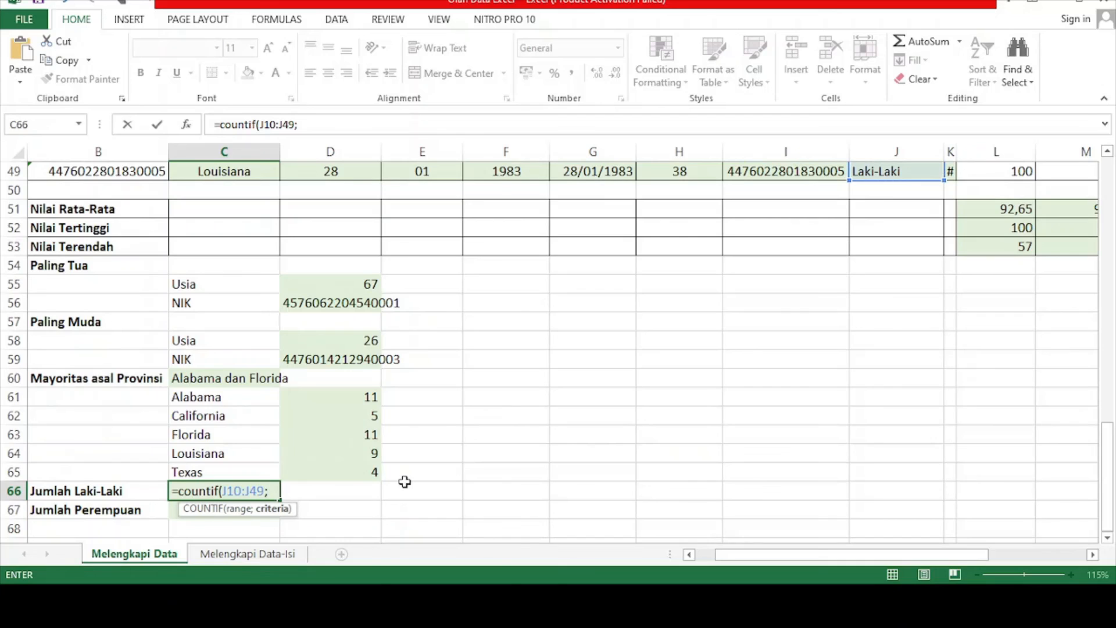
{"action": "type", "text": "\"Laki"}
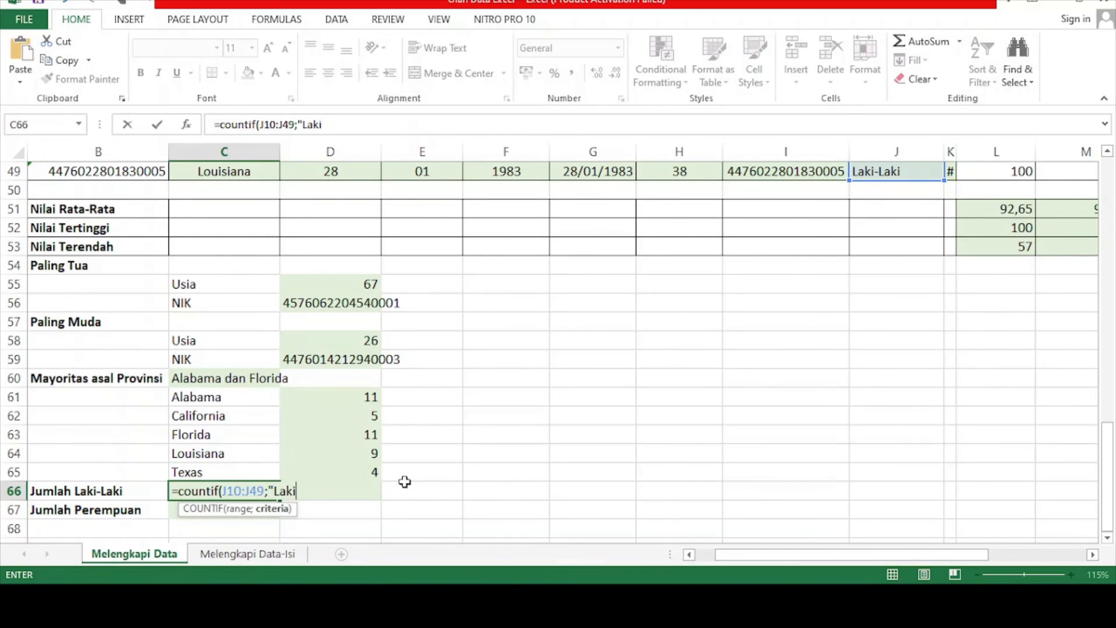
{"action": "type", "text": "-Laki\")"}
{"action": "key", "text": "Return"}
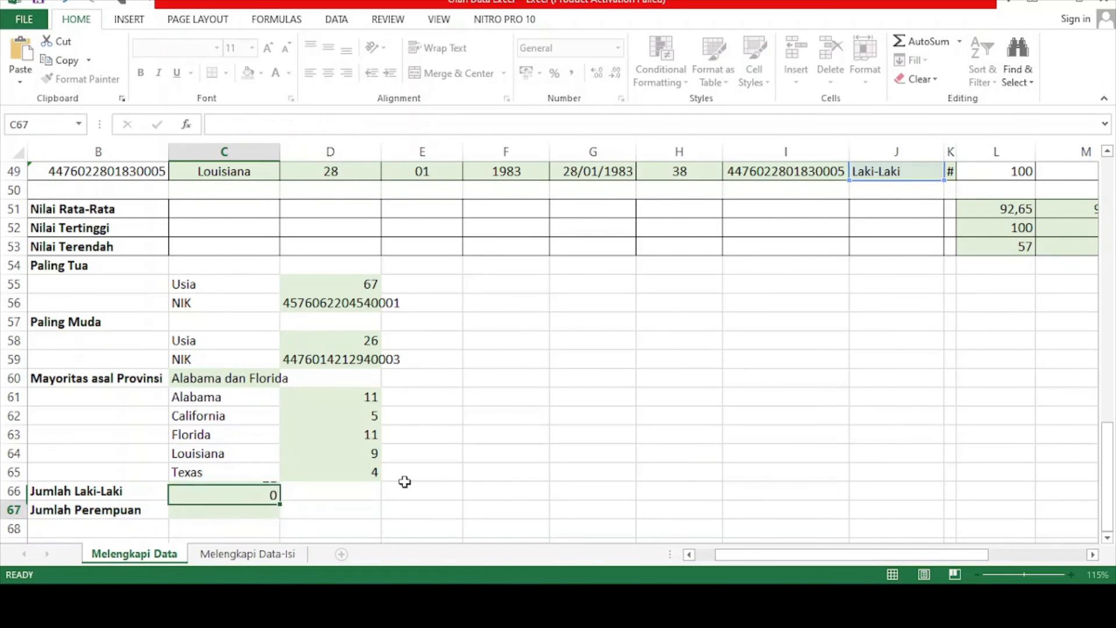
Copy the COUNTIF formula text from C66 into the Jumlah Perempuan cell C67 and change its criterion to "Perempuan".
{"action": "left_click", "coordinate": [273, 491]}
{"action": "double_click", "coordinate": [293, 492]}
{"action": "left_click_drag", "start_coordinate": [344, 491], "coordinate": [140, 487]}
{"action": "key", "text": "ctrl+c"}
{"action": "key", "text": "Return"}
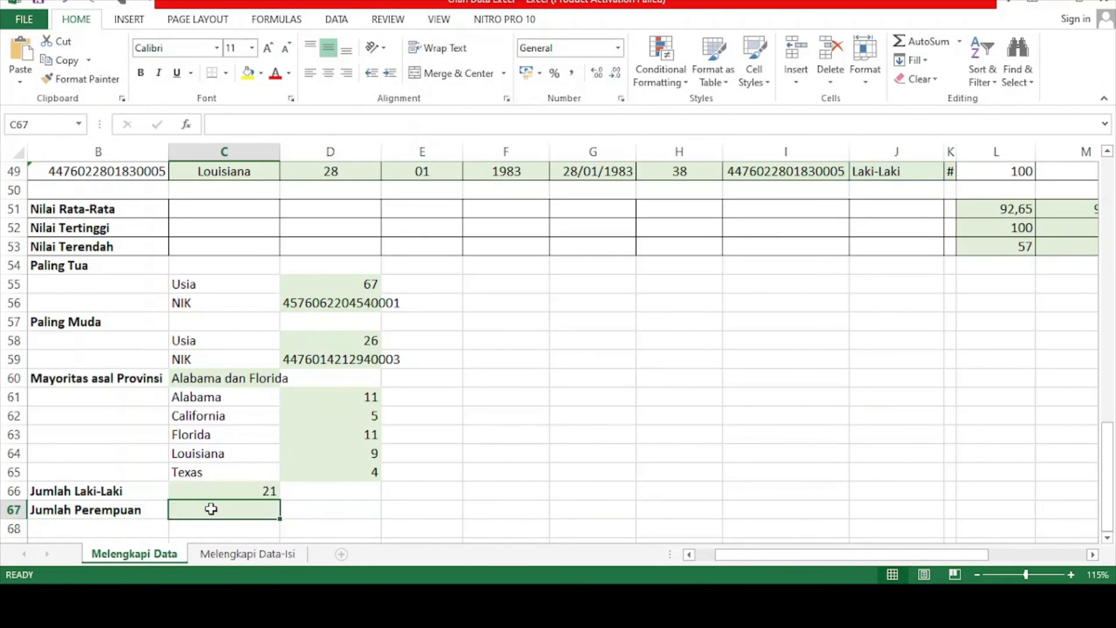
{"action": "key", "text": "ctrl+v"}
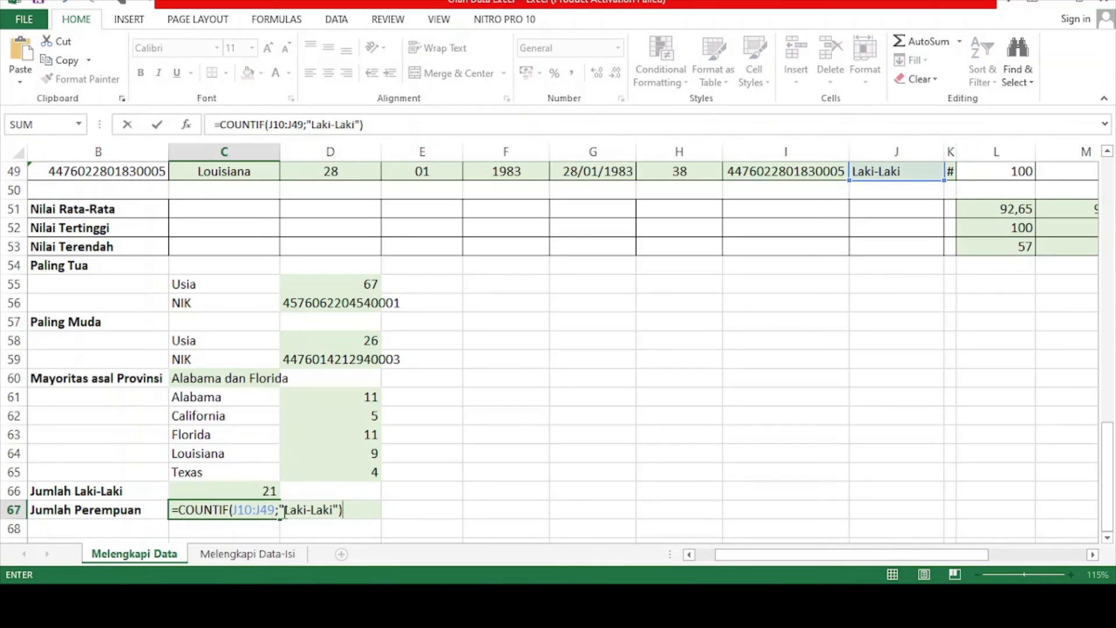
{"action": "left_click_drag", "start_coordinate": [289, 511], "coordinate": [336, 515]}
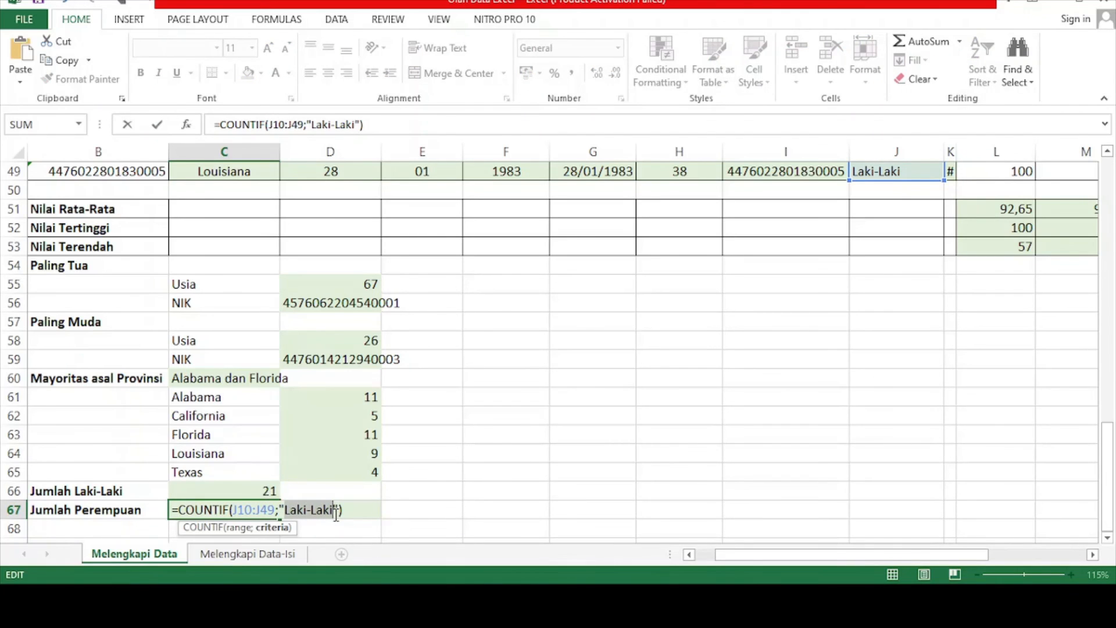
{"action": "type", "text": "Perempuan"}
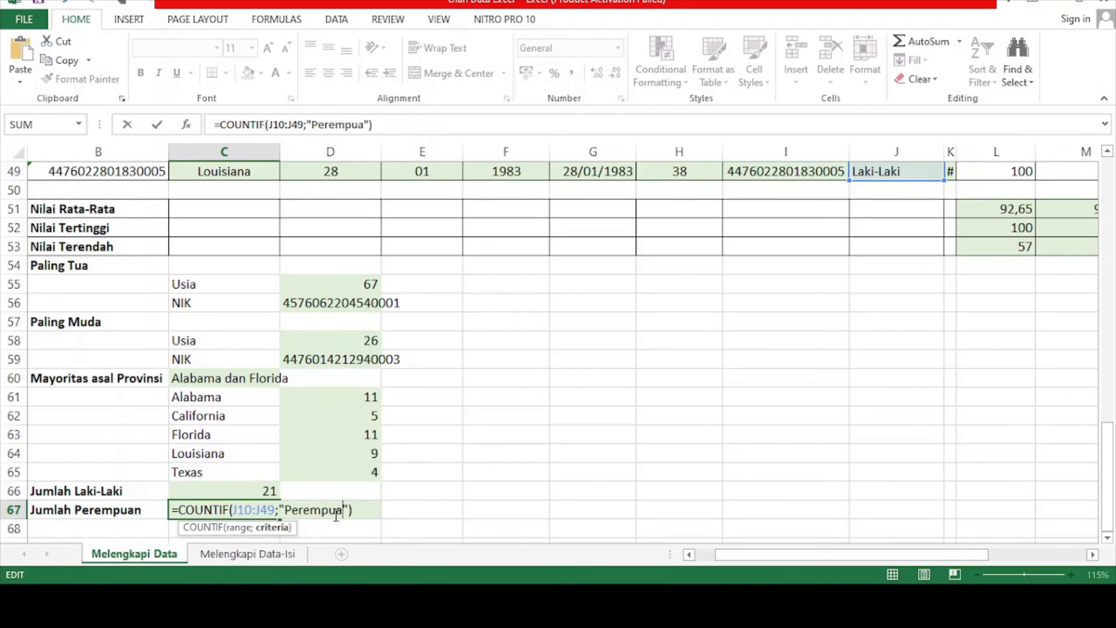
{"action": "key", "text": "Return"}
{"action": "left_click", "coordinate": [354, 515]}
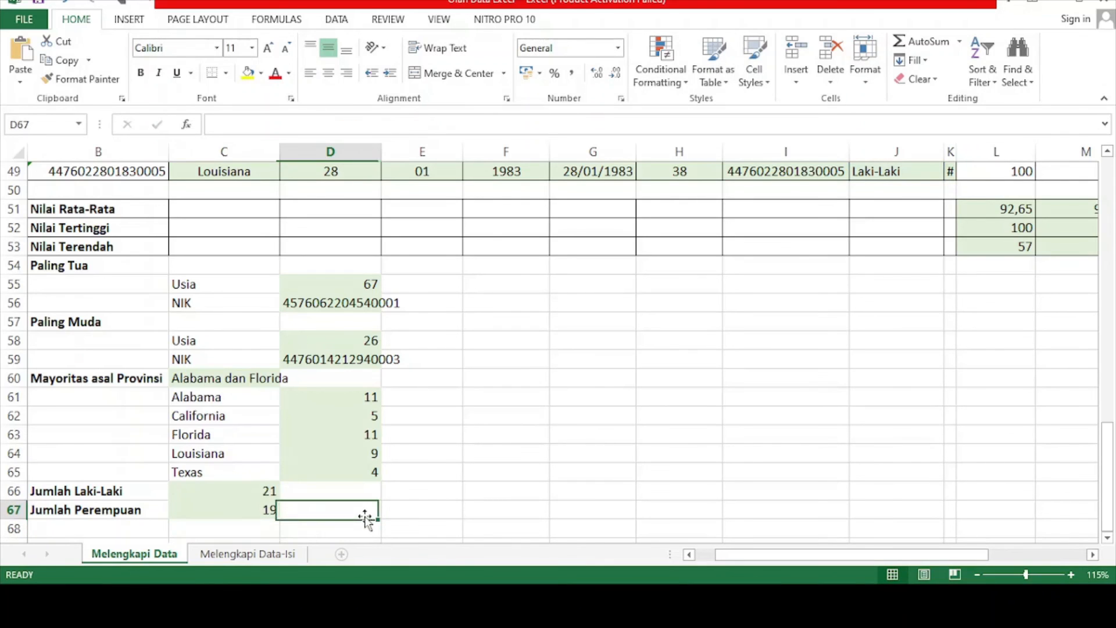
Review the gender count formulas in C66 and C67, the summary section and the employee data table.
{"action": "left_click", "coordinate": [254, 489]}
{"action": "left_click", "coordinate": [233, 511]}
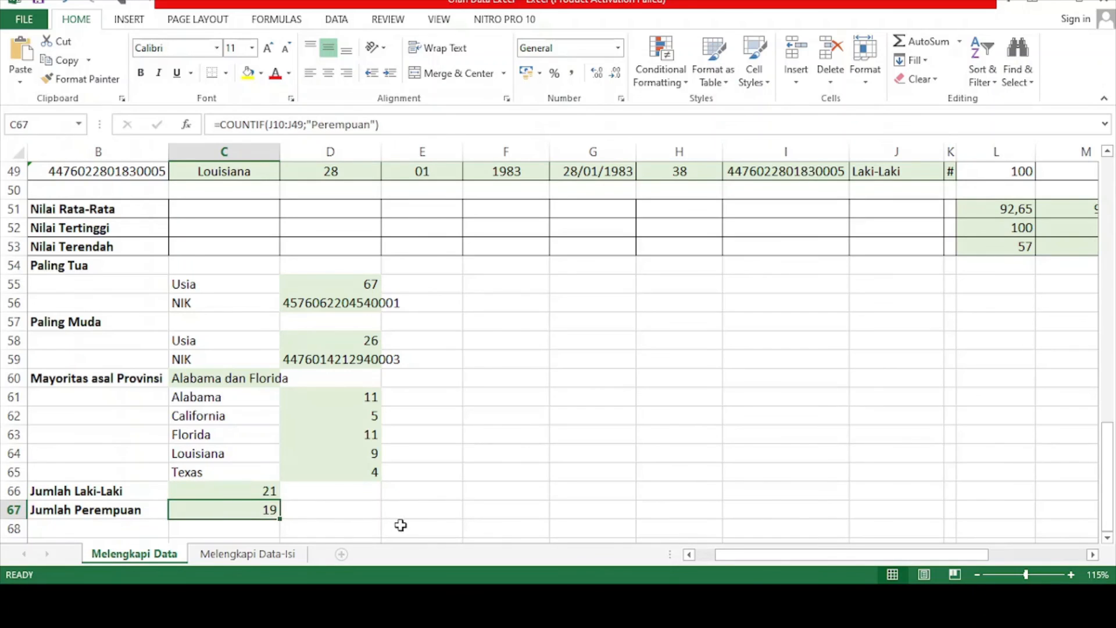
{"action": "left_click", "coordinate": [427, 511]}
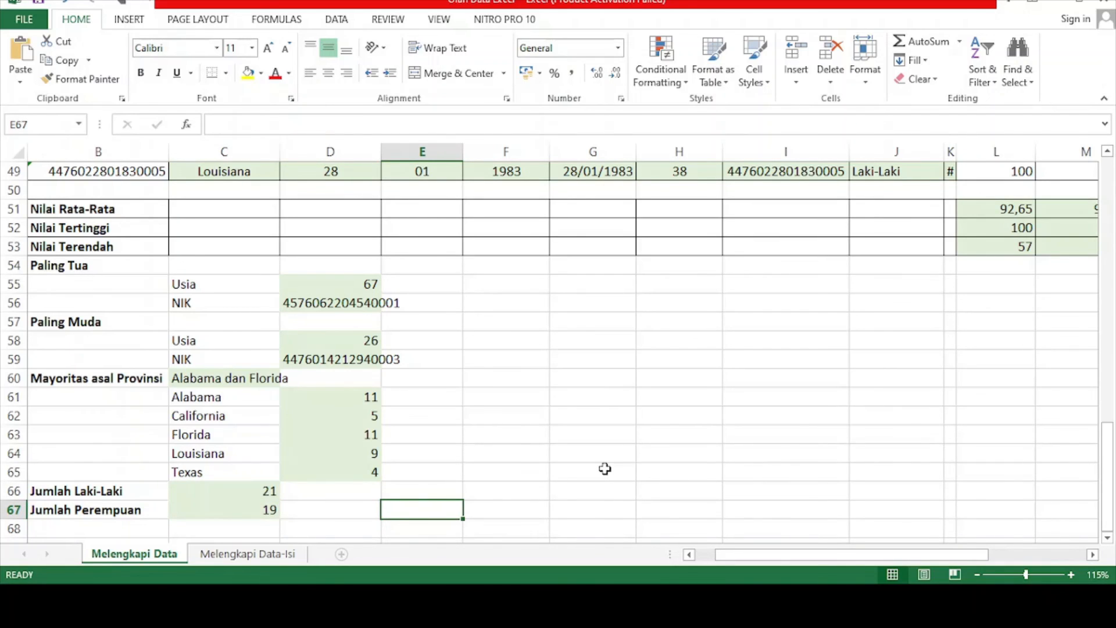
{"action": "scroll", "coordinate": [605, 469], "scroll_direction": "up", "scroll_amount": 16}
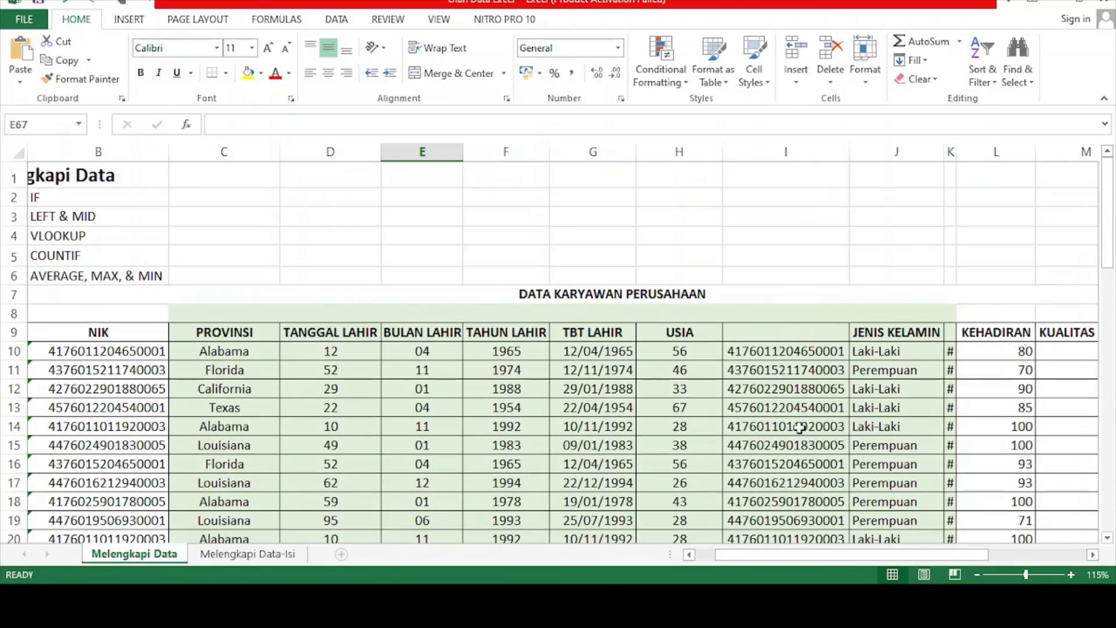
{"action": "scroll", "coordinate": [800, 428], "scroll_direction": "down", "scroll_amount": 3}
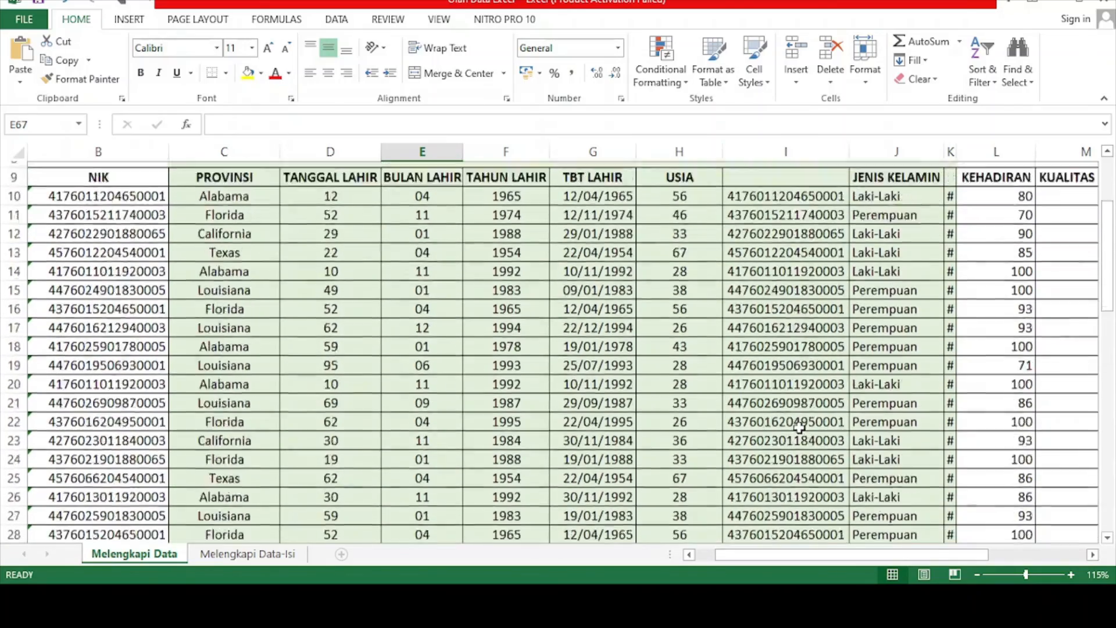
{"action": "scroll", "coordinate": [799, 428], "scroll_direction": "up", "scroll_amount": 1}
{"action": "scroll", "coordinate": [800, 428], "scroll_direction": "down", "scroll_amount": 12}
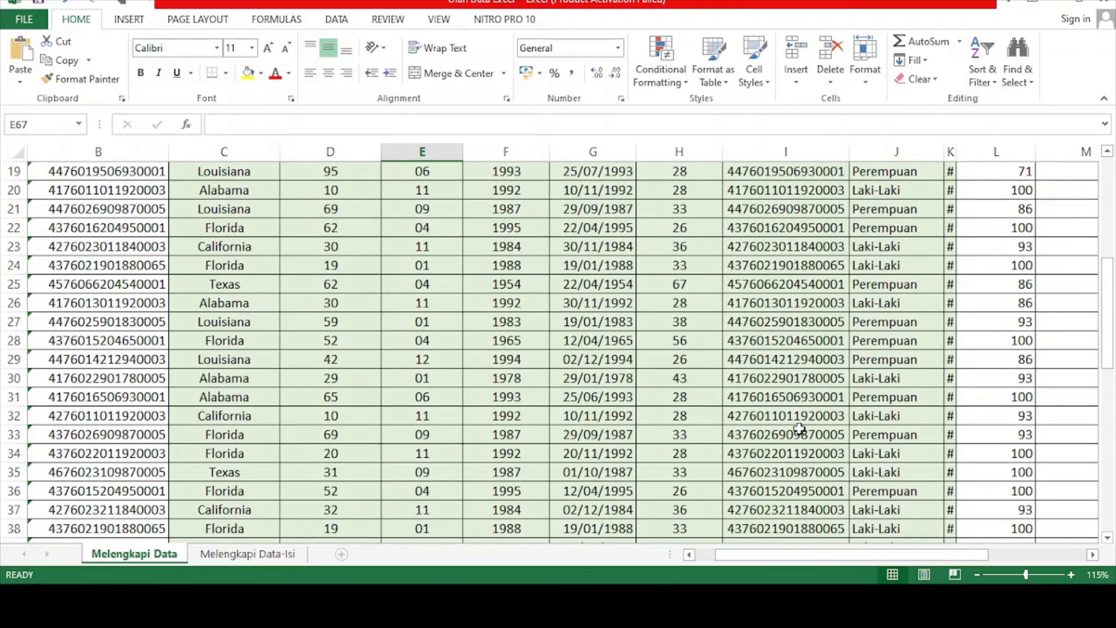
{"action": "scroll", "coordinate": [799, 428], "scroll_direction": "down", "scroll_amount": 3}
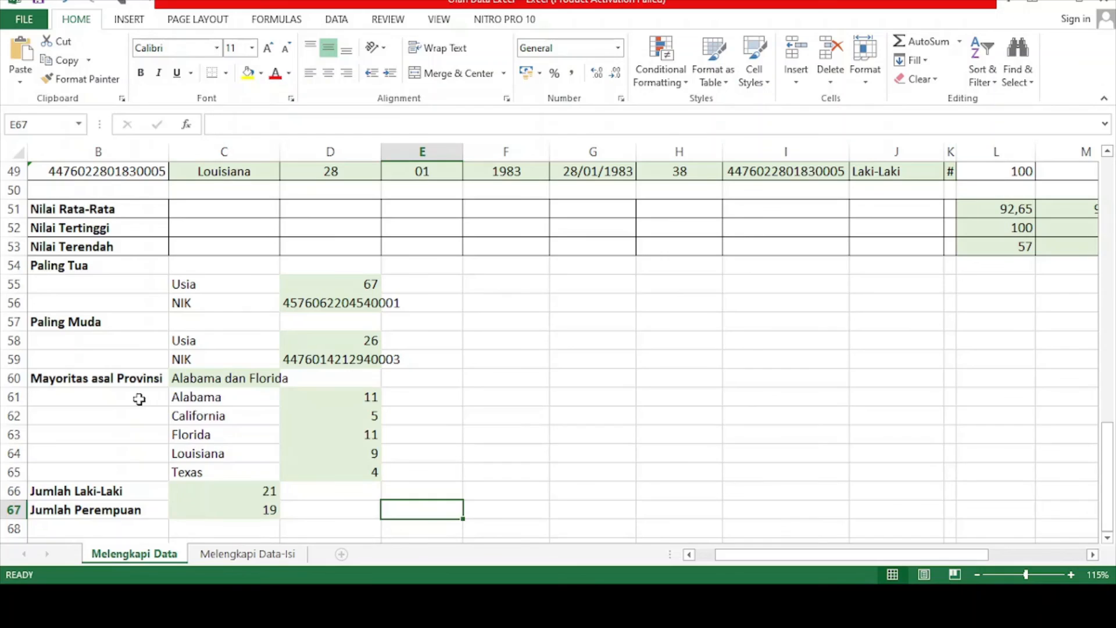
{"action": "scroll", "coordinate": [139, 398], "scroll_direction": "up", "scroll_amount": 9}
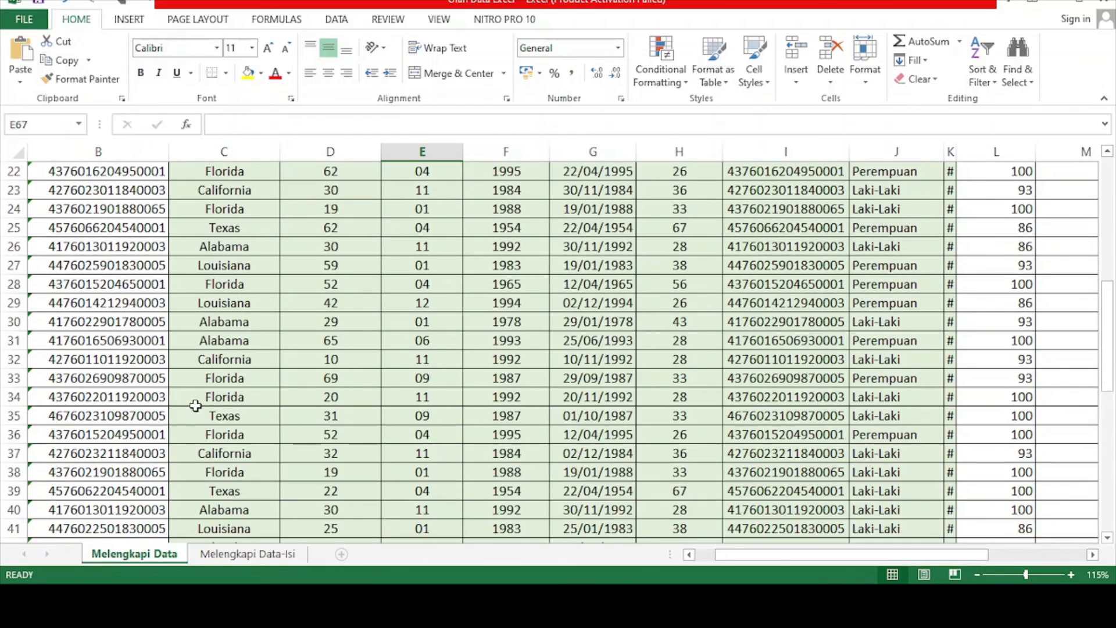
{"action": "scroll", "coordinate": [195, 405], "scroll_direction": "up", "scroll_amount": 6}
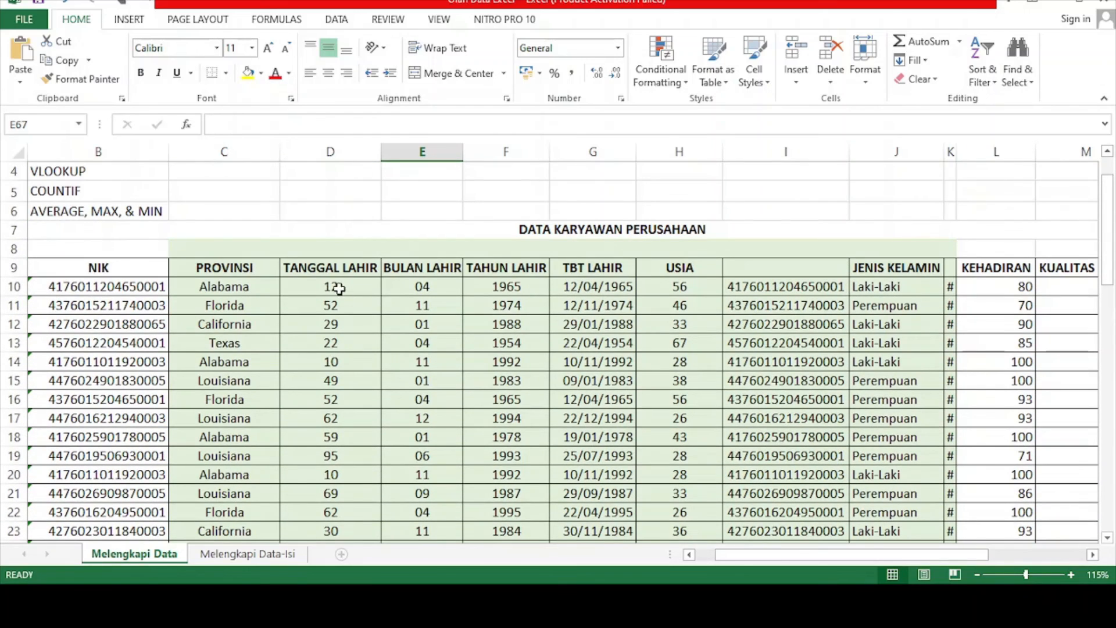
{"action": "left_click", "coordinate": [702, 559]}
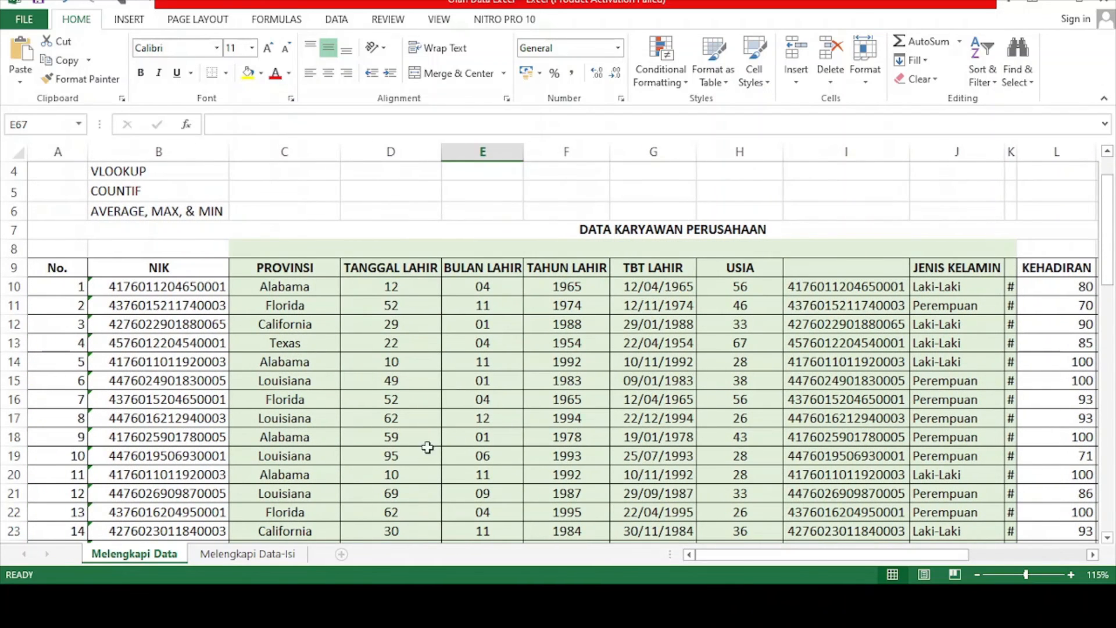
{"action": "left_click", "coordinate": [51, 216]}
{"action": "scroll", "coordinate": [82, 360], "scroll_direction": "down", "scroll_amount": 10}
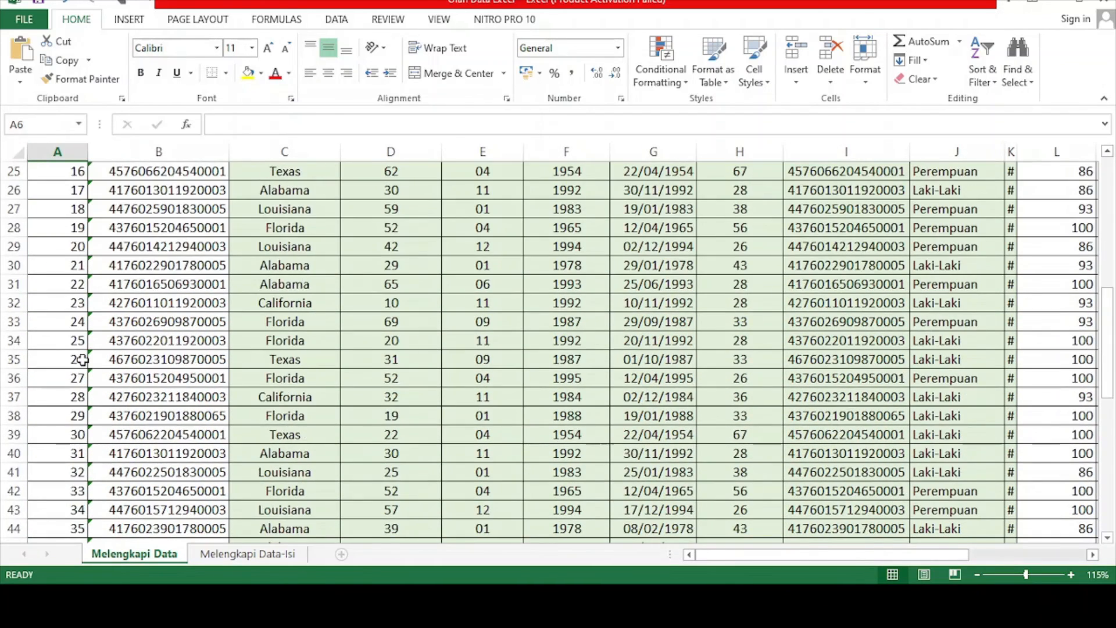
{"action": "scroll", "coordinate": [82, 360], "scroll_direction": "up", "scroll_amount": 9}
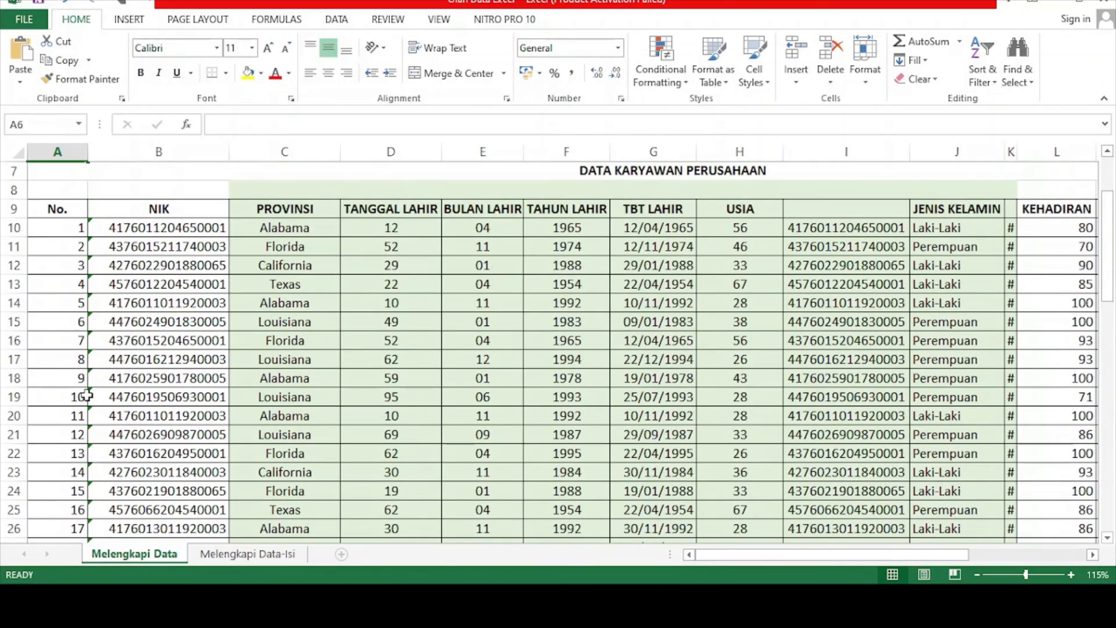
{"action": "scroll", "coordinate": [152, 366], "scroll_direction": "up", "scroll_amount": 1}
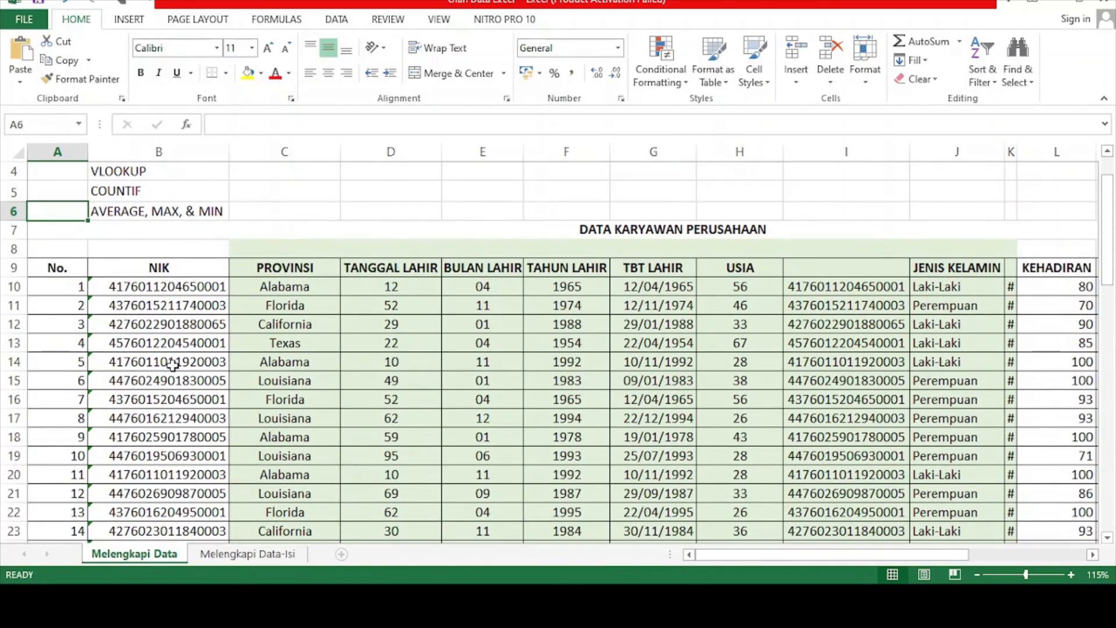
{"action": "scroll", "coordinate": [209, 380], "scroll_direction": "up", "scroll_amount": 1}
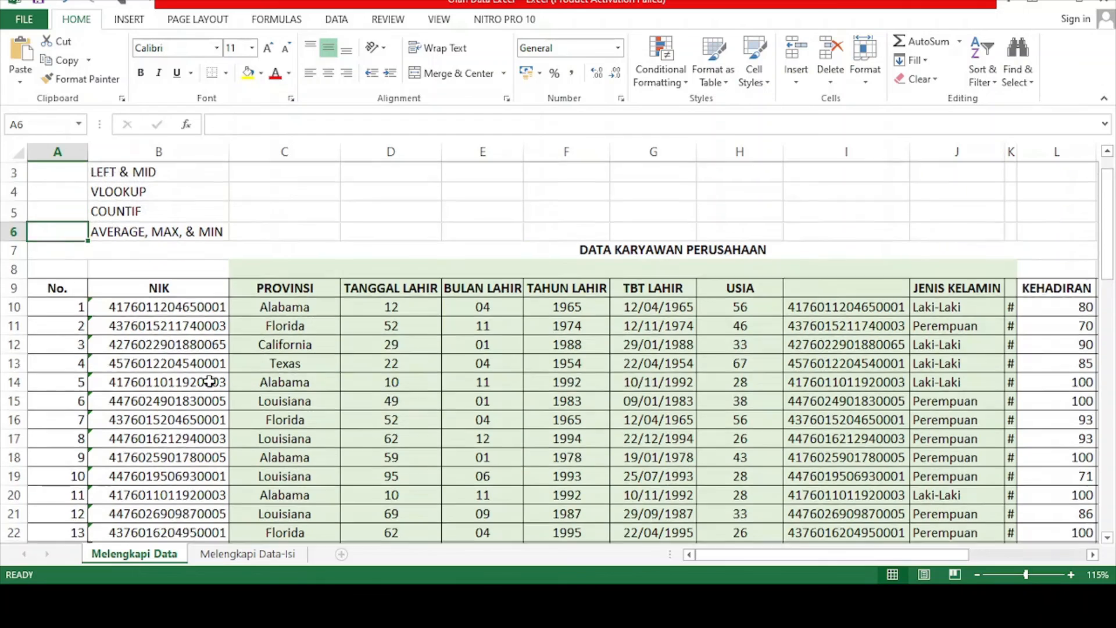